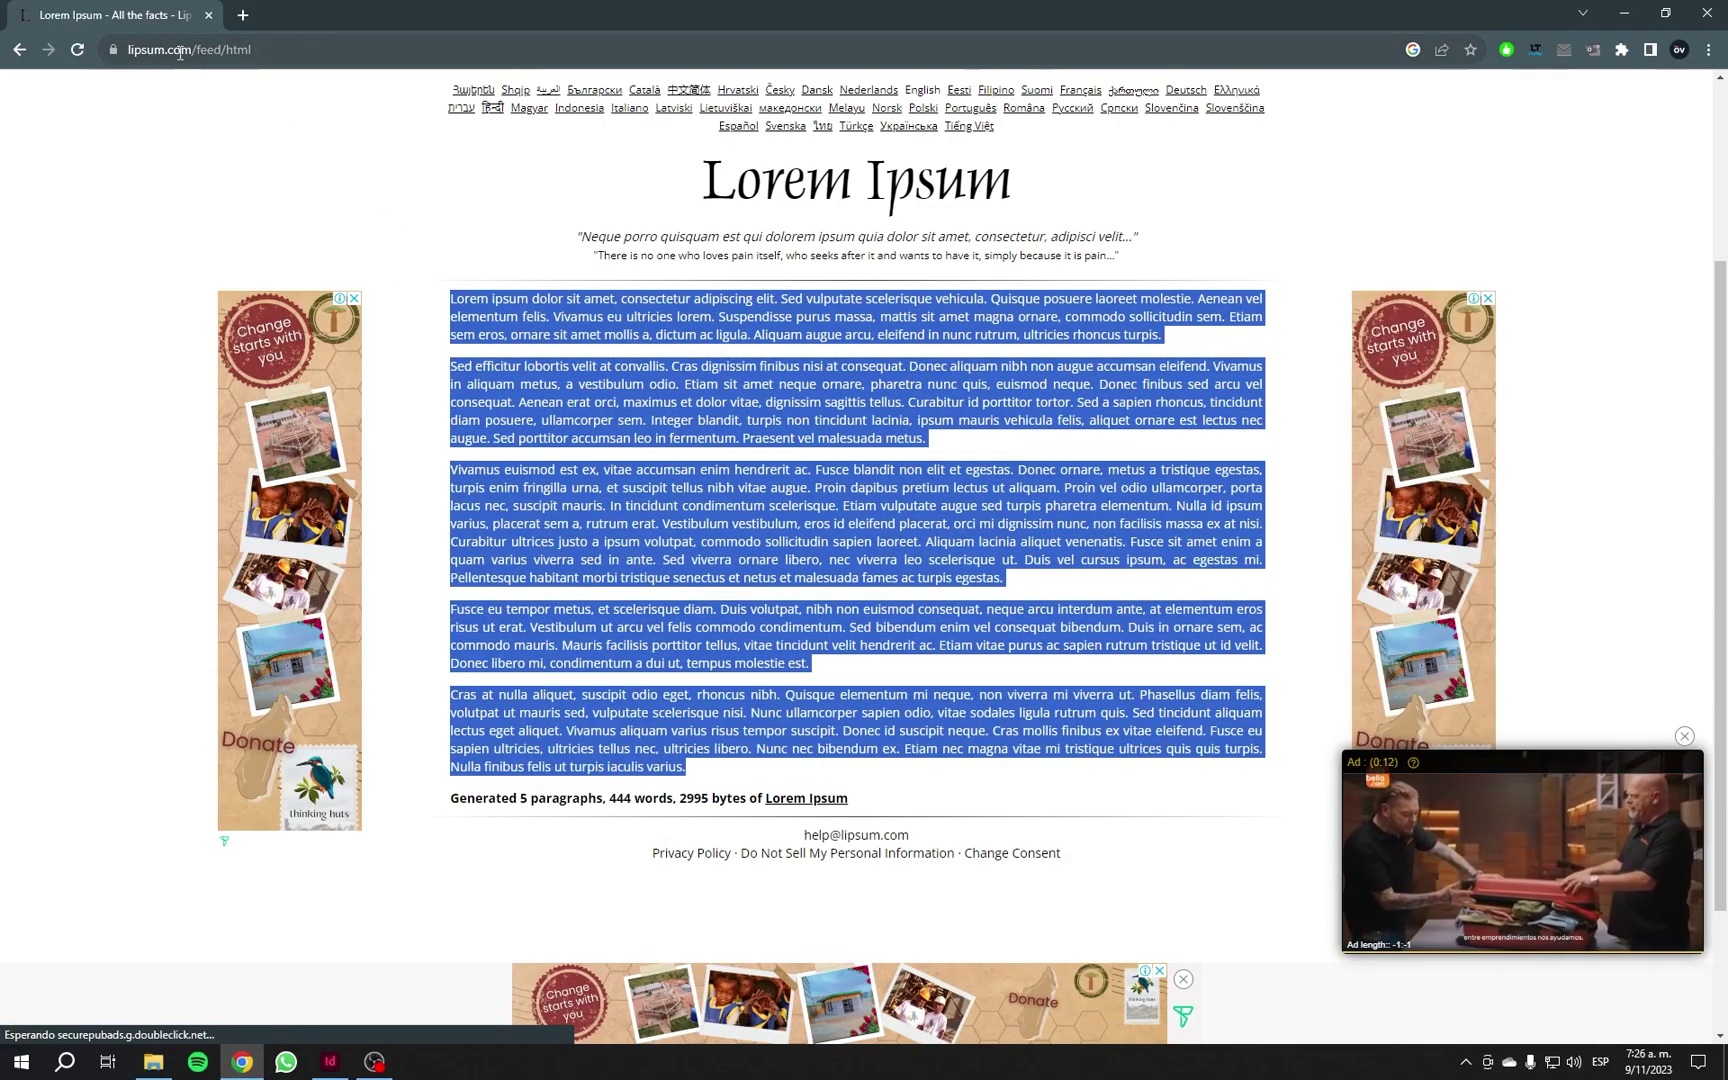
Step: Copy the selected Lorem Ipsum paragraphs from the web page and switch to the InDesign document
right_click(620, 321)
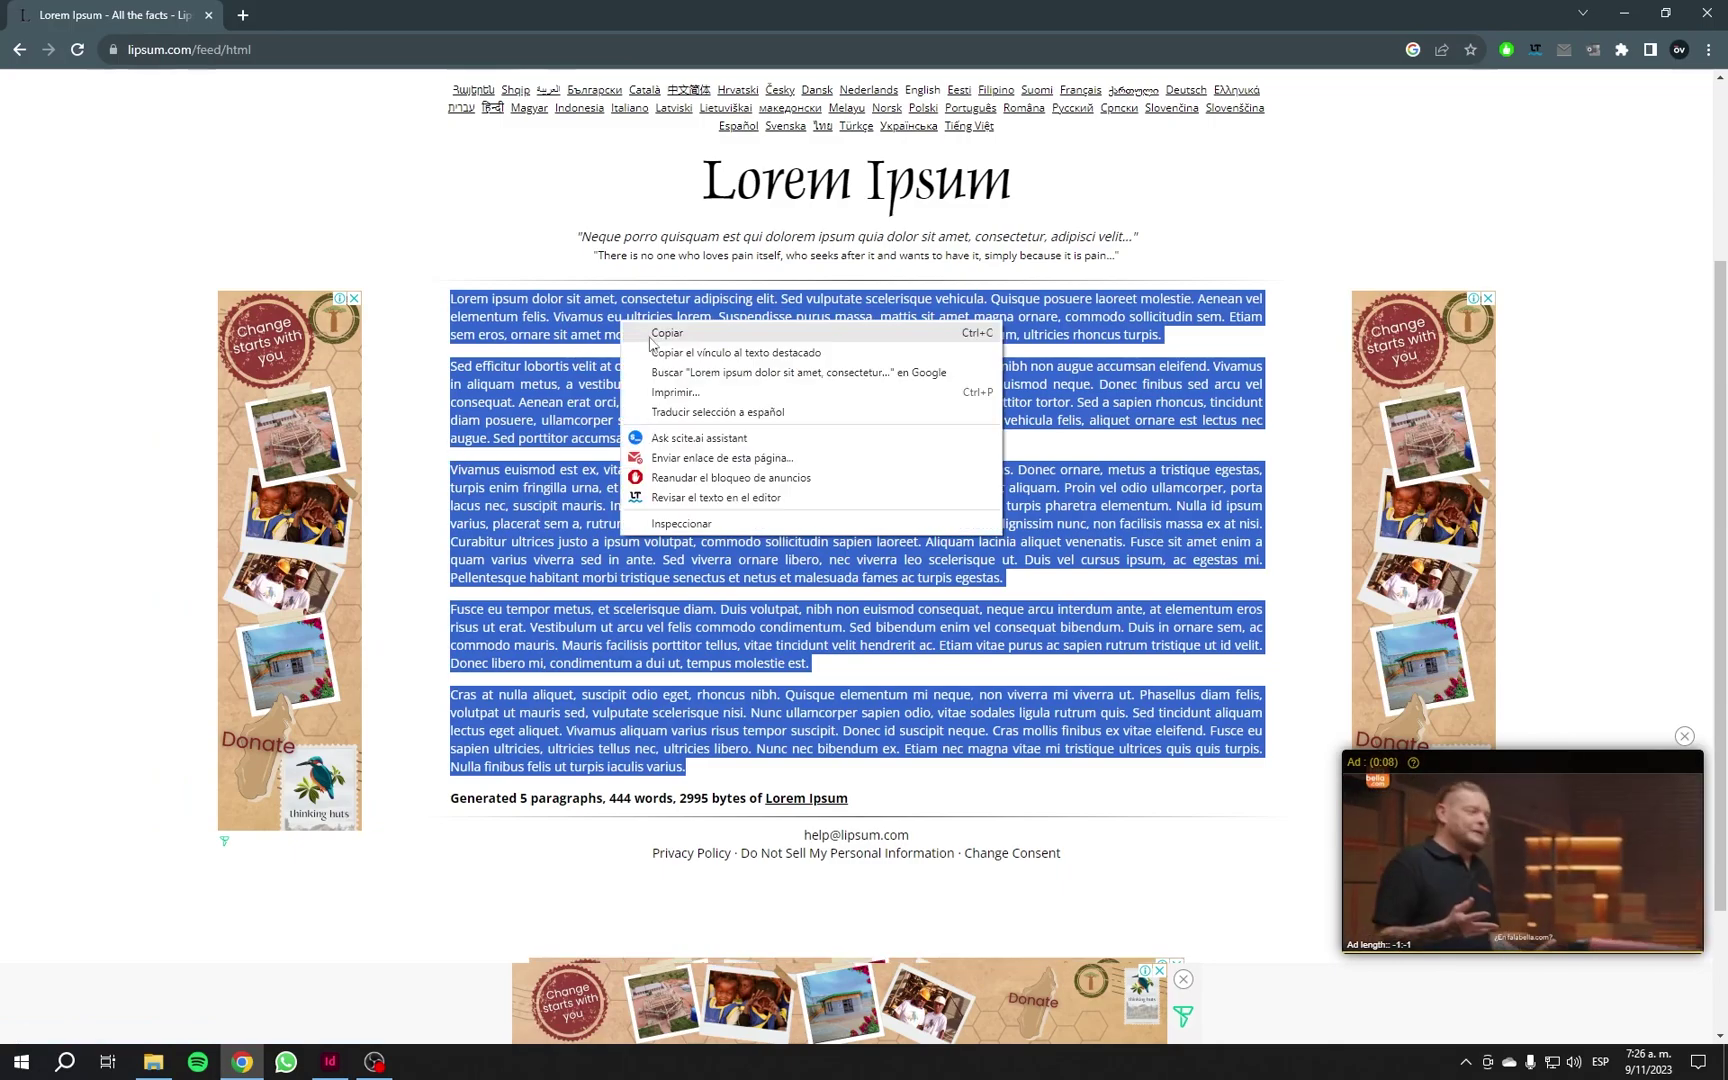
click(650, 336)
click(338, 1066)
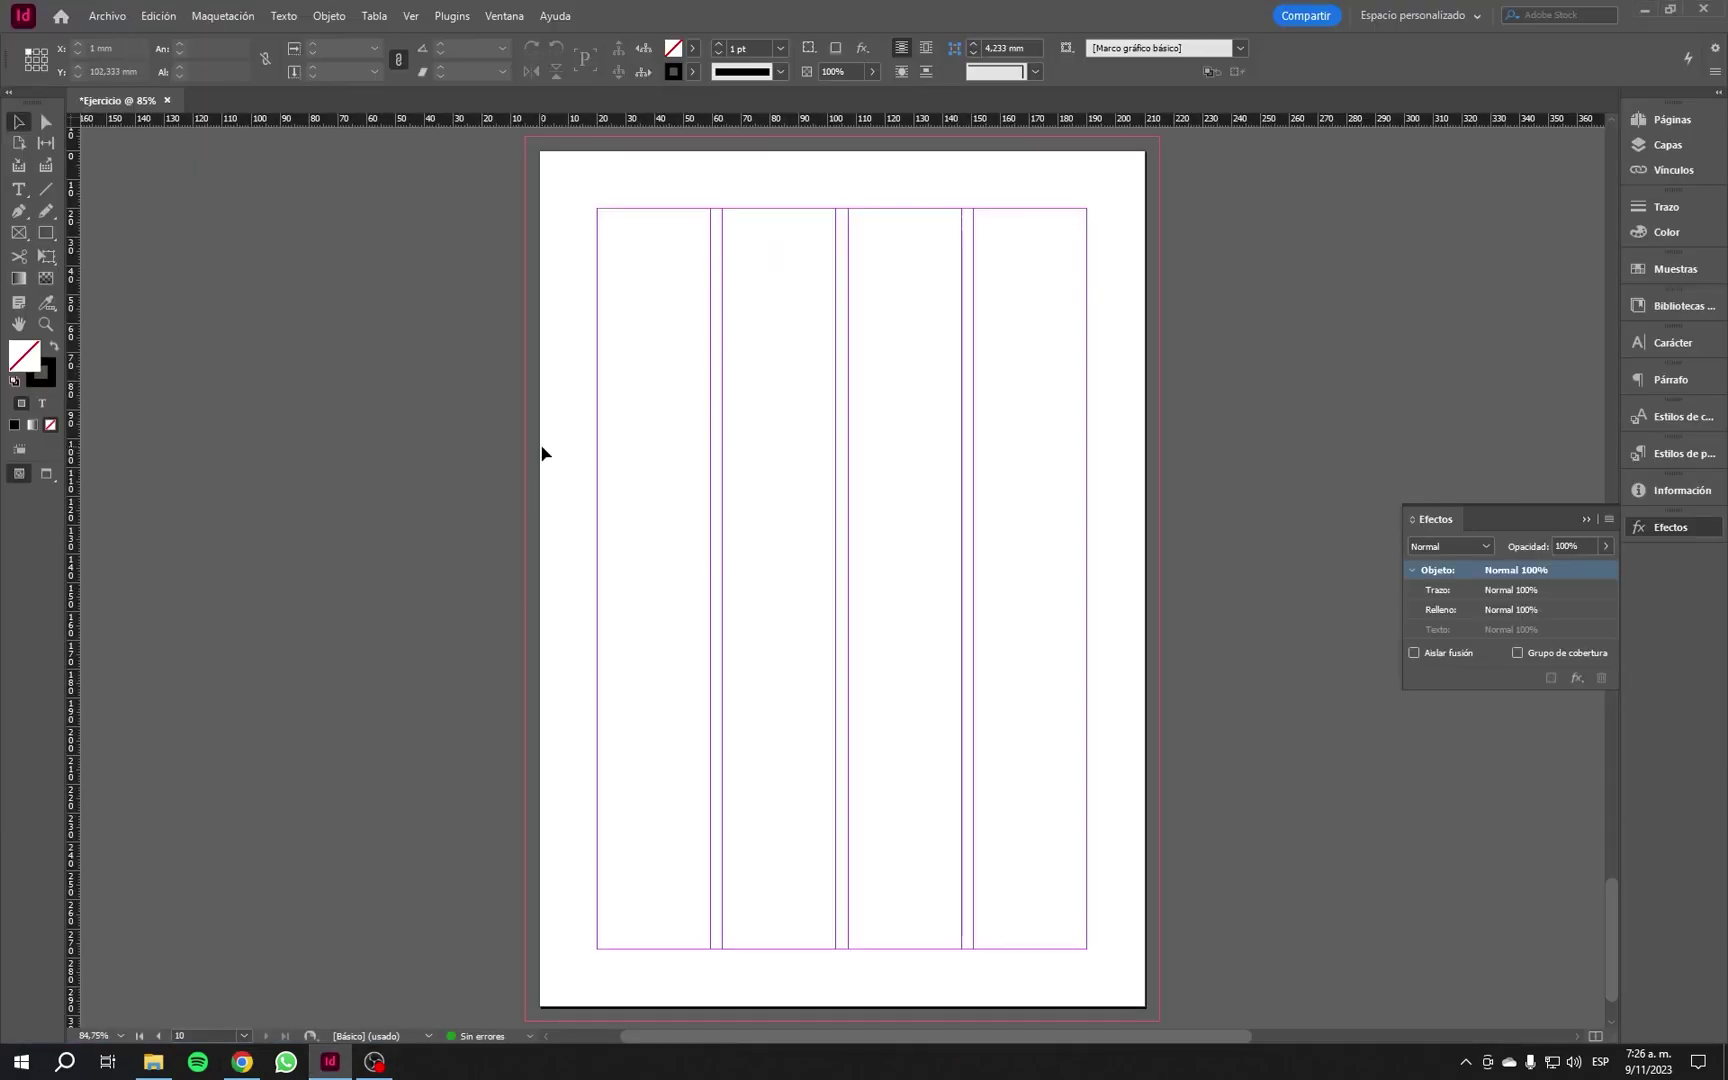
Step: Draw a text frame filling the first column between the margins and paste the copied Lorem Ipsum text into it
click(18, 189)
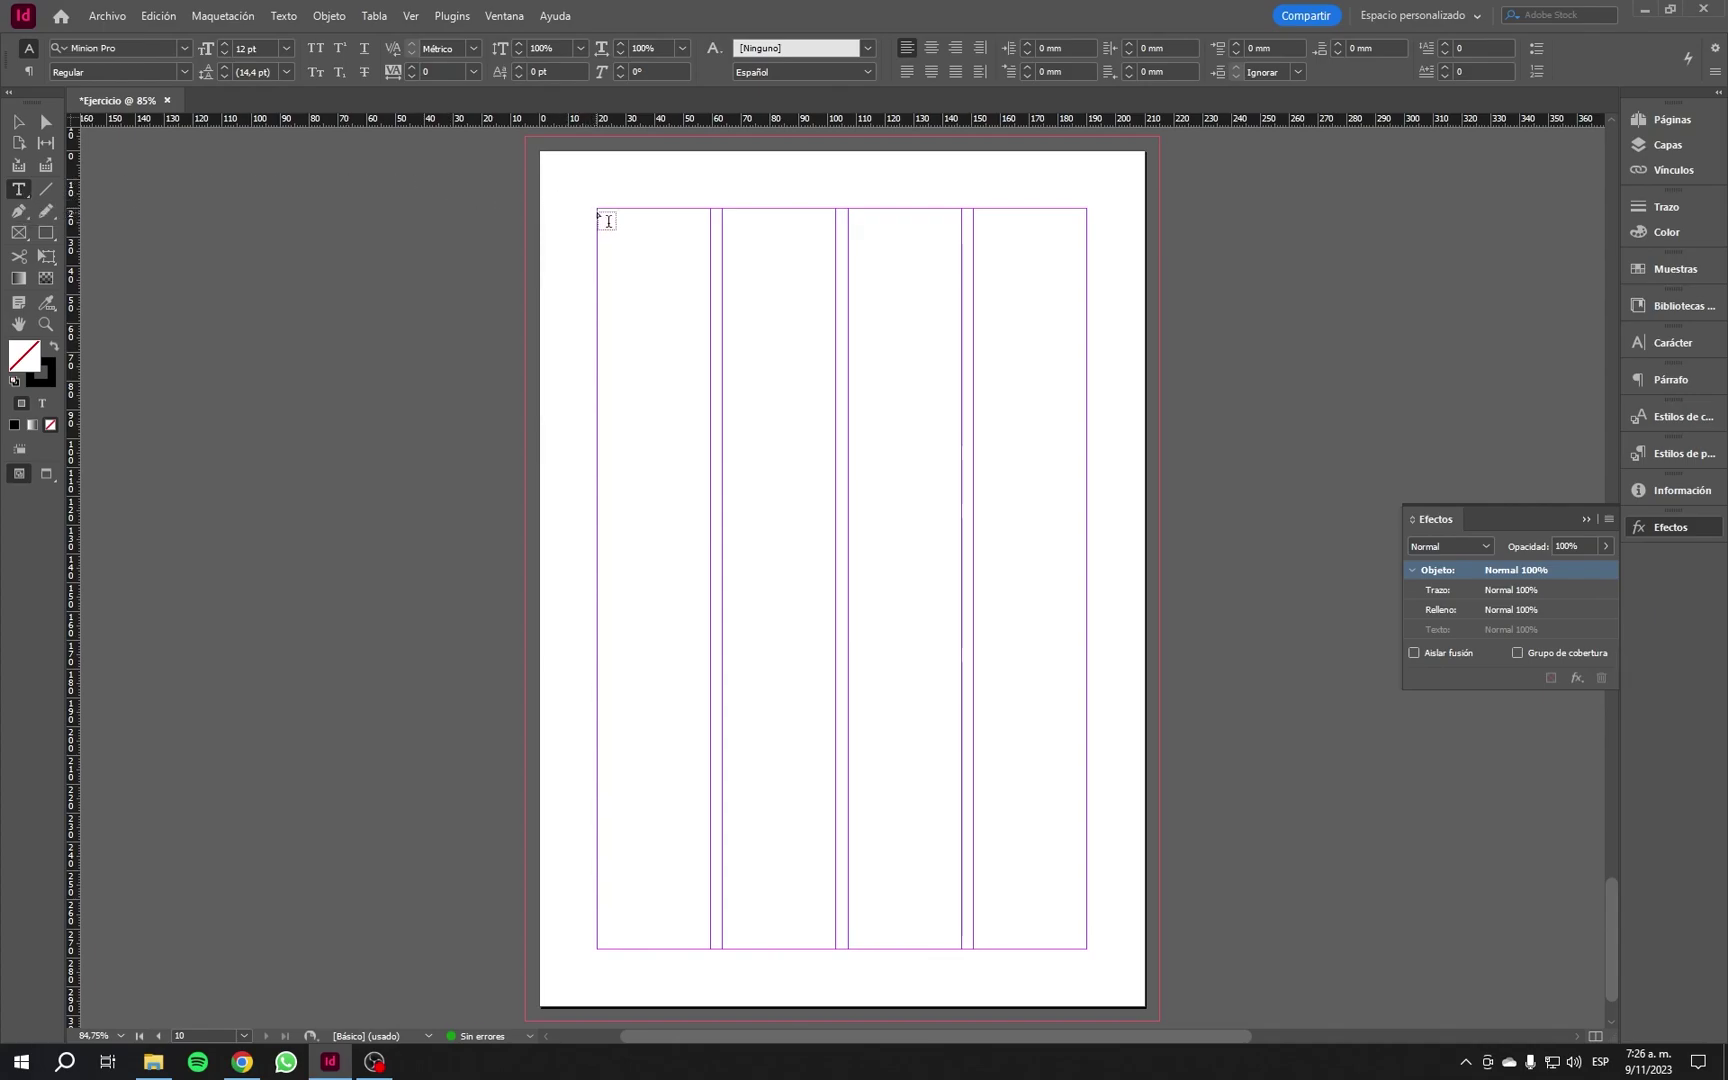
drag(609, 220, 710, 950)
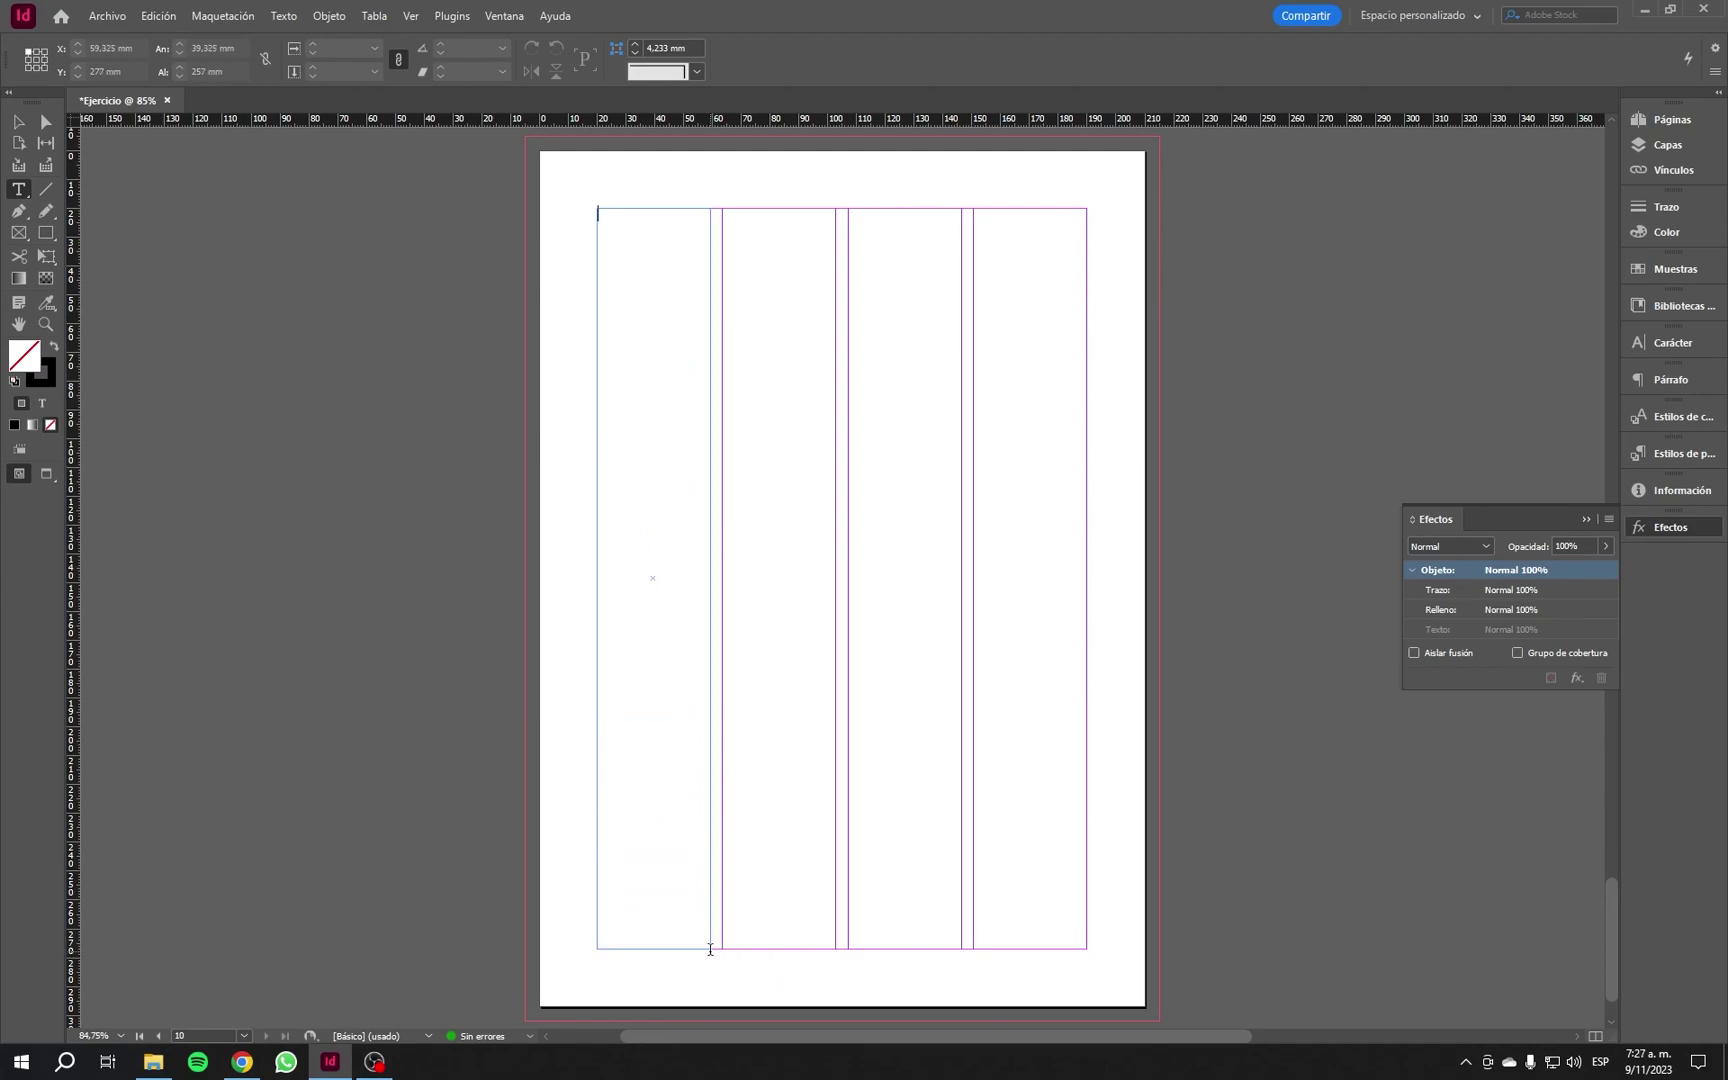
click(671, 468)
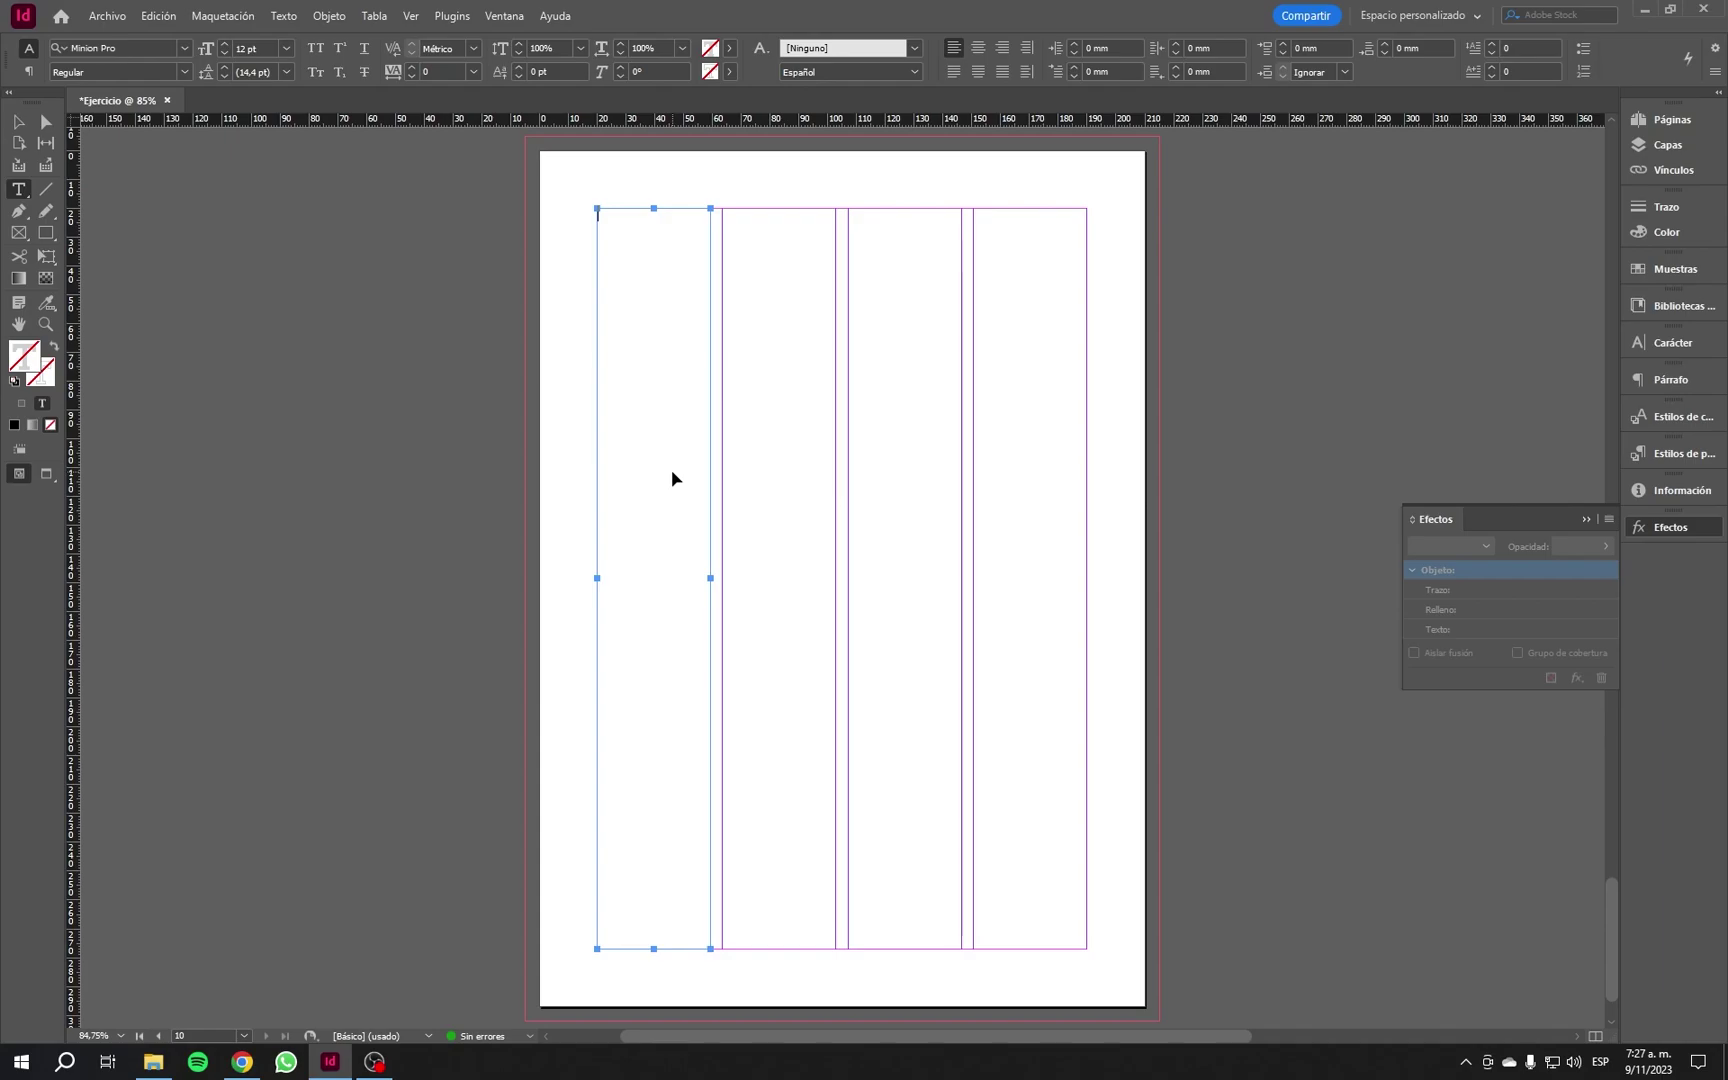
key(ctrl+alt+shift+f)
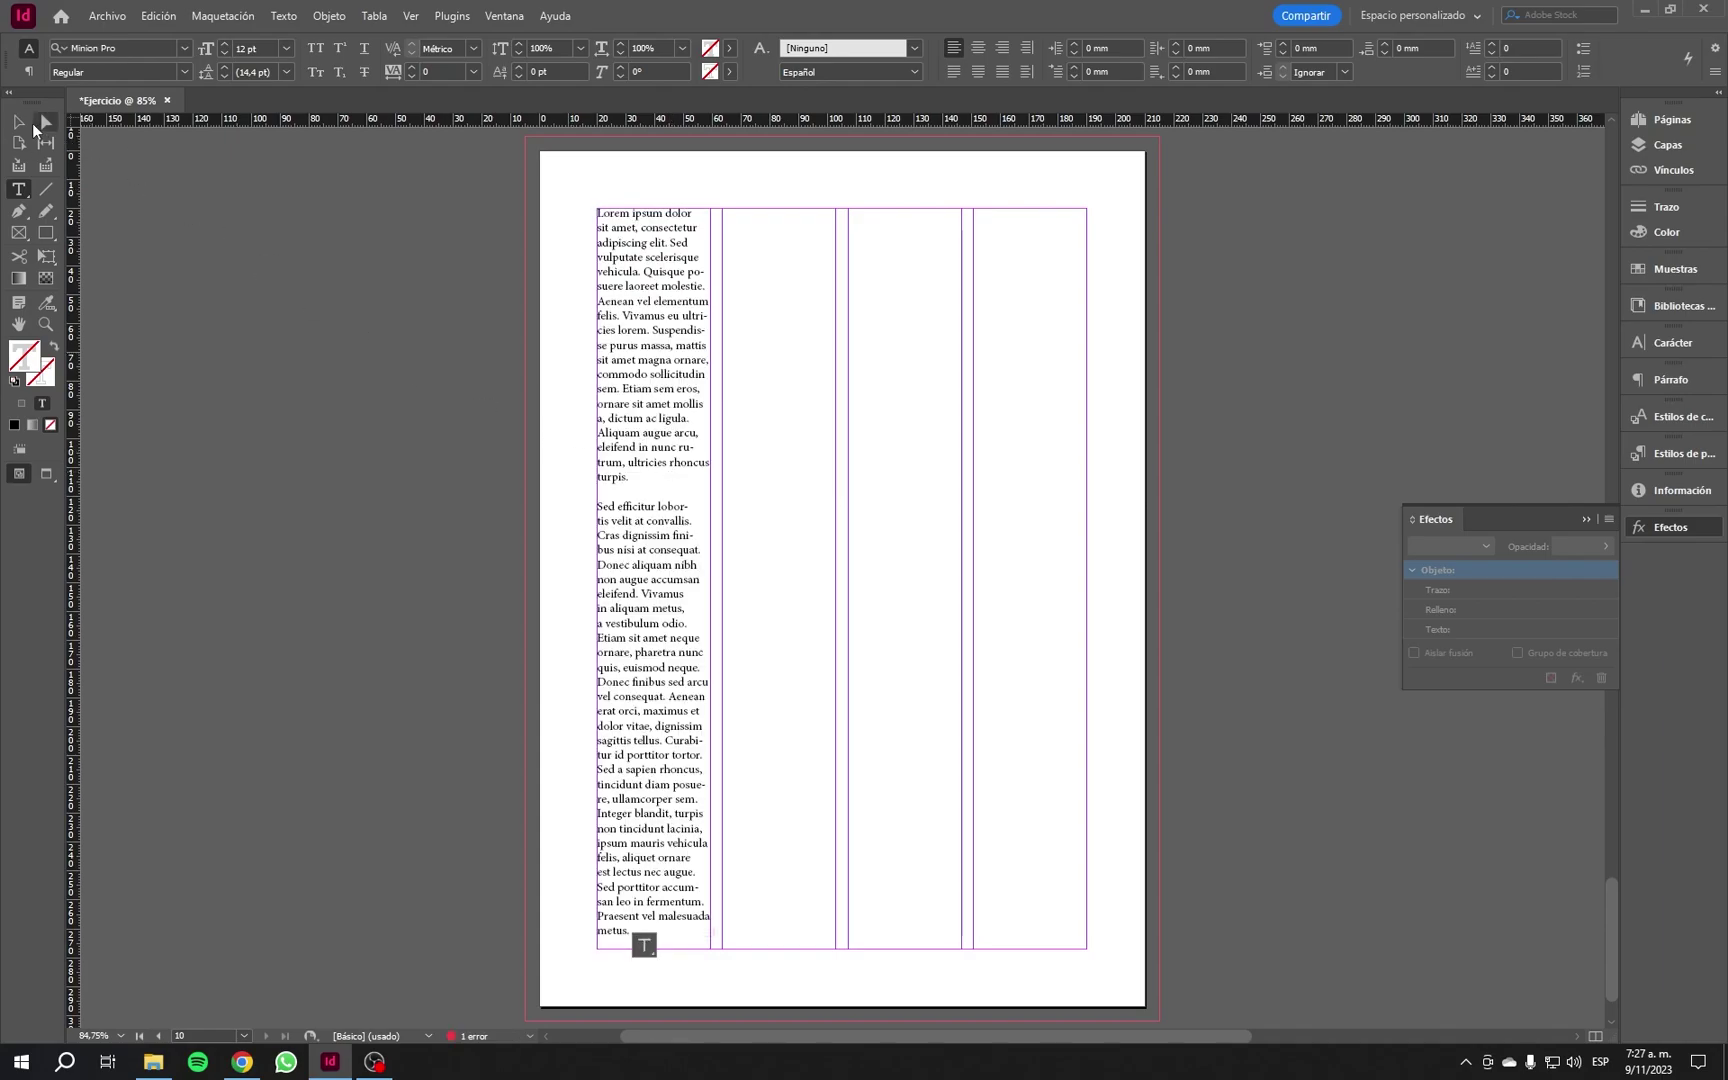
Step: Try widening the text frame to 170 mm across all four columns, and undo the resize
click(20, 122)
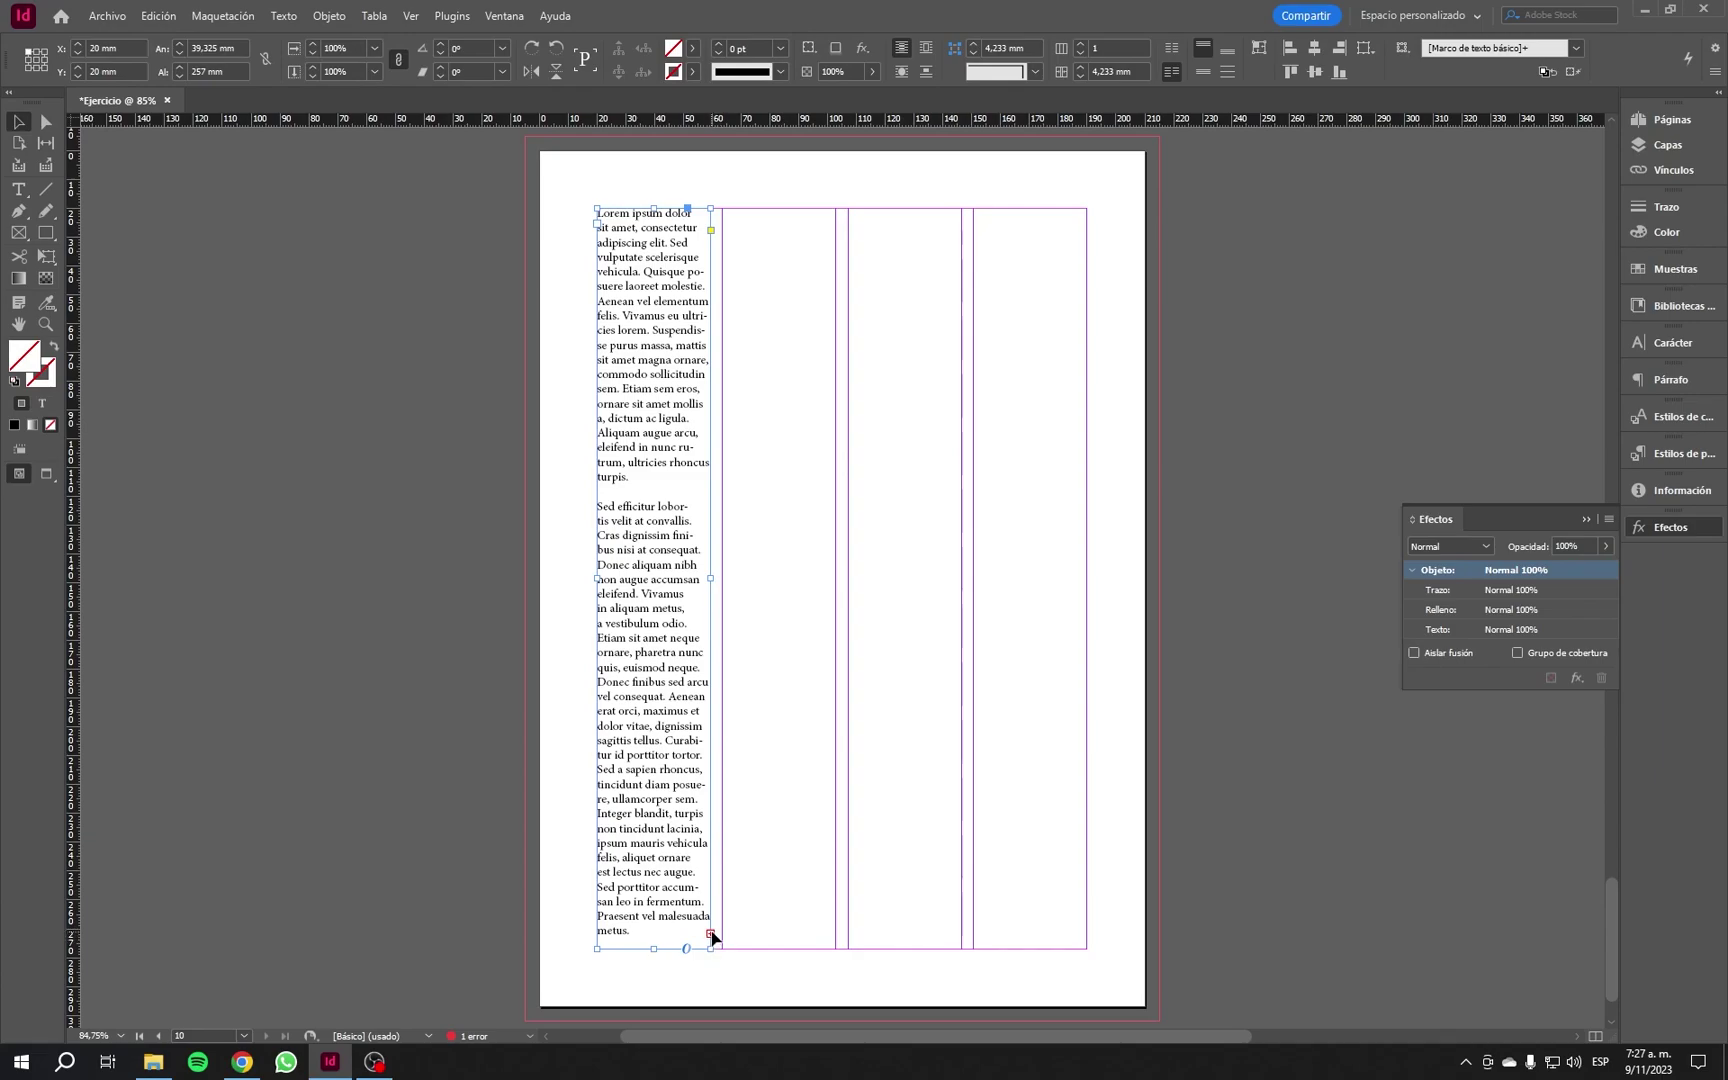
click(710, 934)
drag(710, 578, 1084, 578)
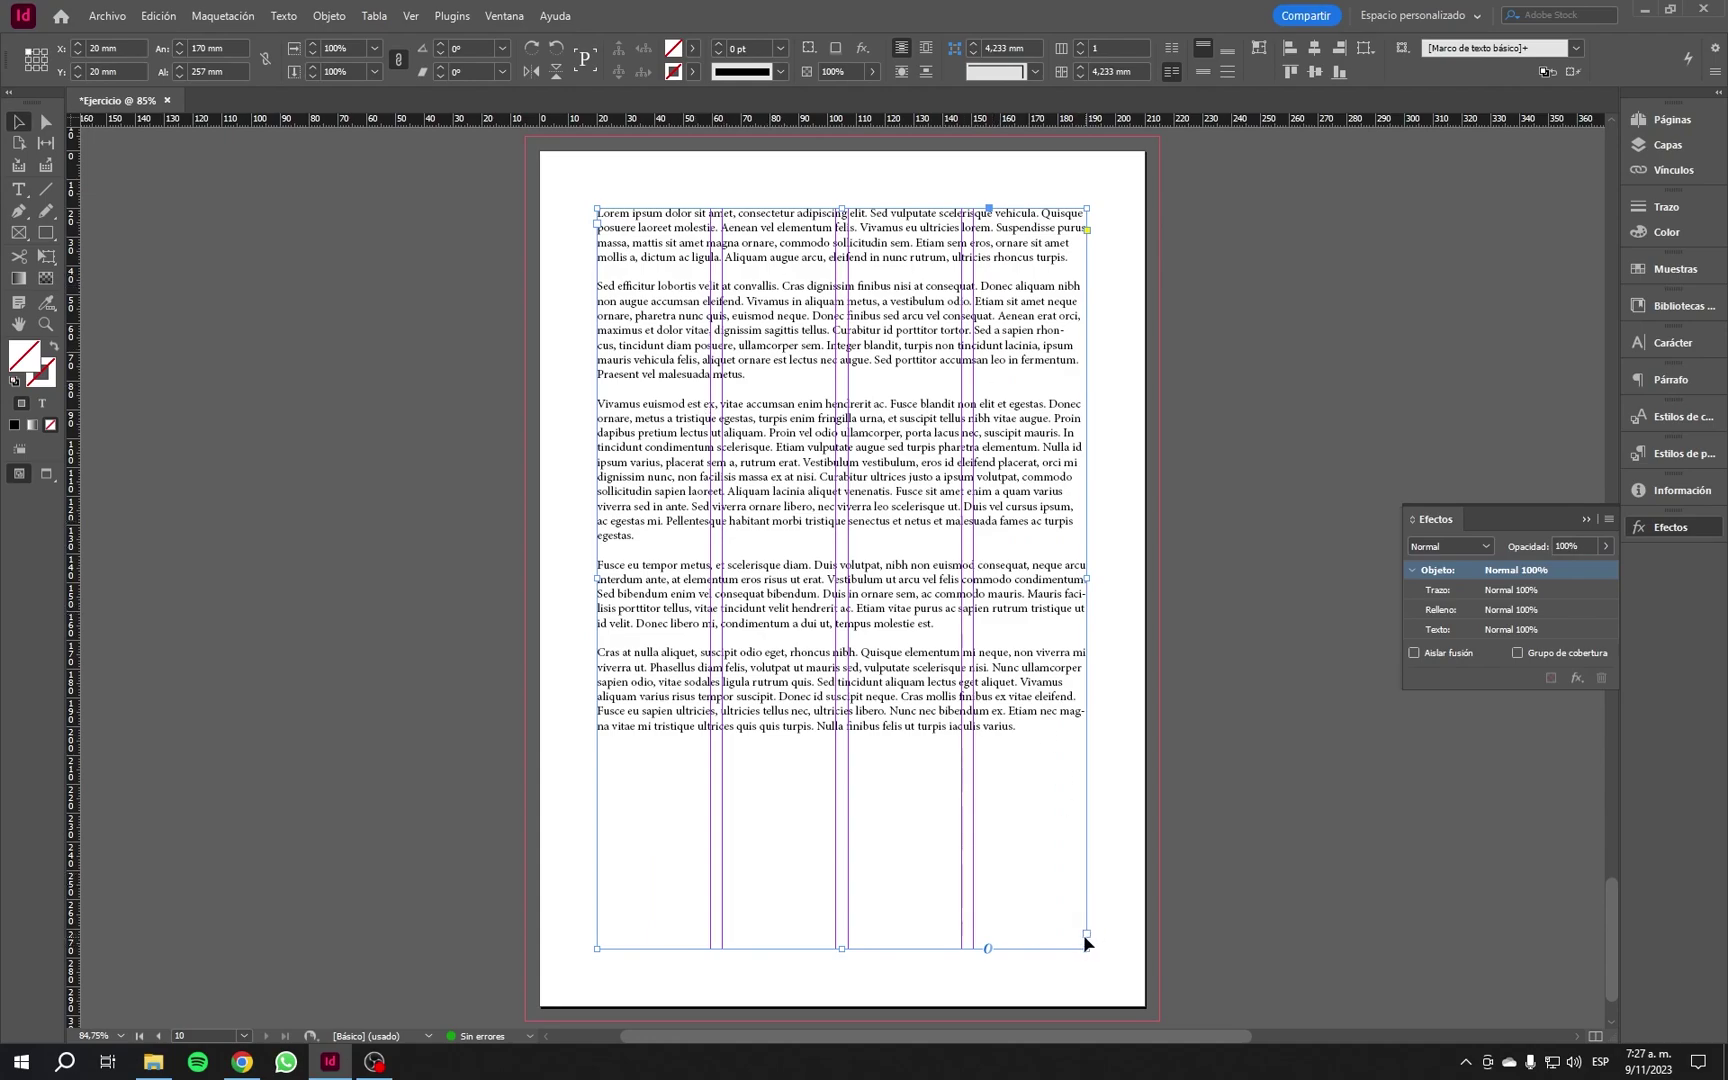
key(ctrl+z)
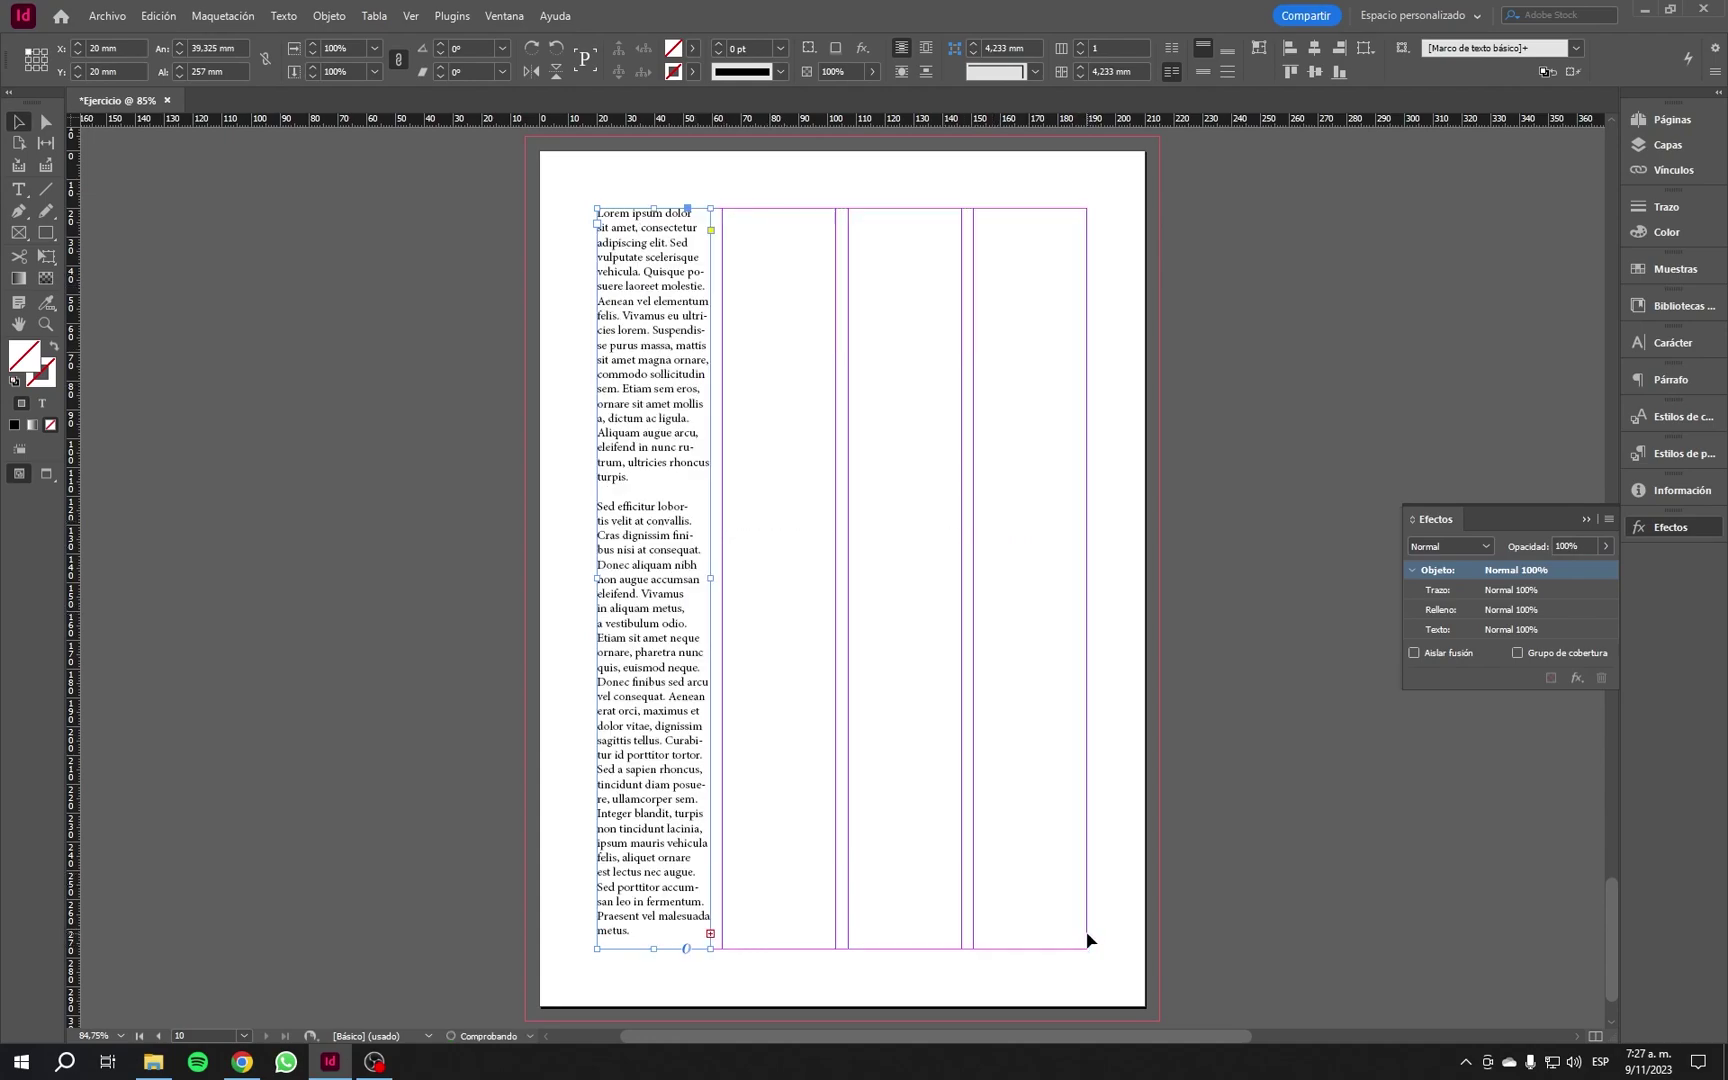
Step: Thread the first column's overset text into a new frame filling the second column
click(711, 934)
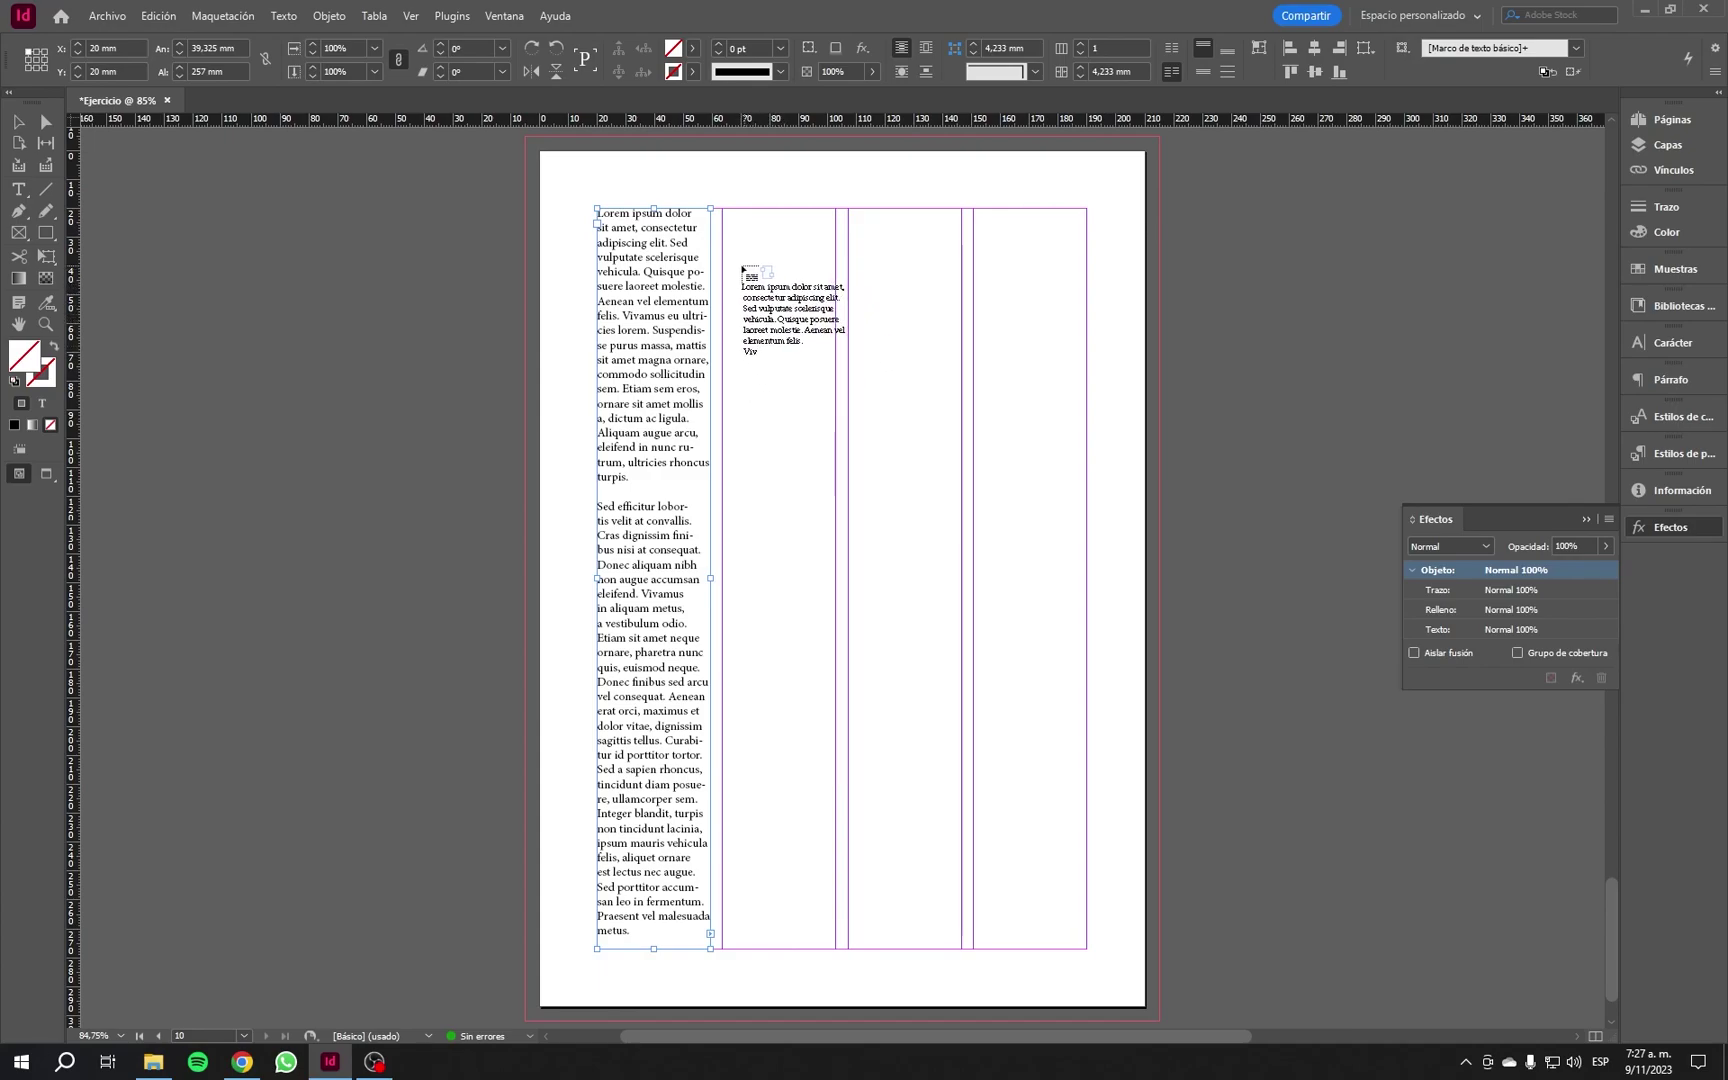
drag(725, 211, 835, 957)
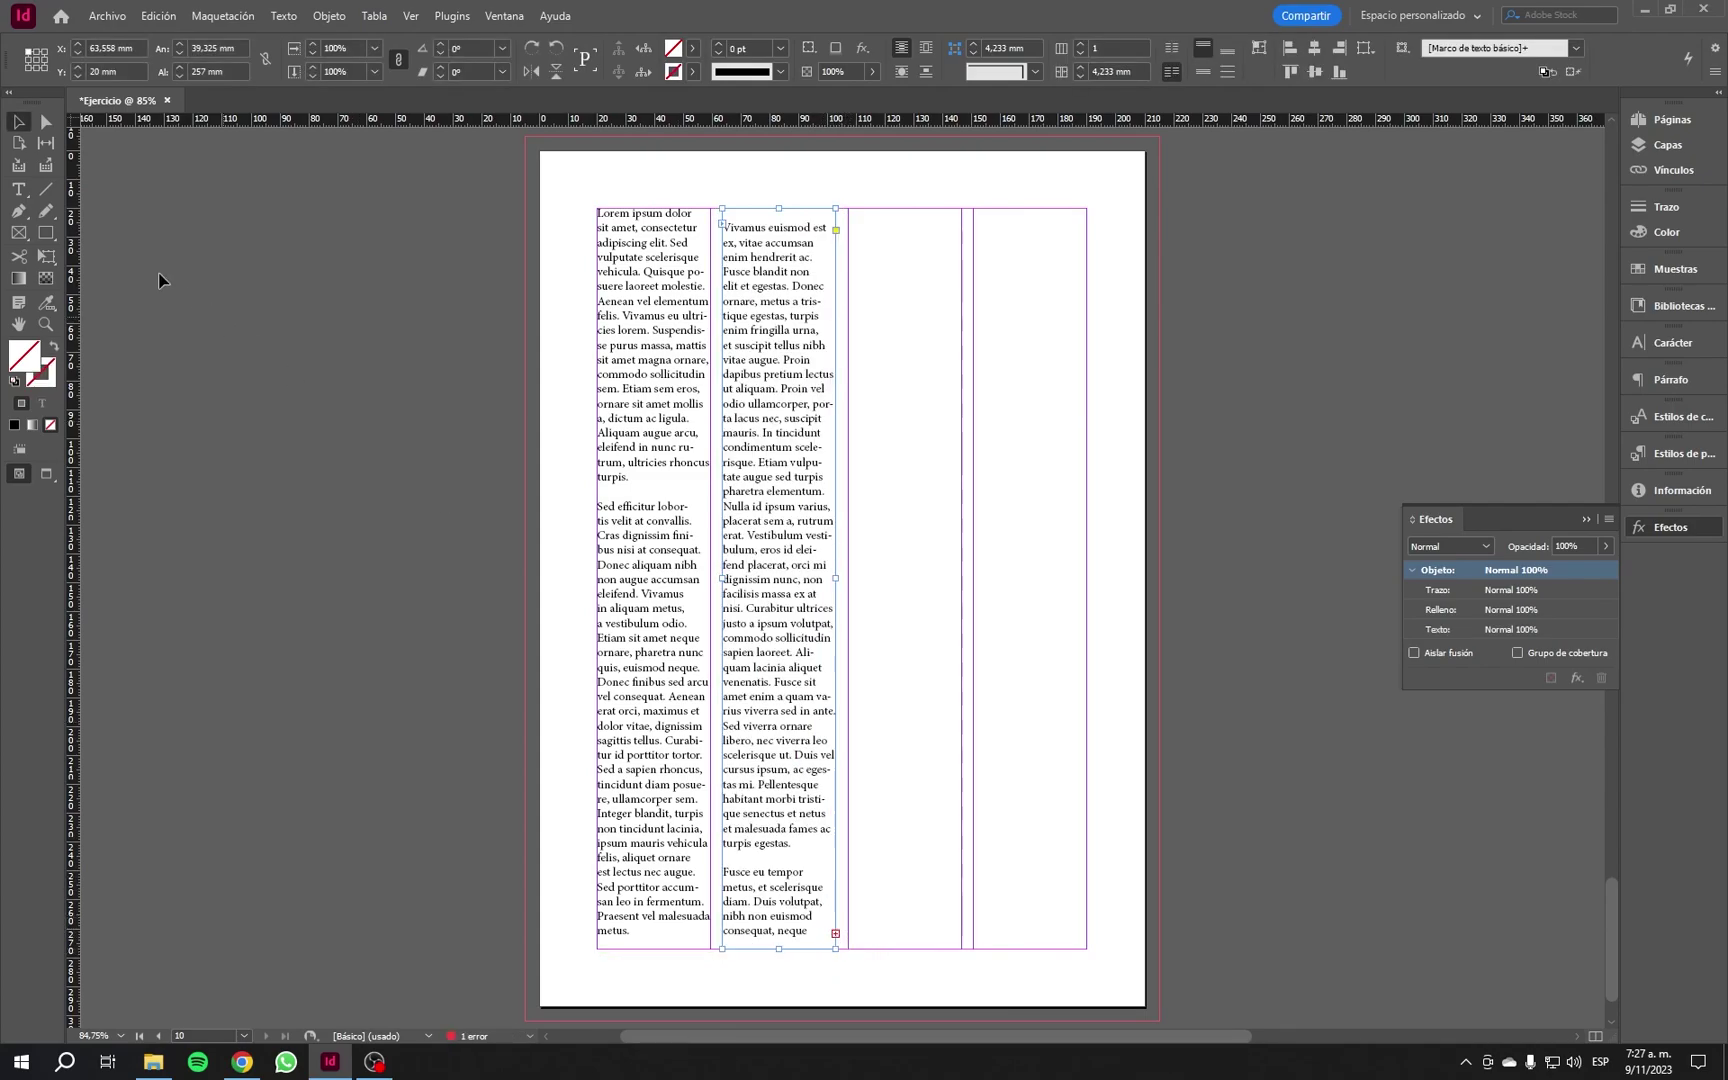
Step: Draw an empty text frame about 83 × 127 mm spanning the third and fourth columns and move it up to the top margin
click(18, 190)
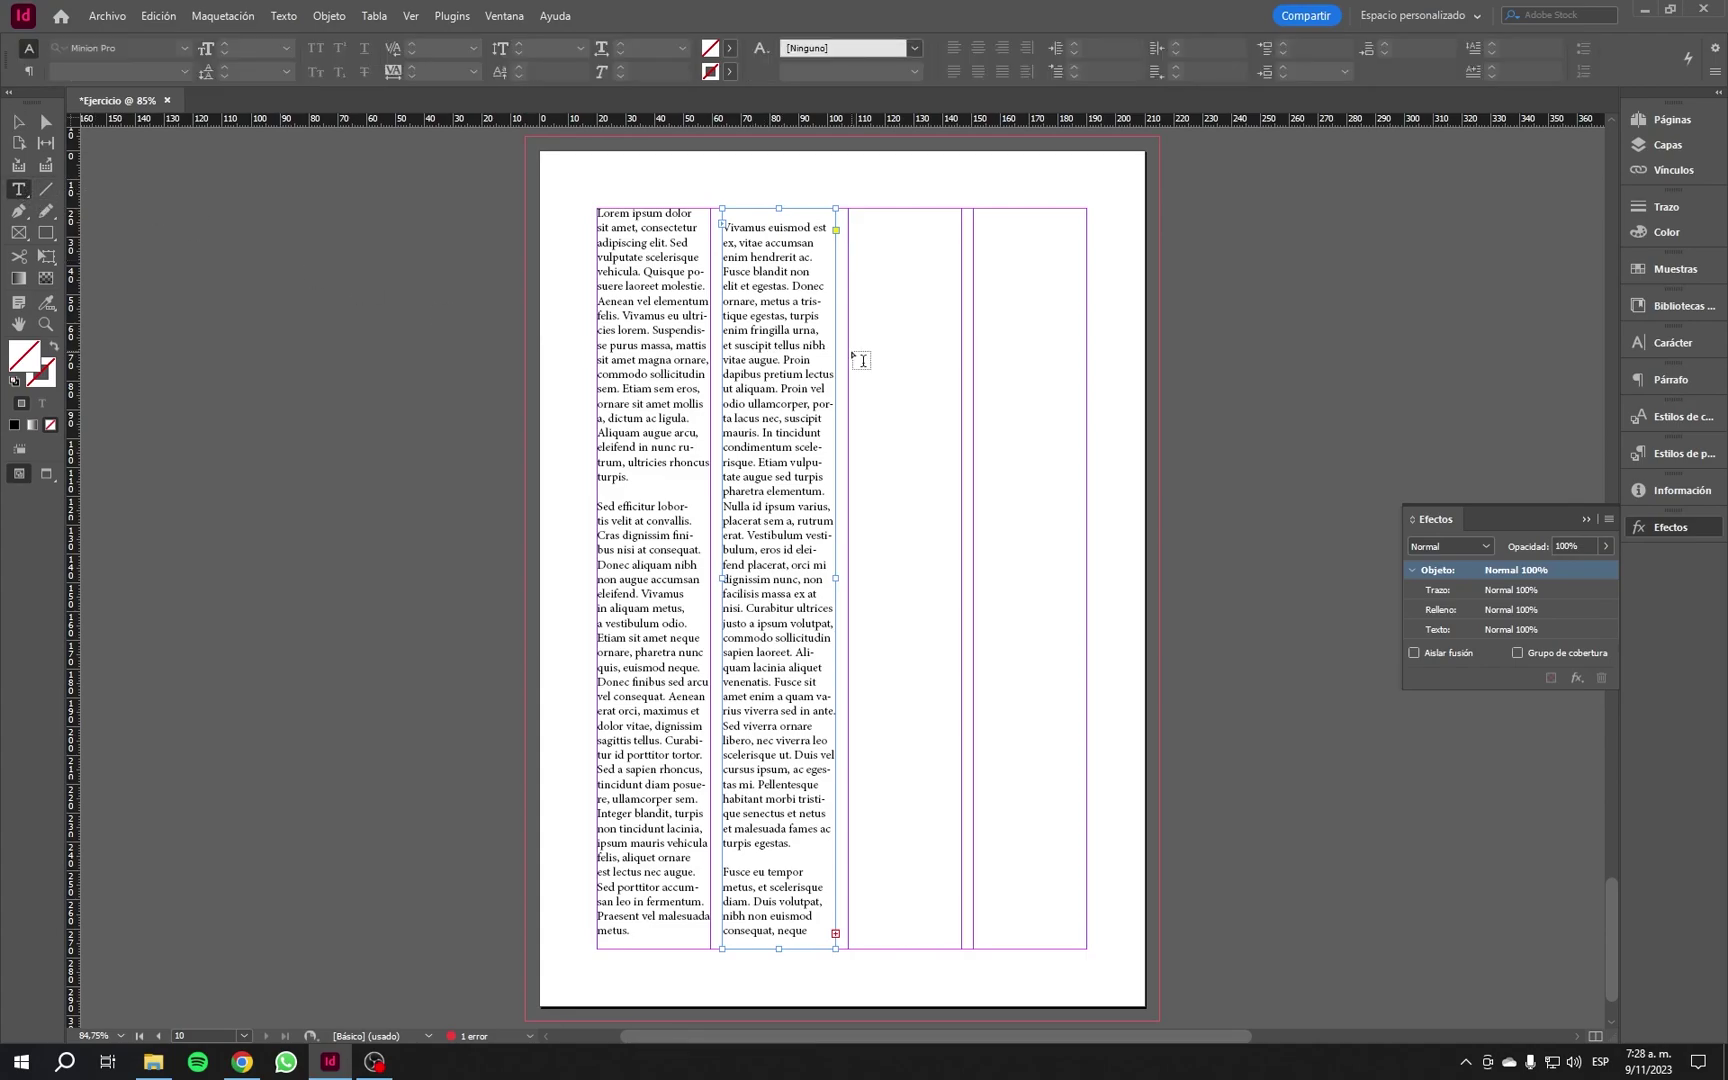
drag(849, 348, 1086, 713)
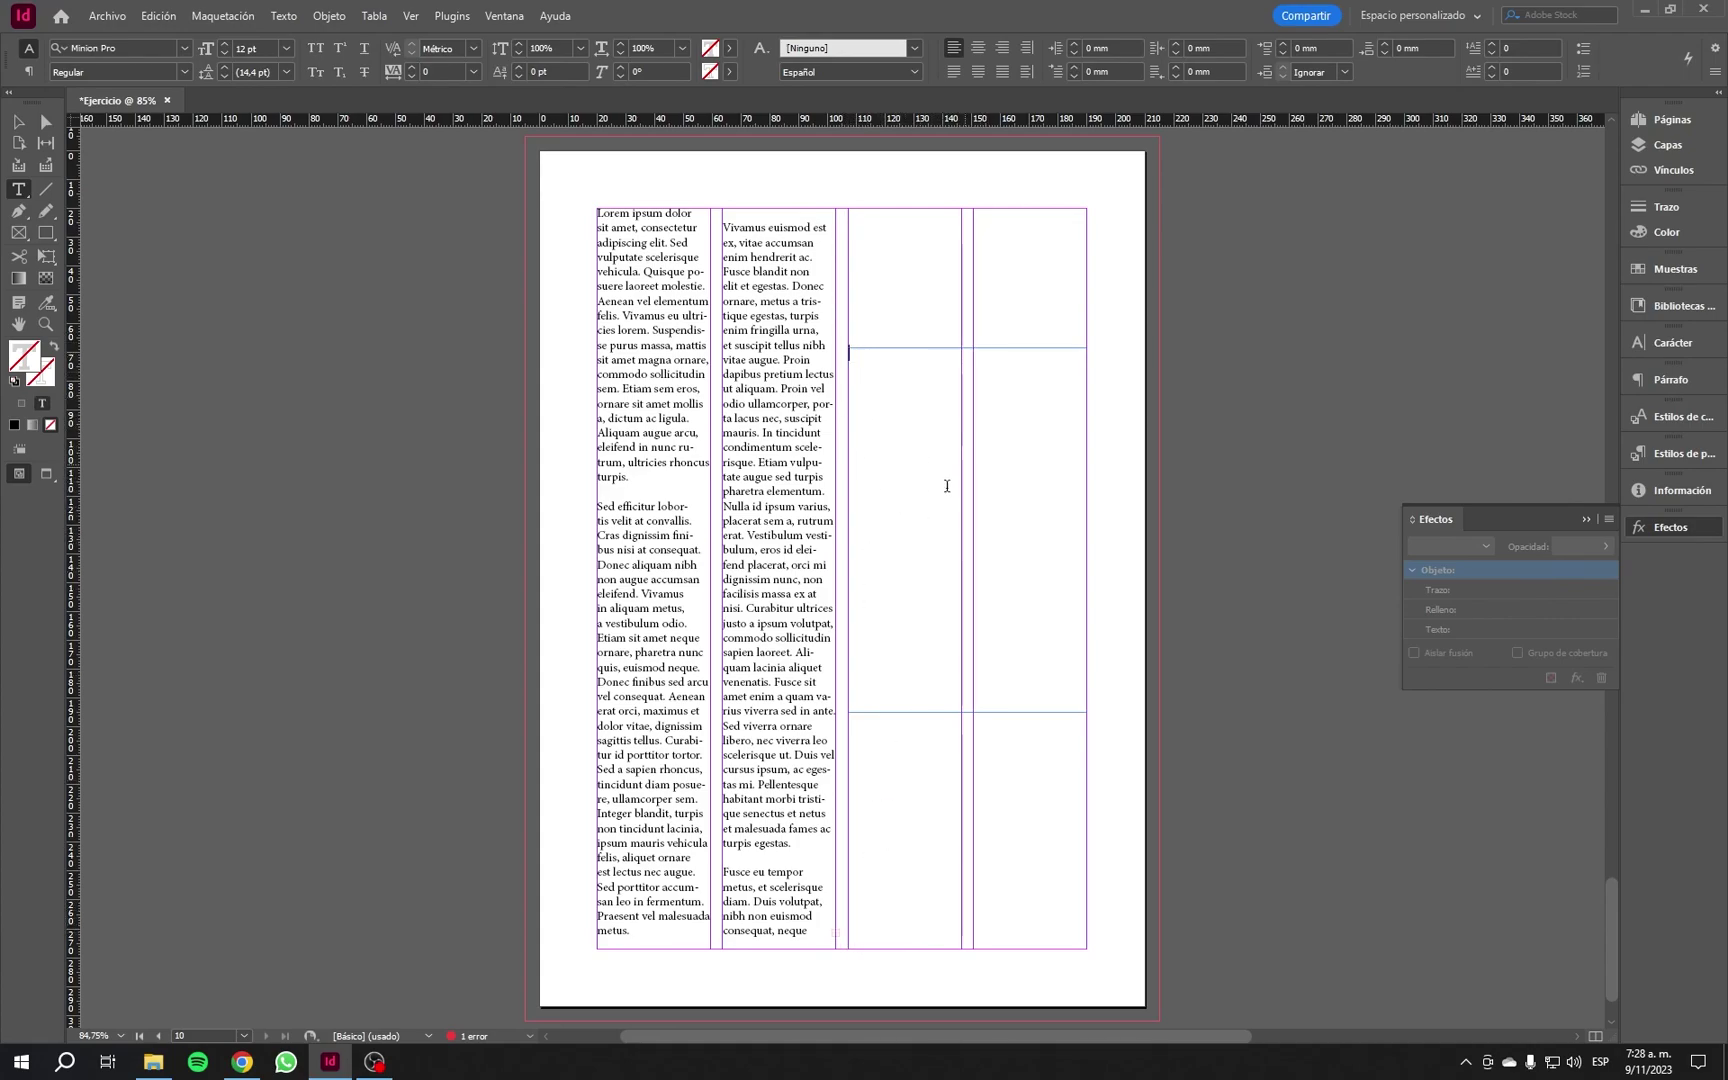
key(Escape)
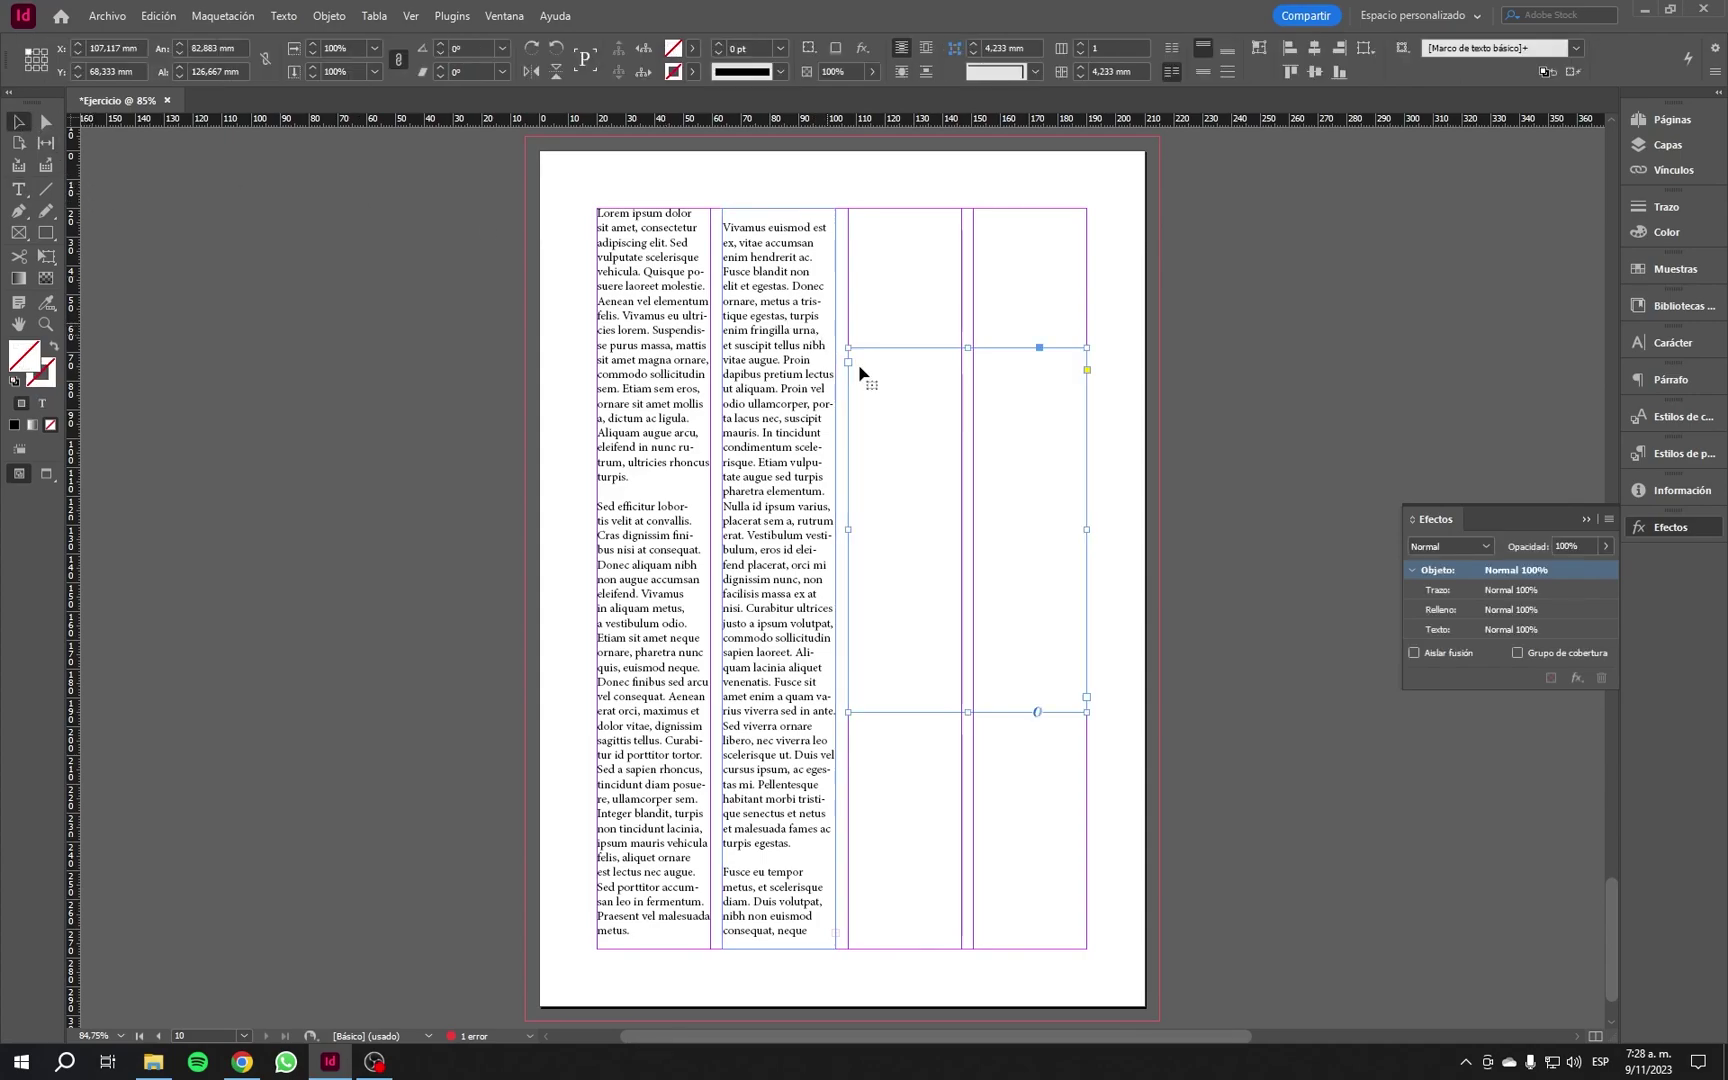
drag(945, 352, 945, 213)
Step: Thread the second column's overset text into the empty frame and resize that frame to fill only the third column
click(750, 478)
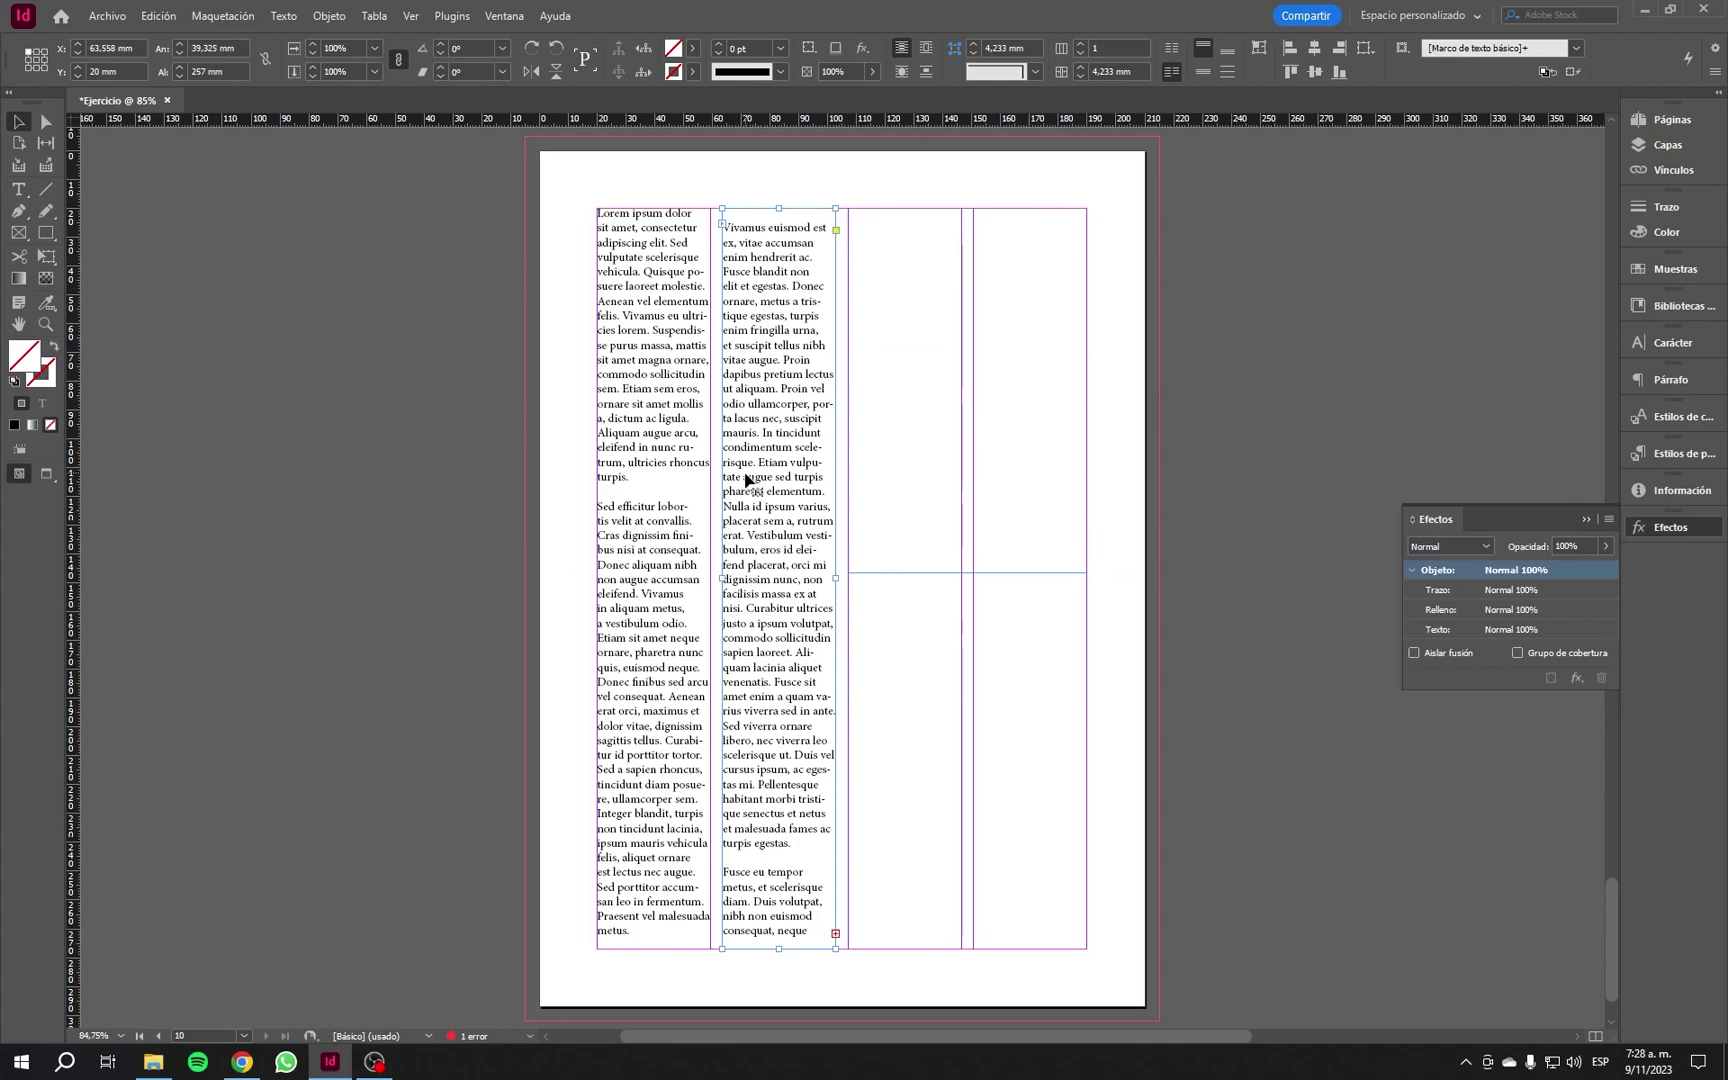
click(836, 934)
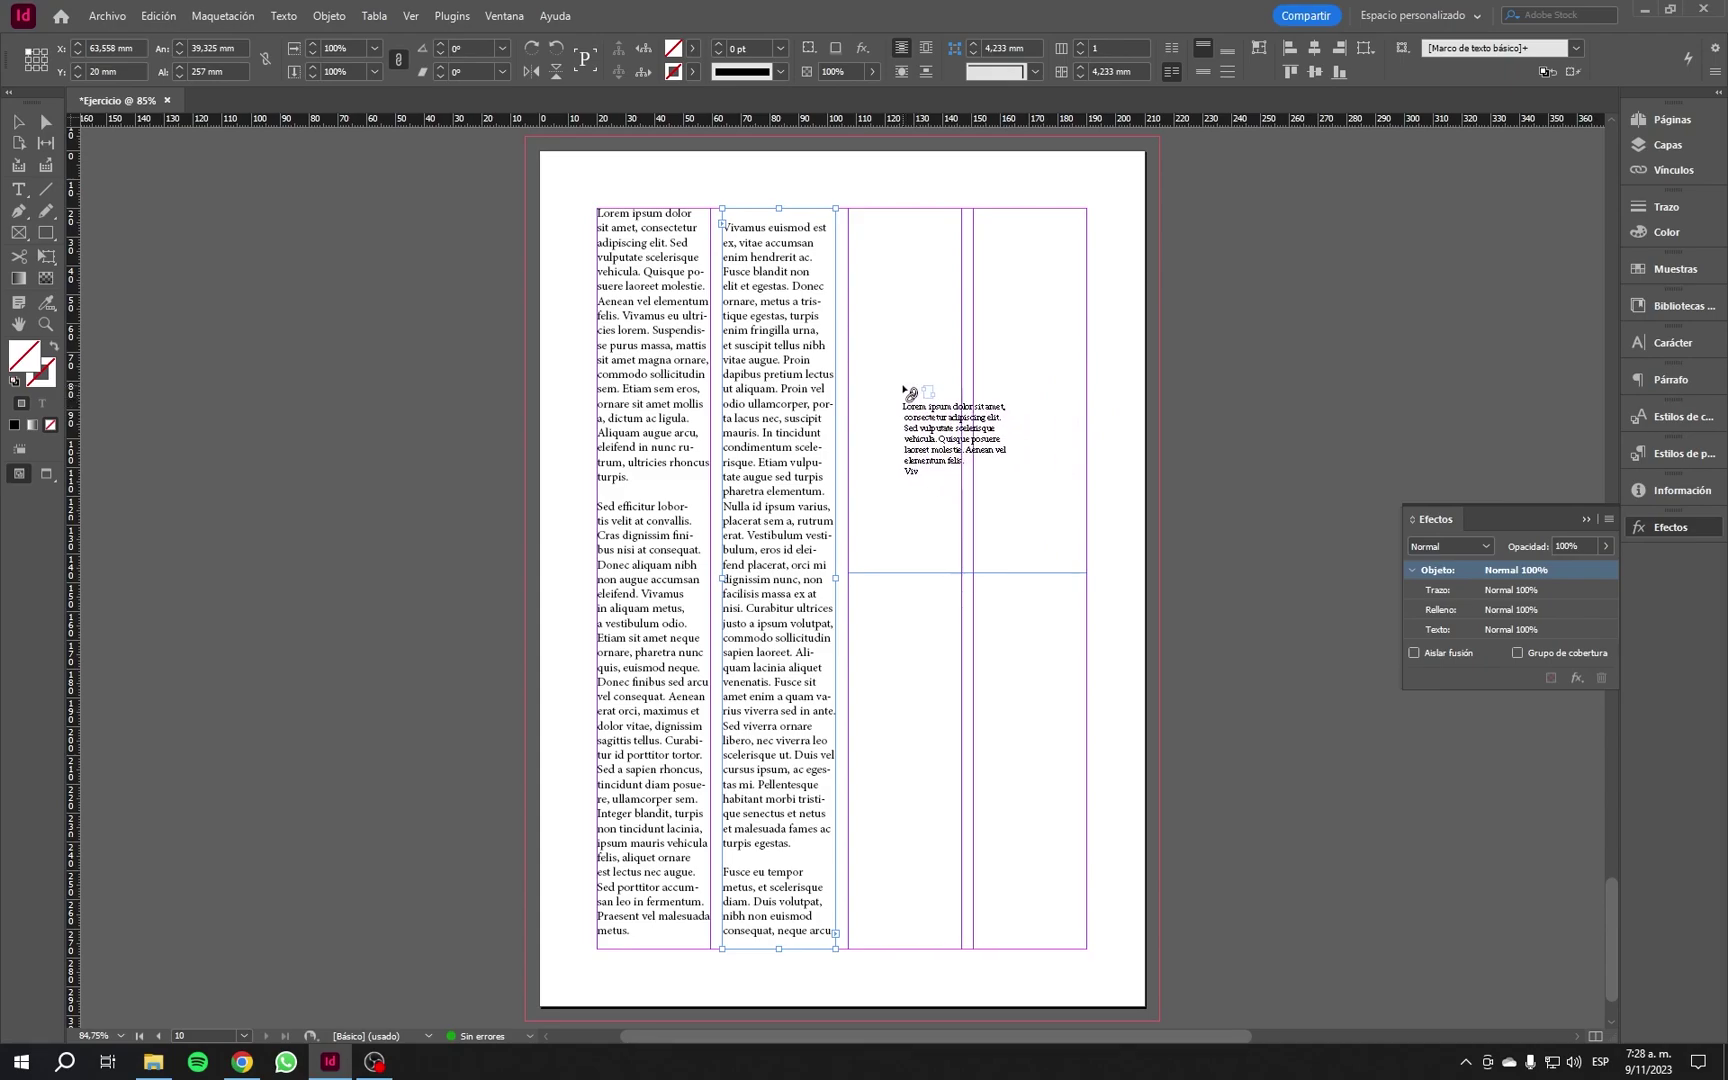
click(932, 336)
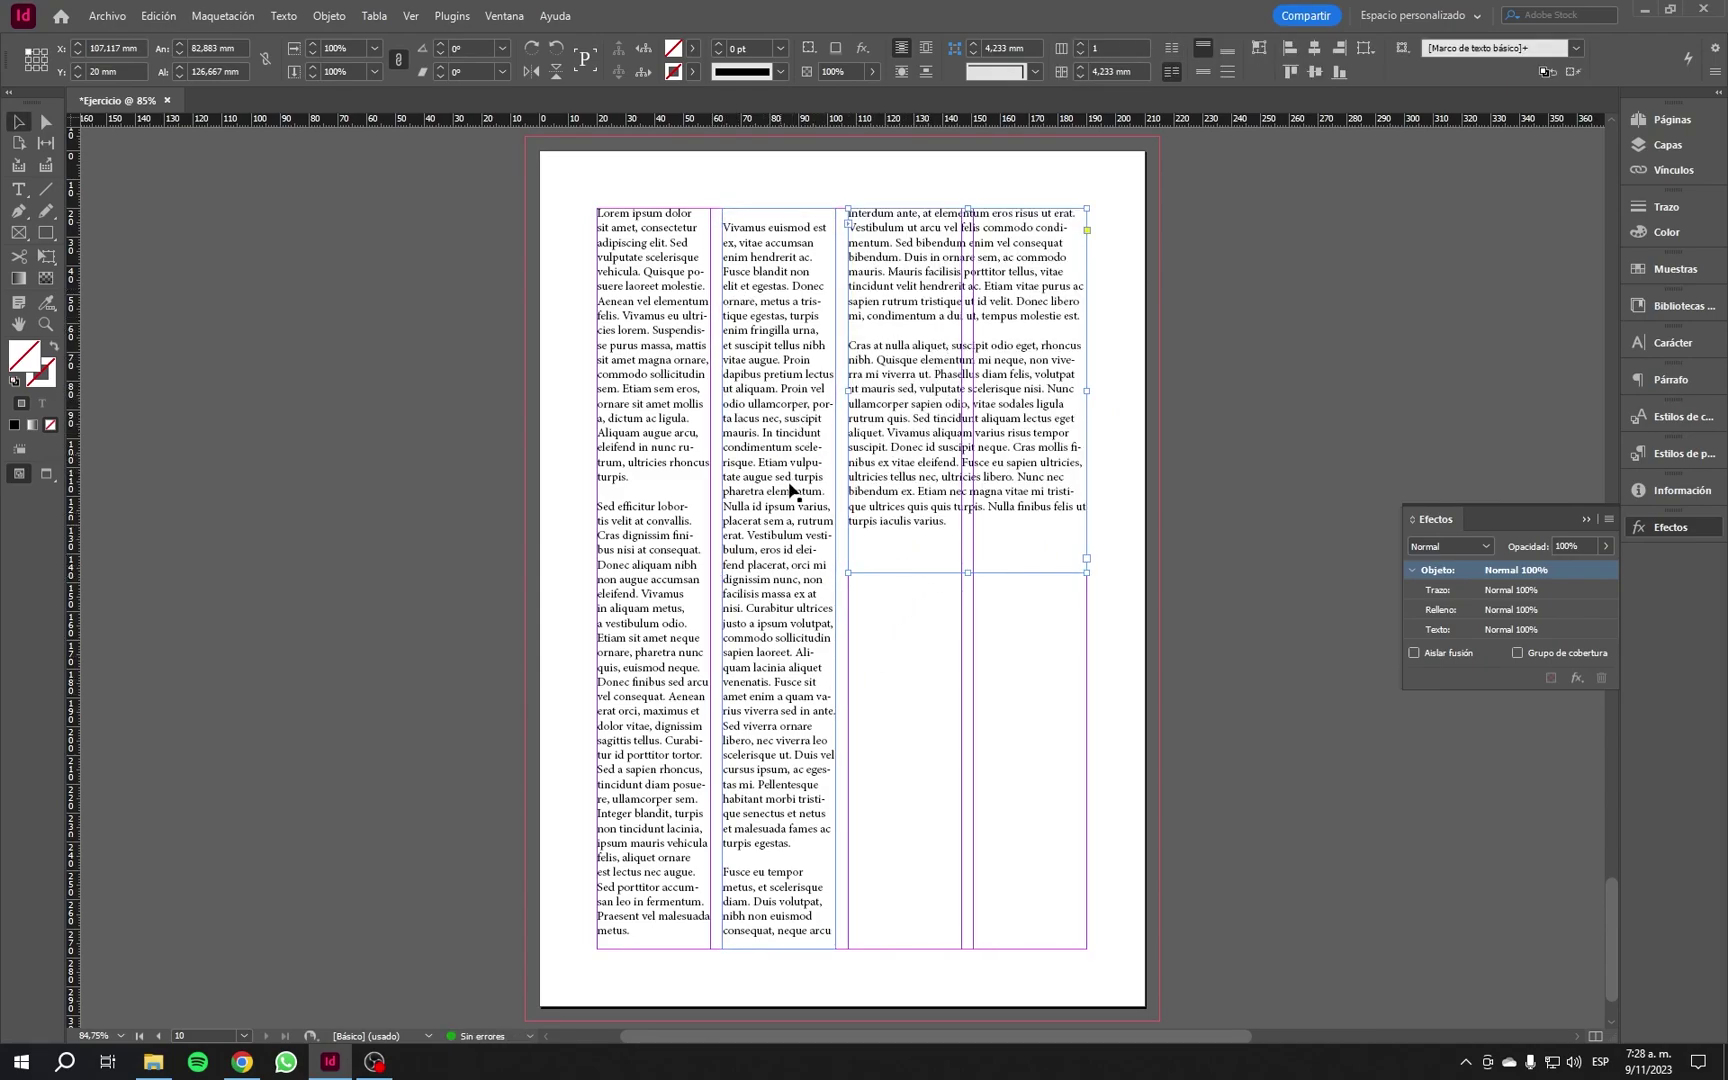
drag(1087, 573, 962, 949)
click(1034, 848)
Step: Break "Lorem ipsum", "Sed efficitur" and "Vivamus euismod" onto their own lines as headings, capitalizing the following words Dolor, Lobortis and Est
double_click(641, 345)
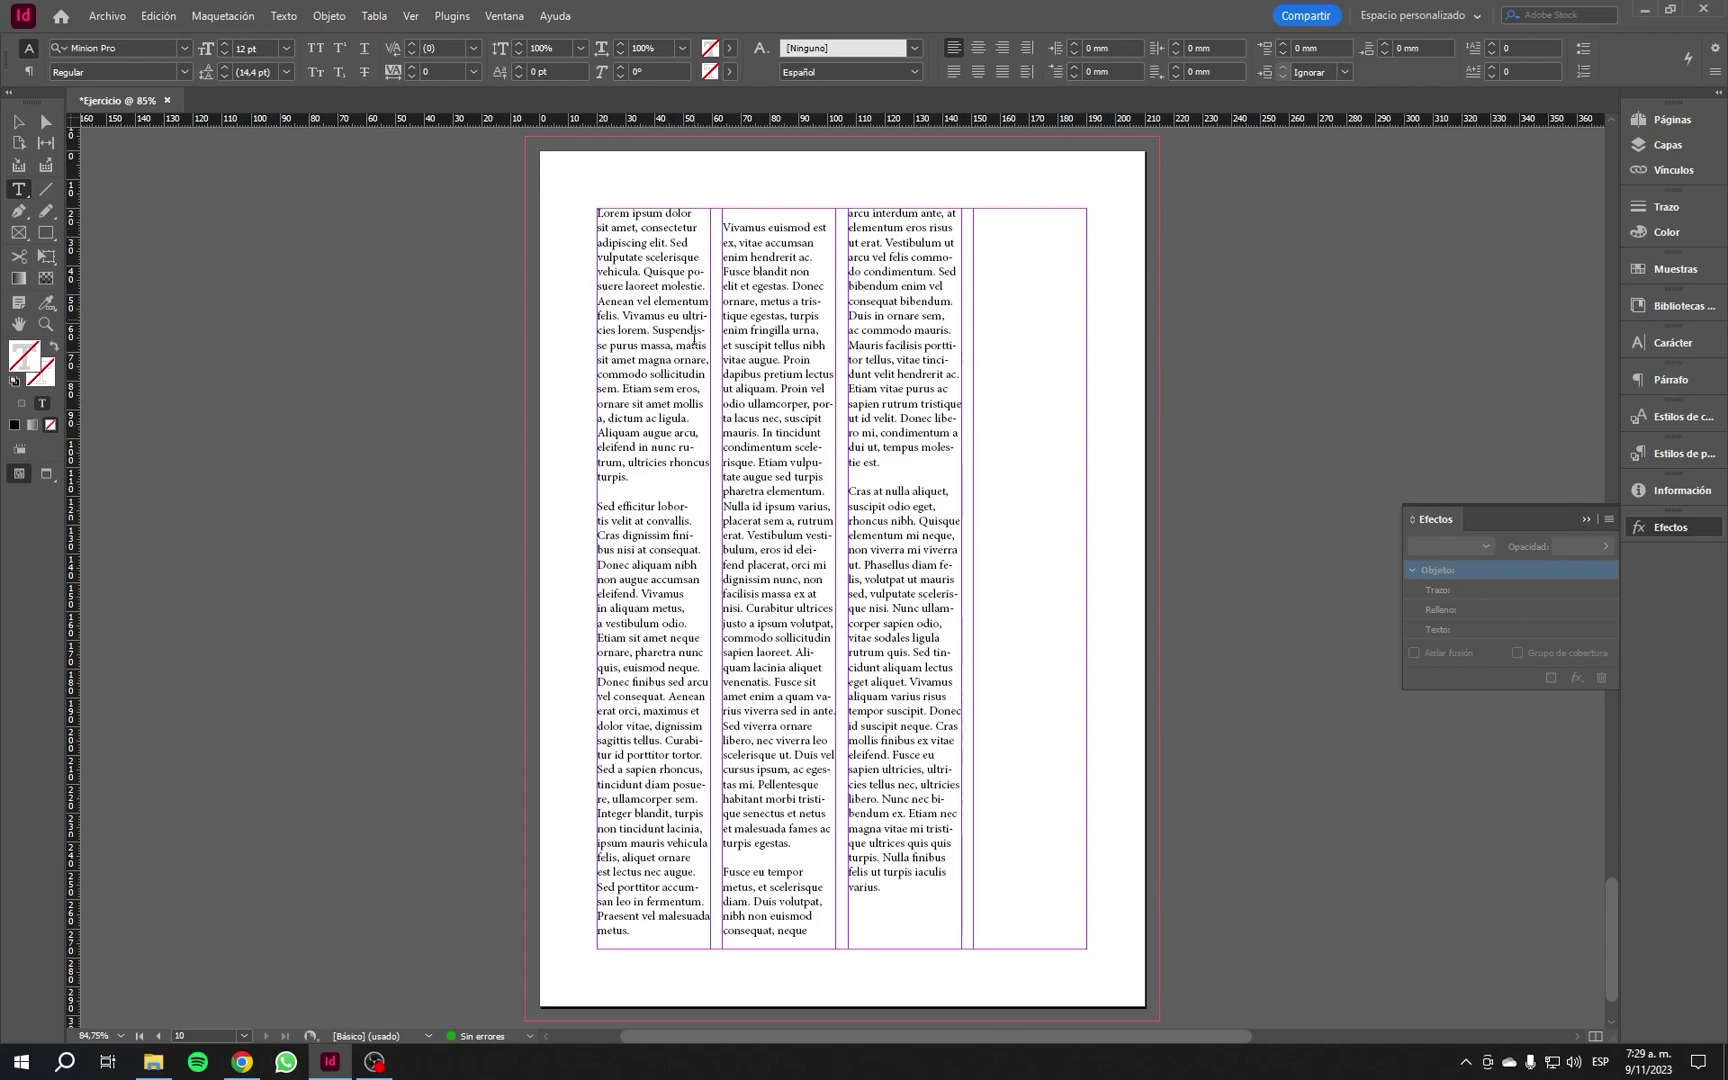
key(BackSpace)
key(Return)
text(Dolor sit amet, con-)
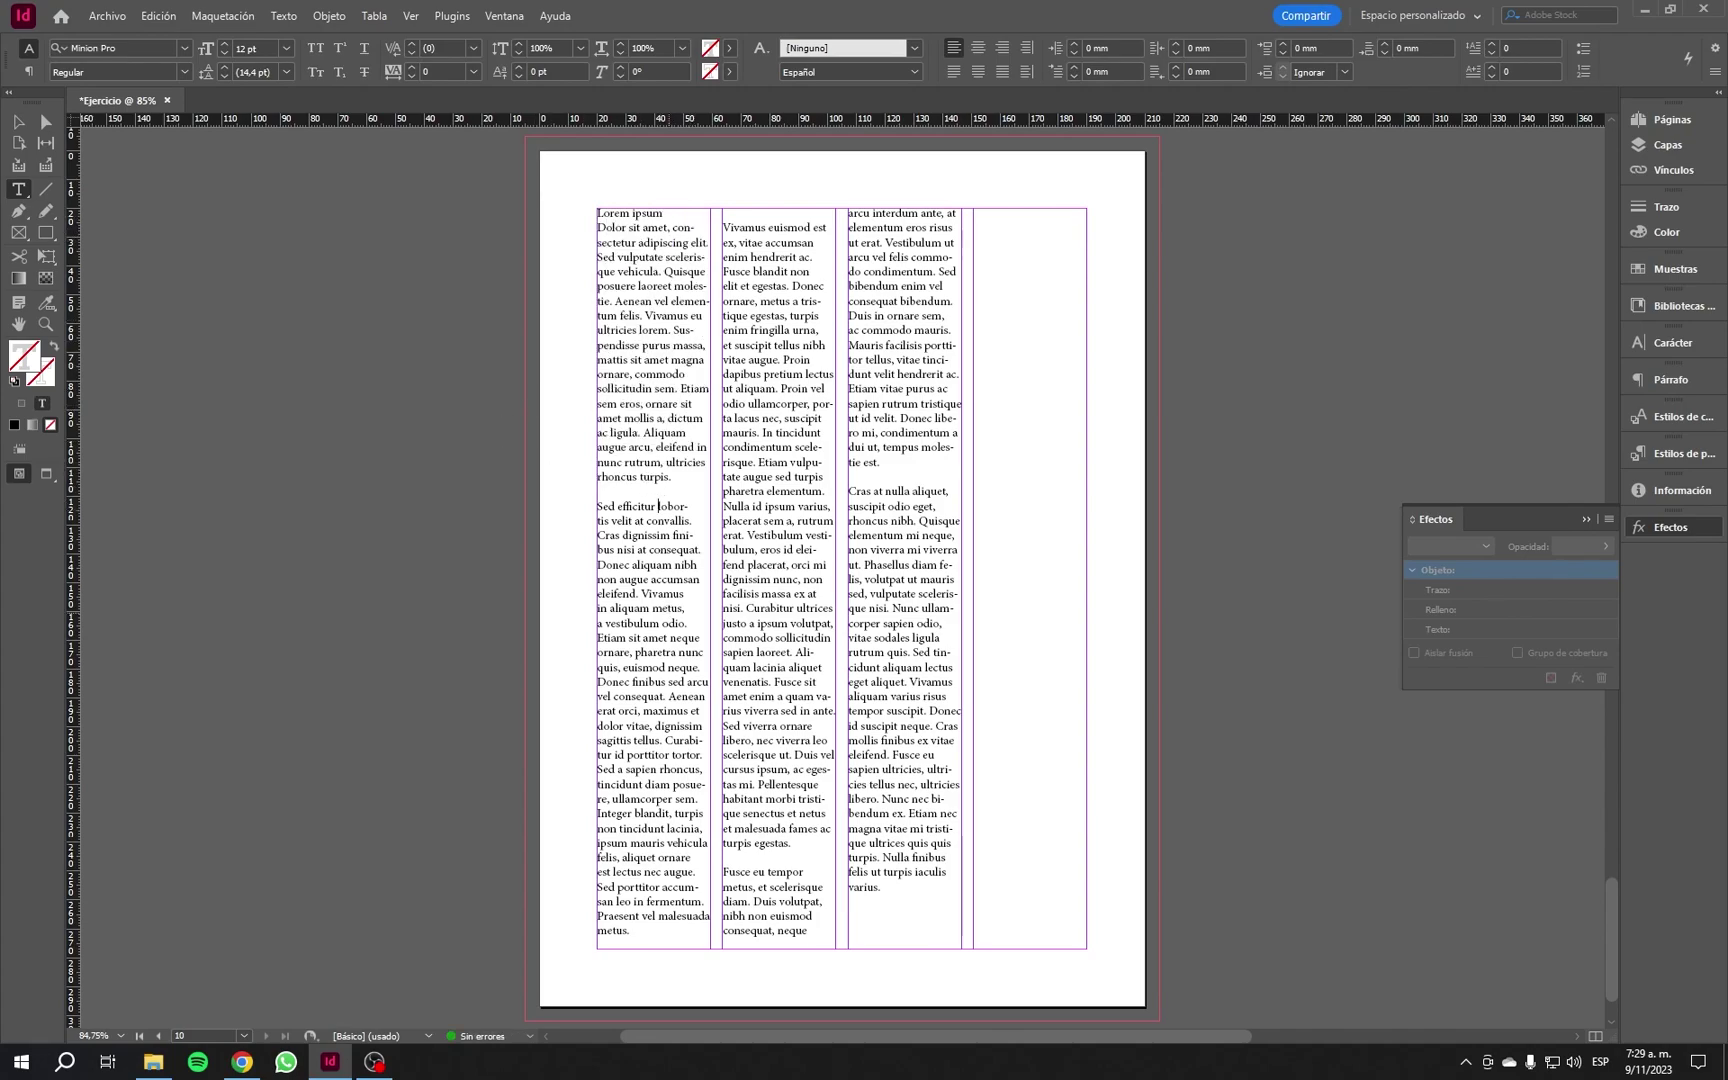
key(Return)
key(Delete)
text(Lobortis velit at con-)
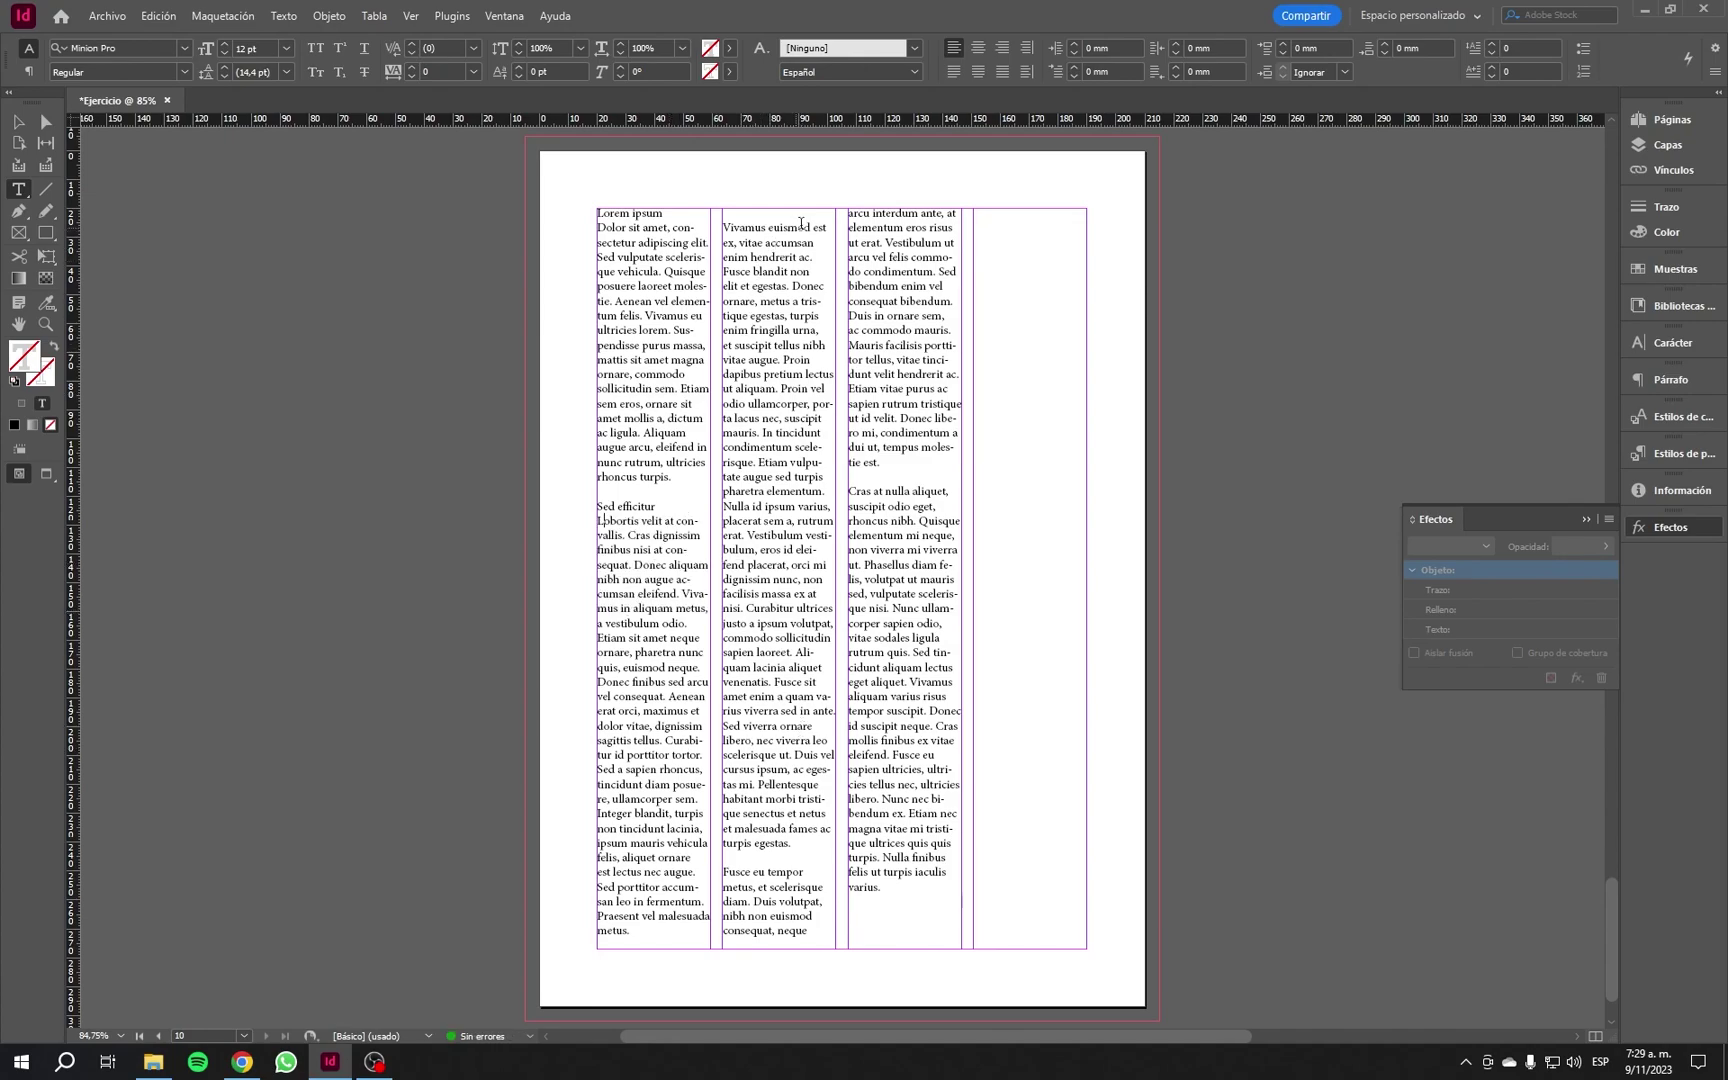
key(Return)
key(Delete)
text(Est ex, vitae accum-)
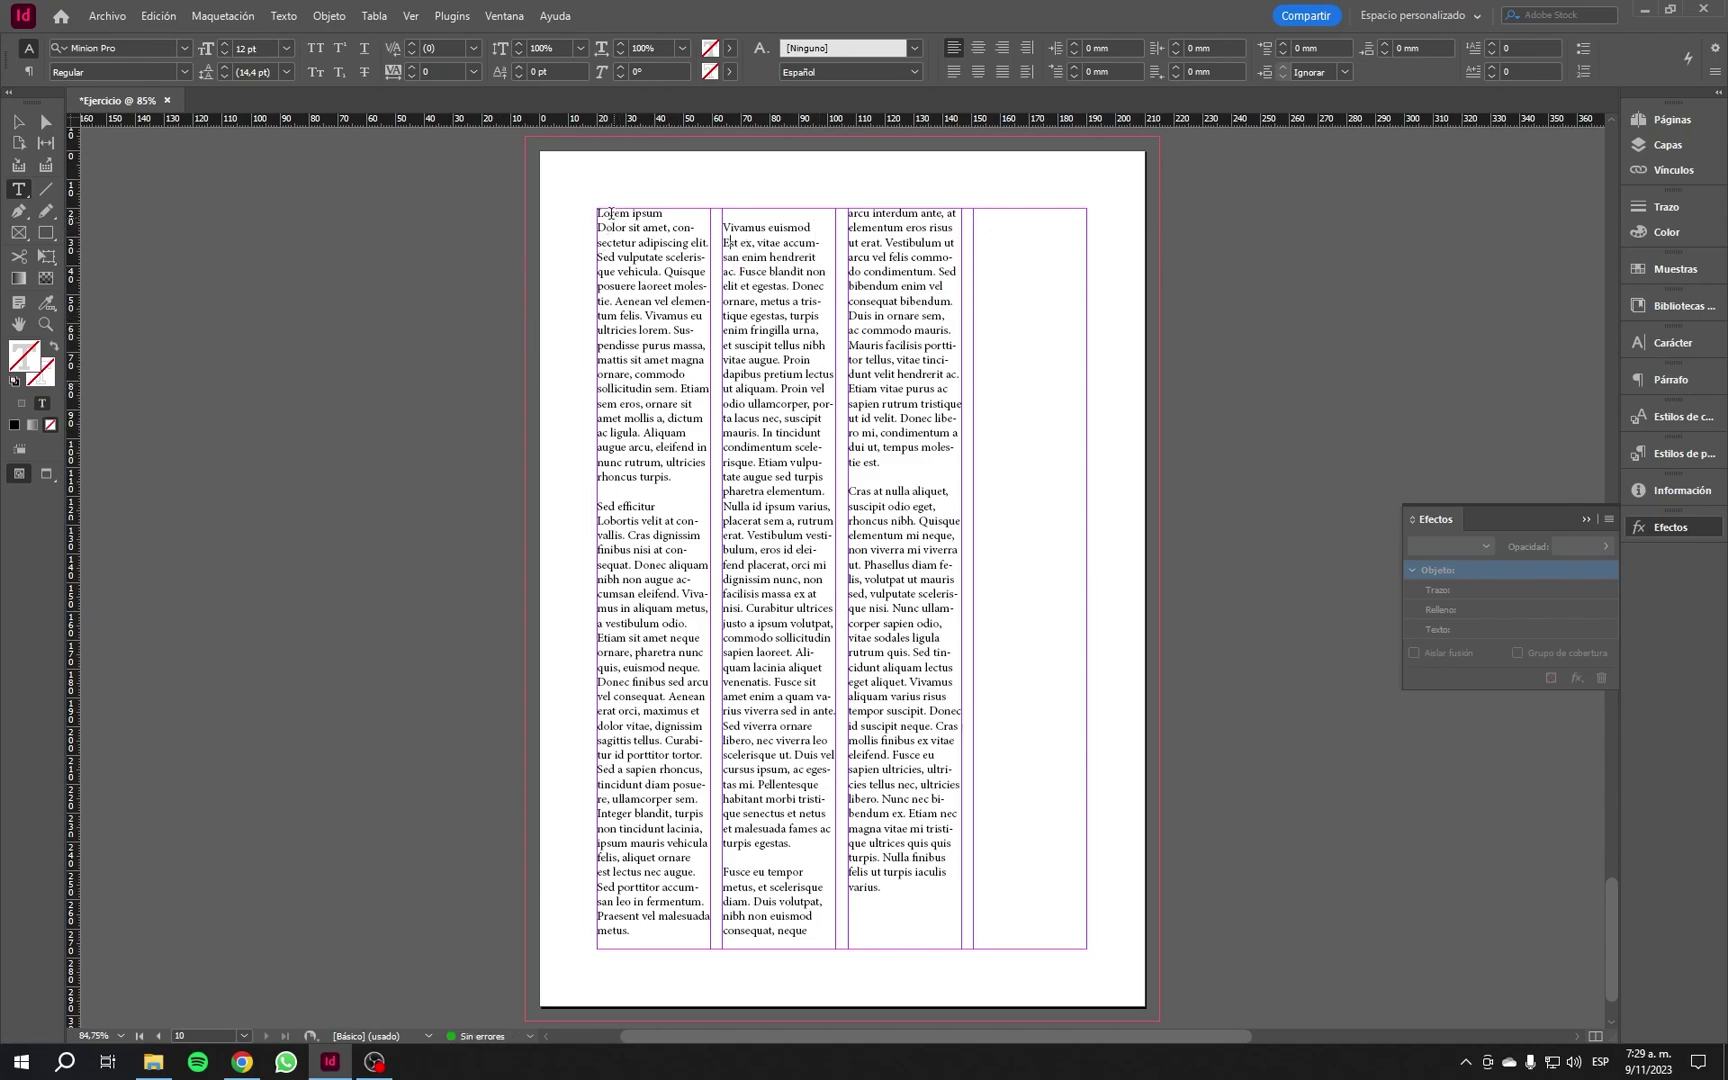
Step: Set the font of the body paragraph below the "Lorem ipsum" heading to Roboto Regular
drag(678, 476, 567, 230)
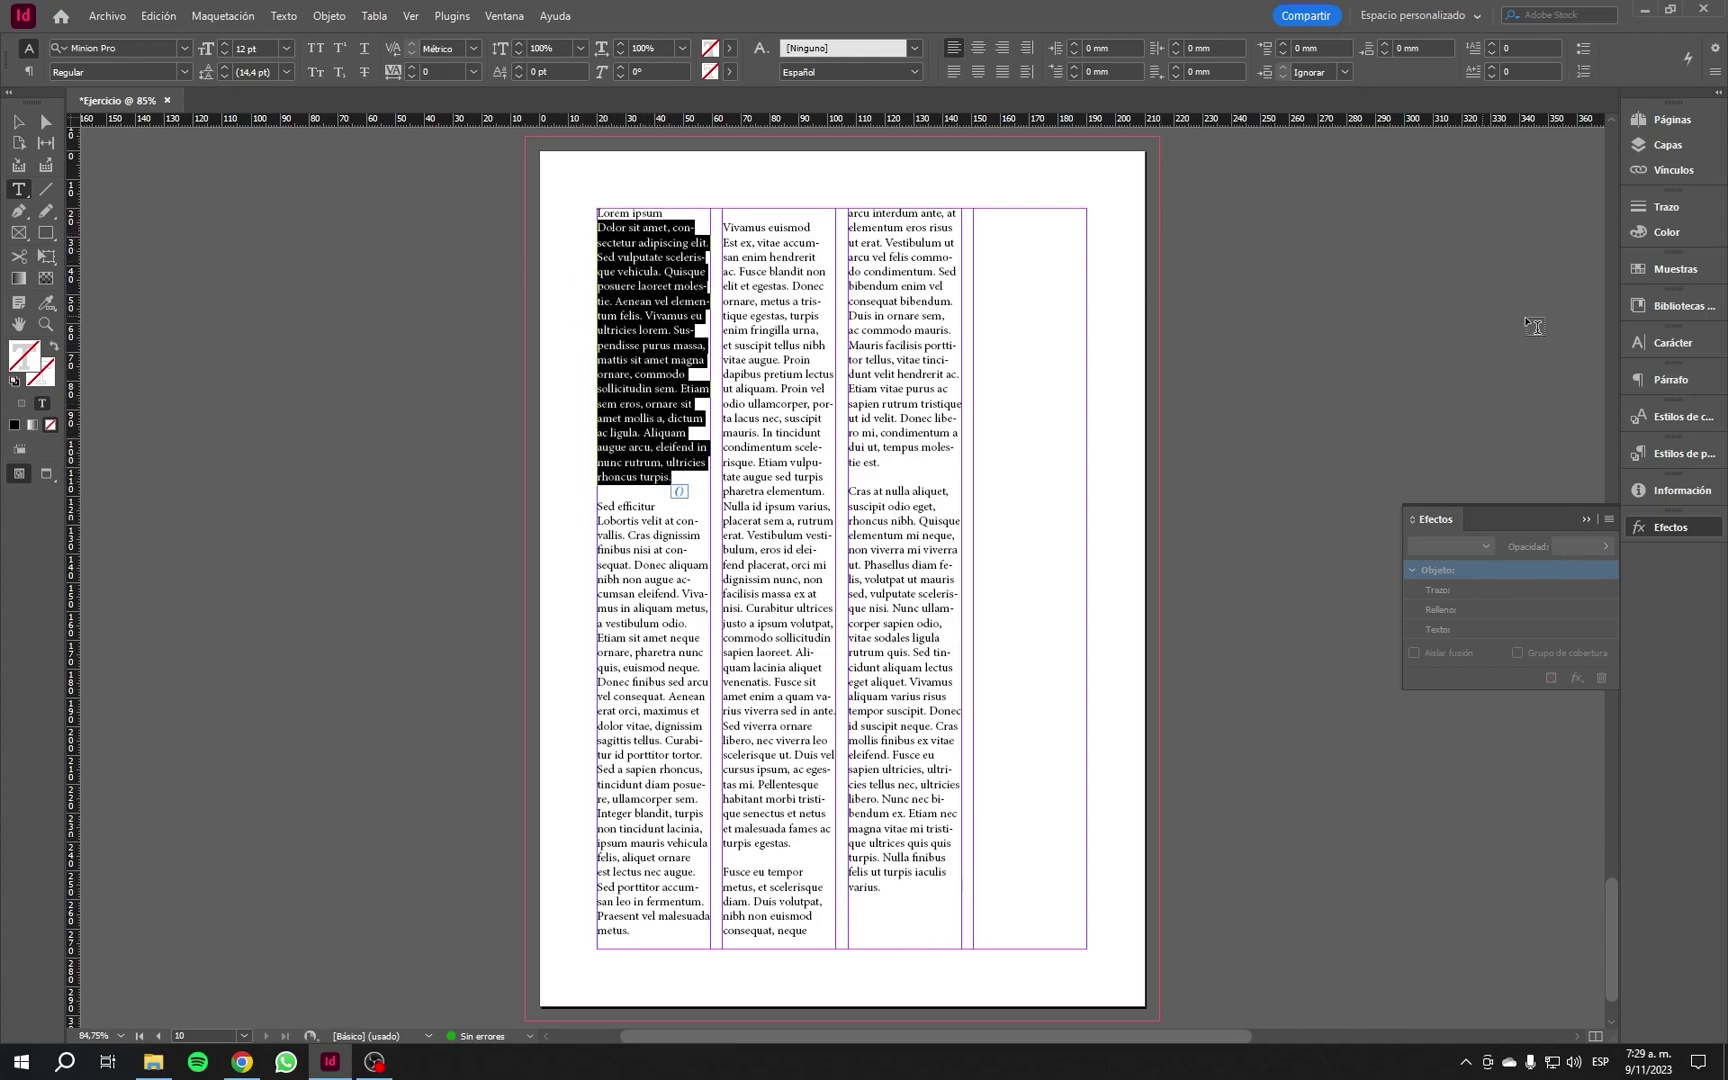
click(1673, 343)
click(1473, 360)
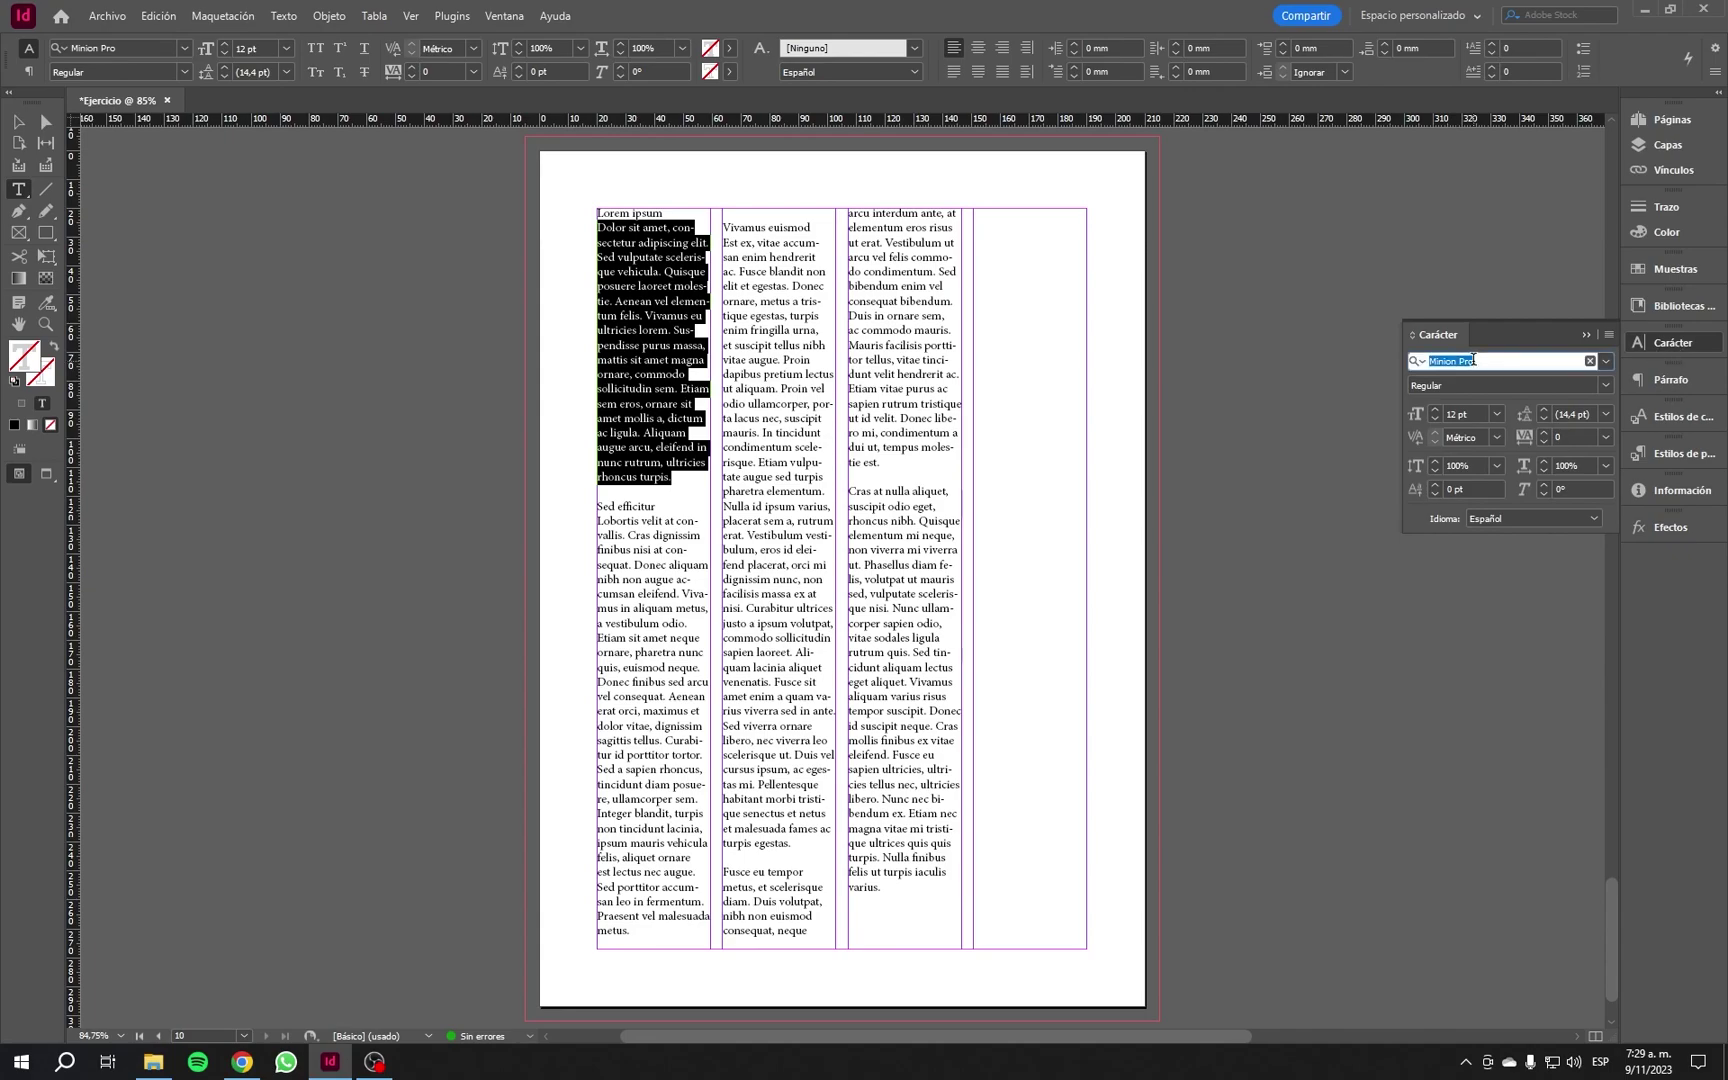
drag(1498, 361, 1398, 368)
text(roboto)
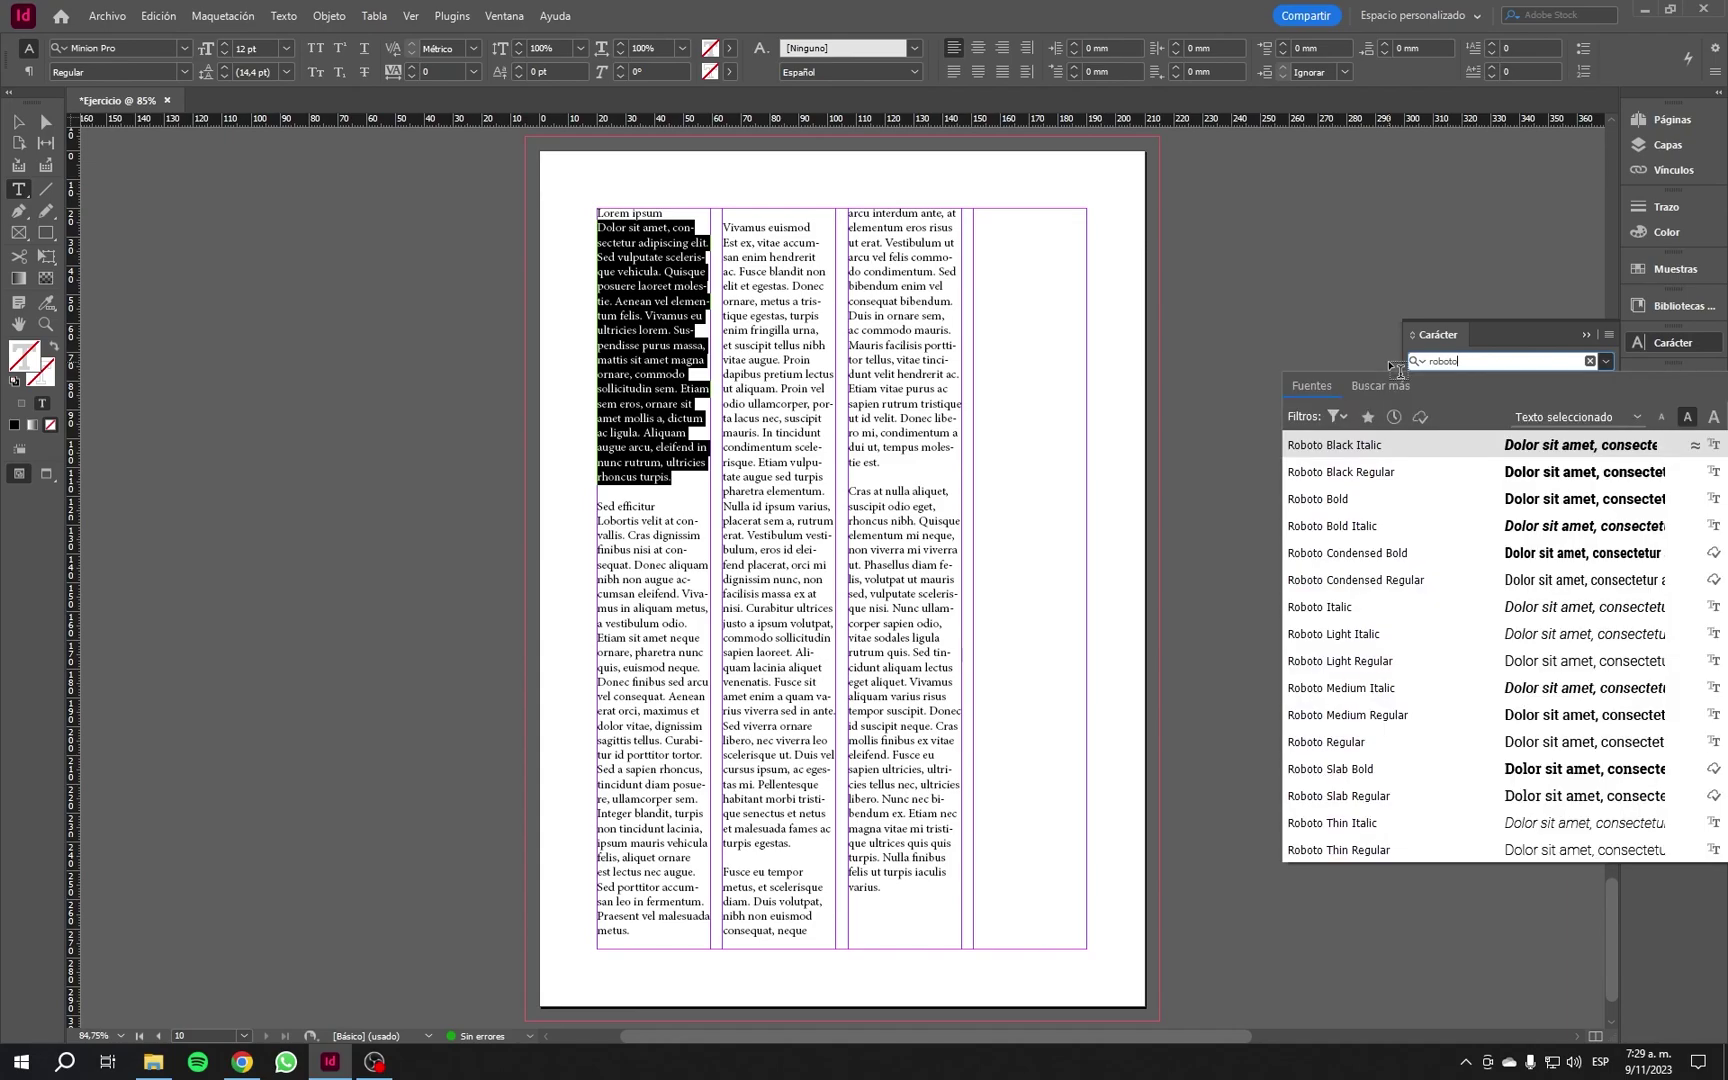
click(1388, 748)
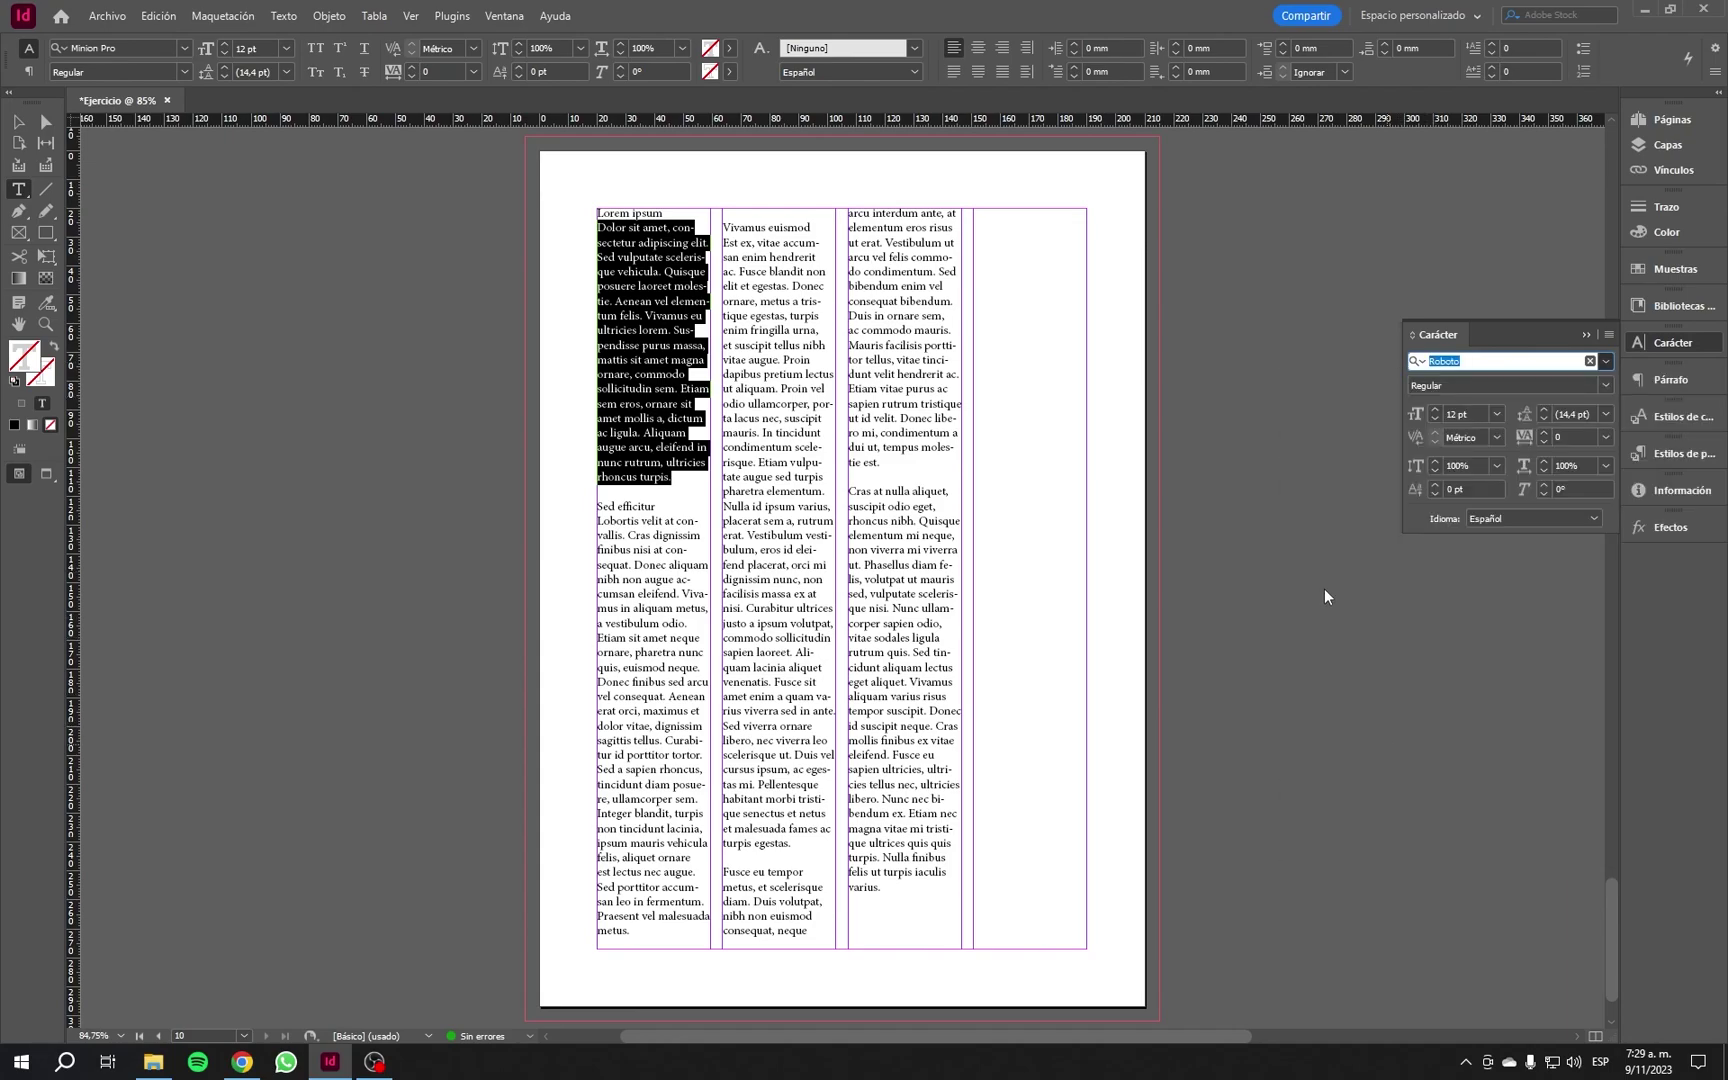
Step: Set the selected body paragraph's font size to 9 pt and its leading to 11 pt
click(1457, 413)
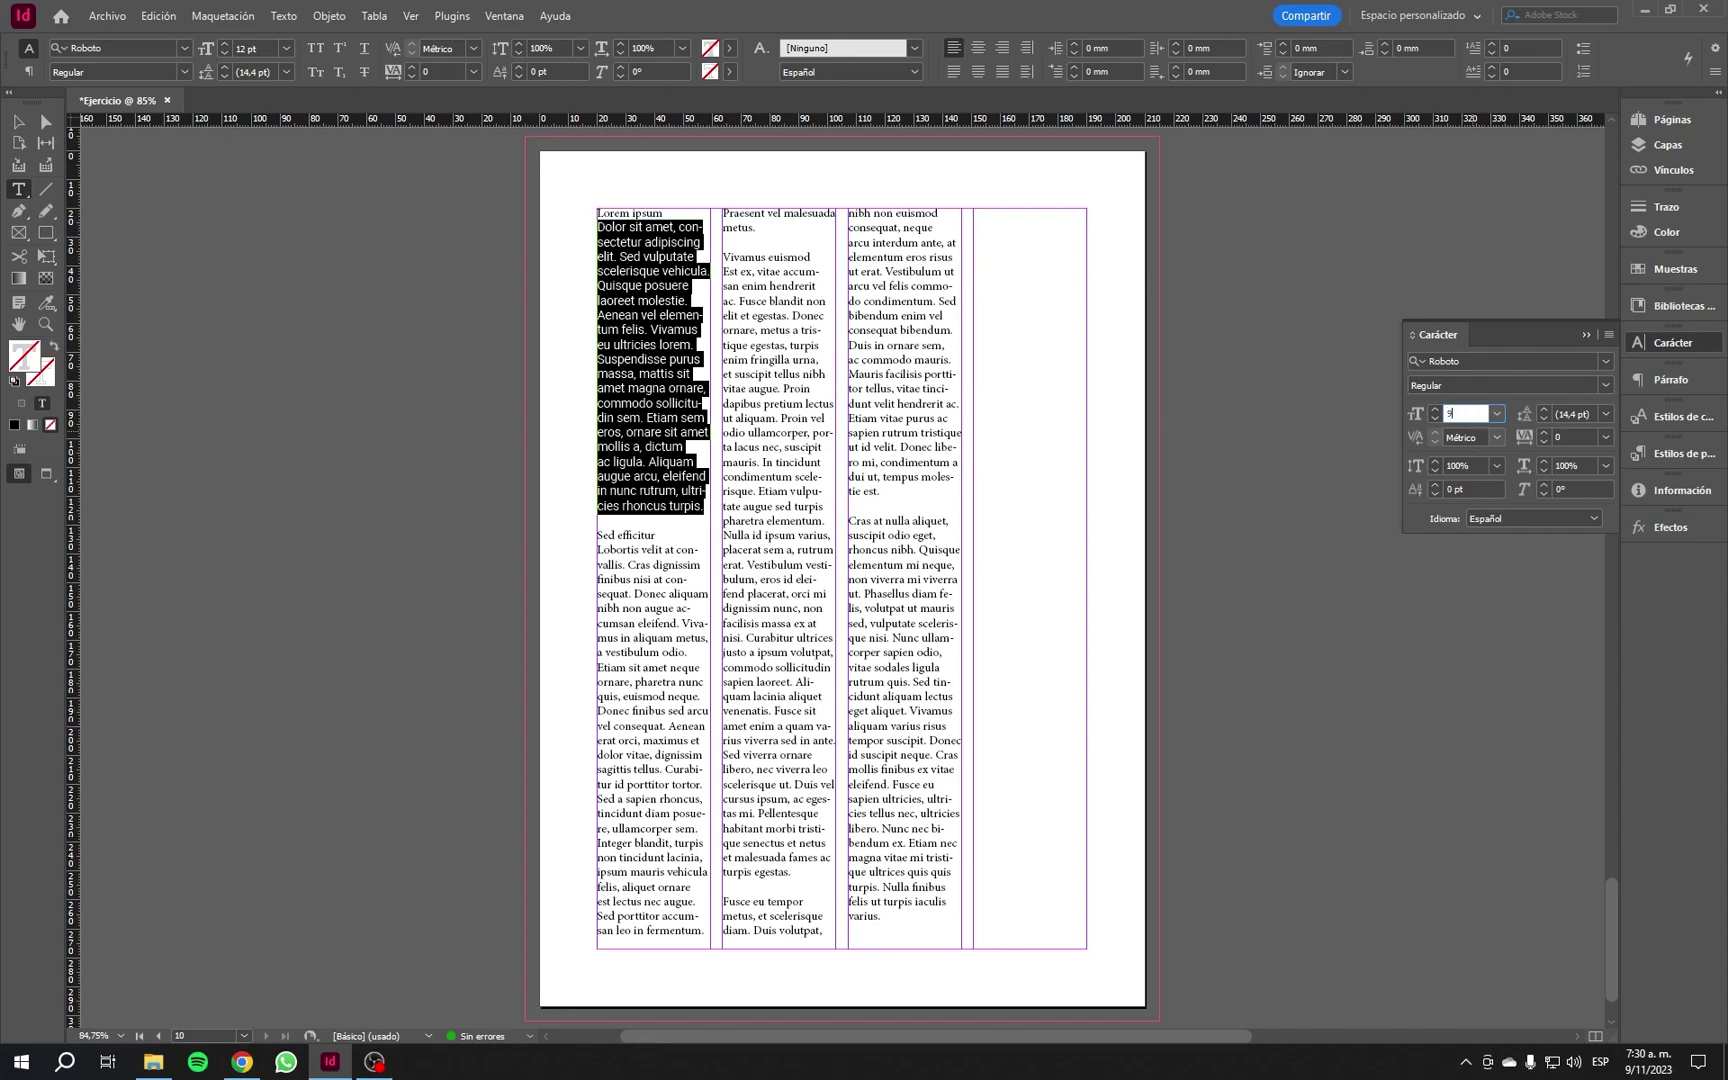
text(9)
key(Return)
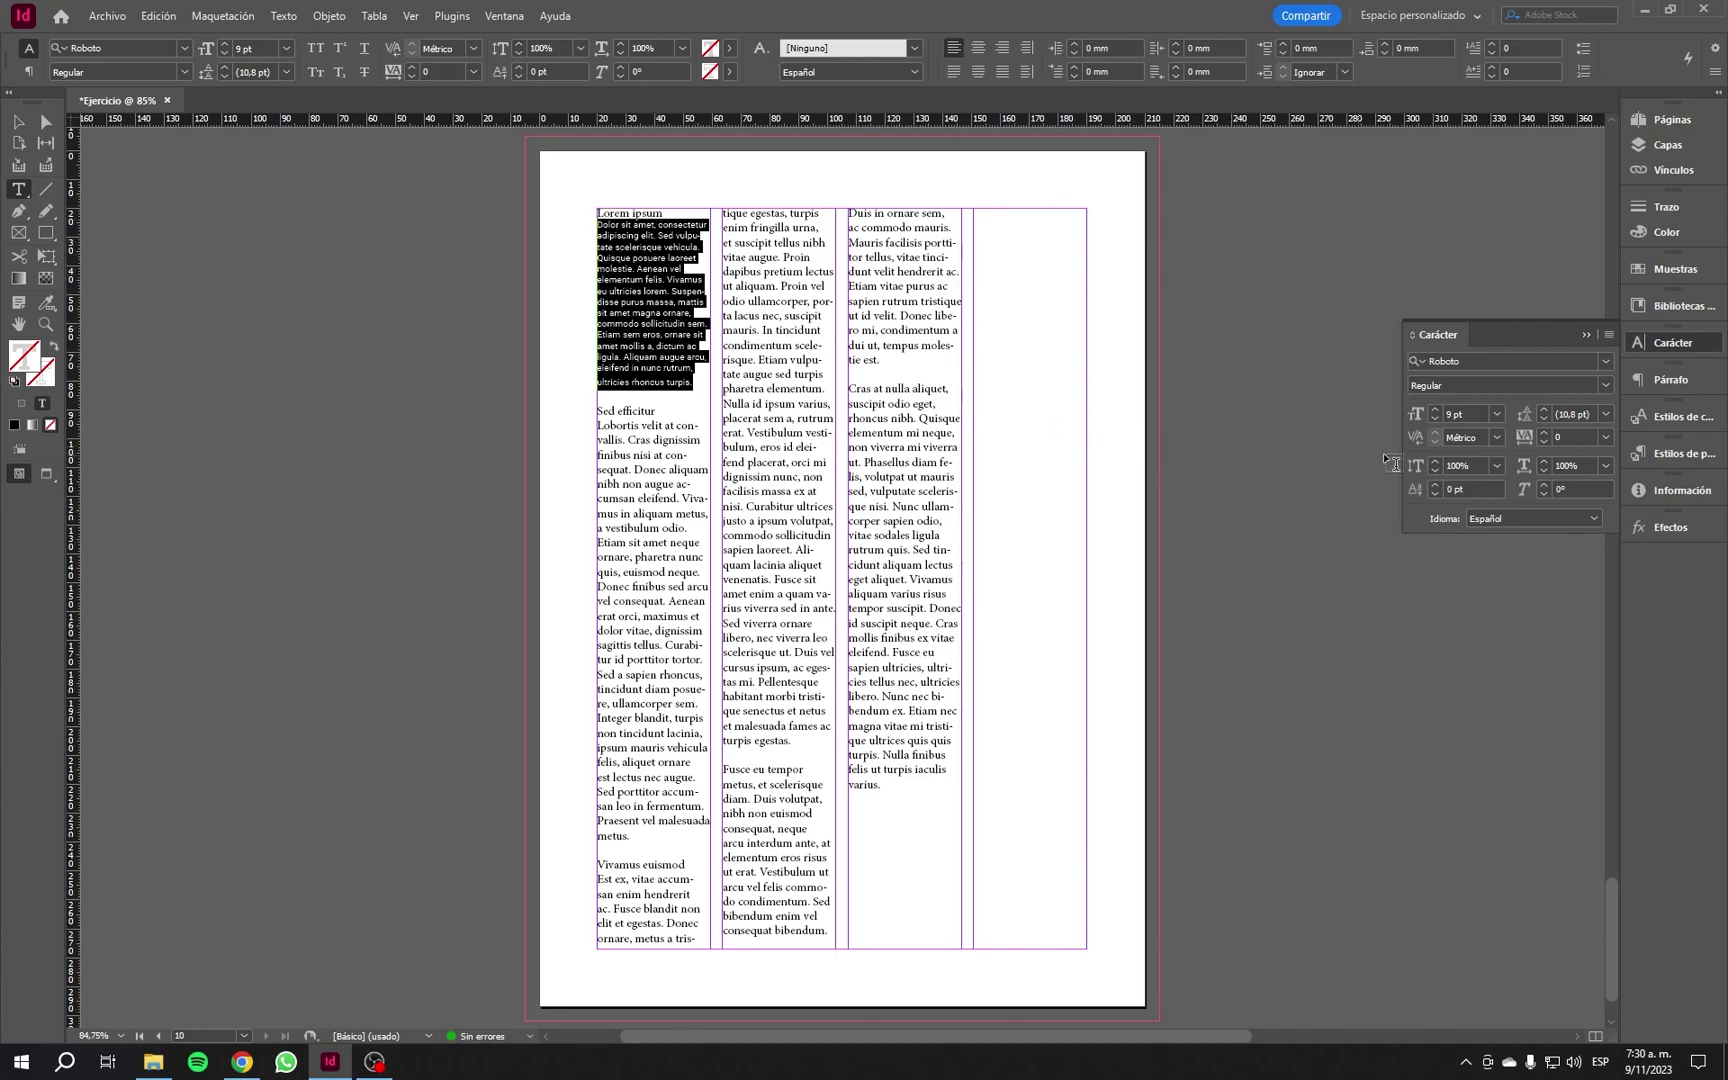
click(1605, 414)
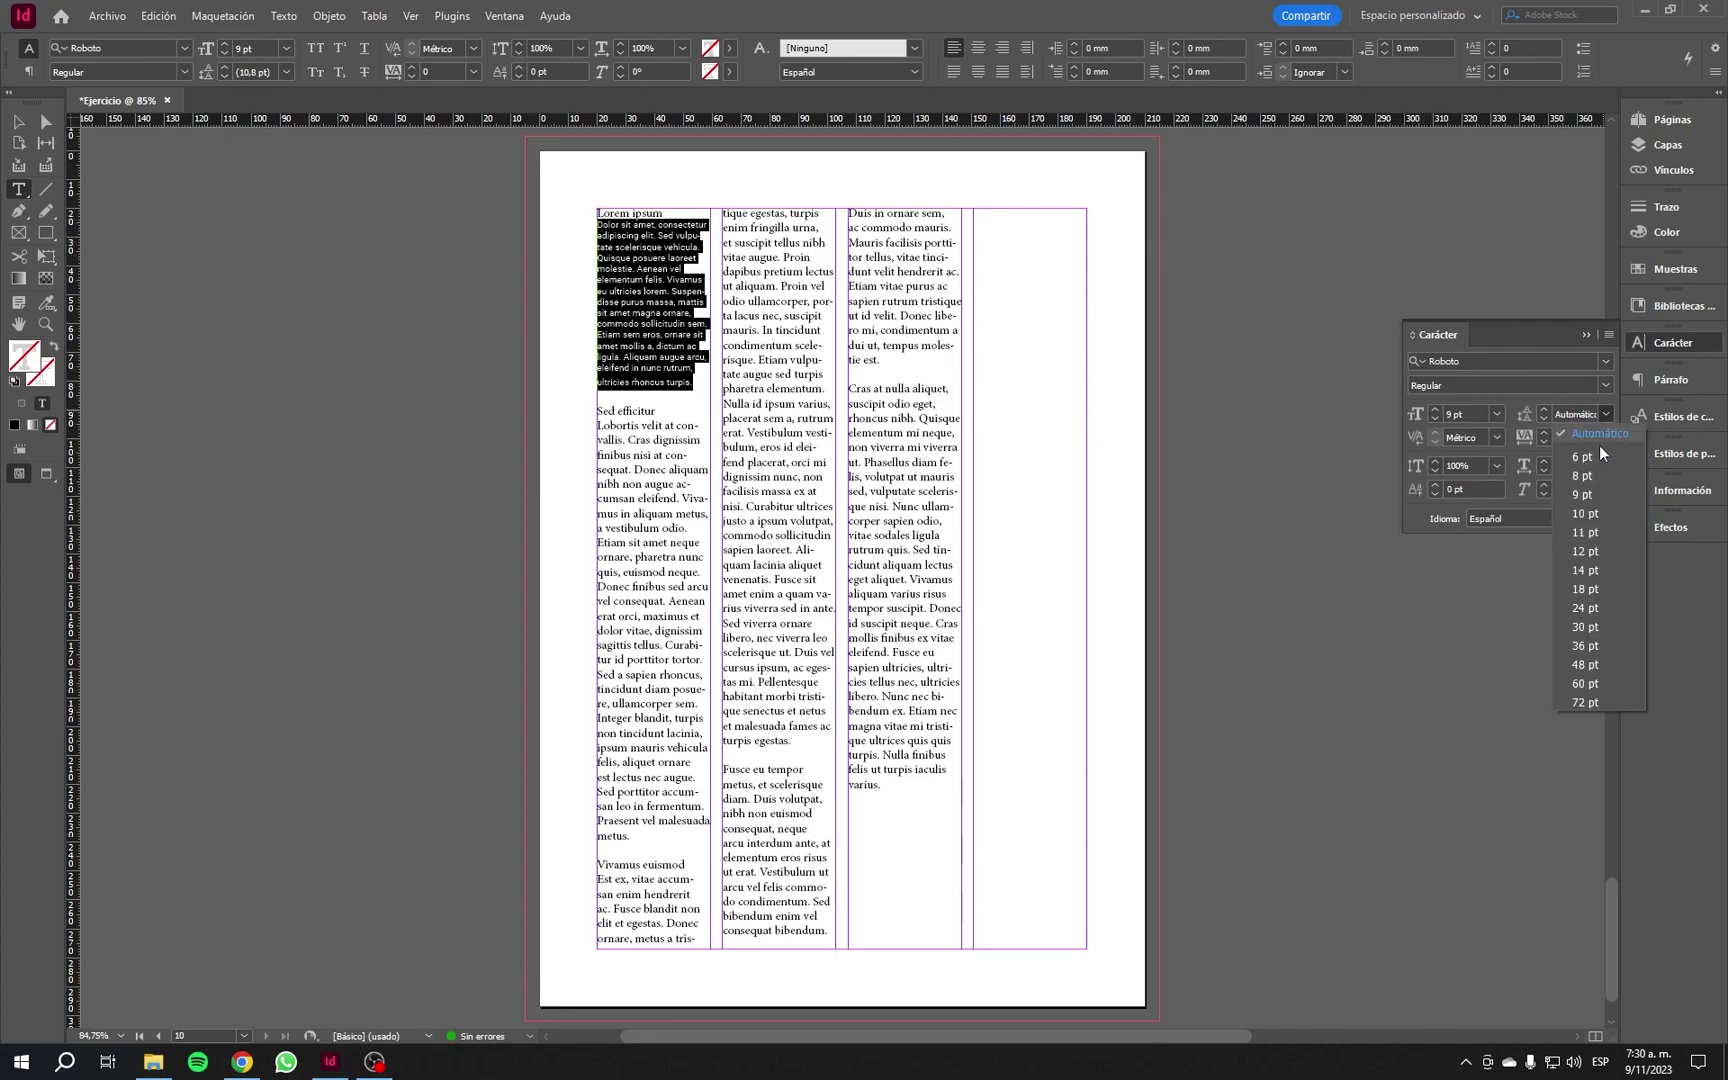
click(1582, 511)
click(1605, 414)
click(1588, 531)
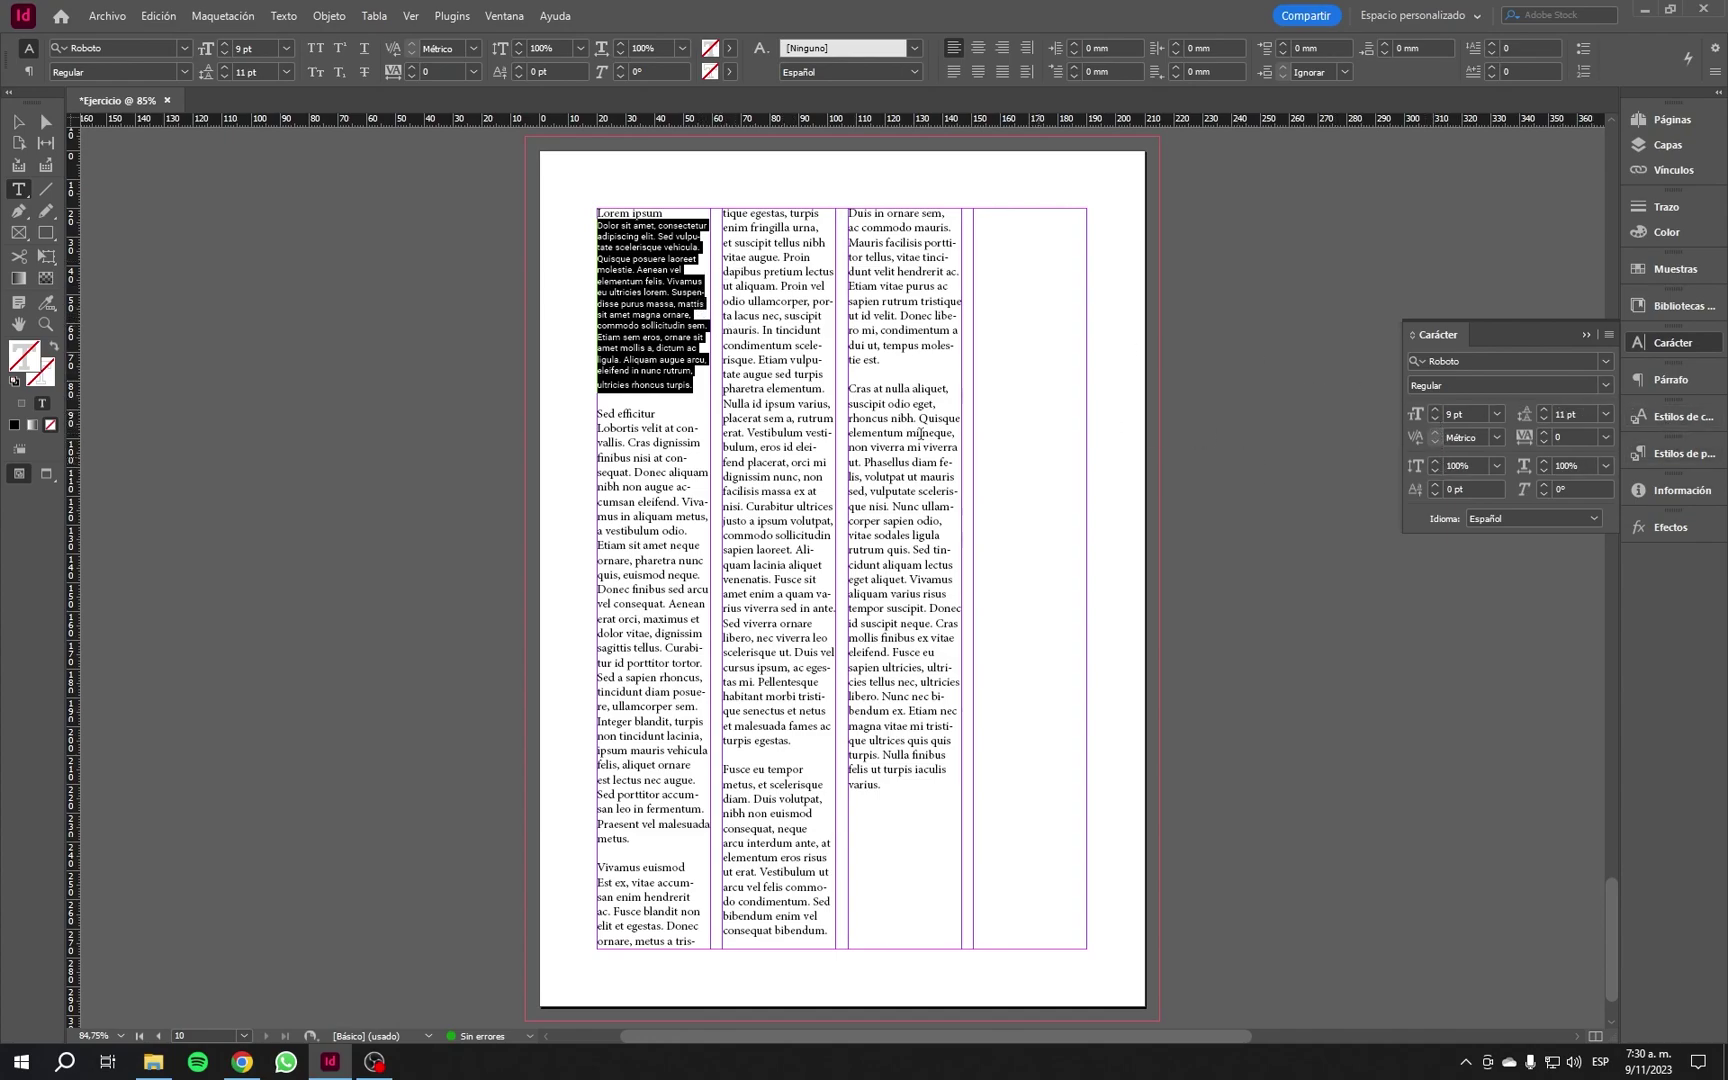
Step: Create a paragraph style from the formatted body paragraph and name it "Texto interno"
click(1667, 452)
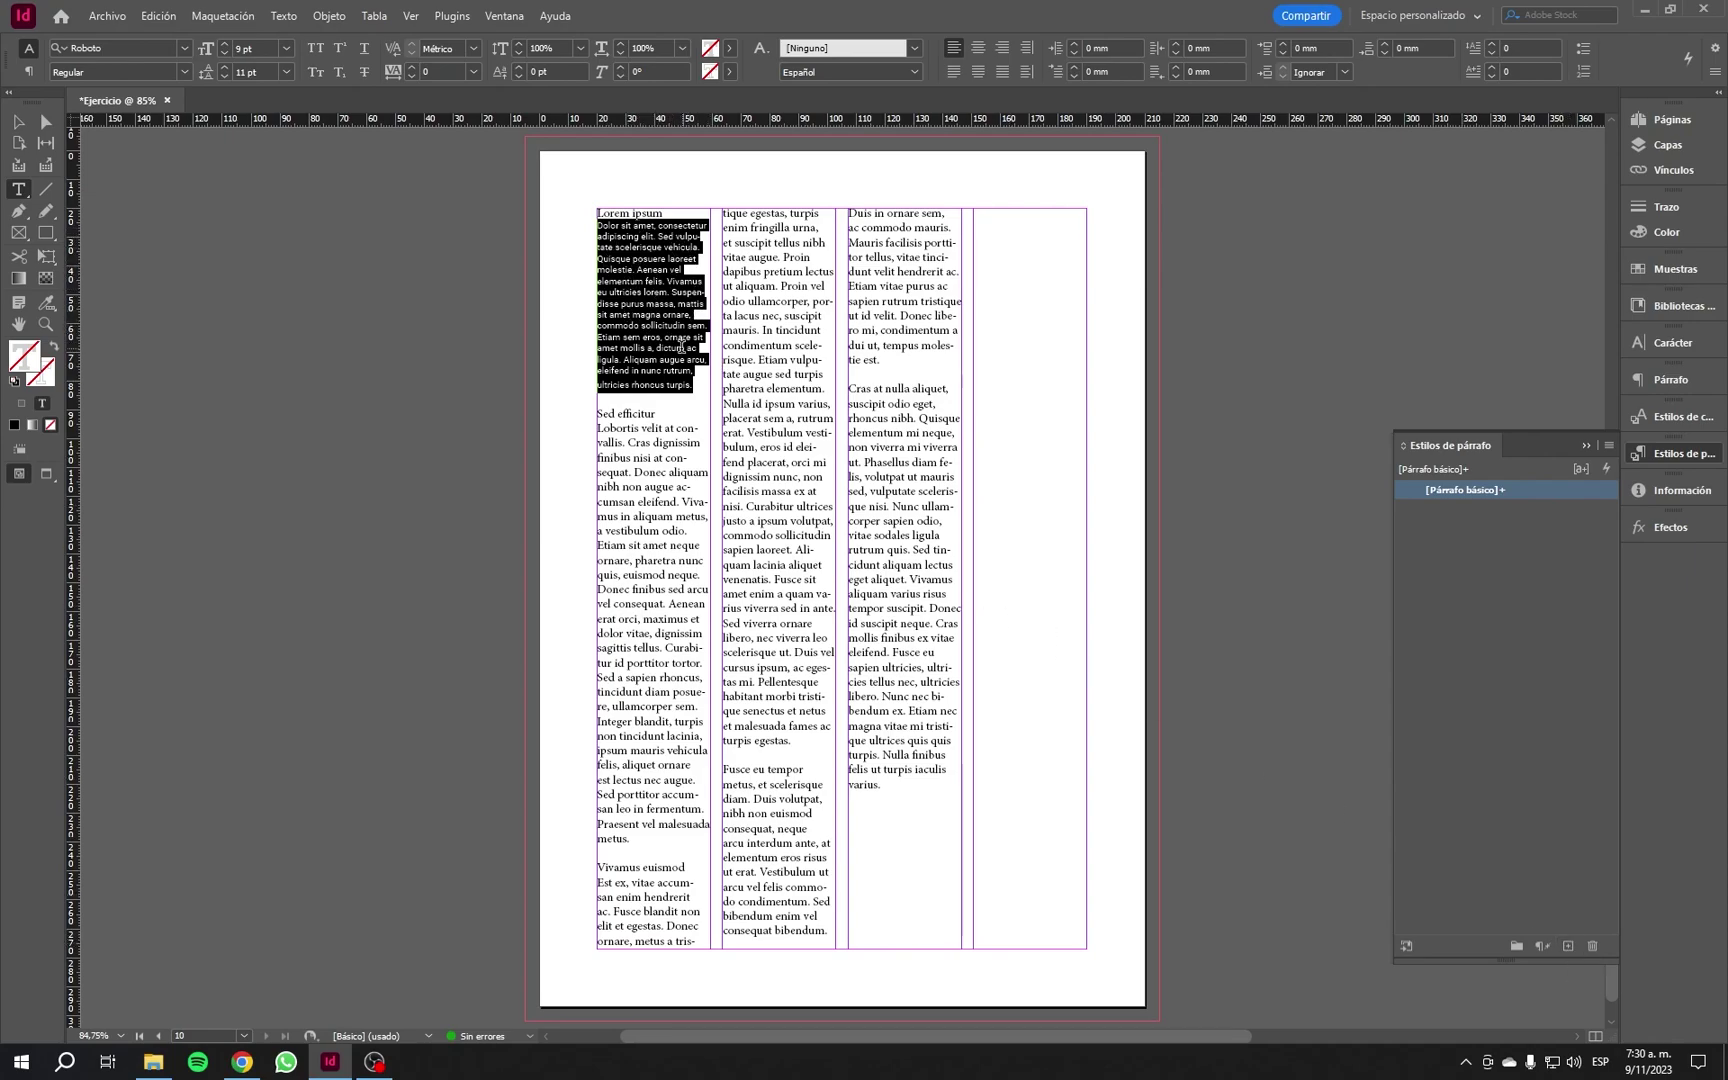
click(1568, 947)
click(1462, 510)
click(1467, 509)
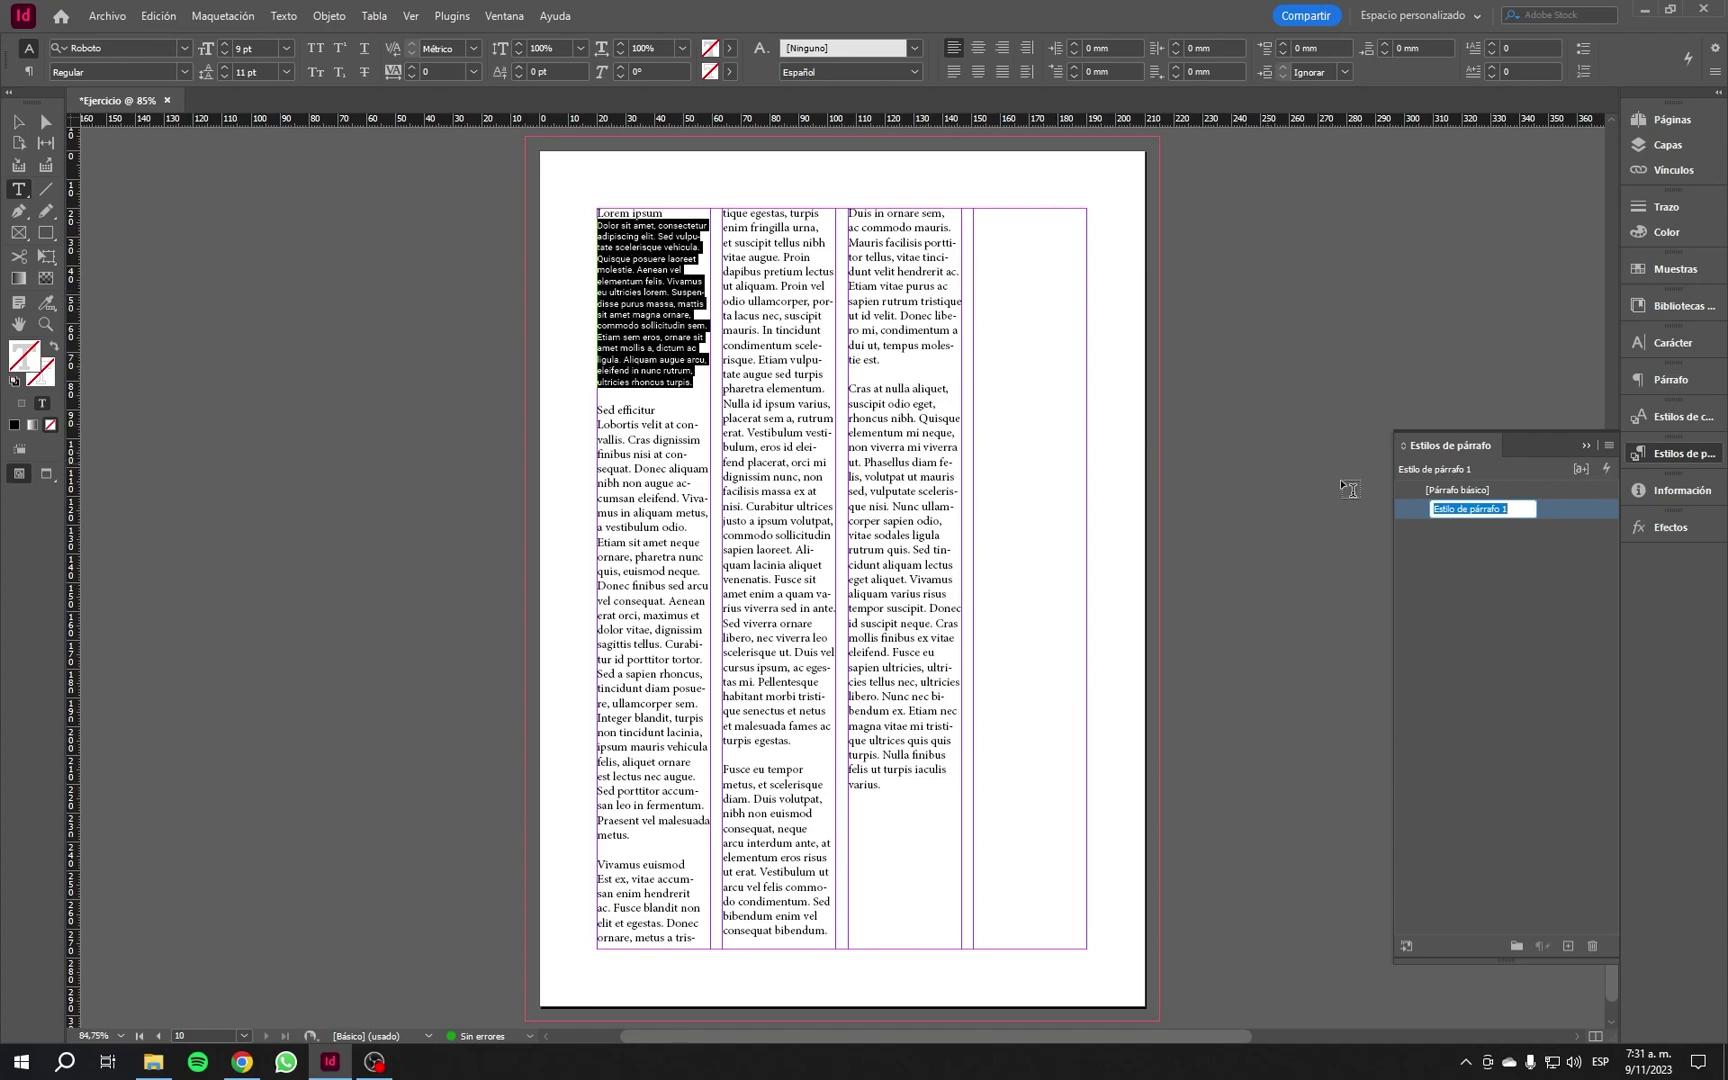
click(1473, 507)
text(Texto interno)
Step: Review the "Texto interno" paragraph style's general, basic and advanced character, indent and spacing, and shading settings
double_click(1463, 514)
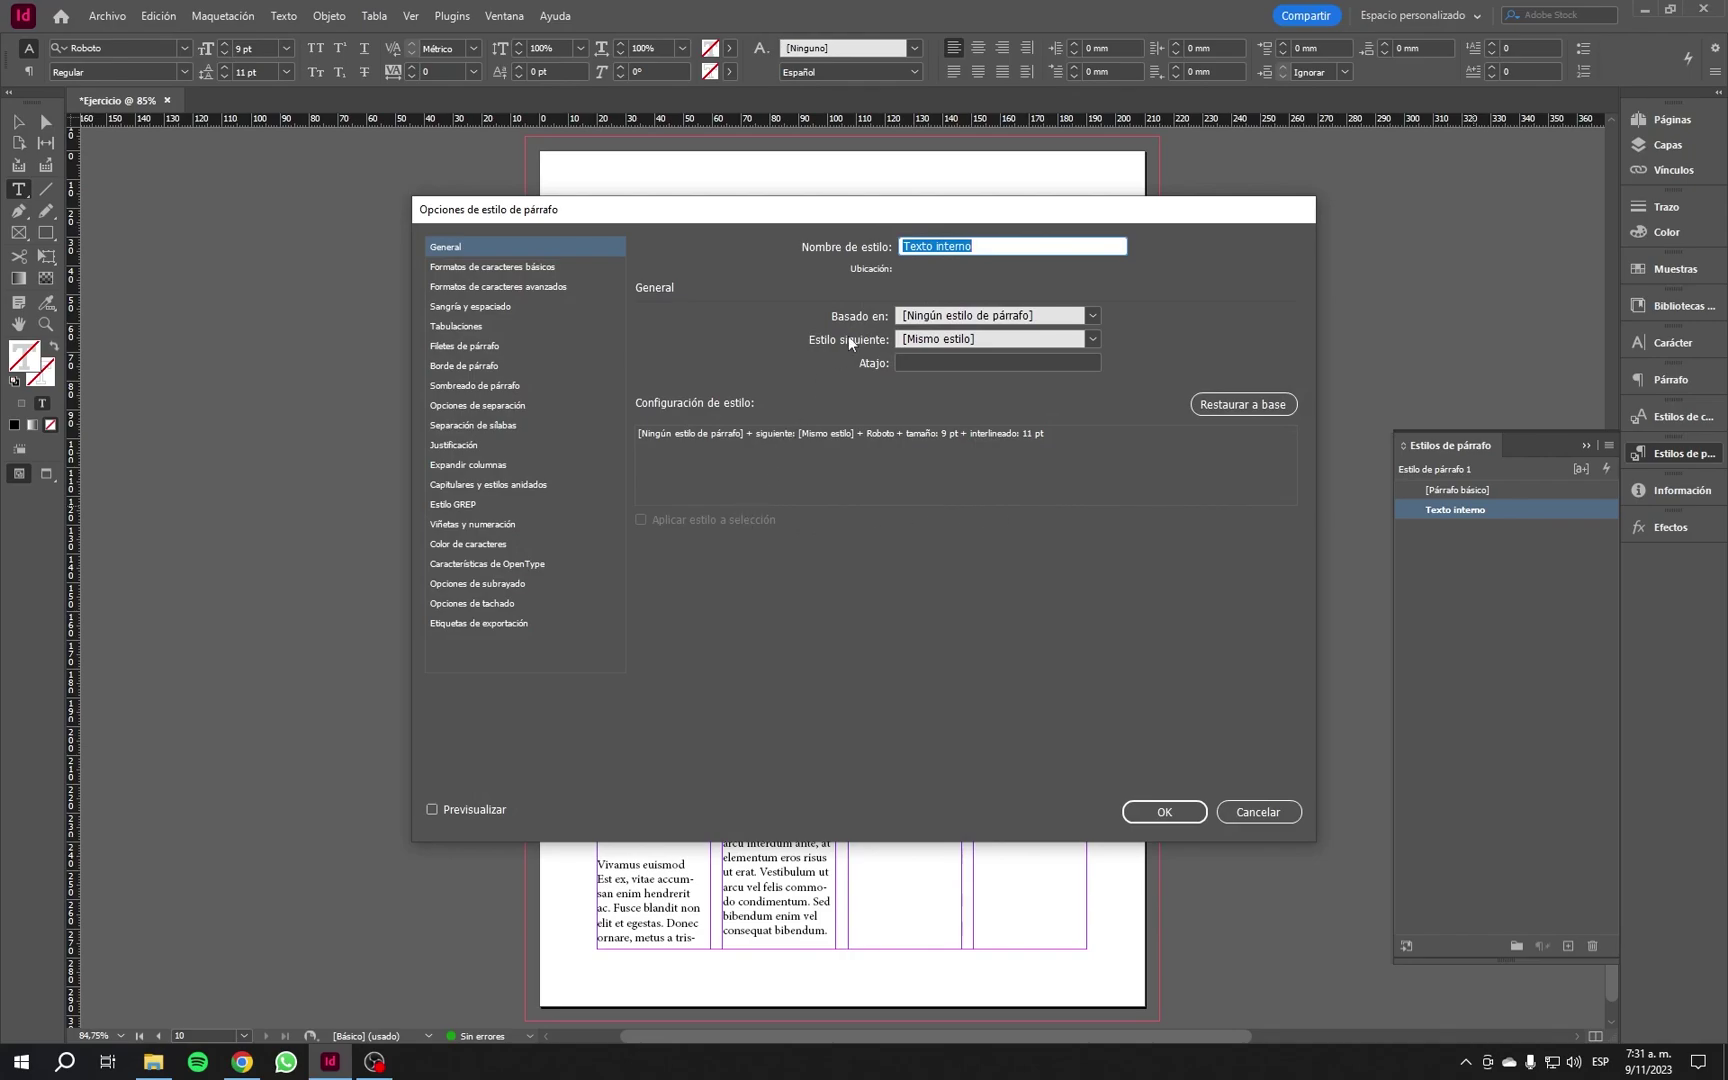
click(514, 265)
click(505, 284)
click(516, 268)
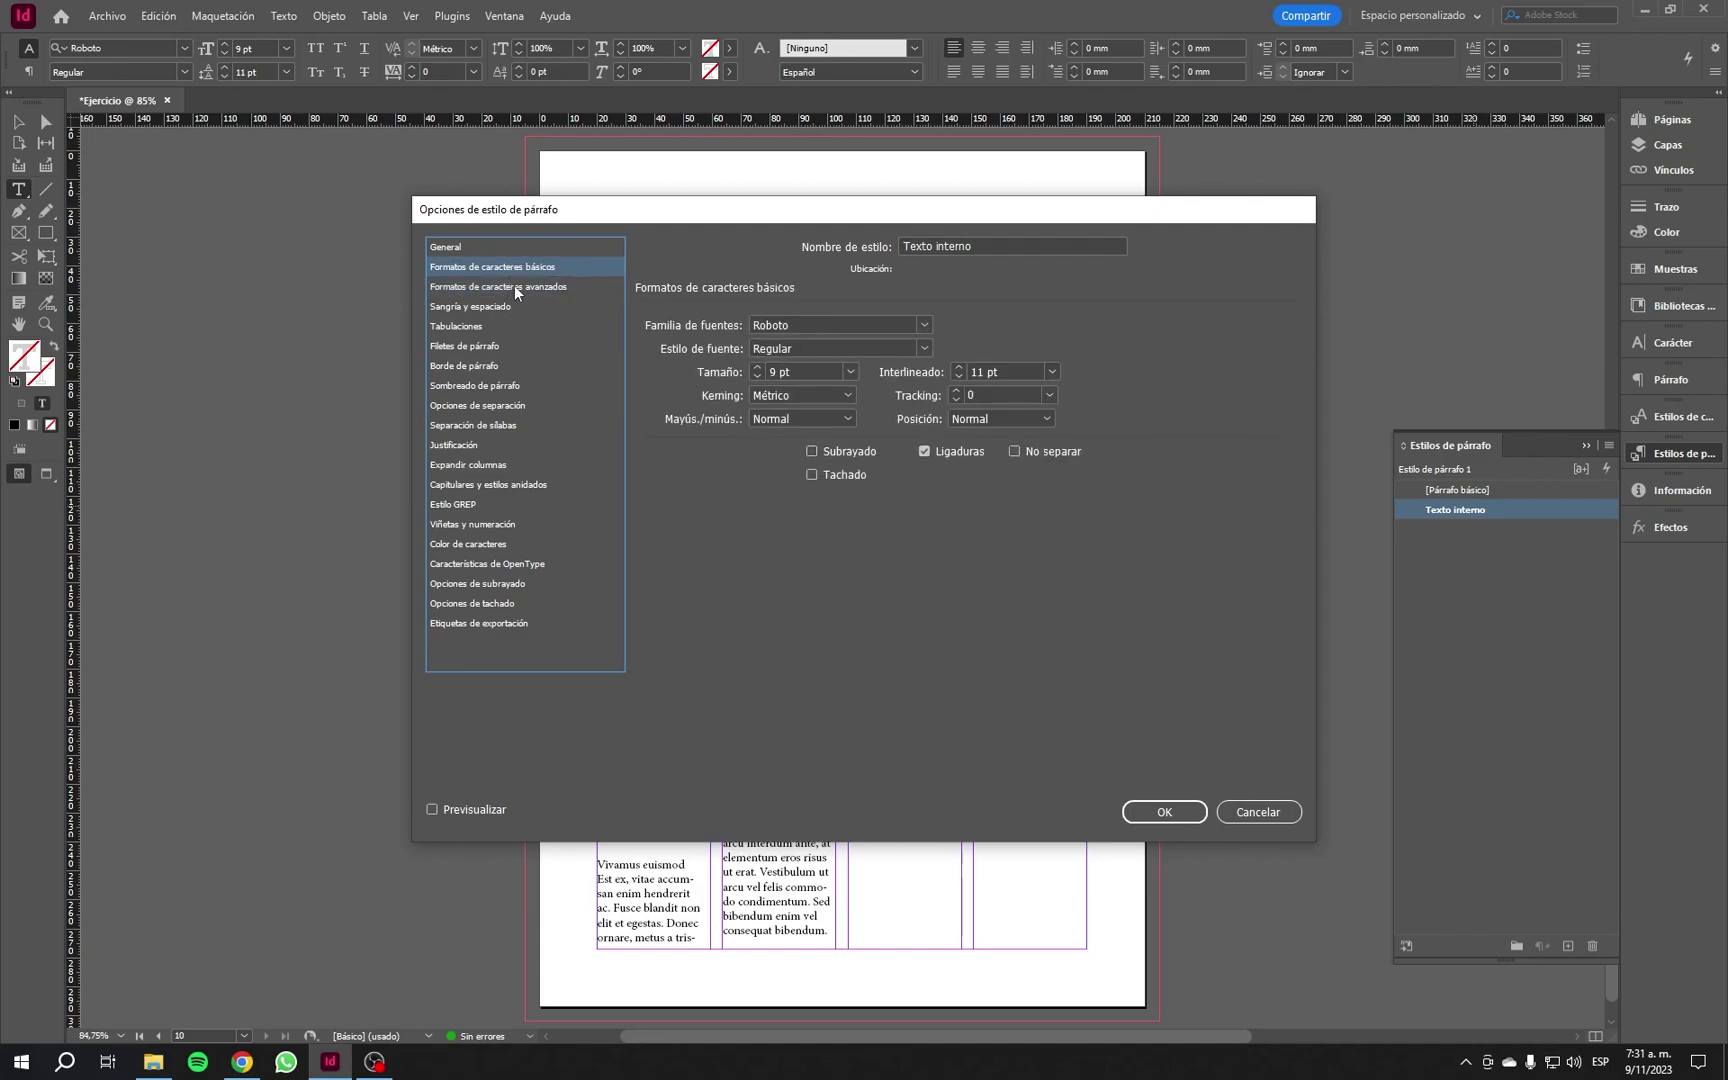
click(514, 288)
click(490, 306)
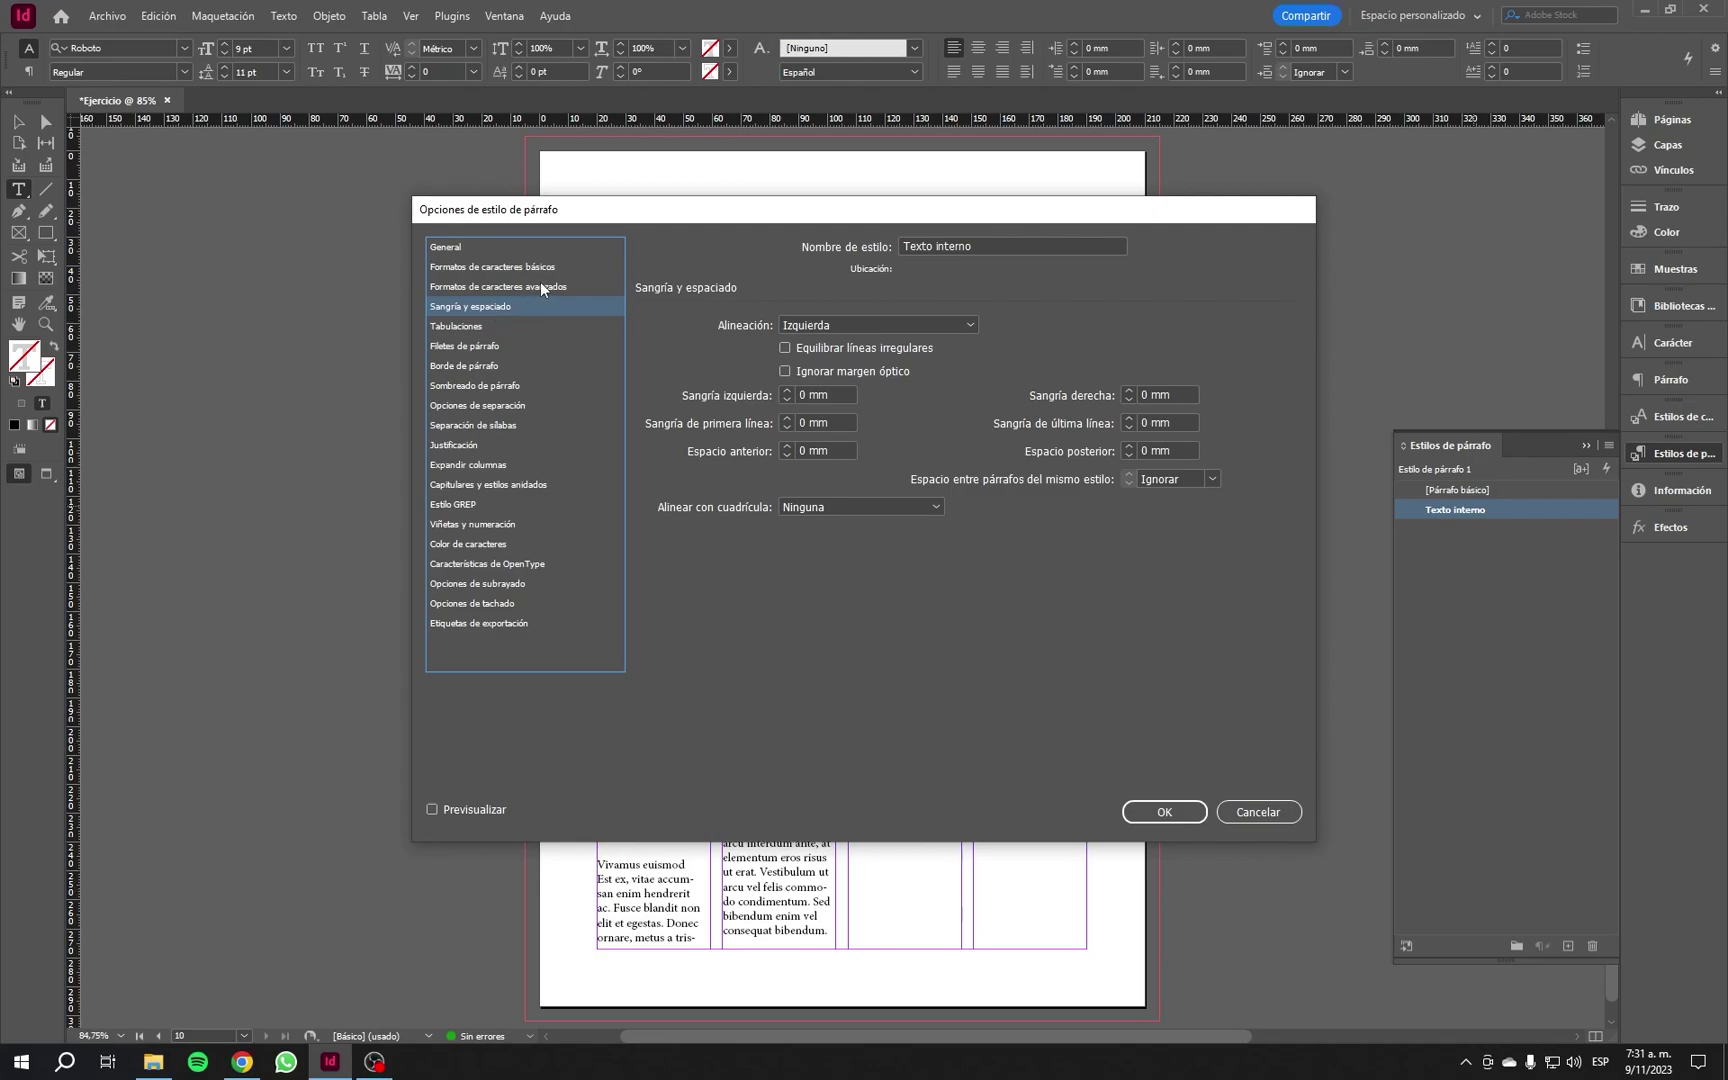
click(540, 287)
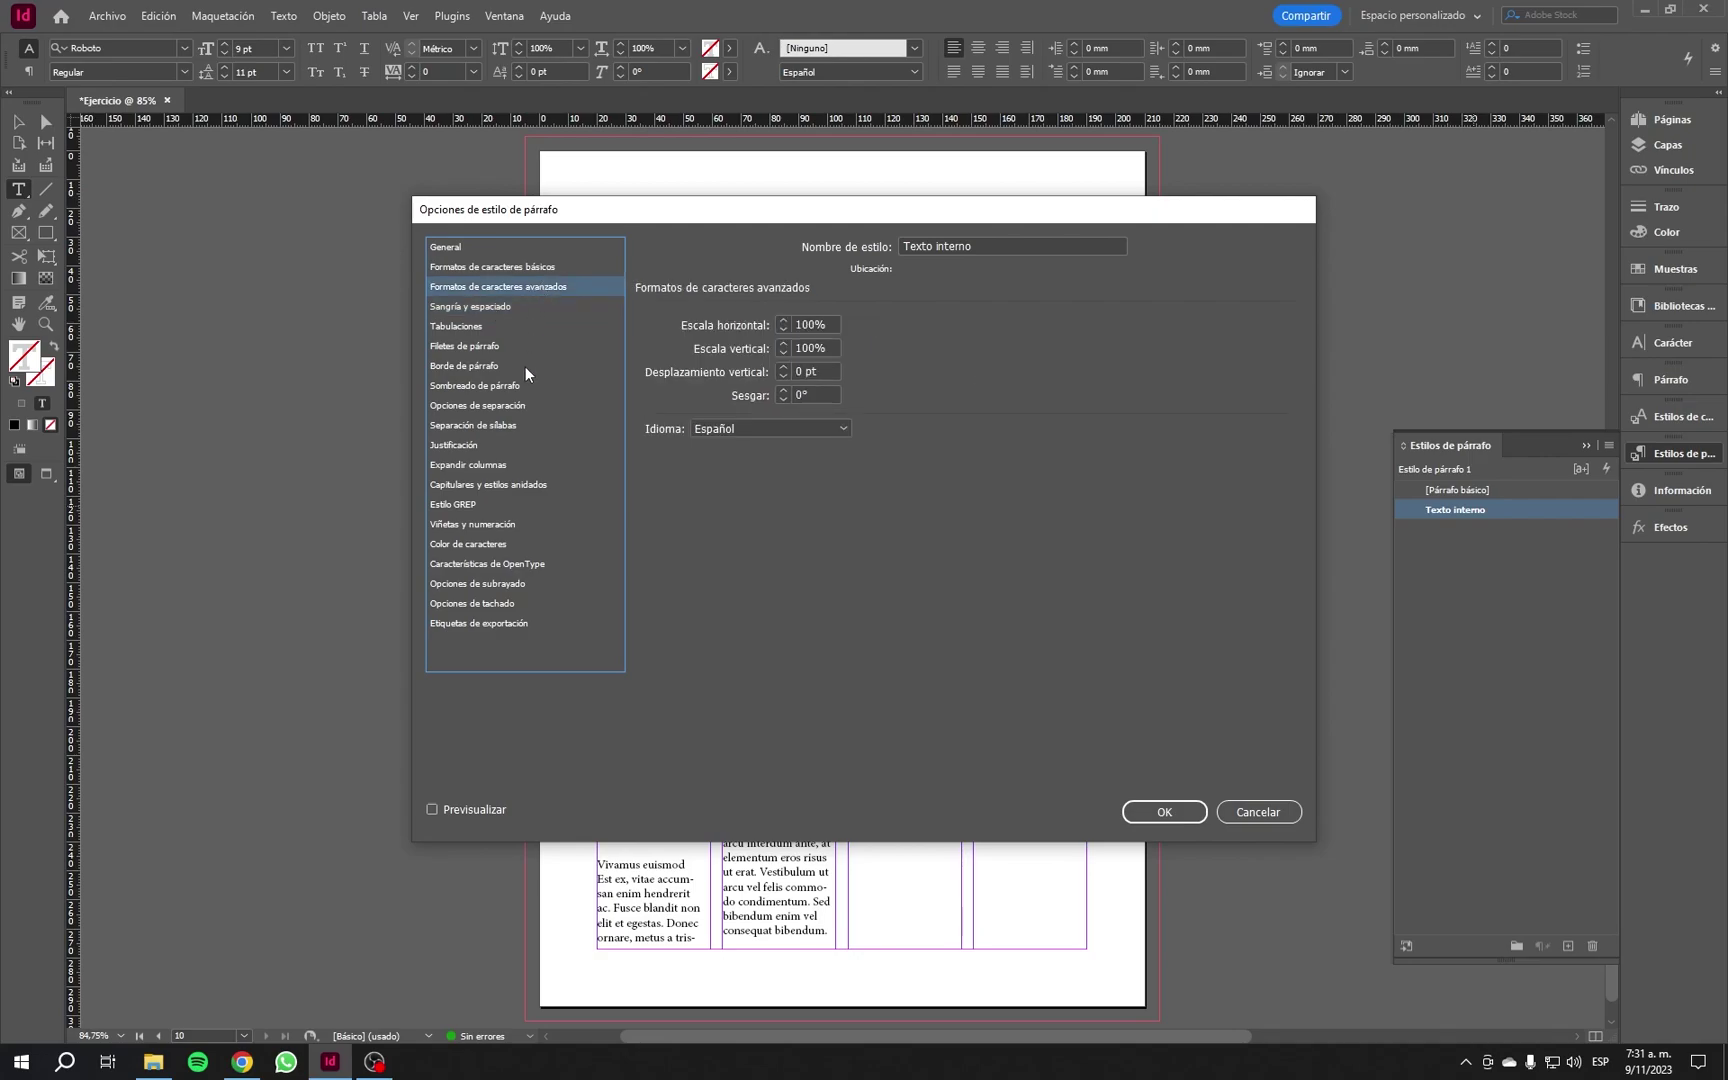
click(512, 387)
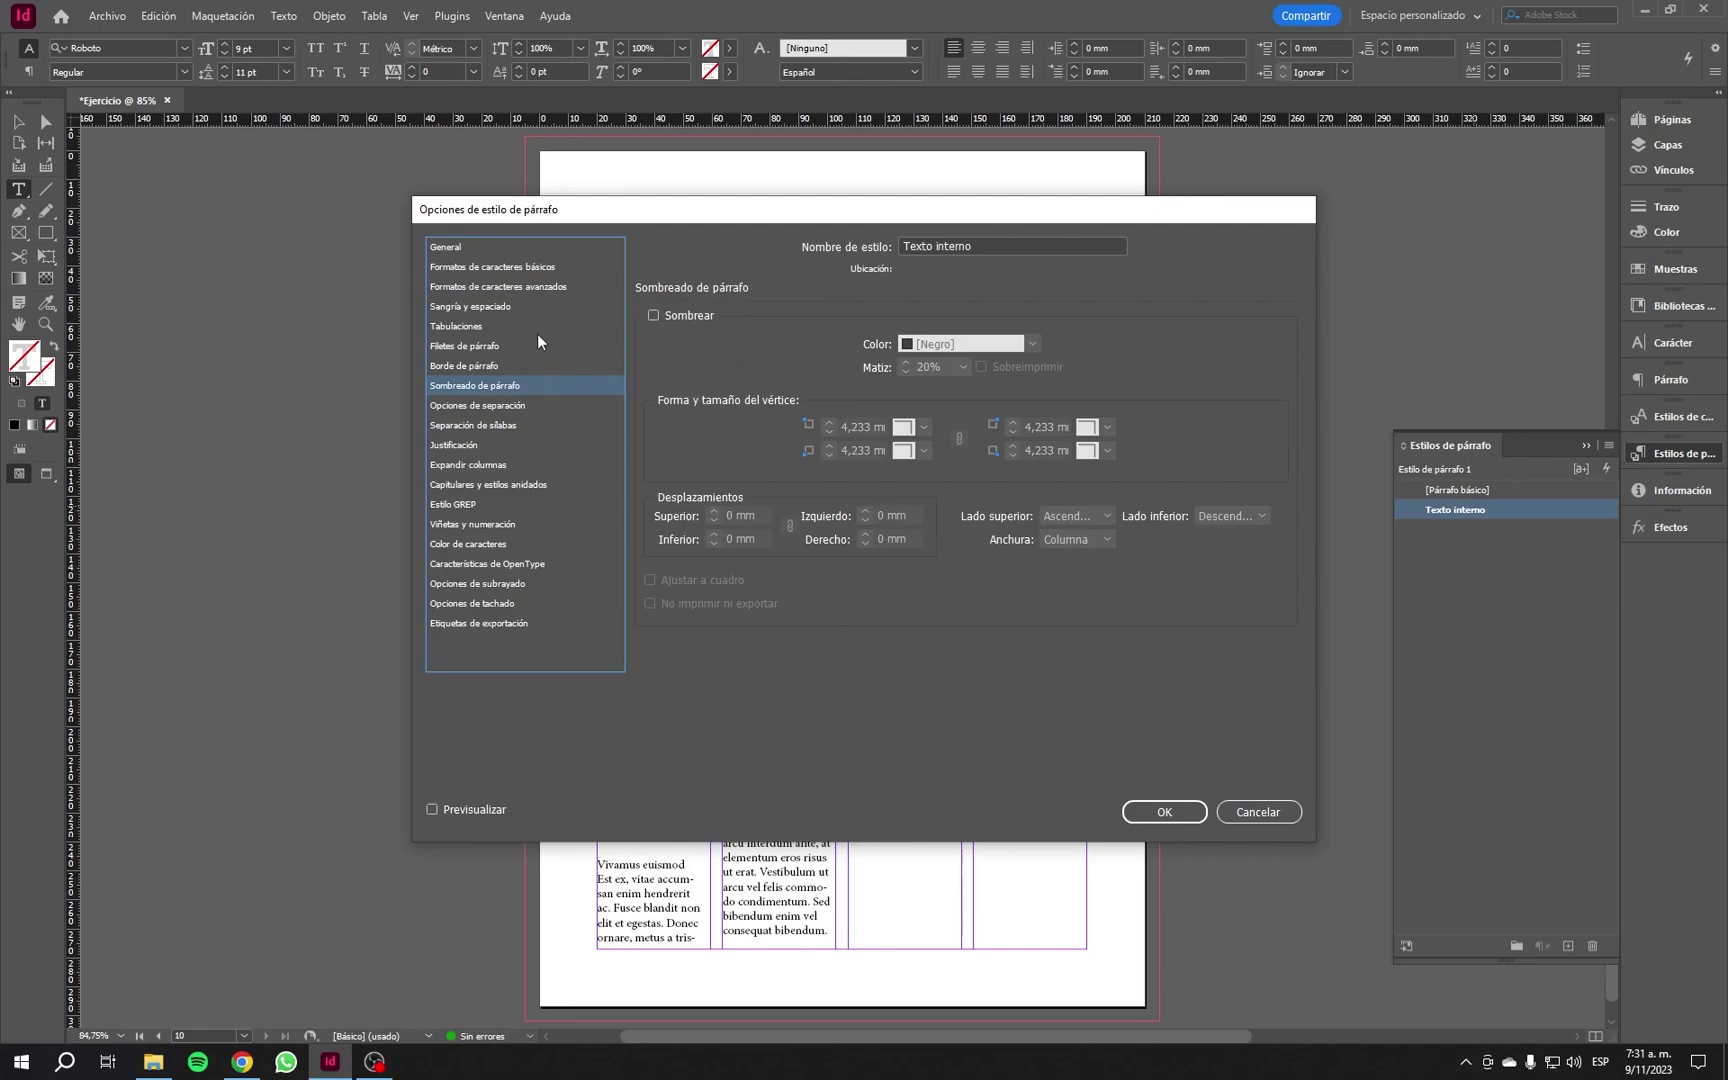
click(470, 247)
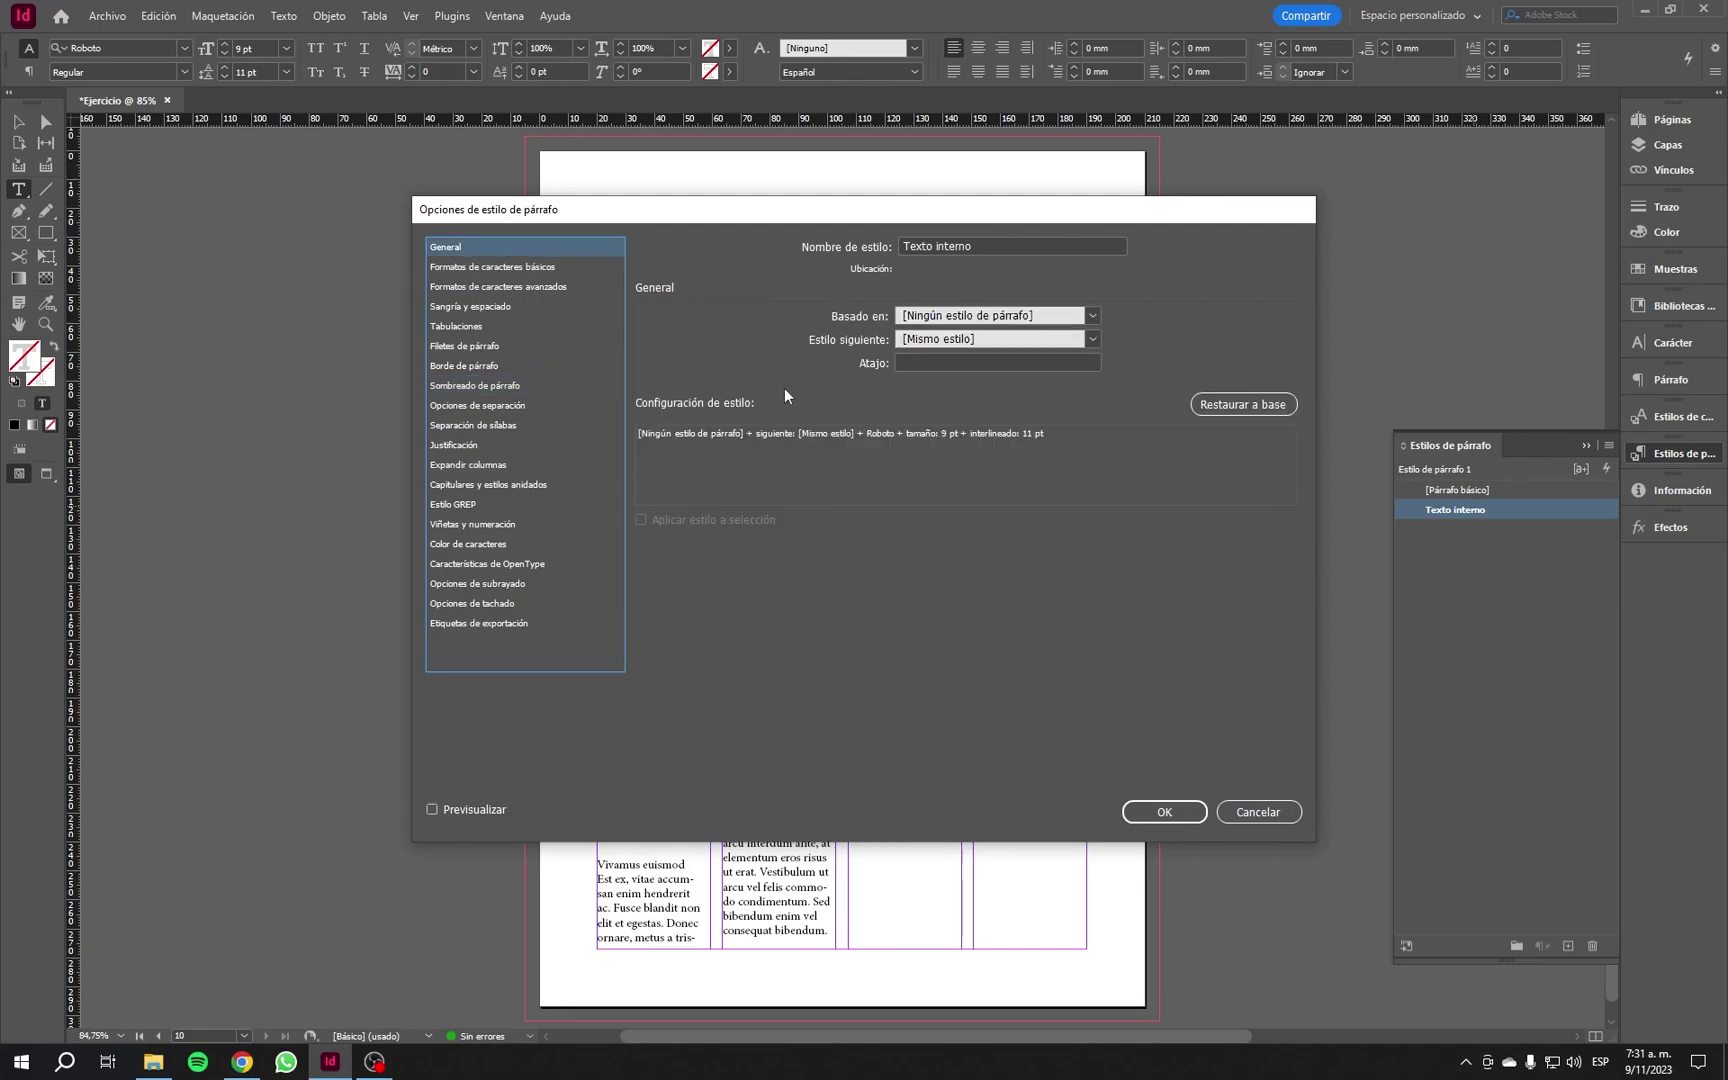
click(1196, 809)
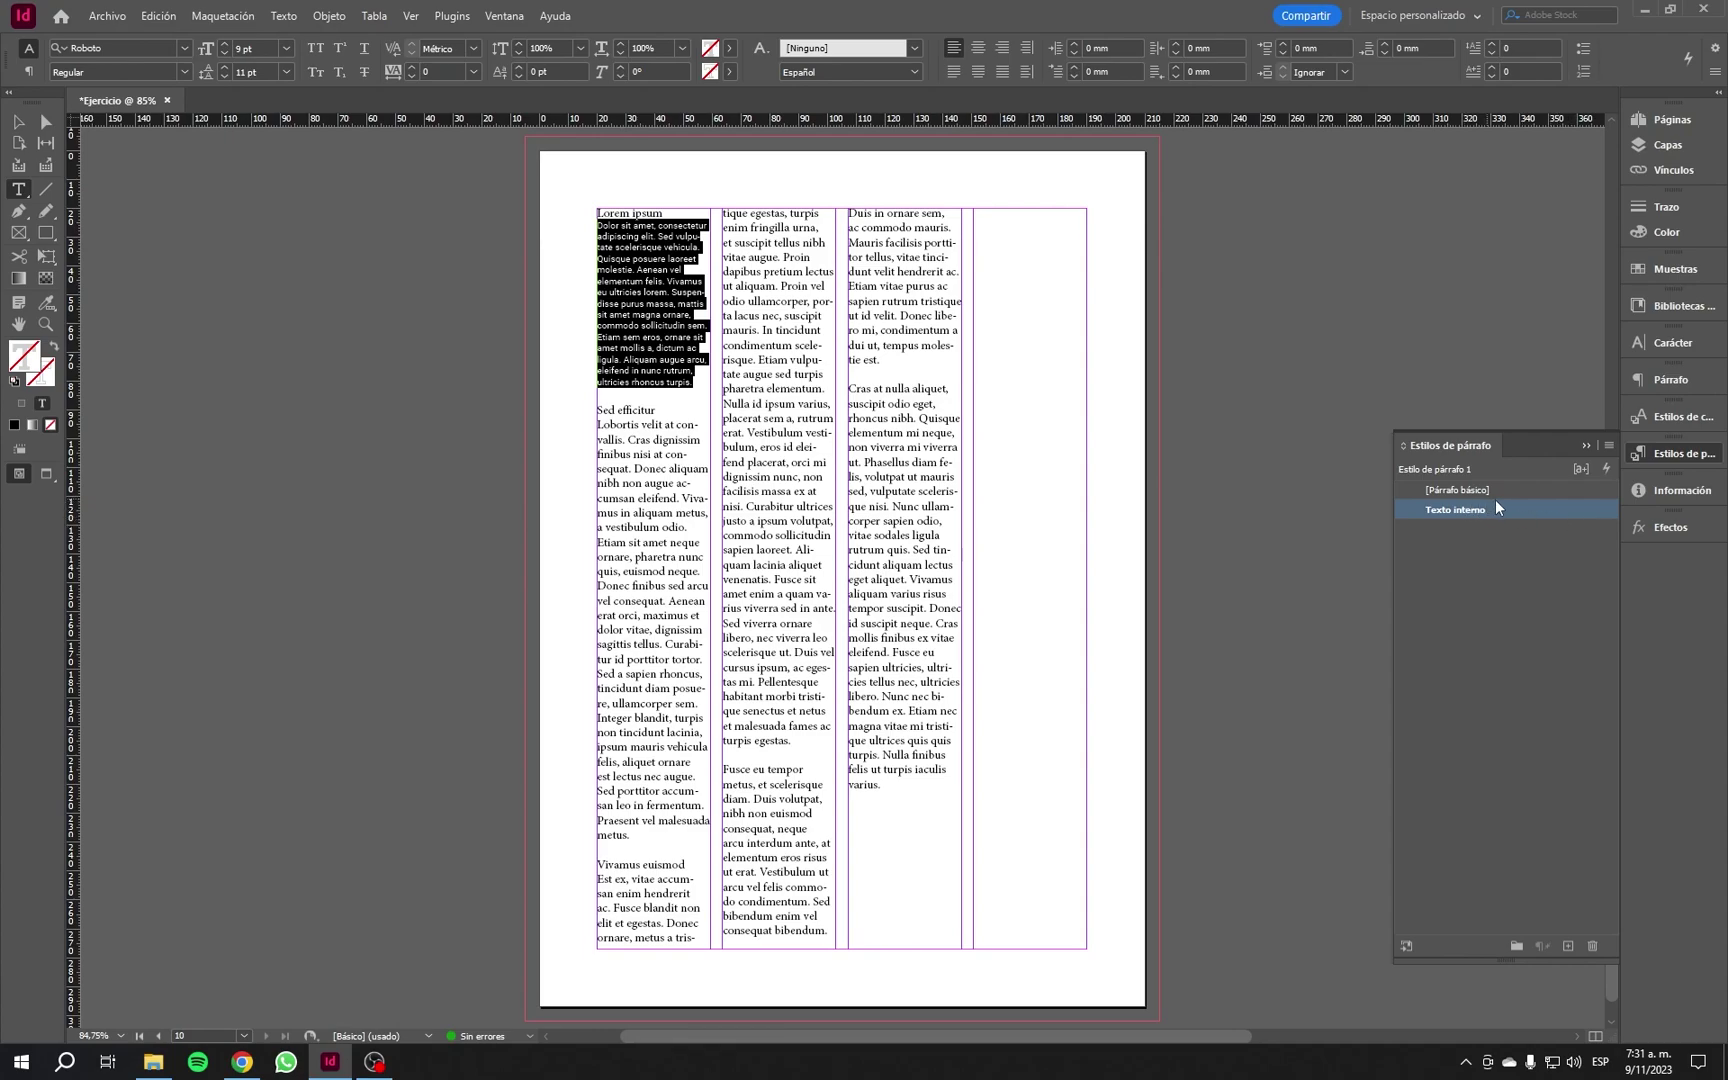
Step: Apply the "Texto interno" paragraph style to the body paragraphs below the "Sed efficitur" and "Vivamus euismod" headings
triple_click(661, 503)
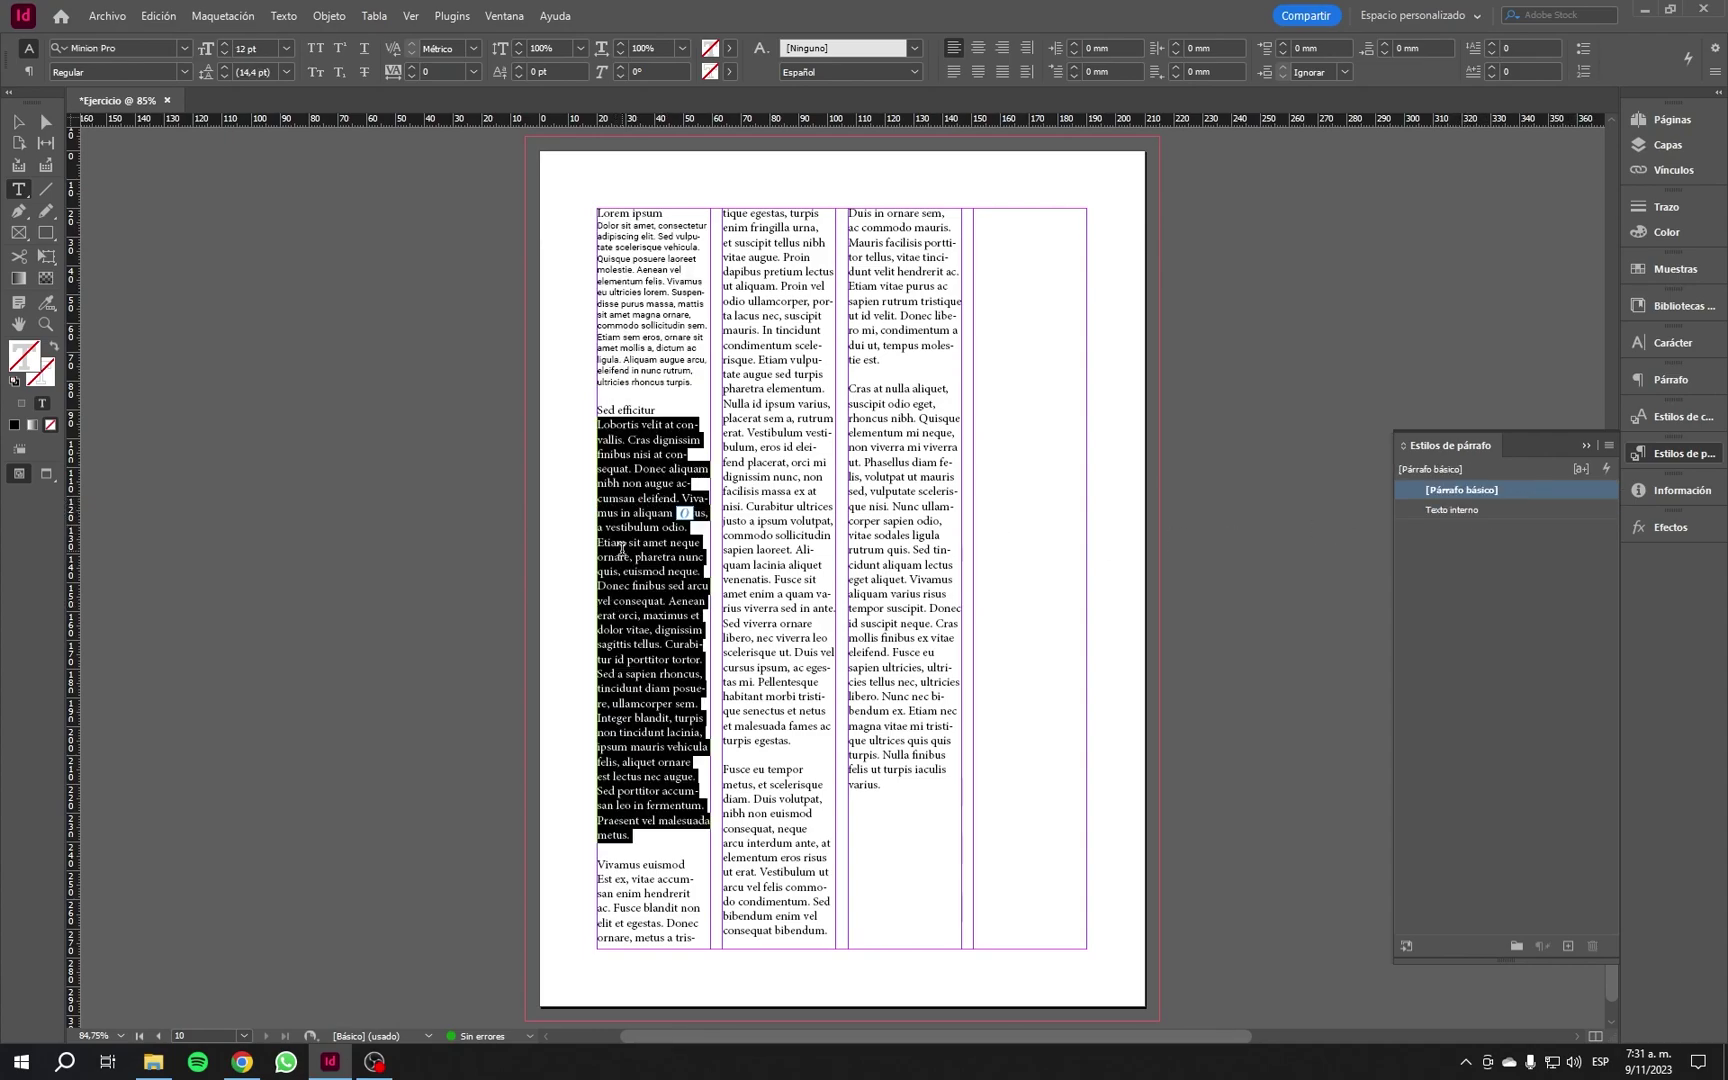
click(1449, 508)
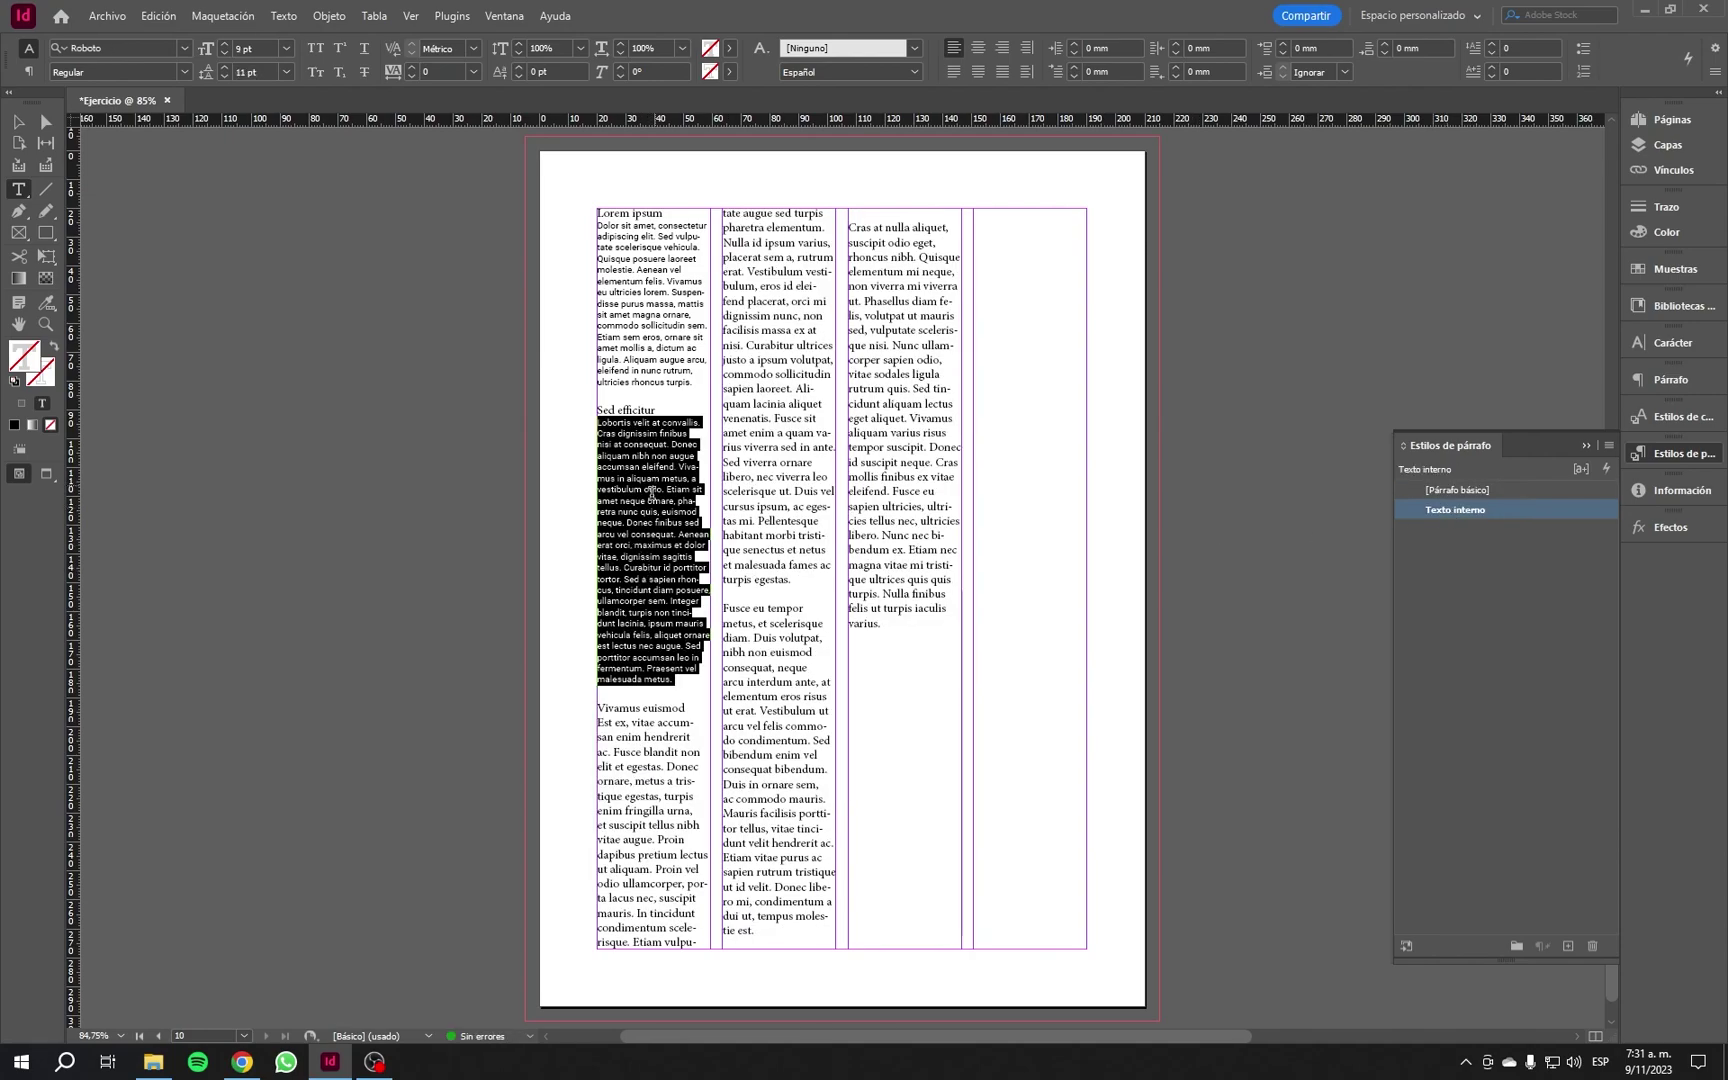
double_click(649, 740)
click(649, 740)
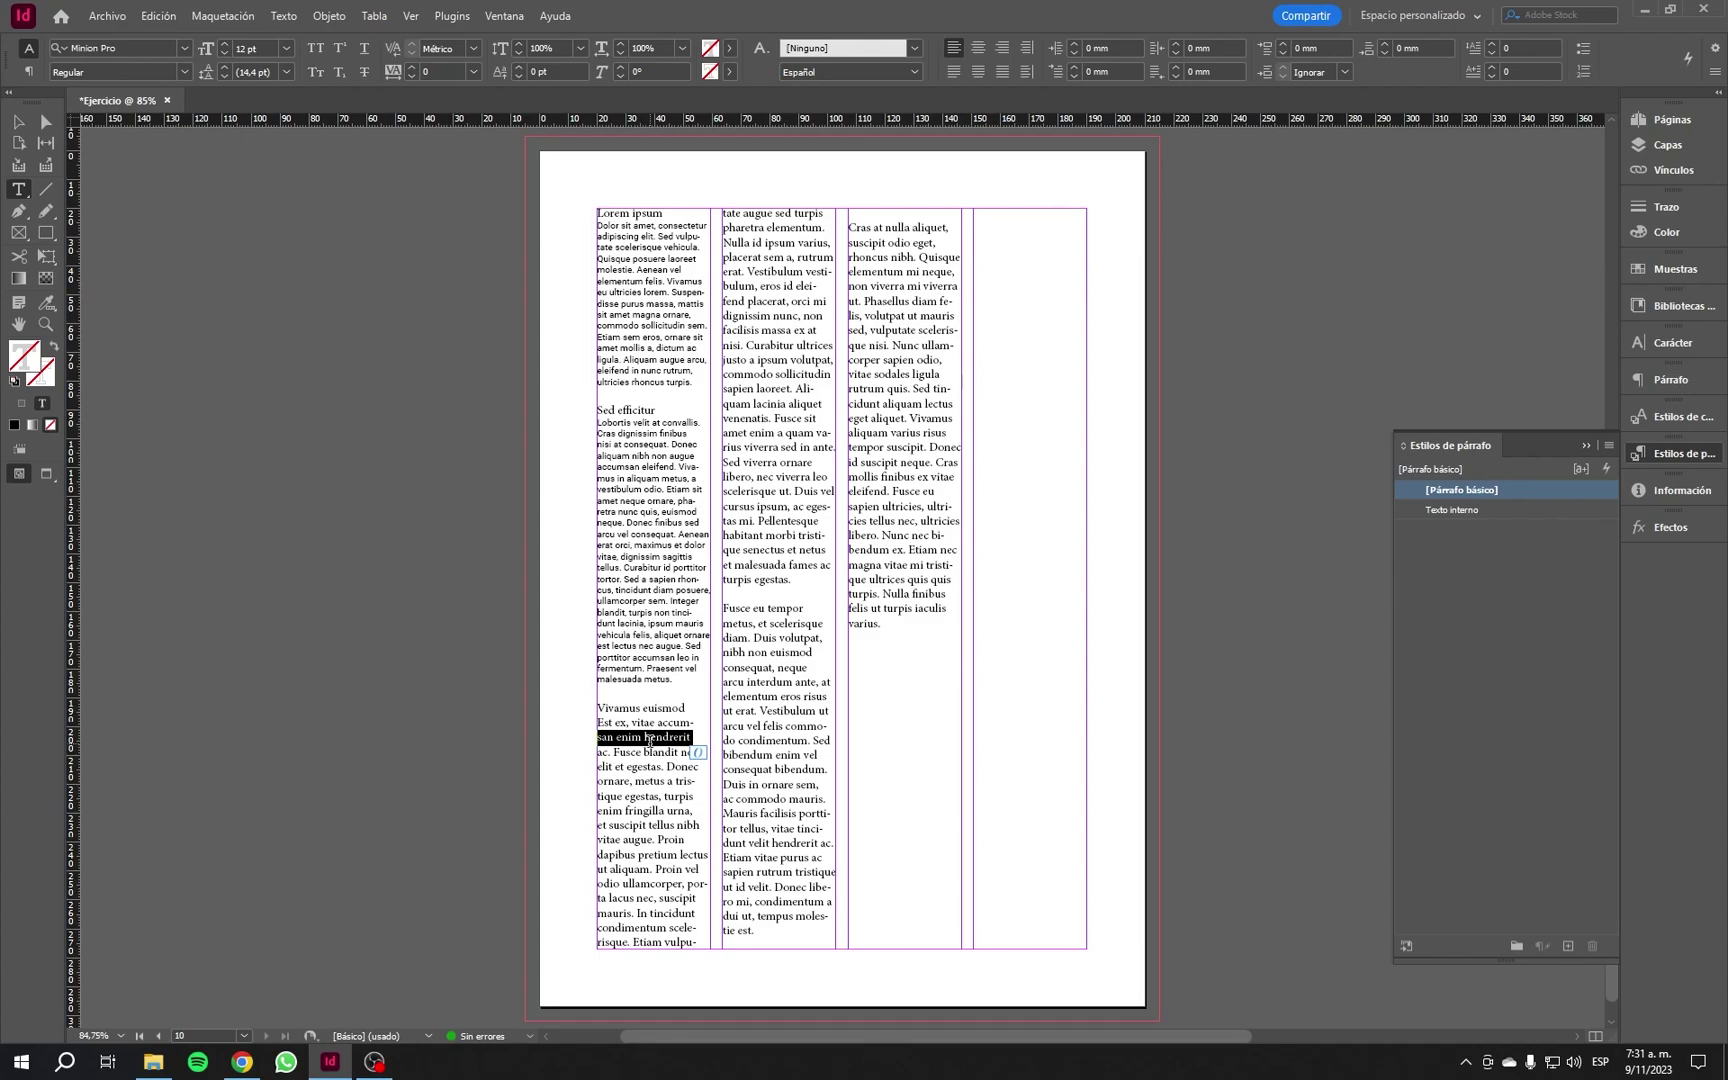
click(649, 740)
click(1451, 504)
Step: Apply the "Texto interno" style to the remaining paragraphs starting with "Fusce eu tempor" and "Cras at nulla aliquet"
double_click(815, 532)
click(815, 532)
click(815, 532)
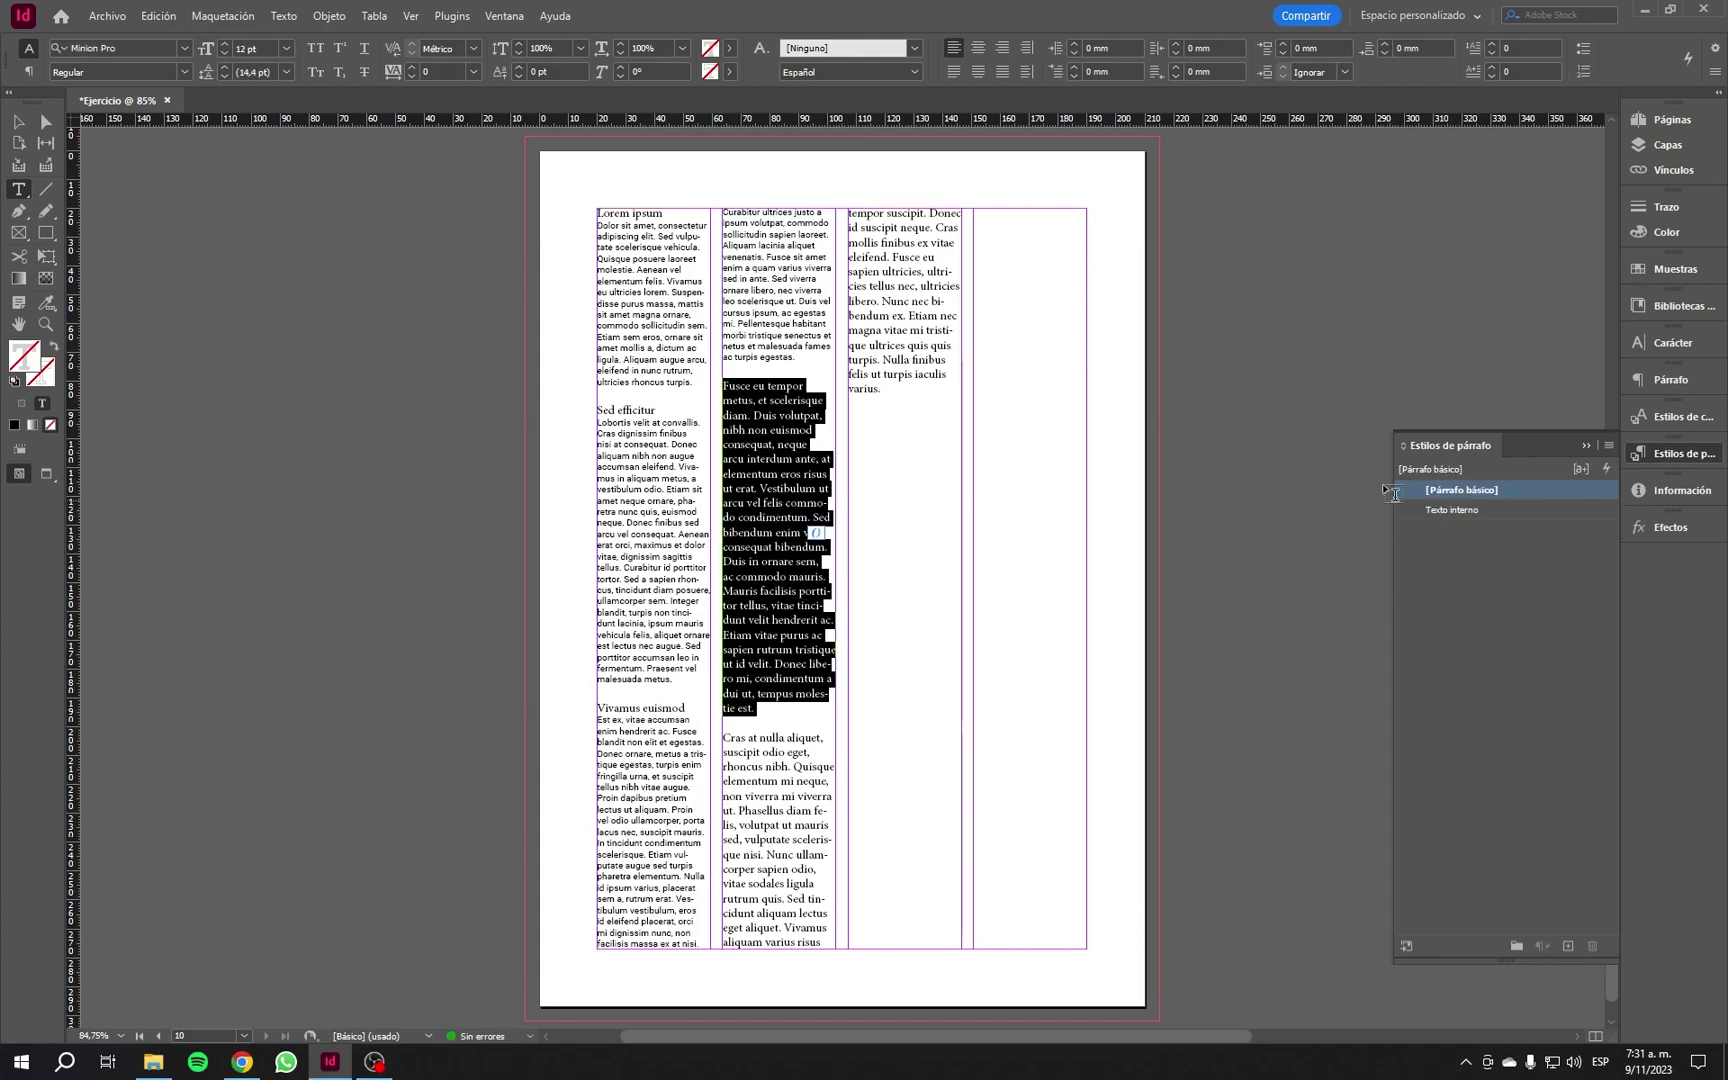
click(1453, 509)
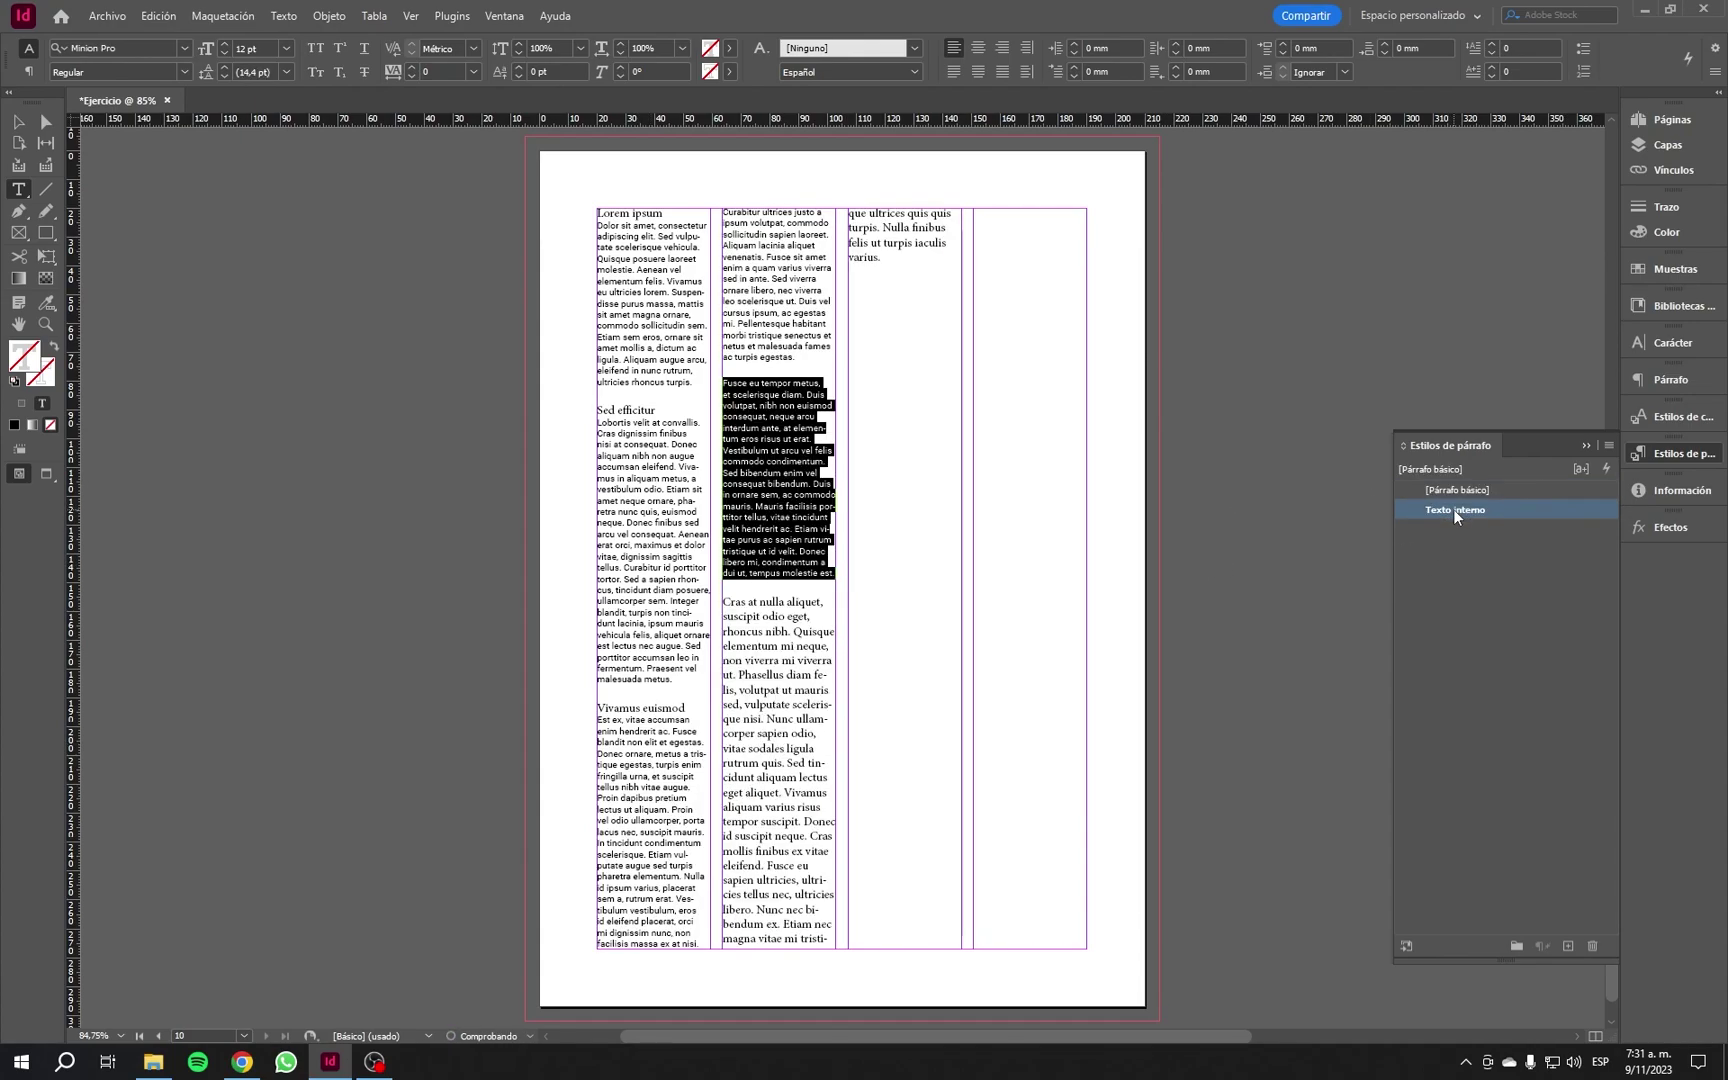
double_click(781, 668)
click(781, 668)
click(781, 668)
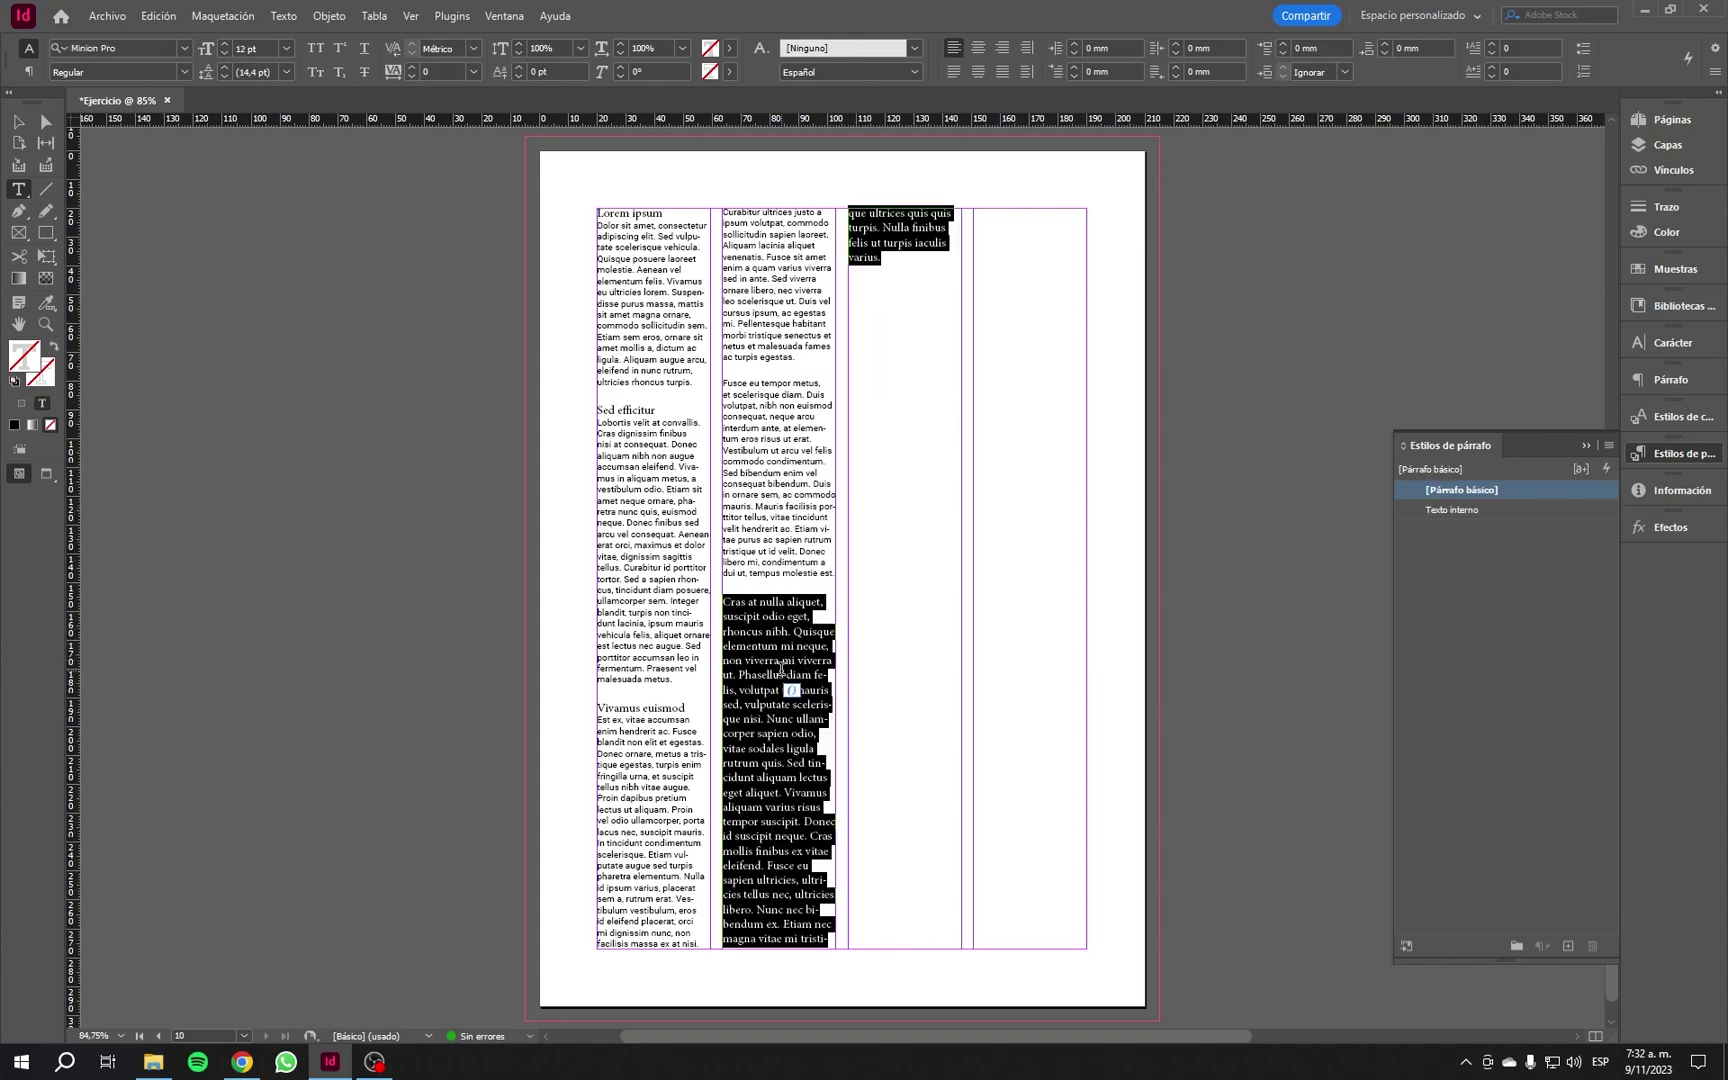
click(1459, 509)
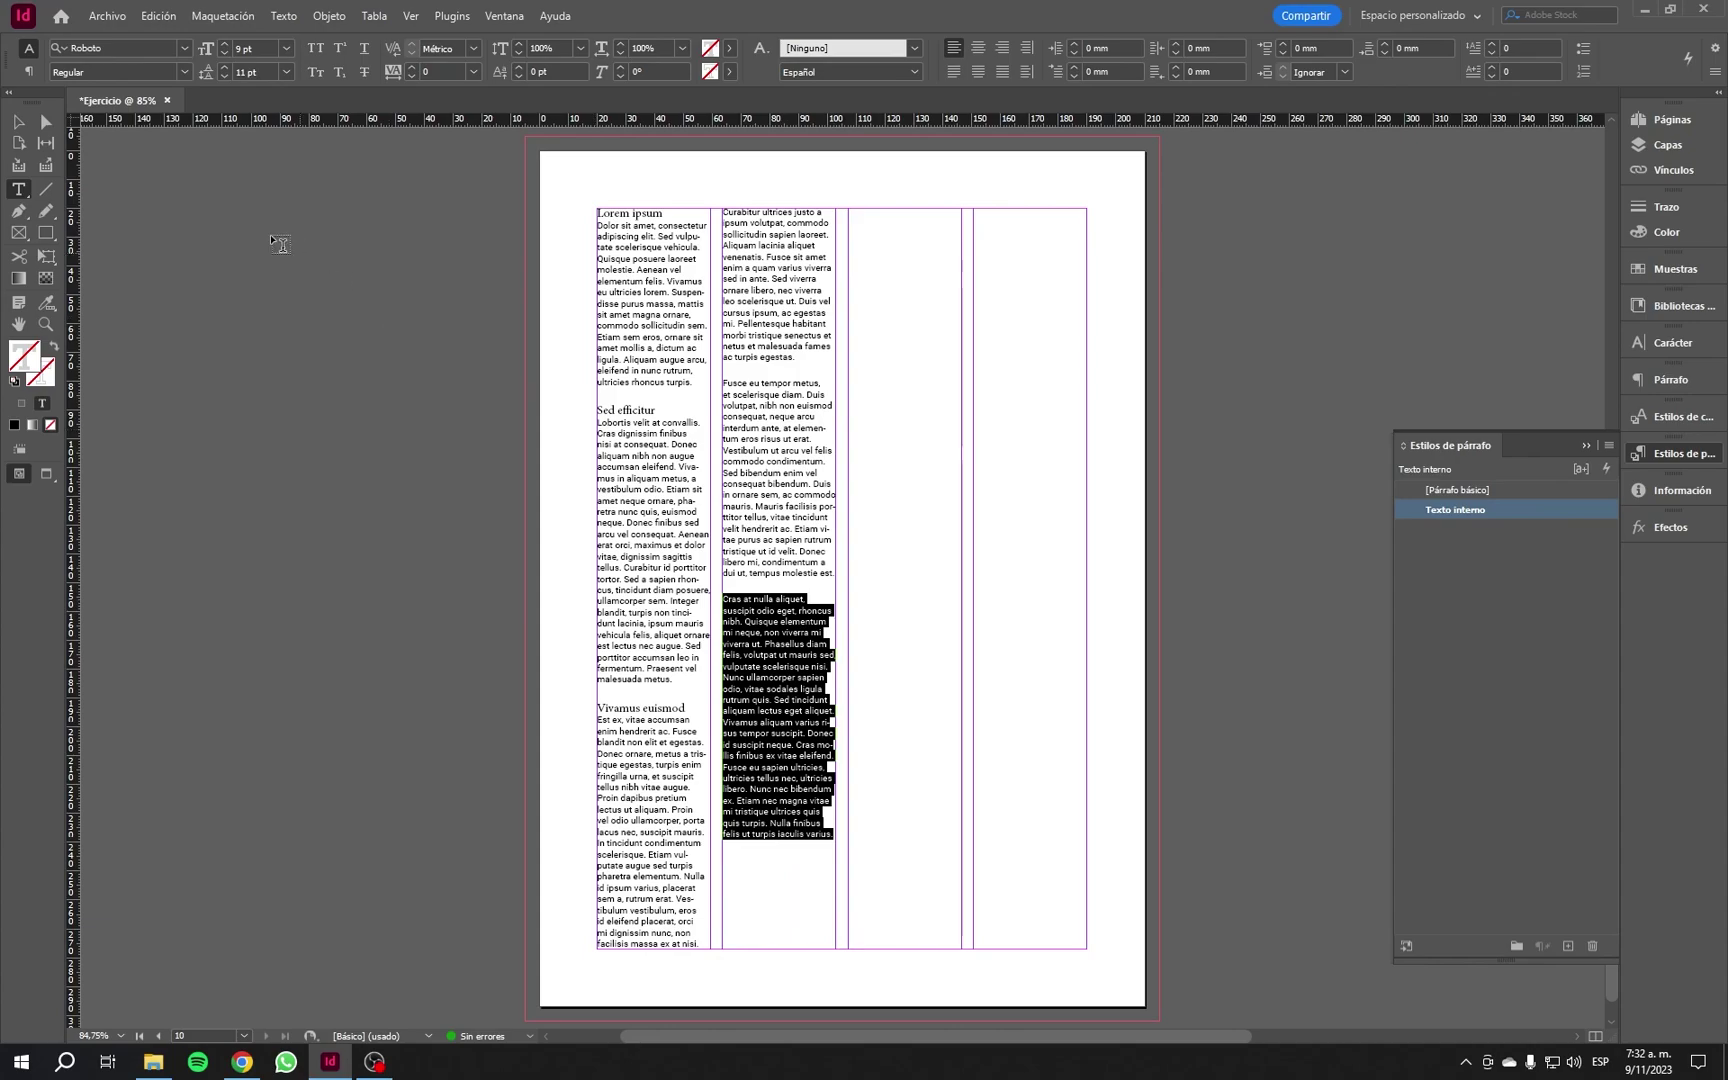
Step: With nothing selected, edit the "Texto interno" paragraph style to set its font size to 10 pt
click(18, 121)
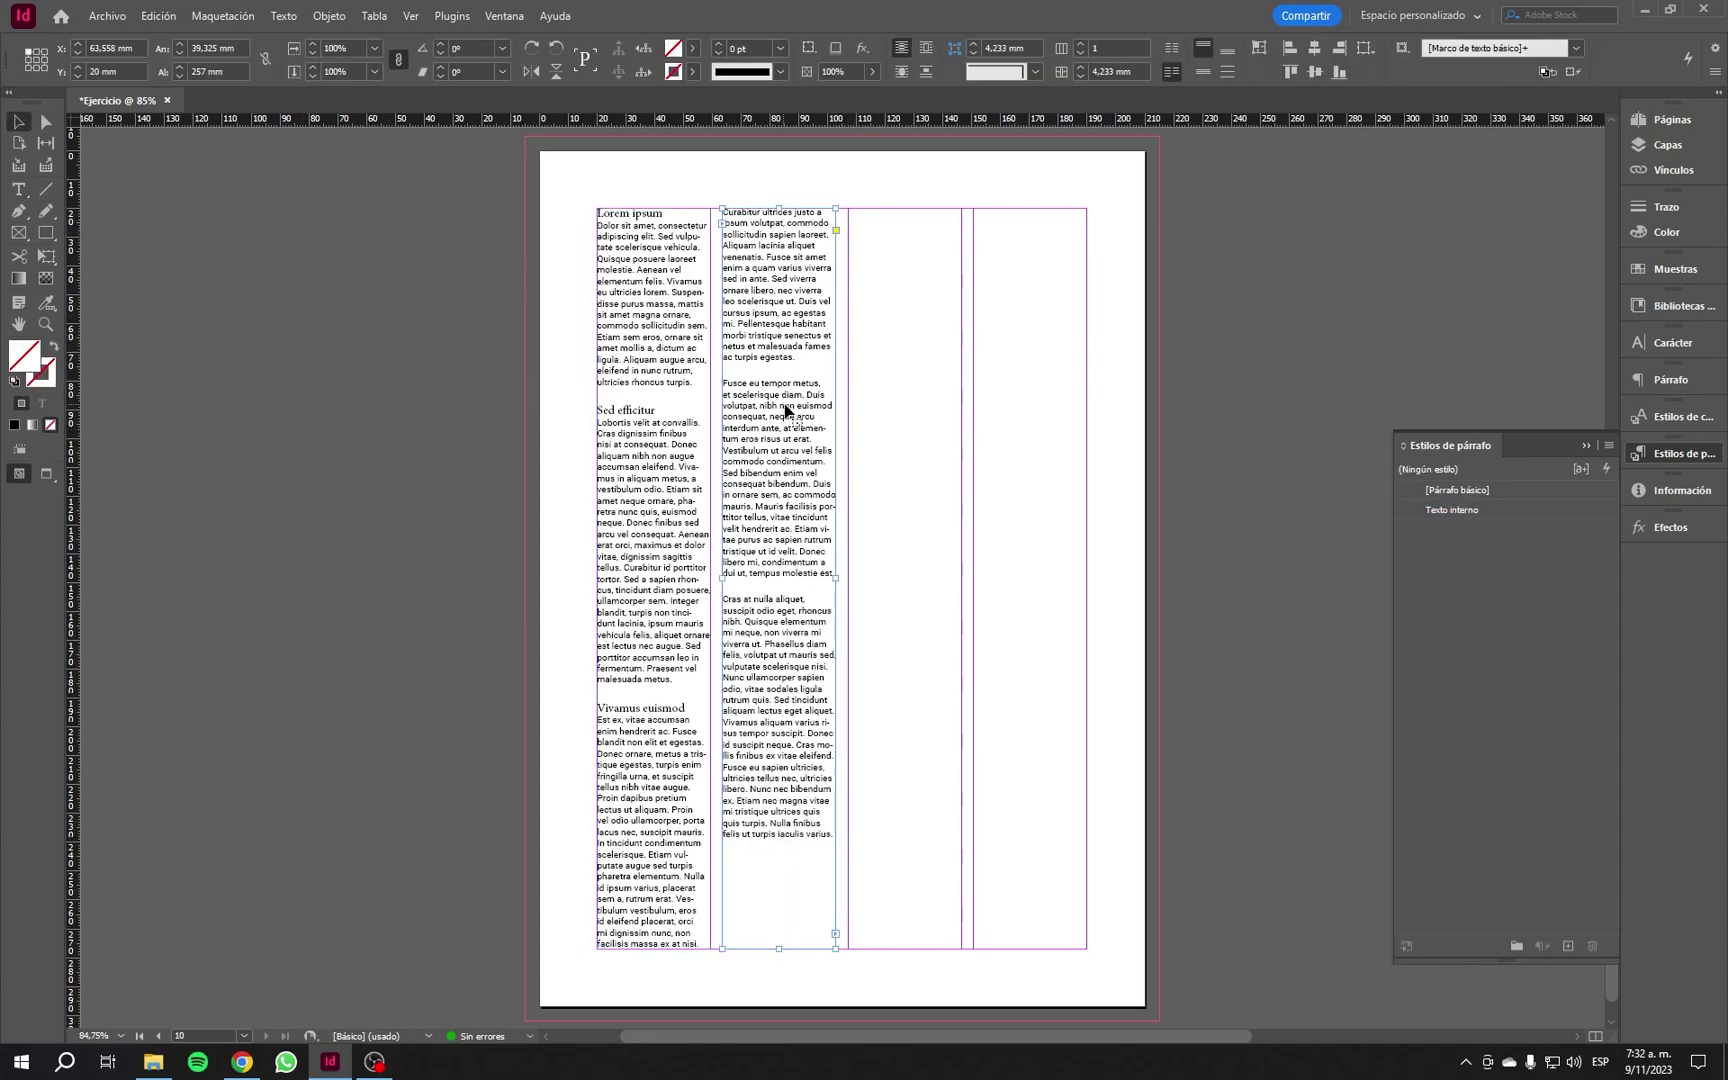
click(907, 471)
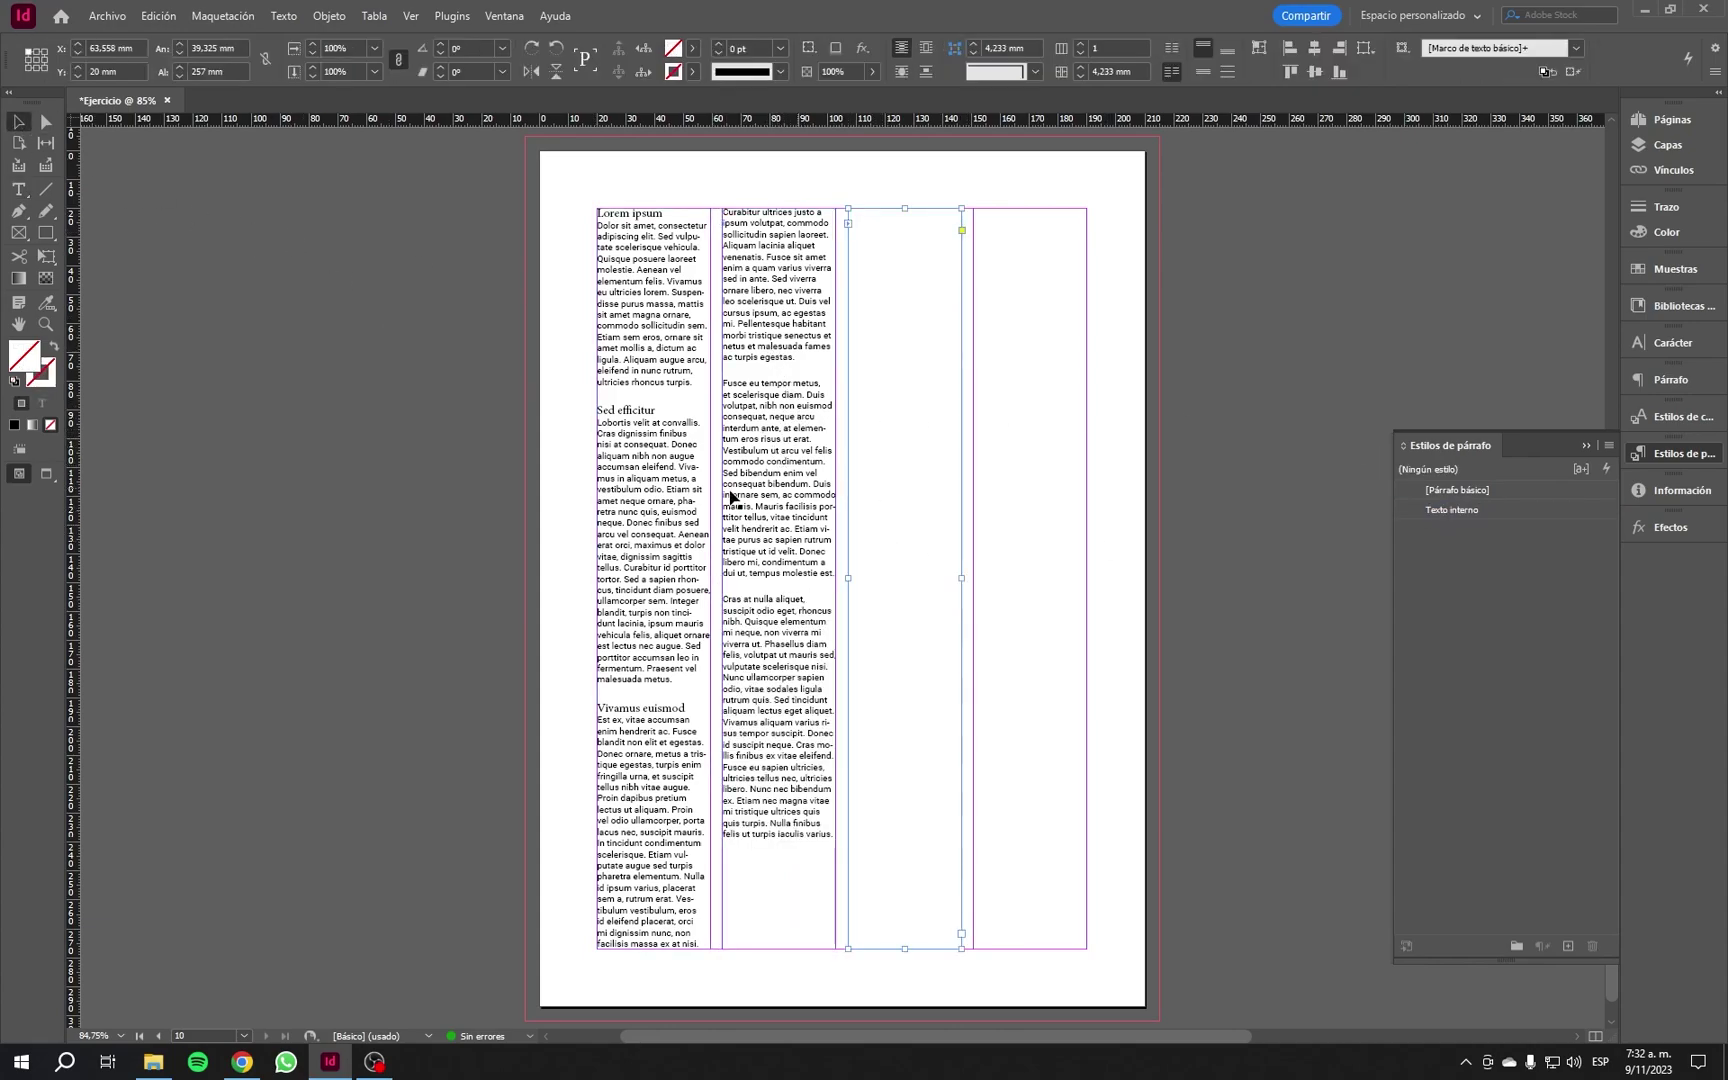
click(1304, 500)
click(1449, 510)
double_click(1449, 510)
drag(590, 210, 905, 225)
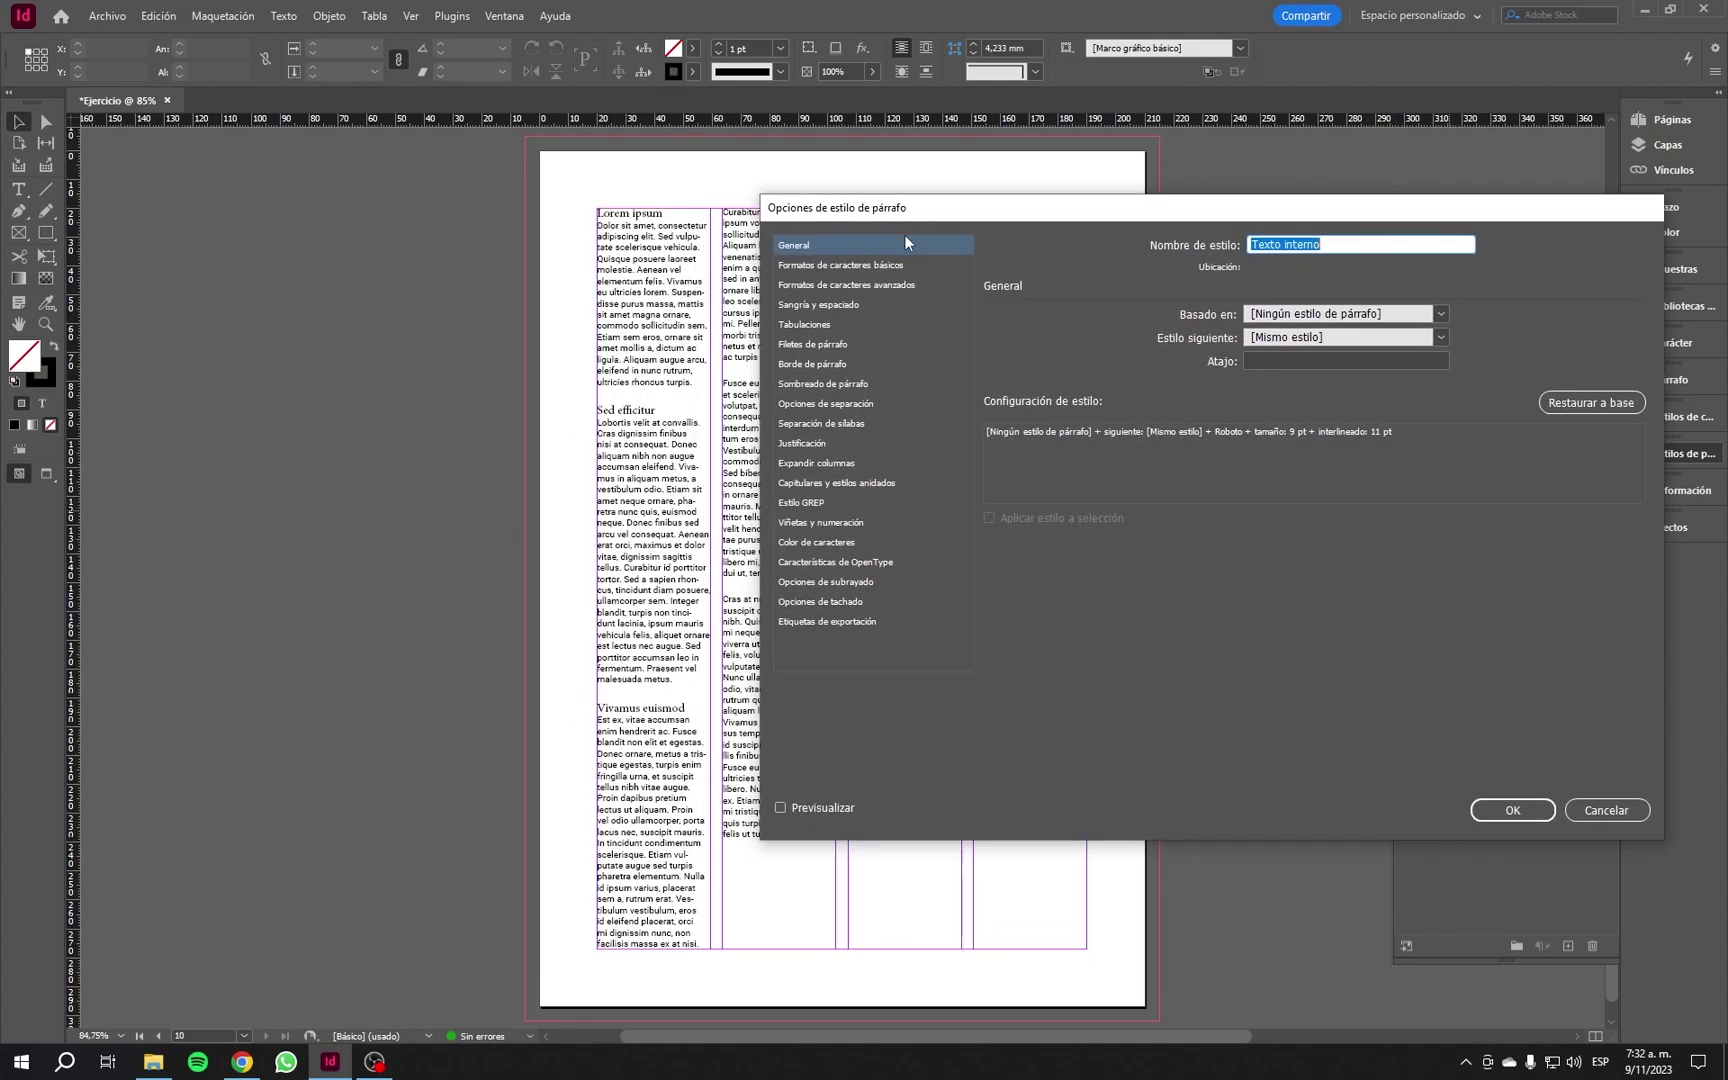
click(870, 264)
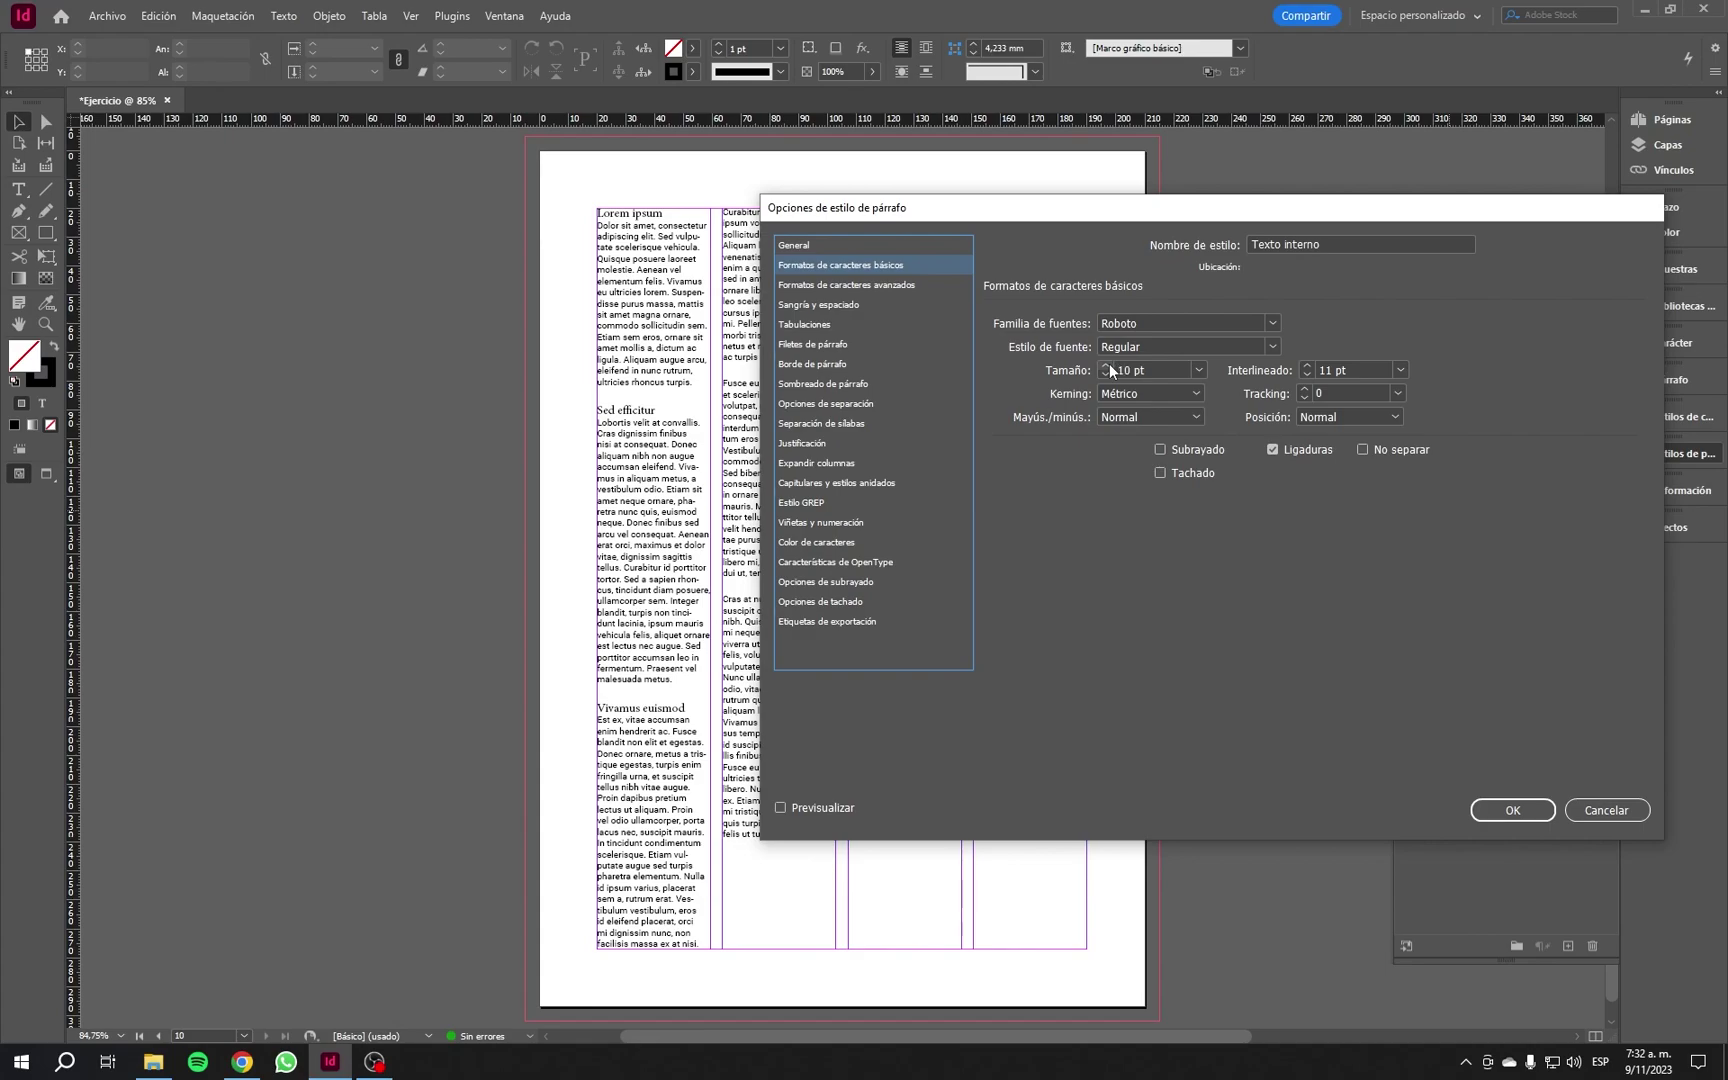
click(1494, 805)
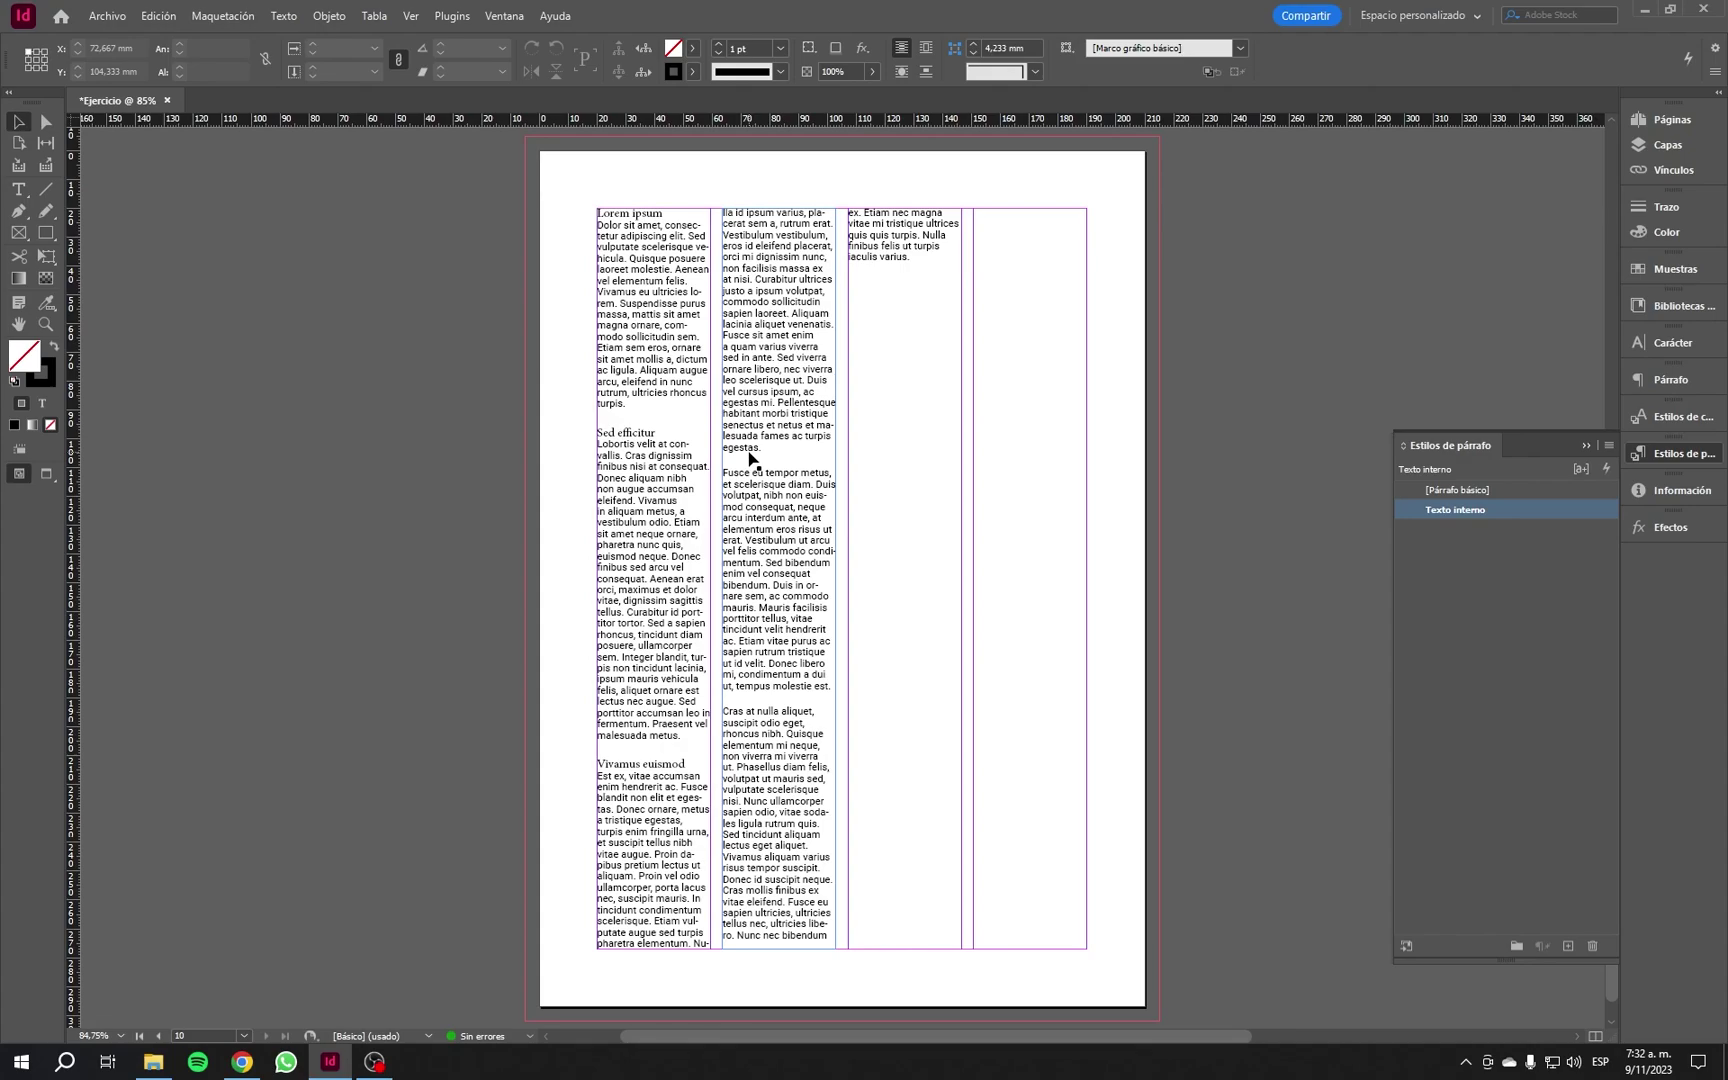
Step: Increase the font size of the "Lorem ipsum" heading to 17 pt
triple_click(638, 212)
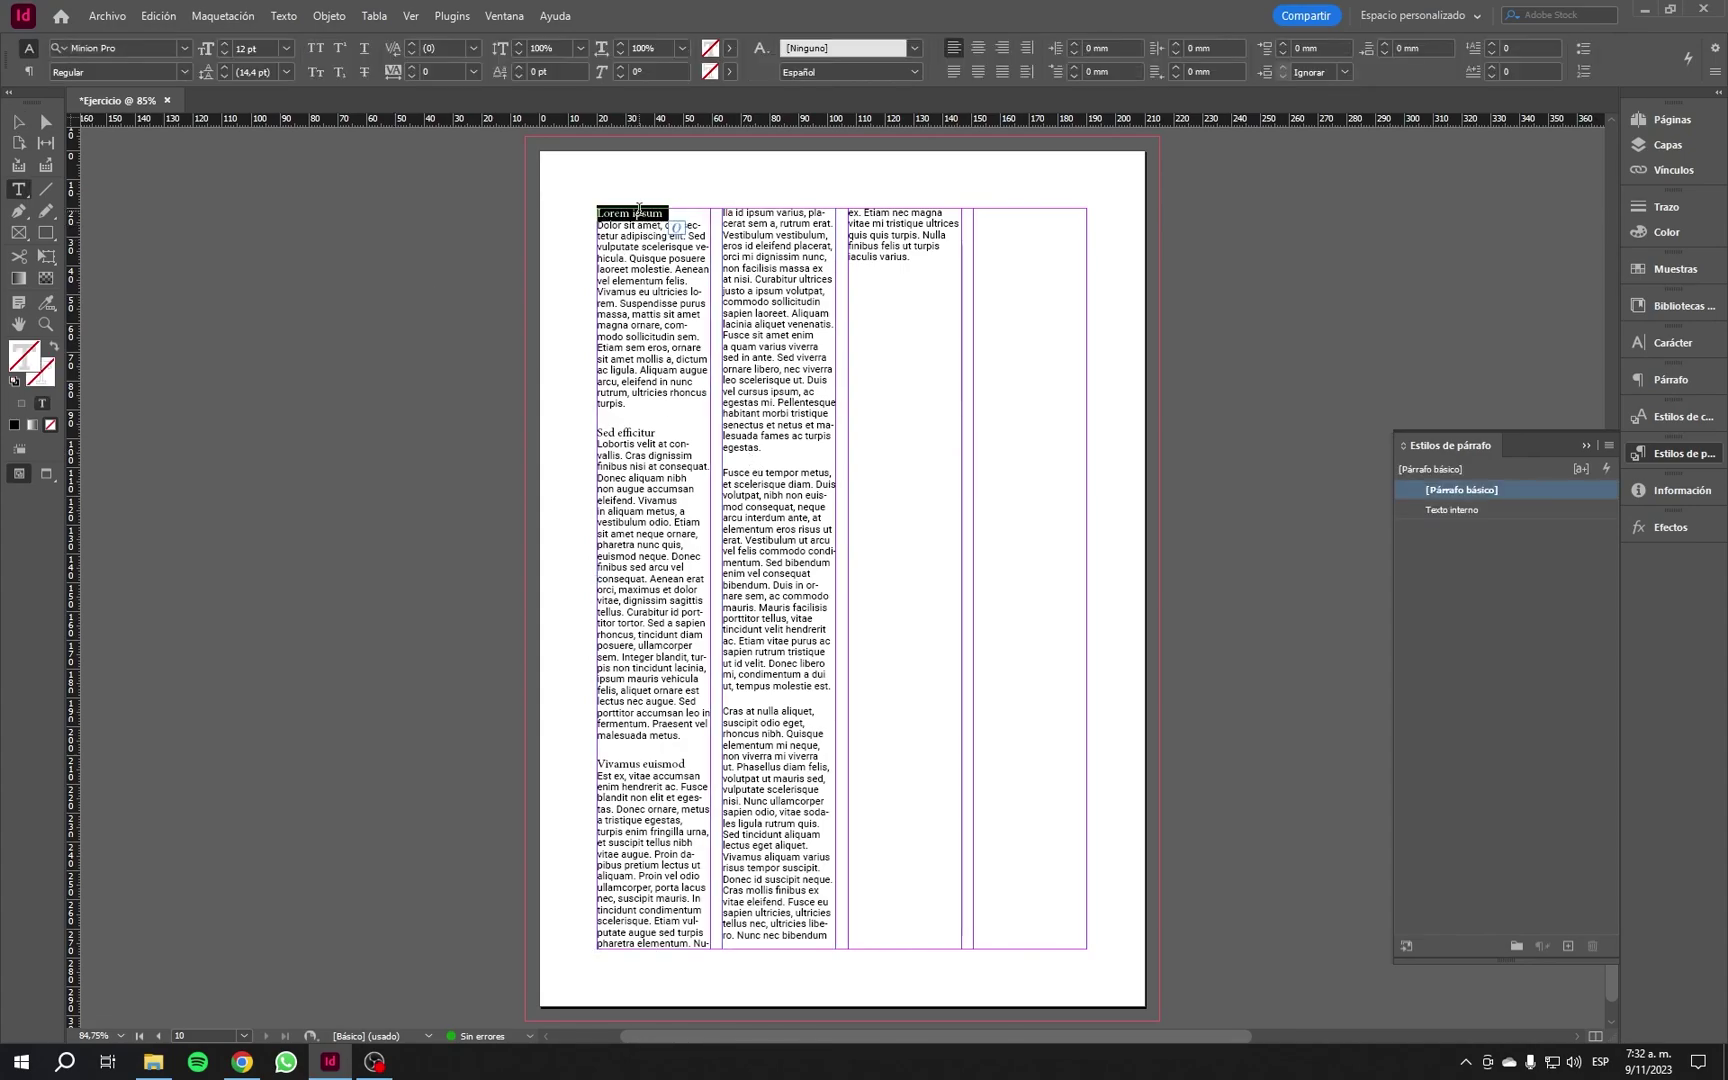
click(224, 43)
click(224, 43)
click(224, 43)
click(224, 43)
click(224, 43)
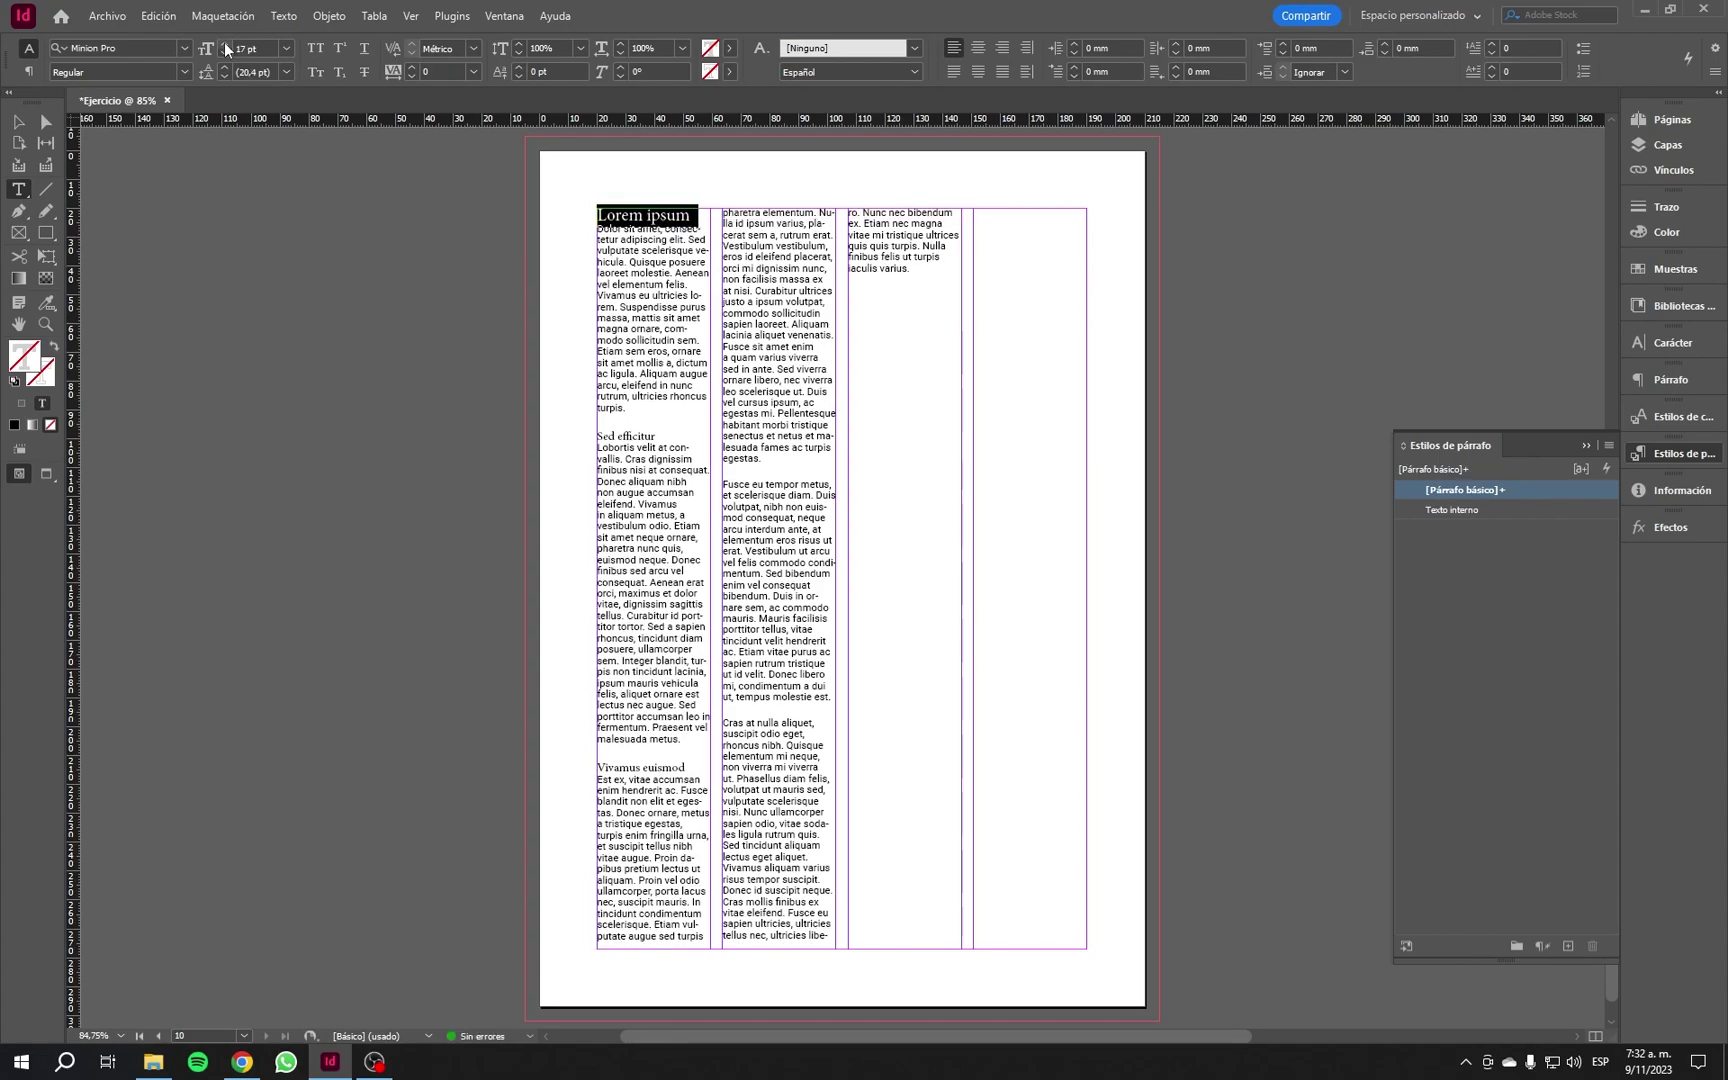
Step: Set the selected "Lorem ipsum" heading in Roboto Bold at 15 pt
click(184, 74)
click(146, 91)
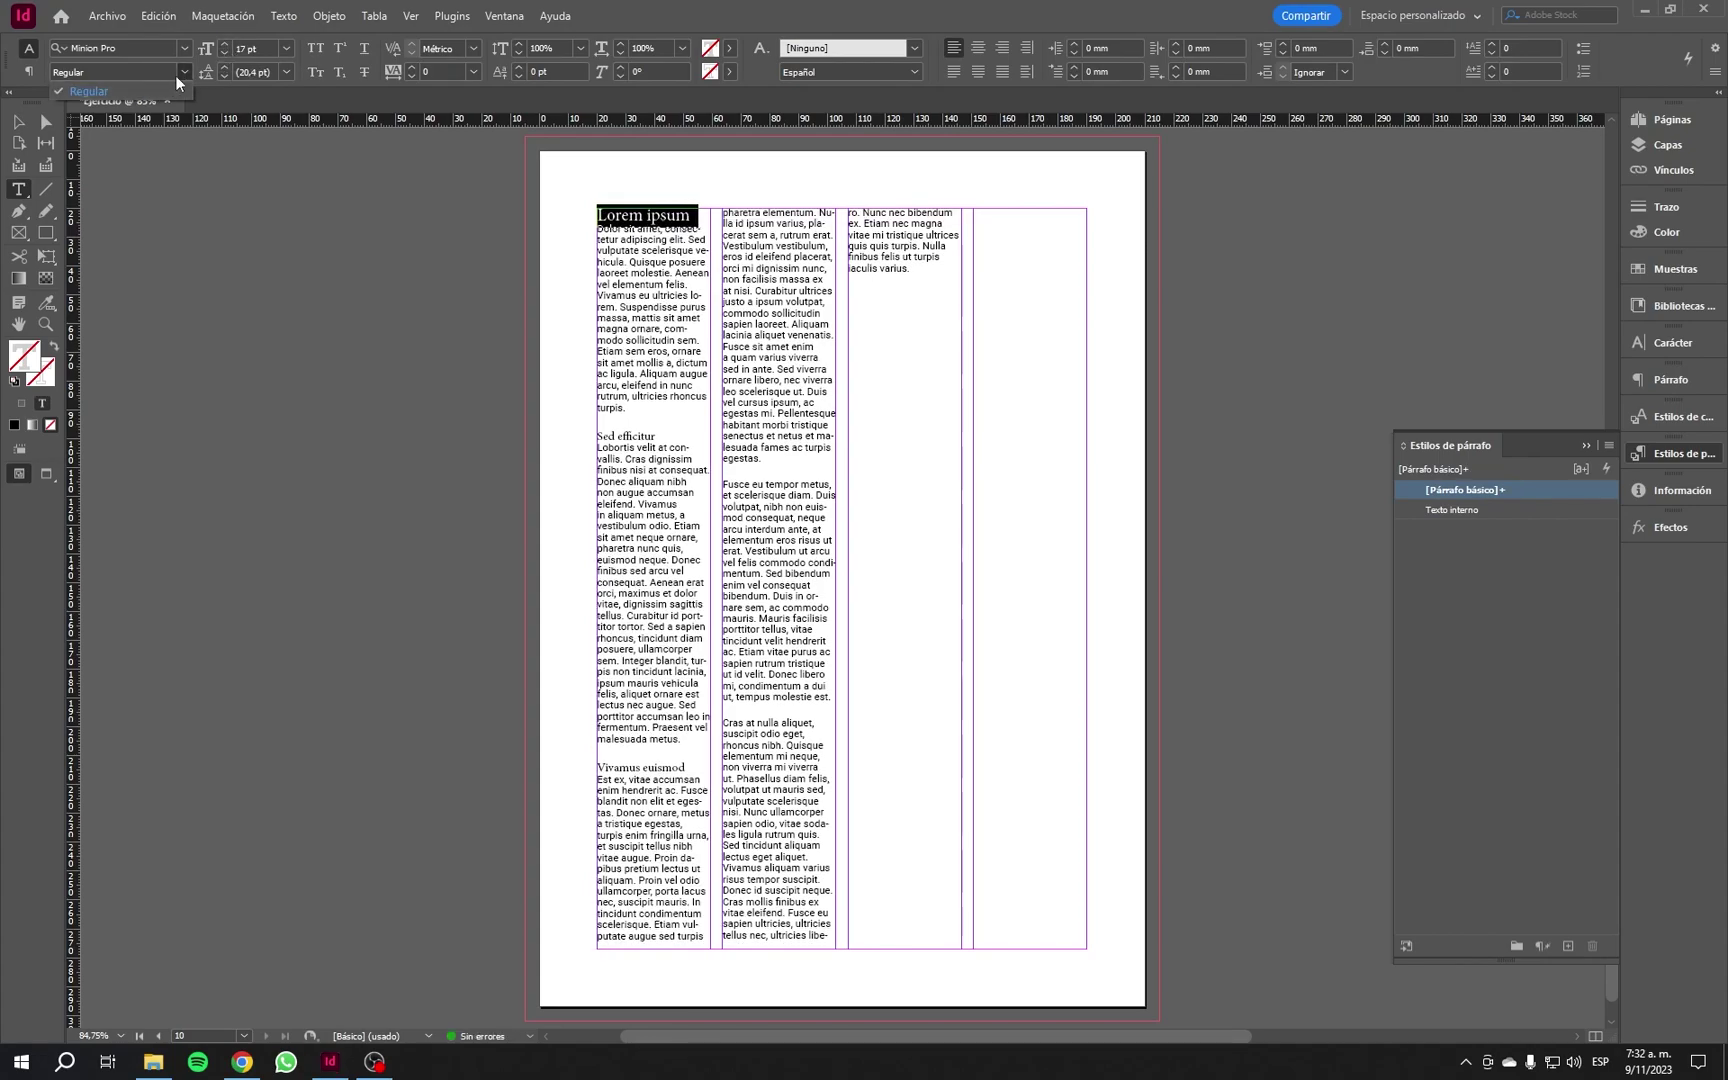
click(1665, 376)
click(1662, 343)
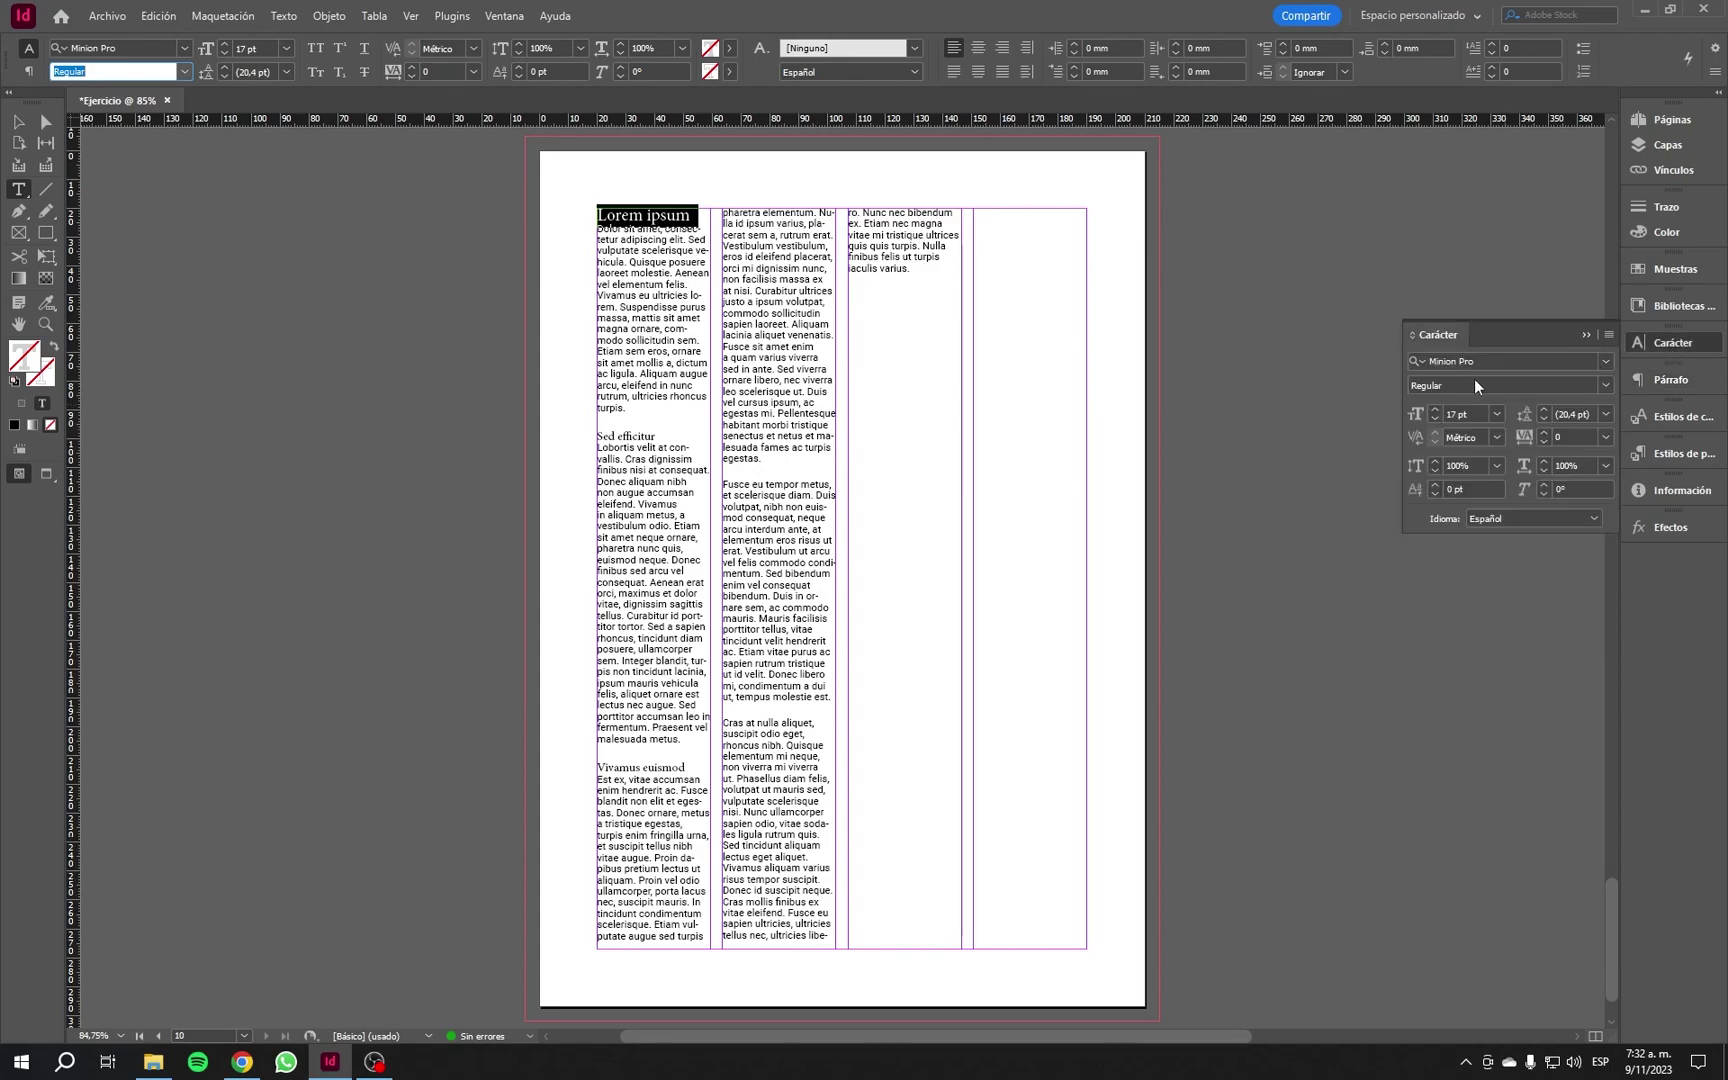
click(1462, 360)
text(roboto)
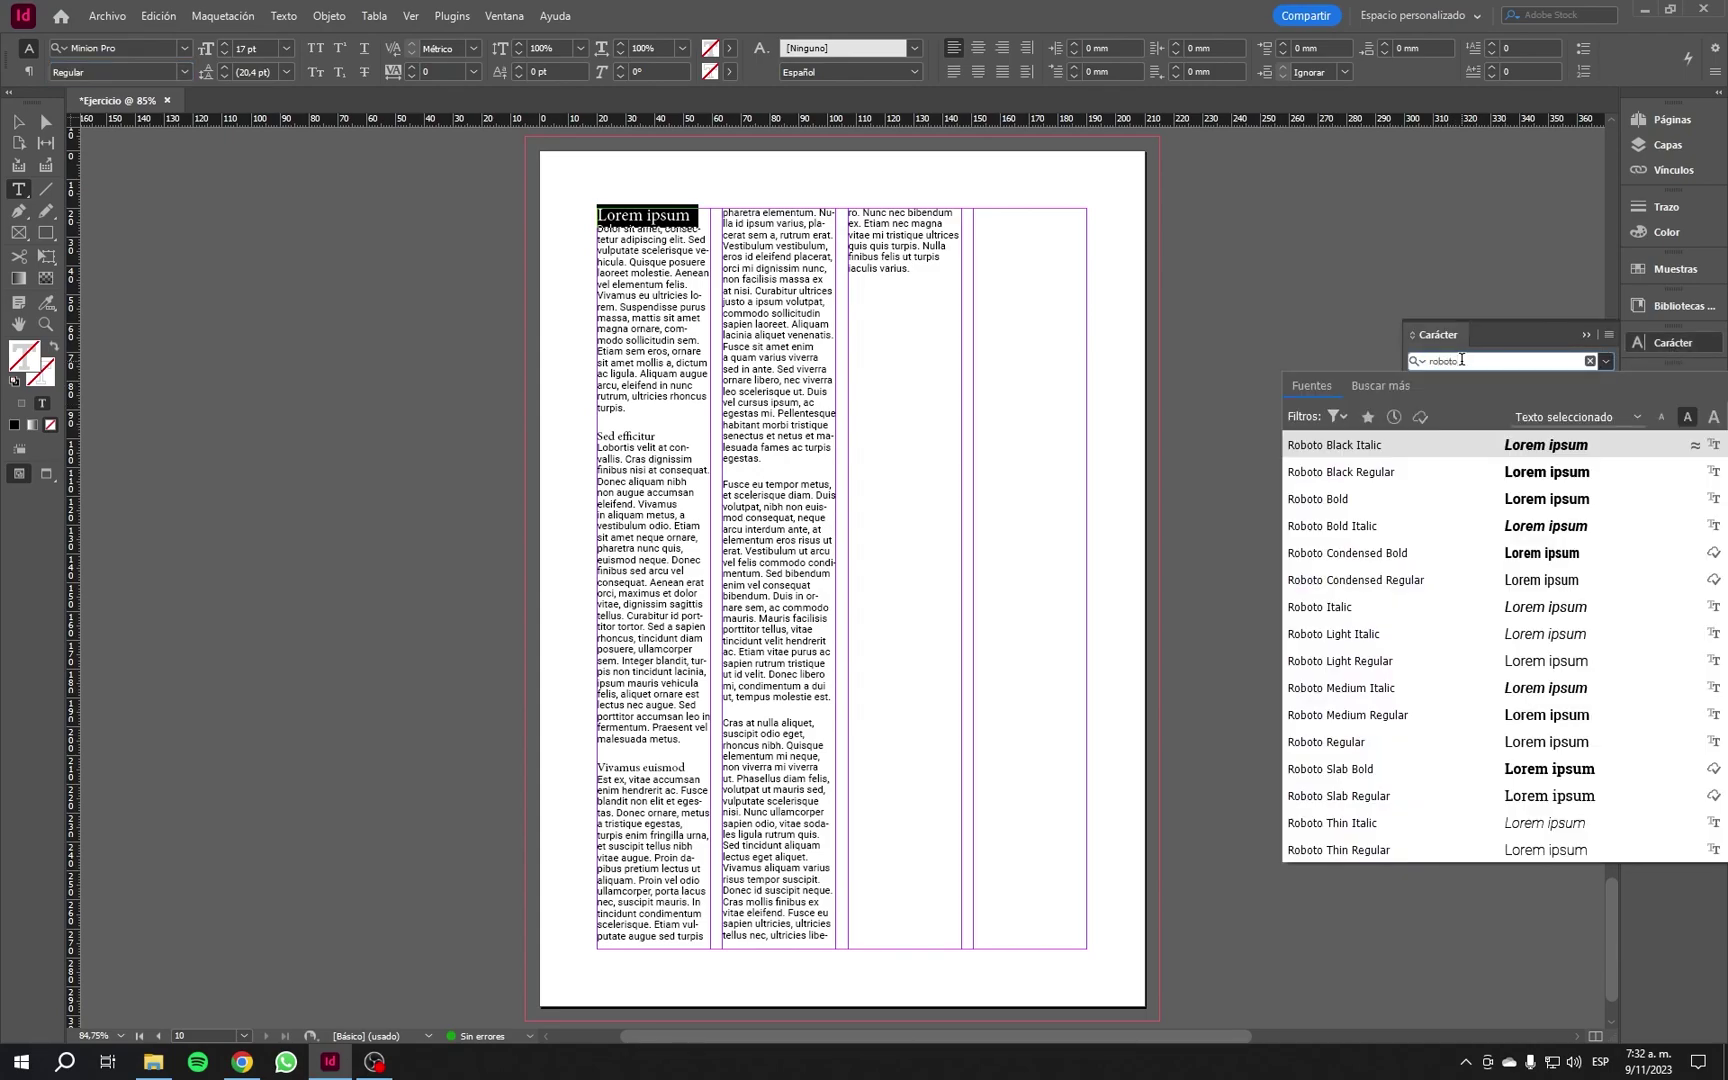
click(1384, 498)
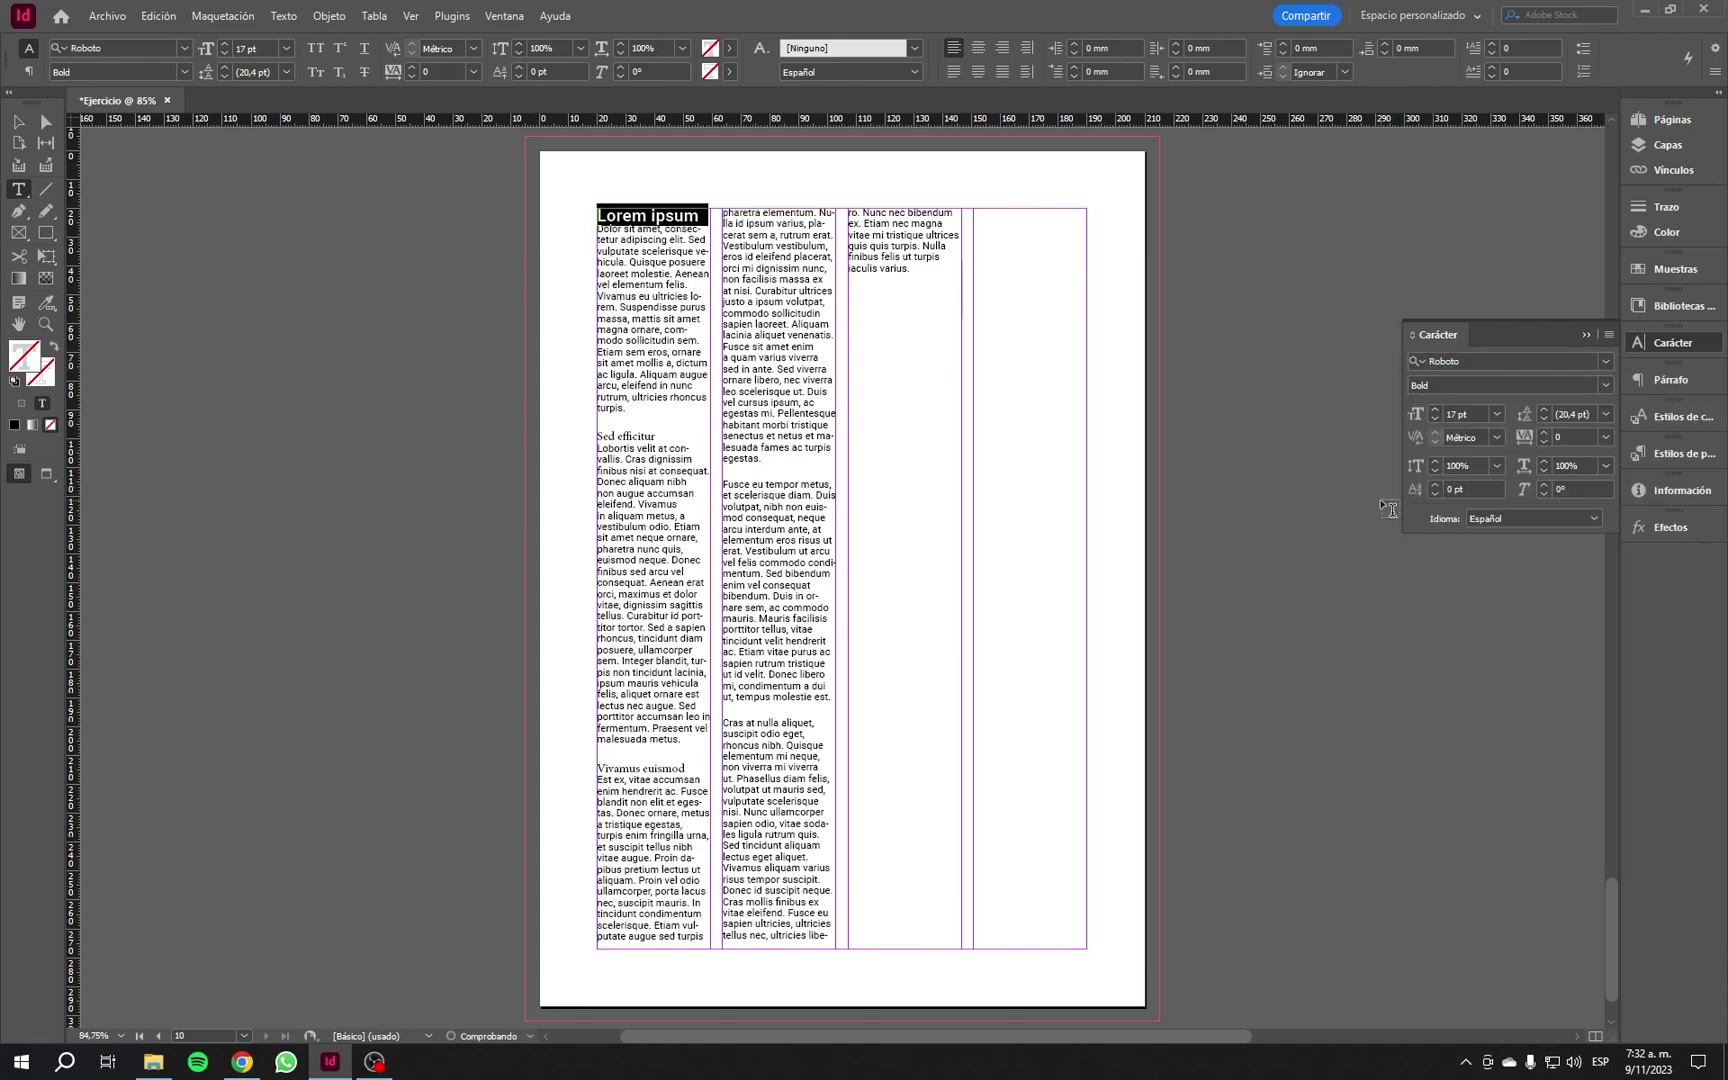
click(1434, 420)
click(1434, 420)
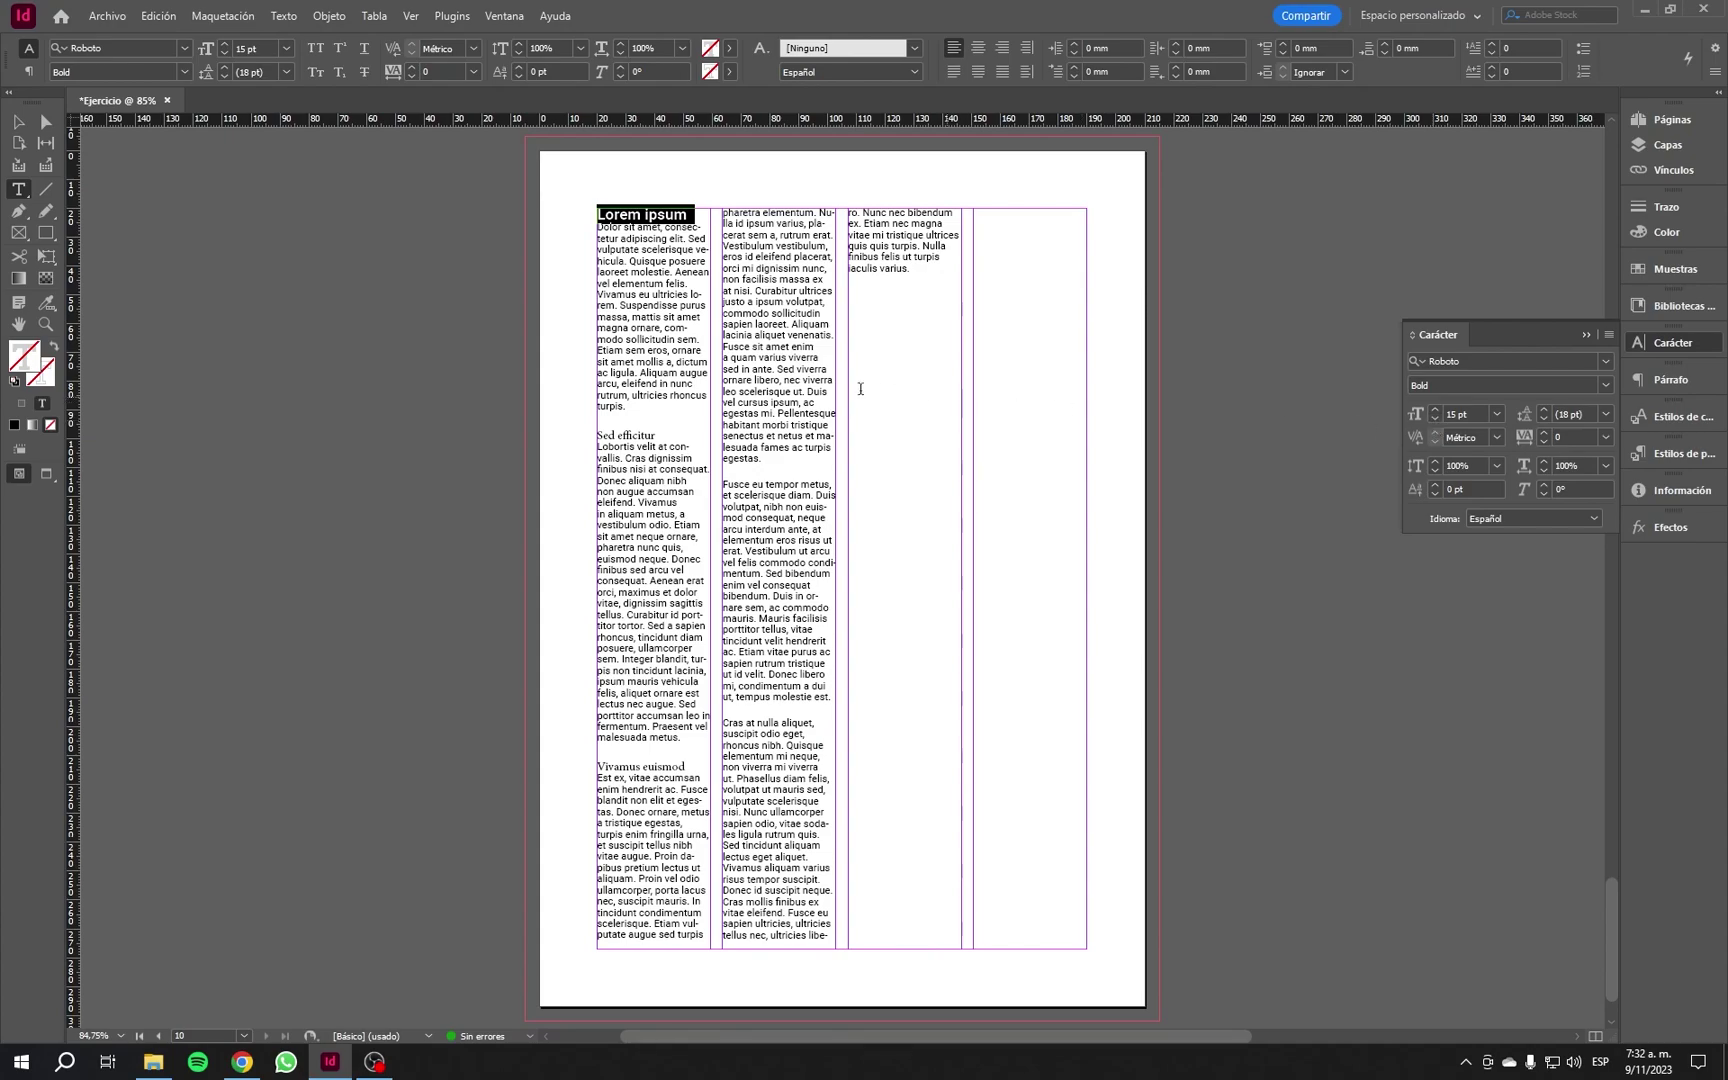
Step: Set the space after the "Lorem ipsum" heading to 3 mm
click(1656, 378)
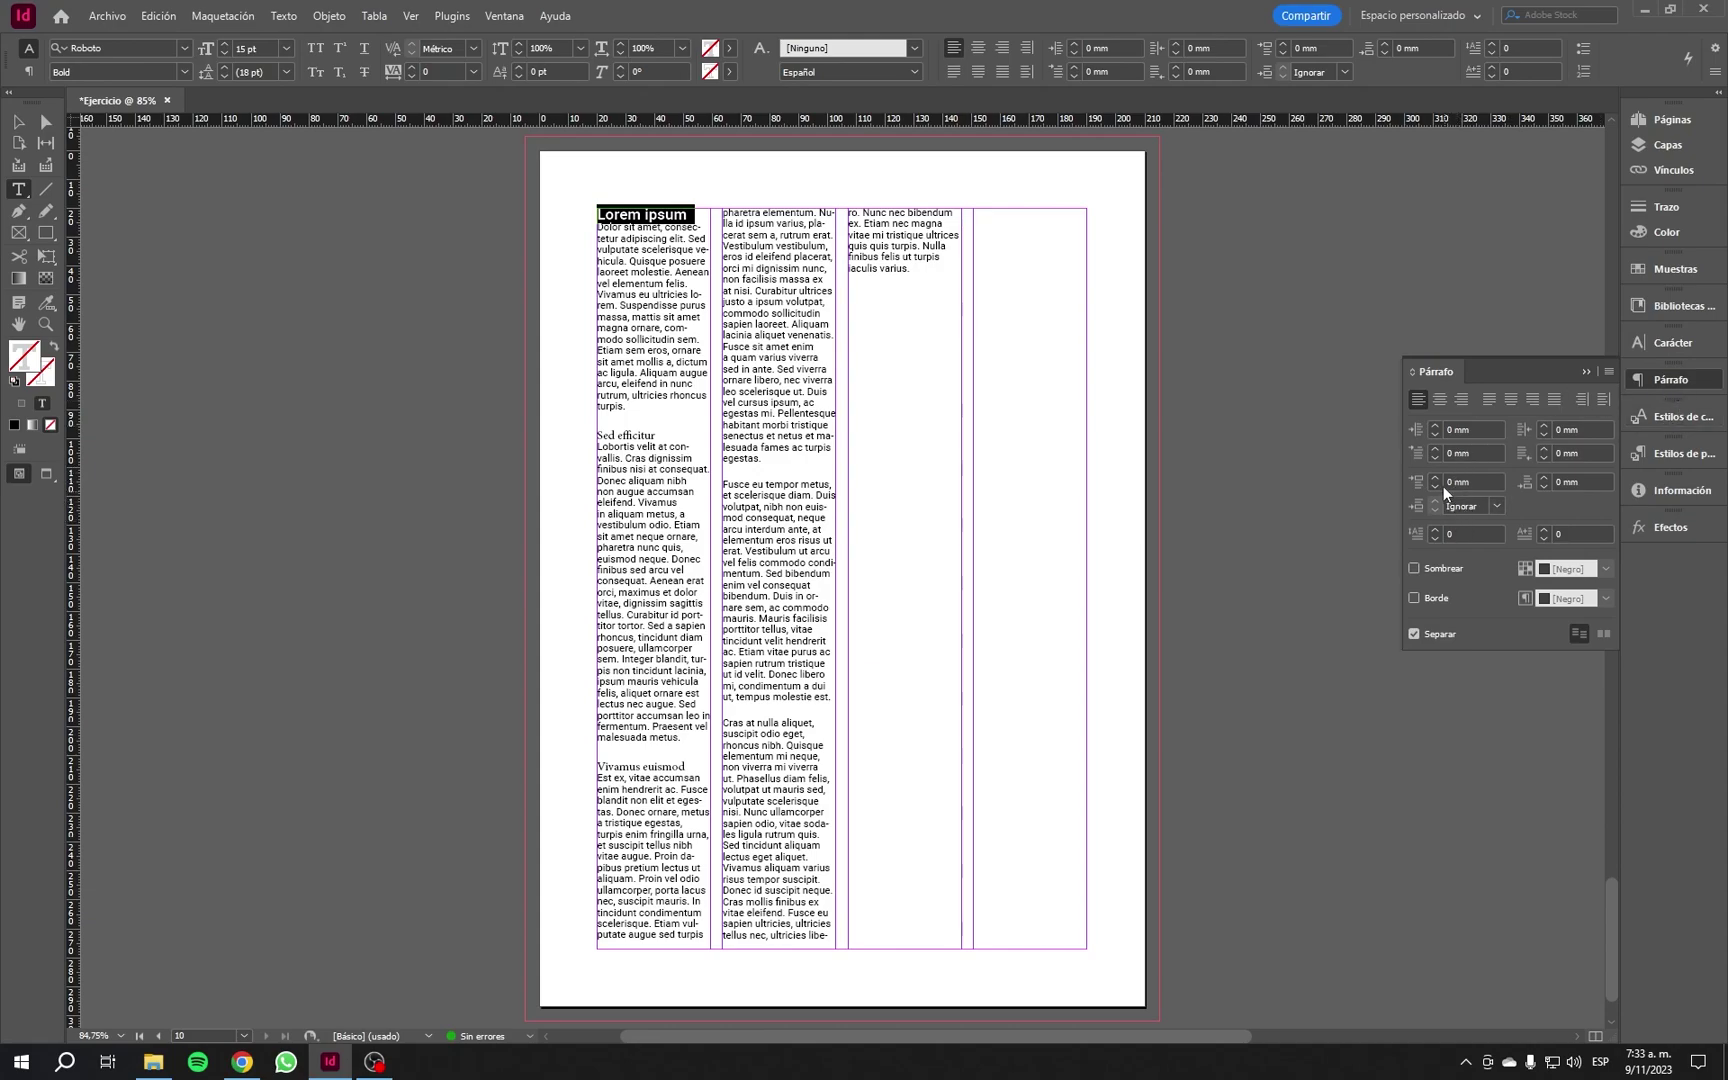
click(1543, 477)
click(1543, 477)
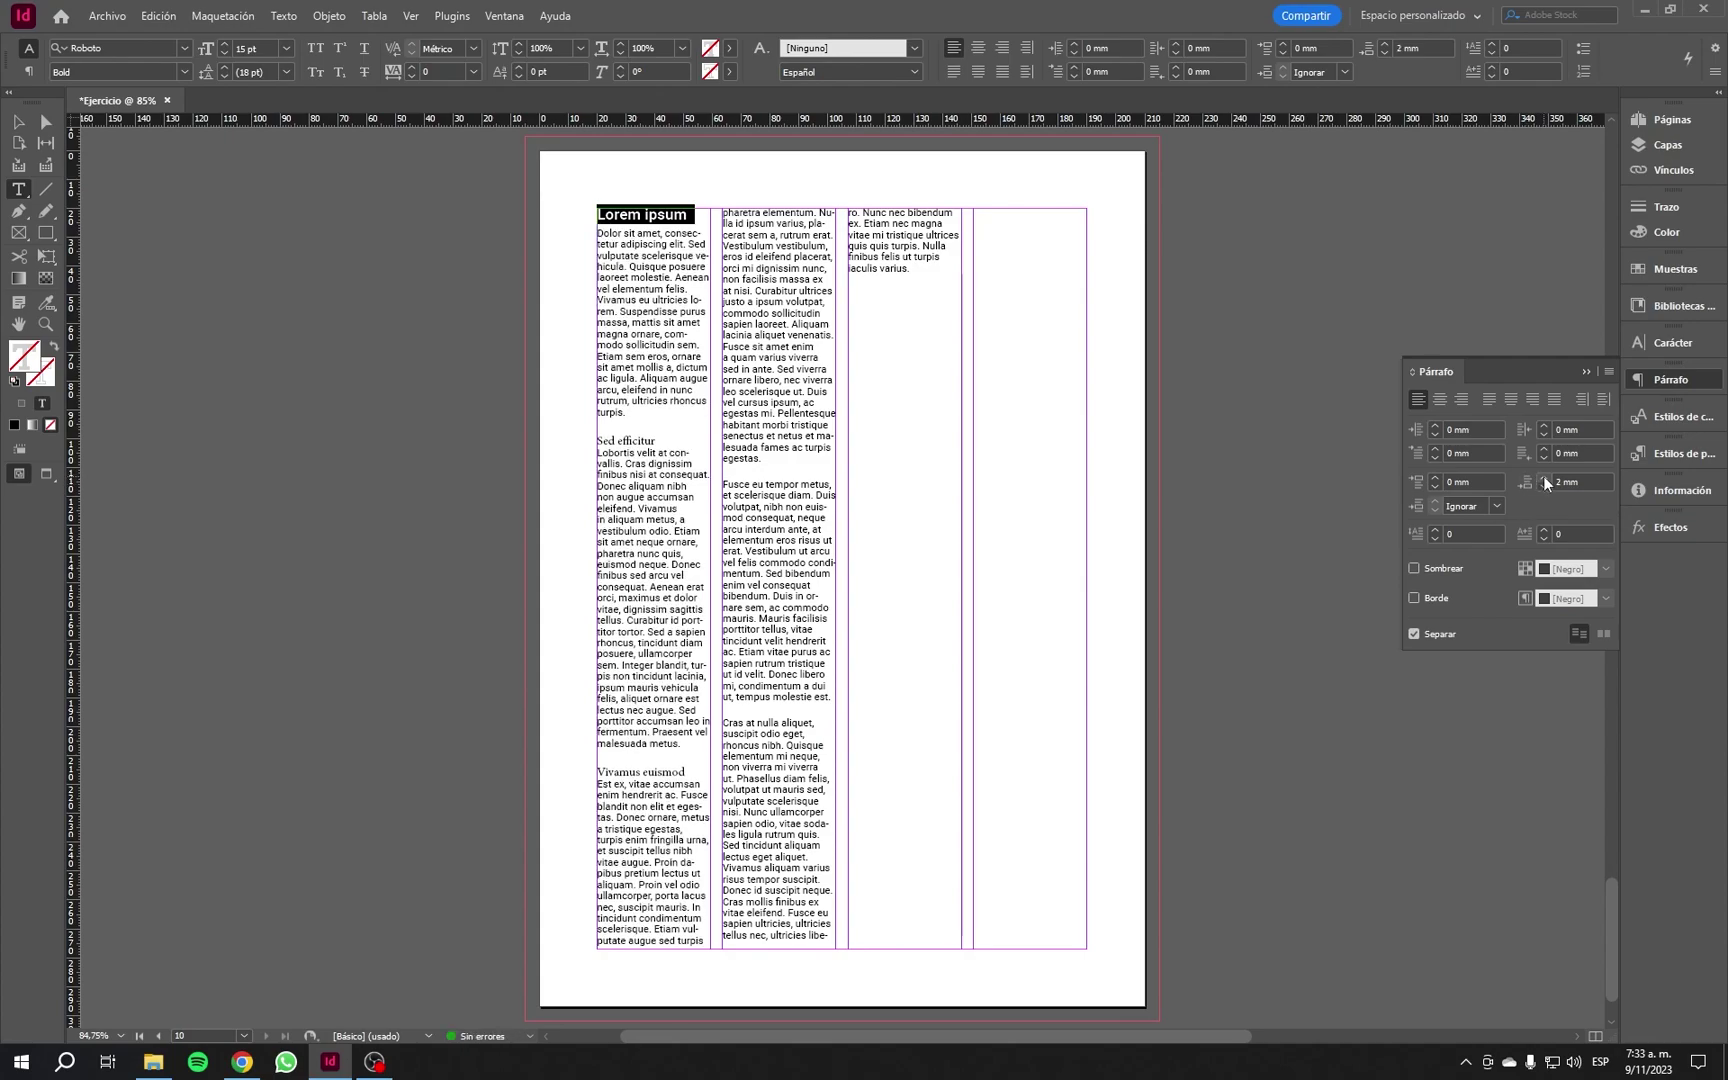
click(1543, 477)
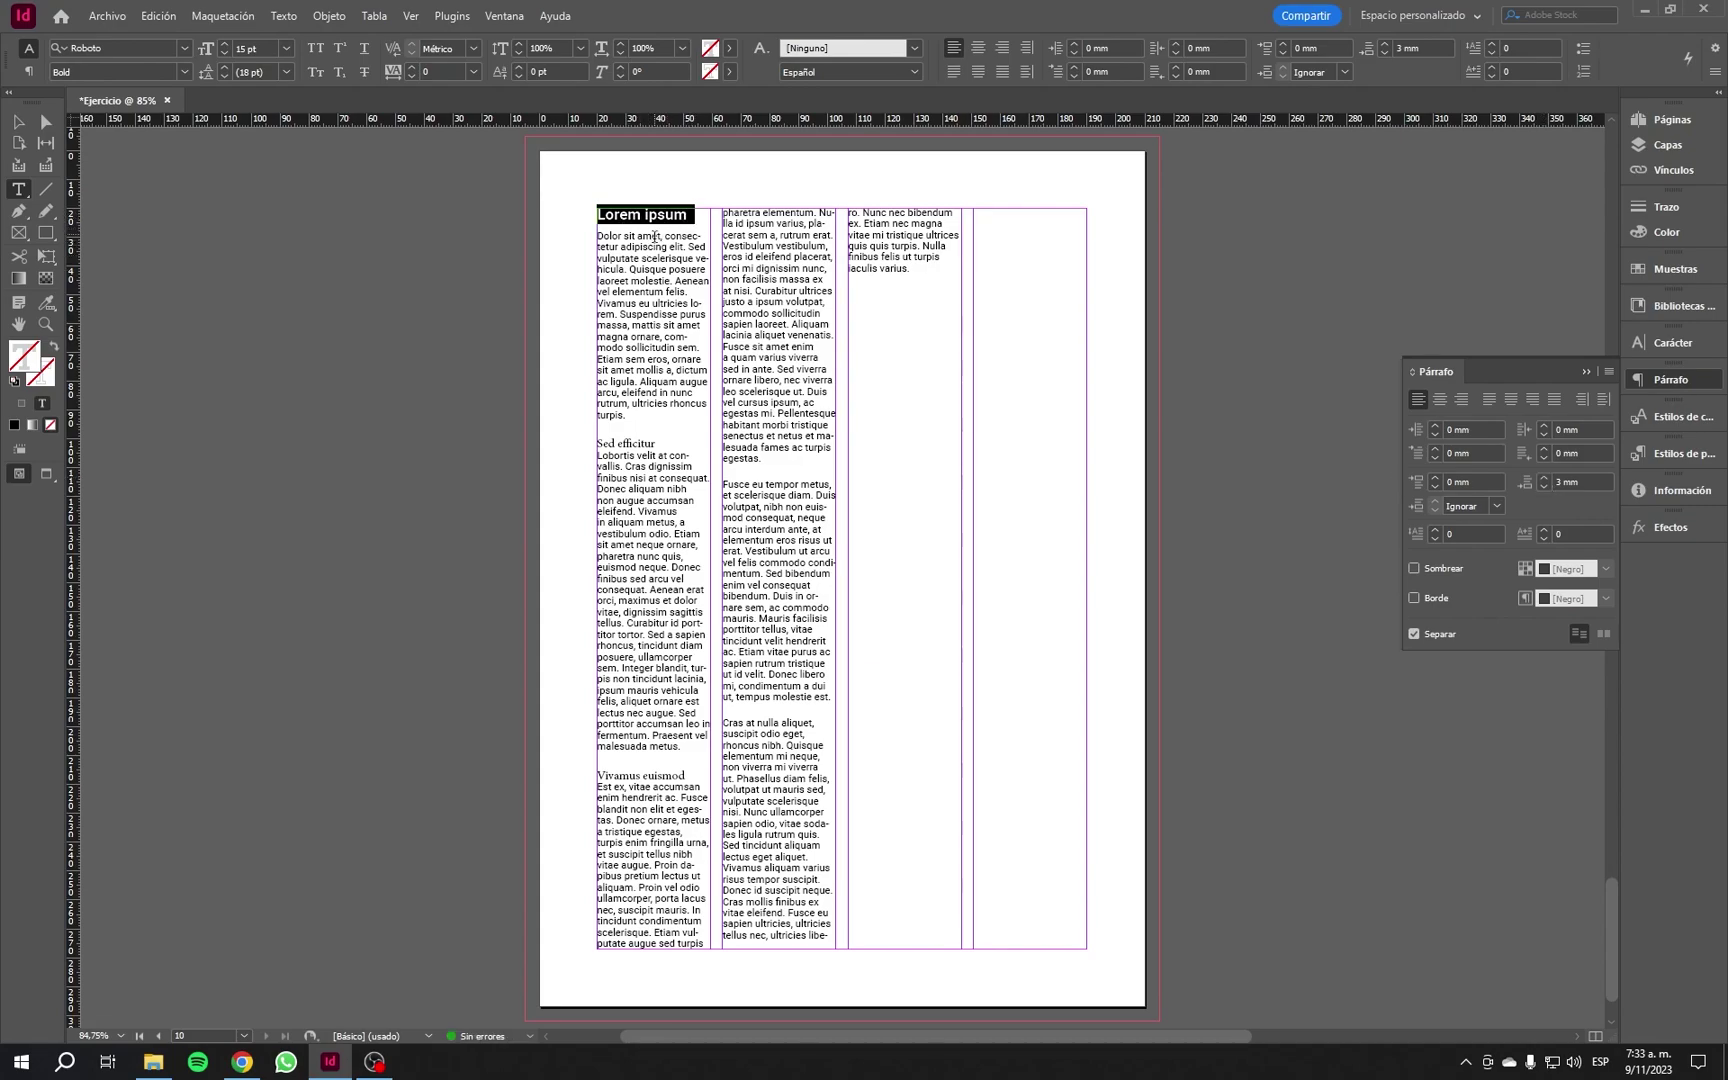
Step: Create a paragraph style from the formatted "Lorem ipsum" heading and name it "Titulos"
click(1660, 454)
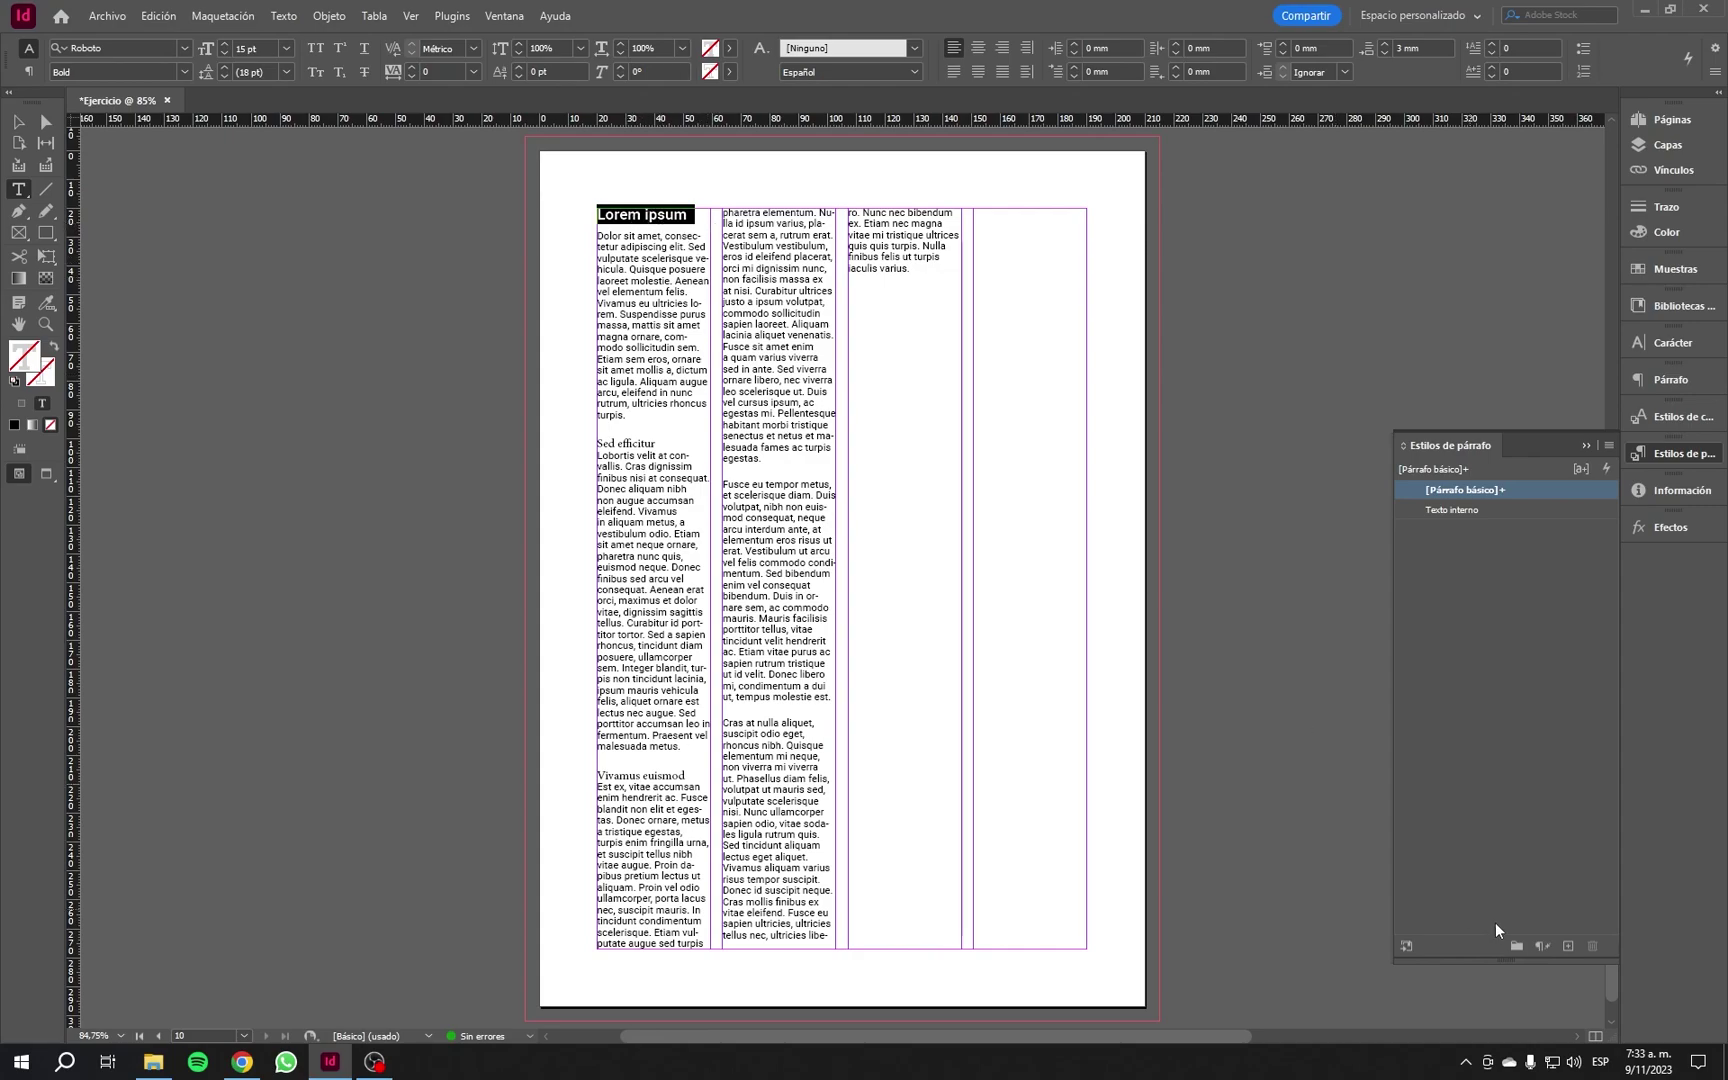
click(1567, 945)
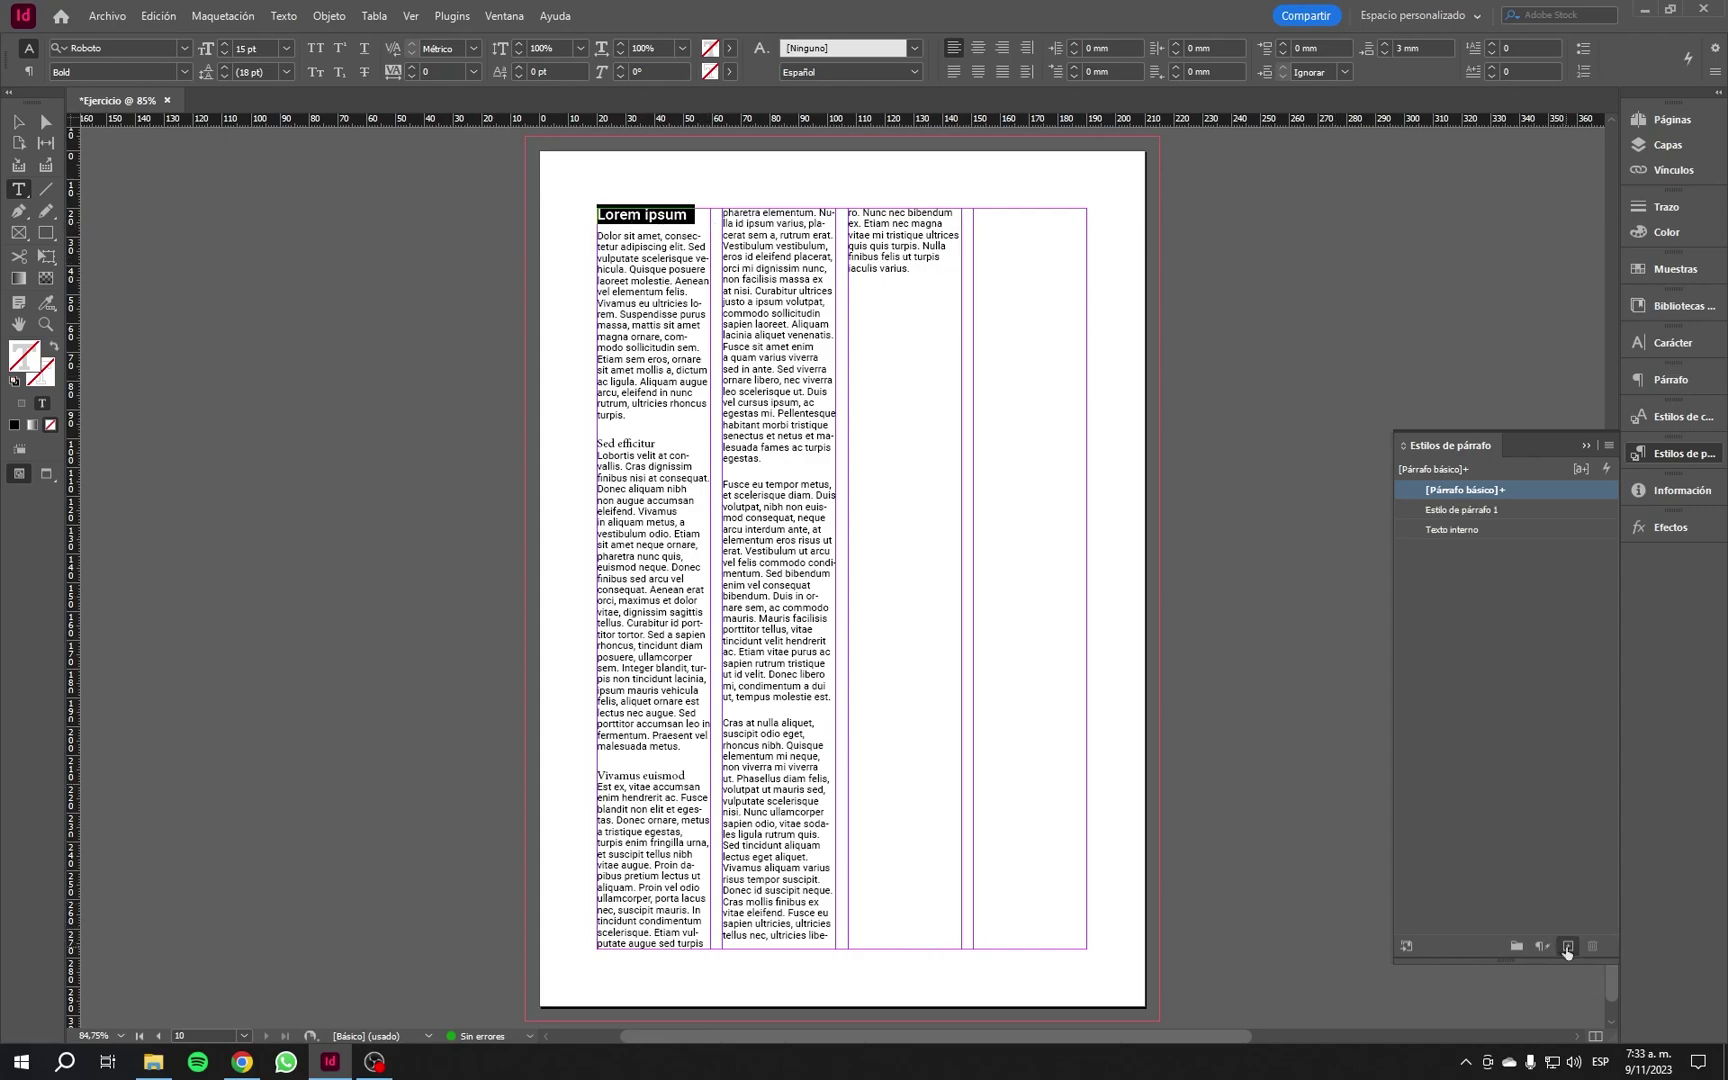
click(1481, 510)
click(1462, 510)
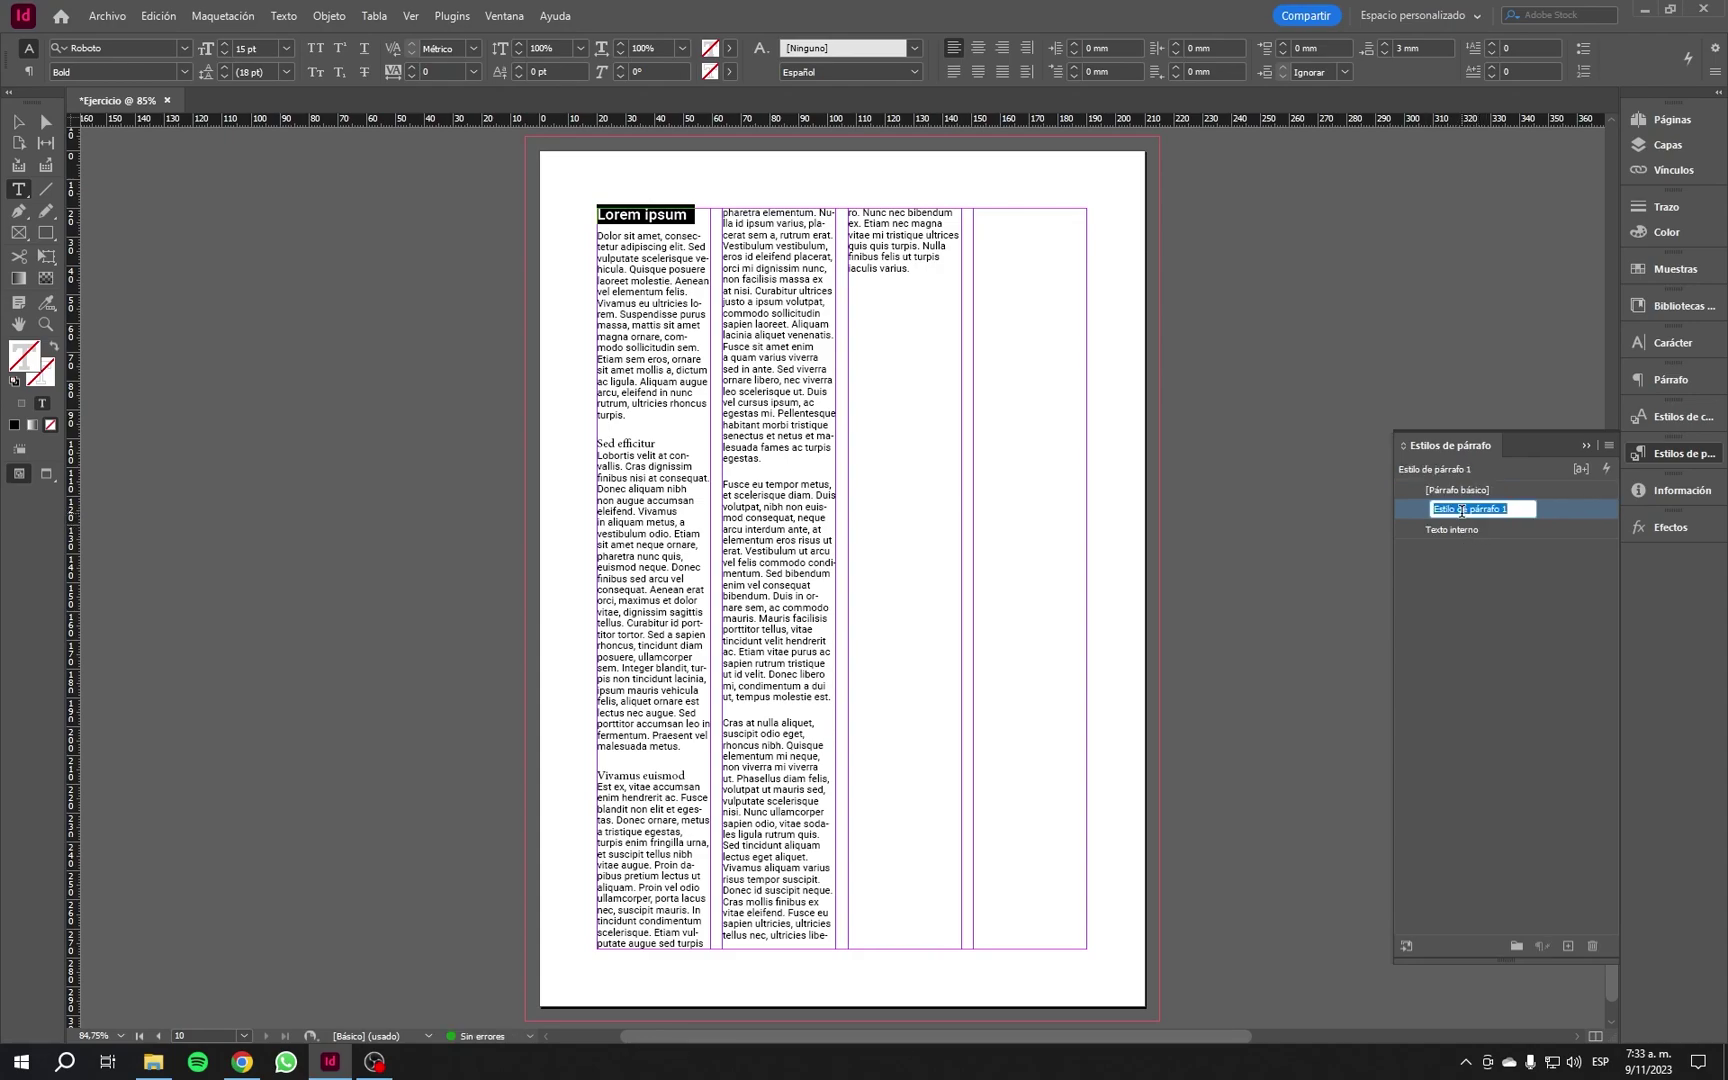
text(Titulos)
key(Return)
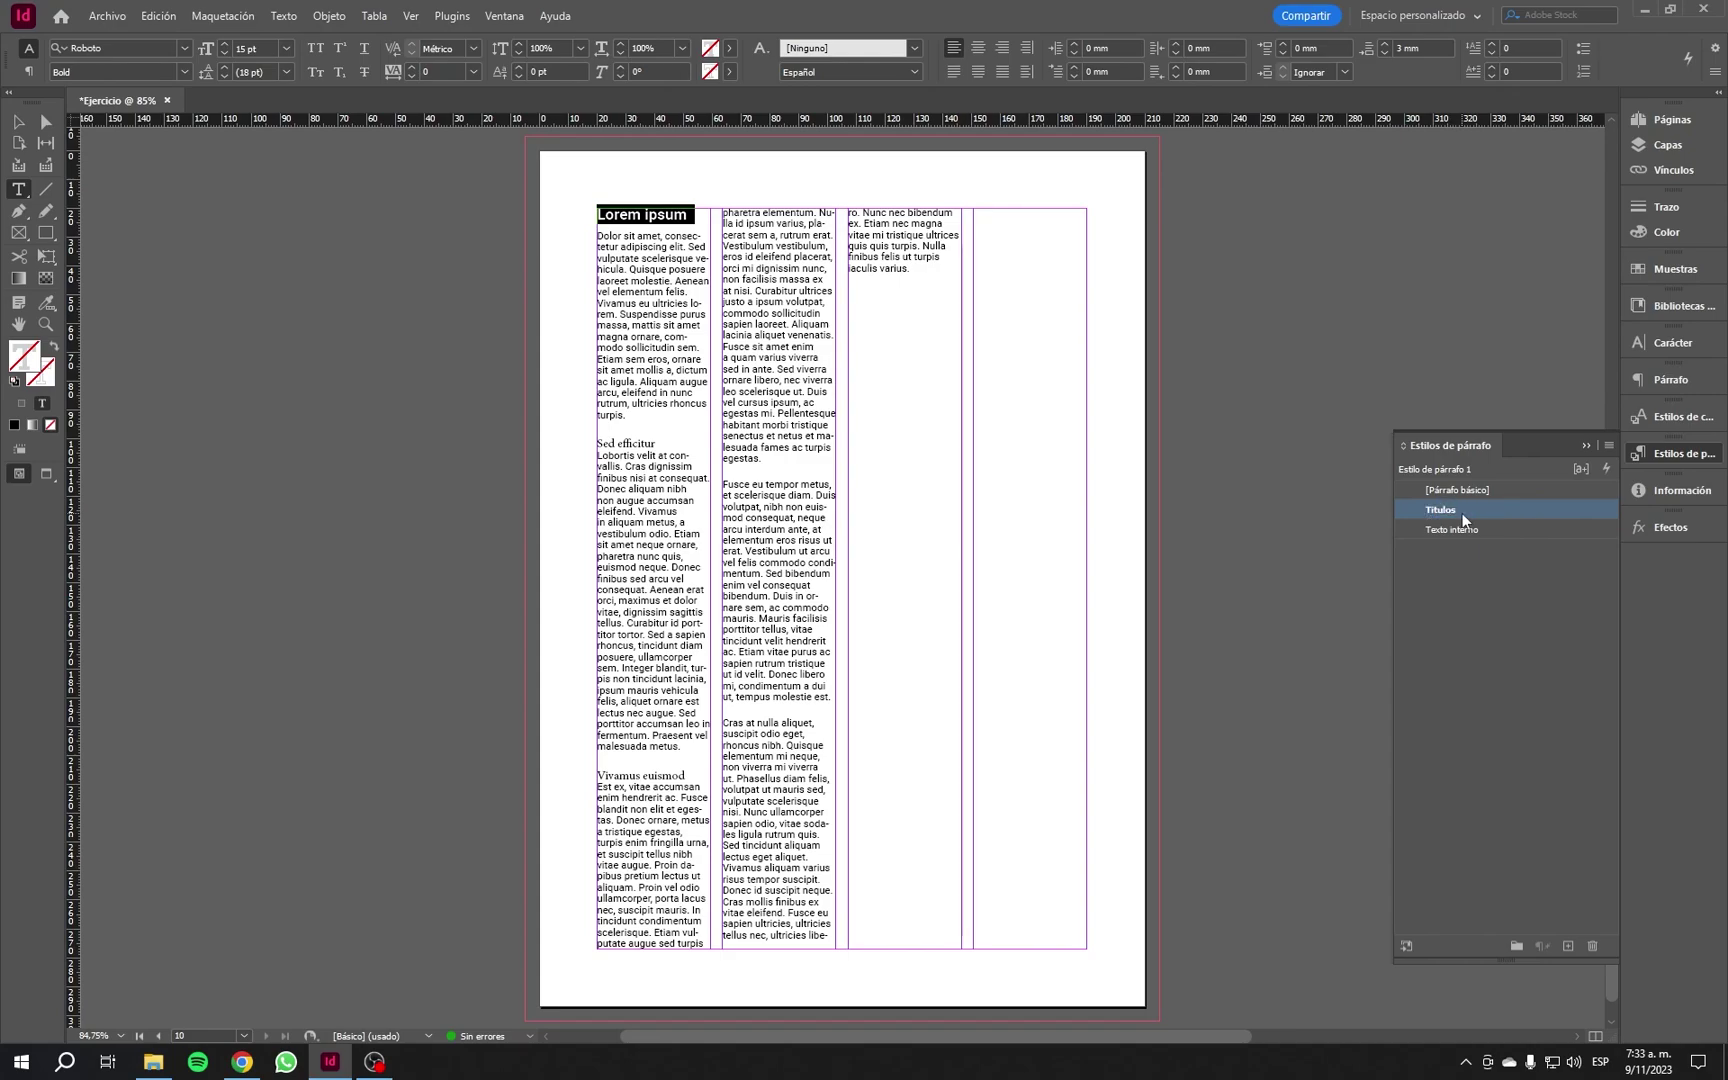
Step: Apply the "Titulos" paragraph style to the "Sed efficitur" heading
triple_click(640, 443)
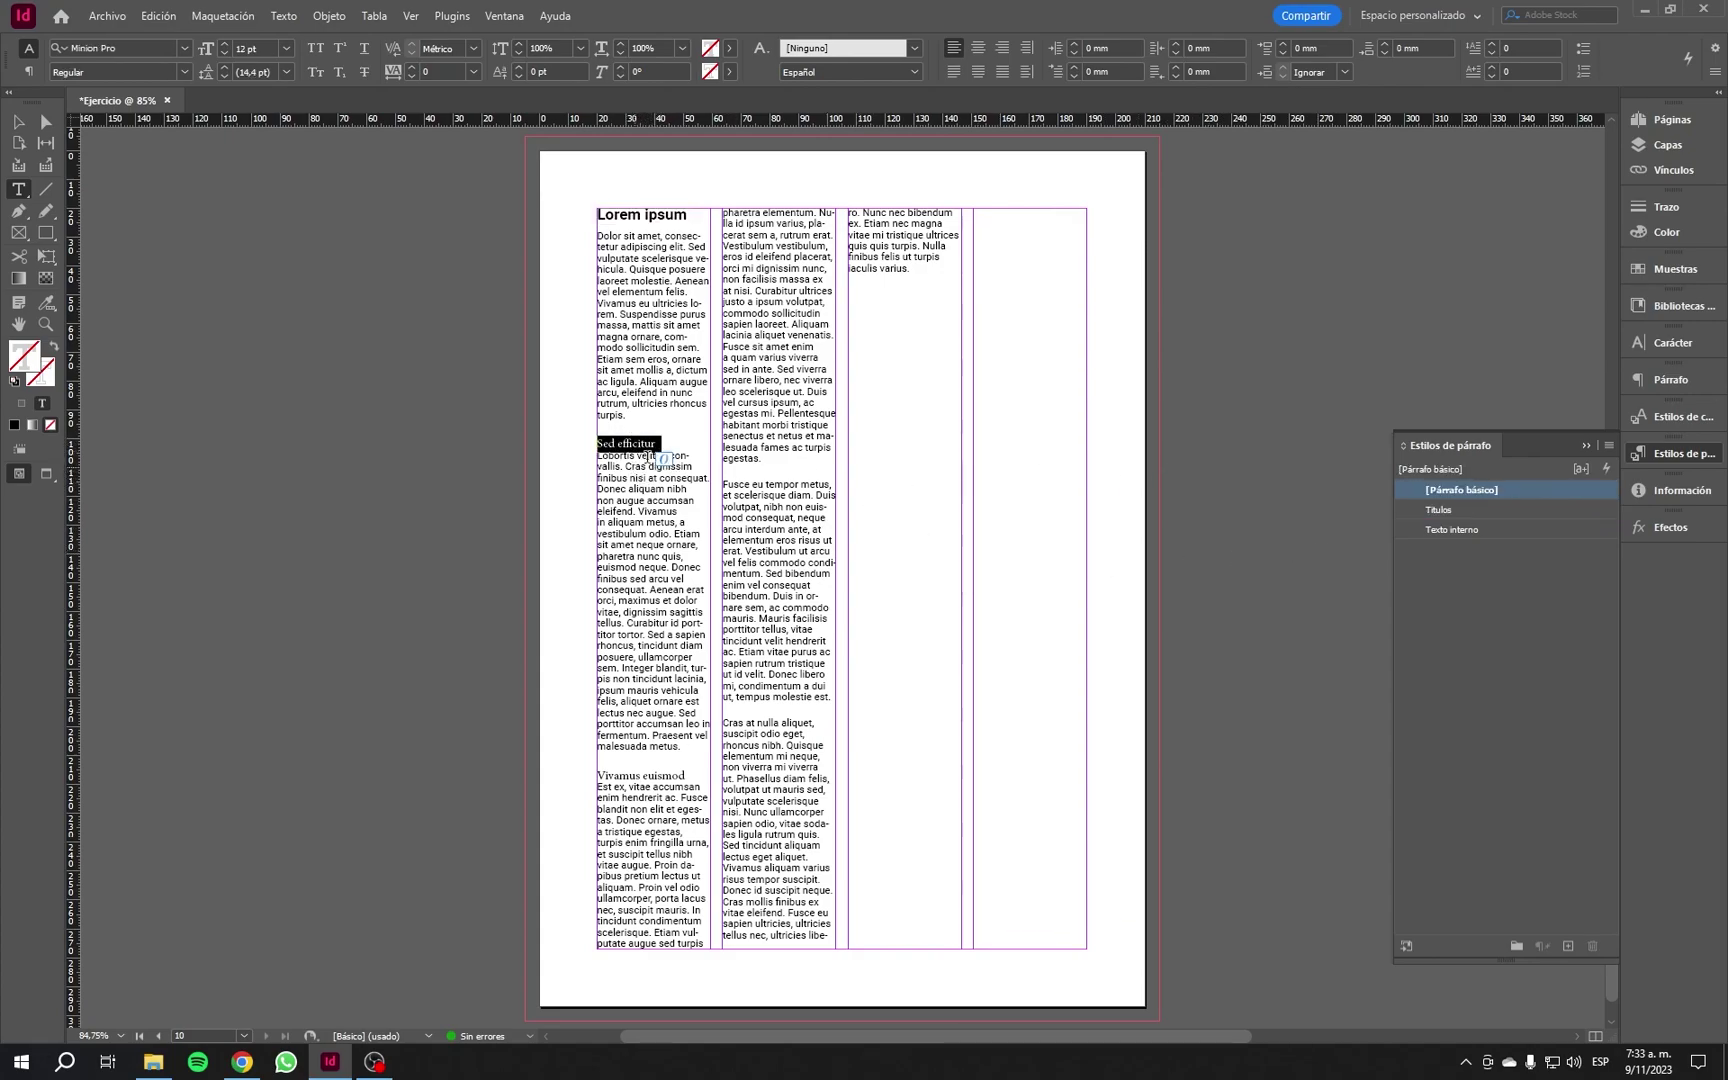
click(1440, 510)
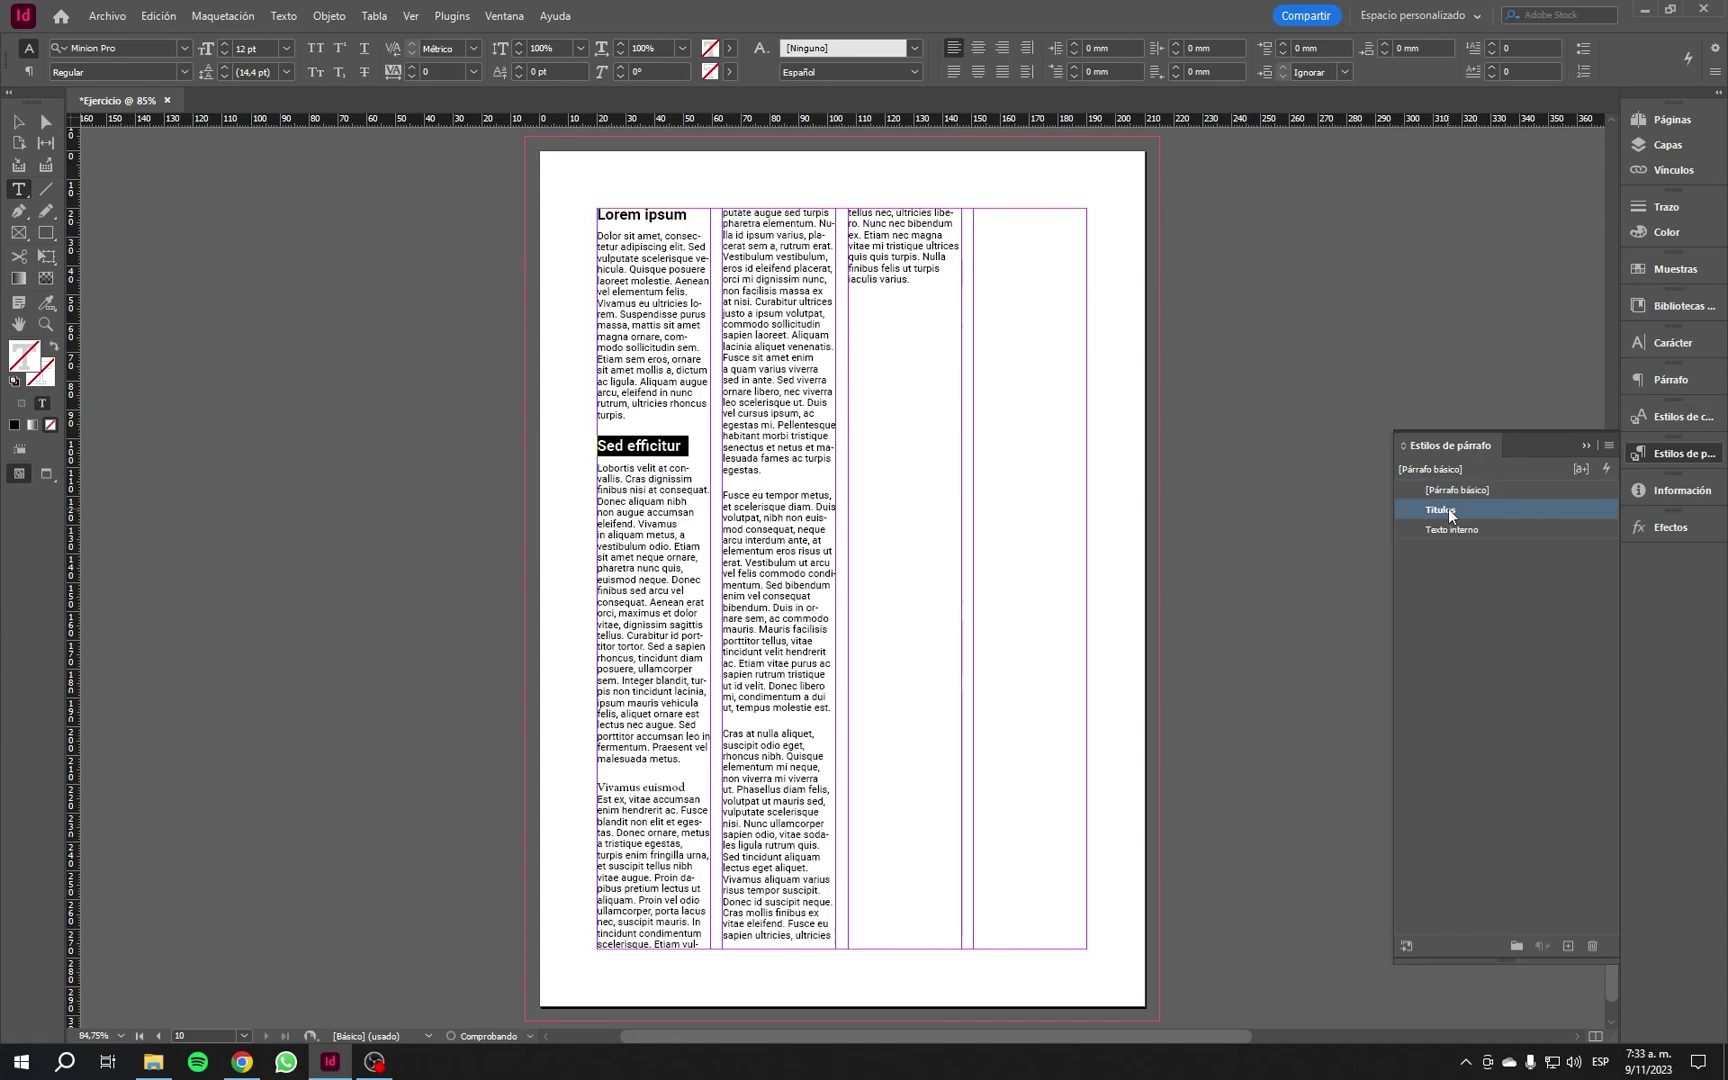
Step: Apply the "Titulos" paragraph style to the "Vivamus euismod" heading
drag(597, 787, 689, 787)
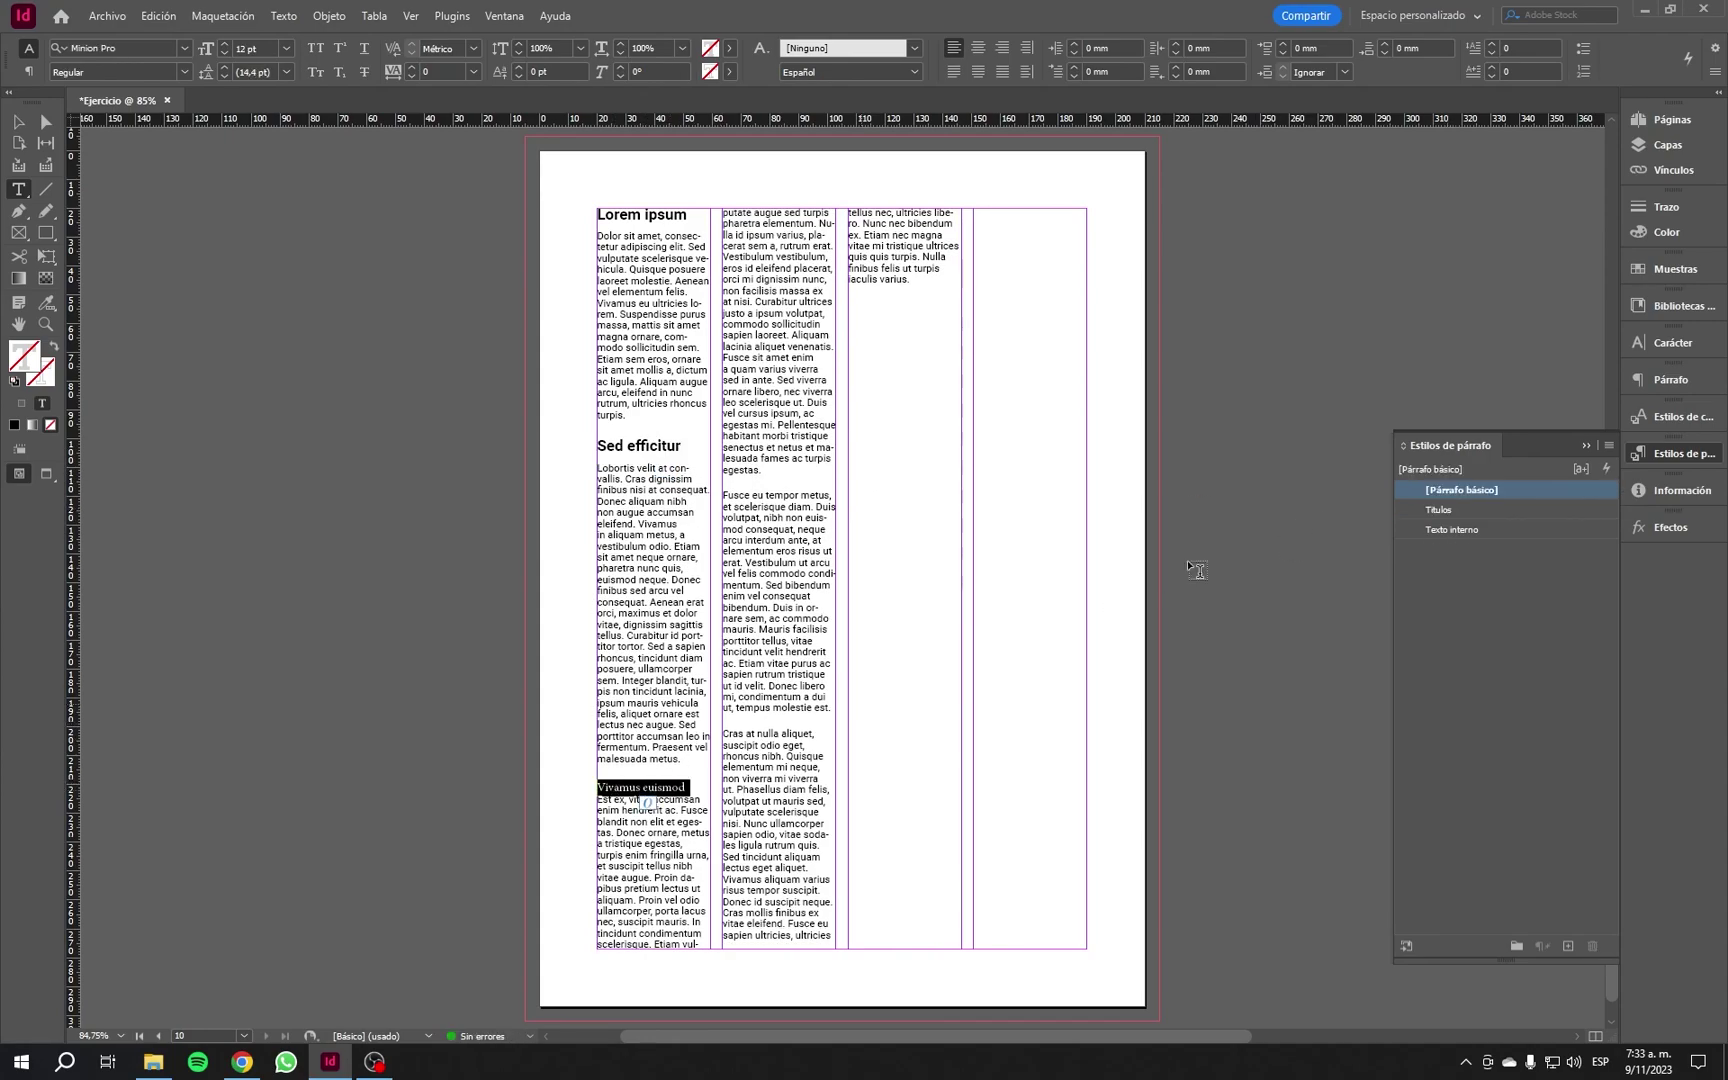
click(1447, 509)
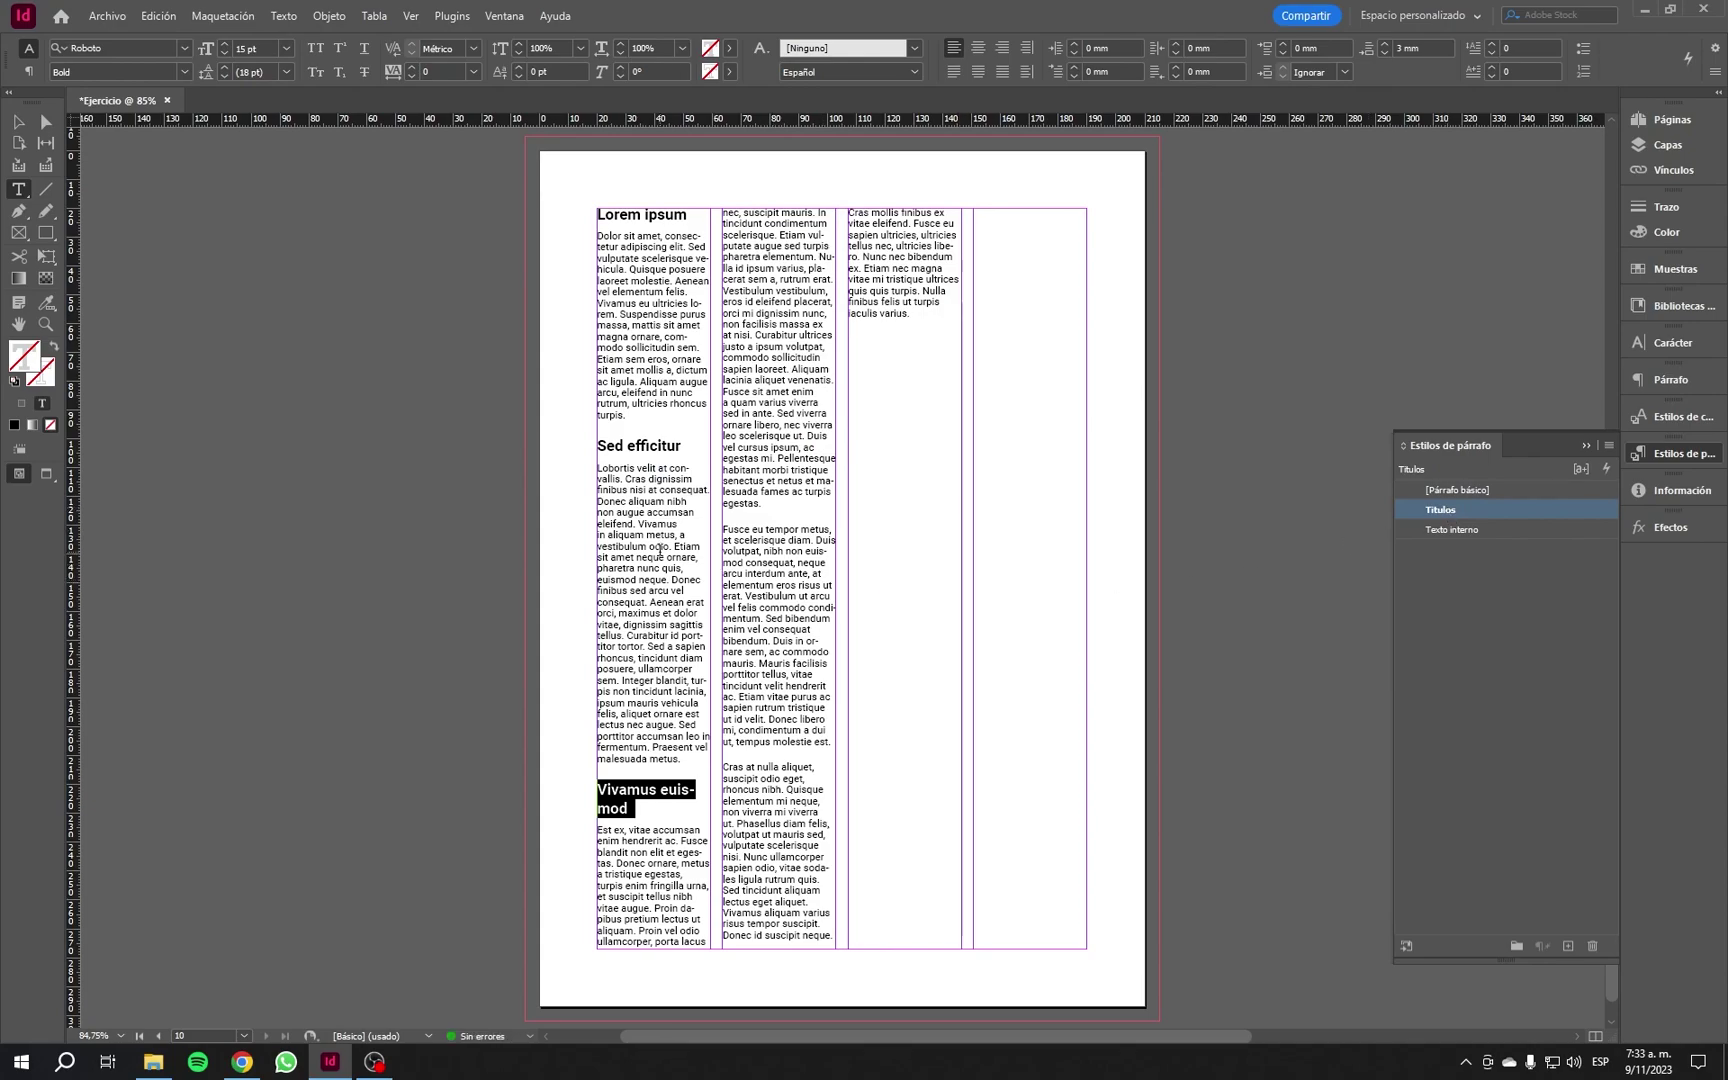
Step: Inspect the basic character formats of the "Titulos" style, cancel, and reapply "Texto interno" to the paragraph under "Sed efficitur"
click(660, 551)
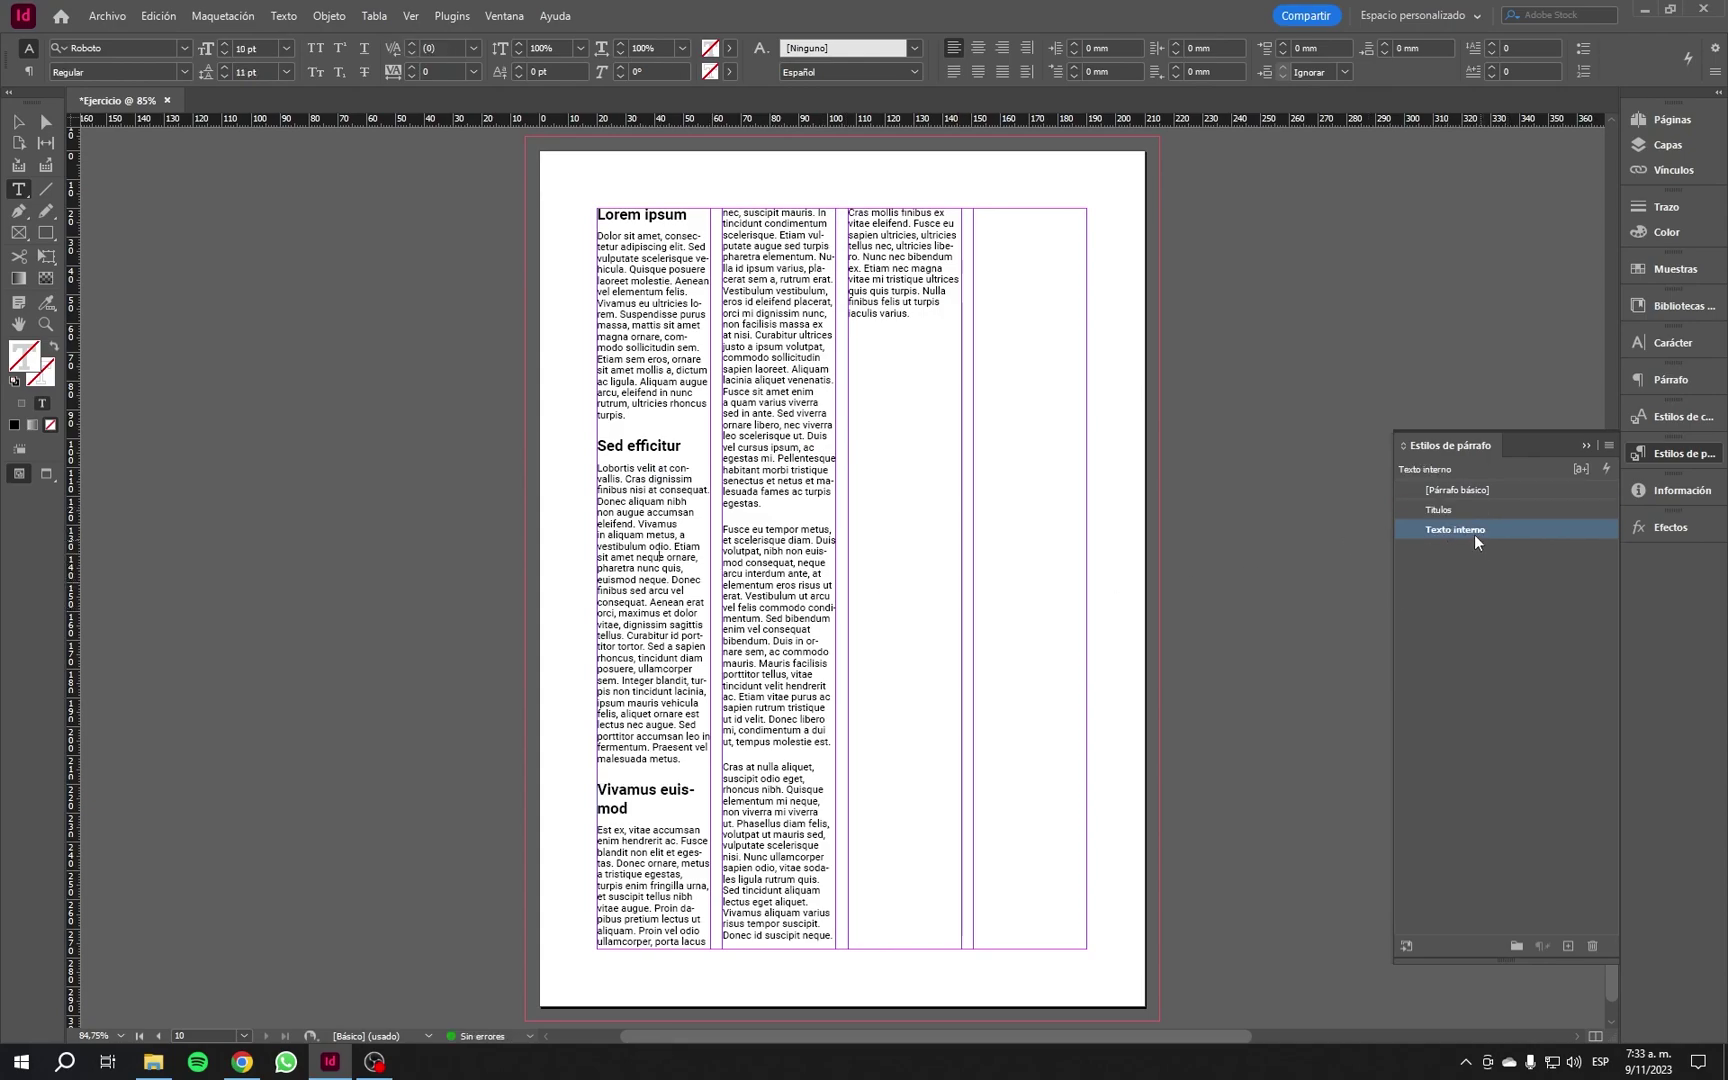
double_click(1446, 508)
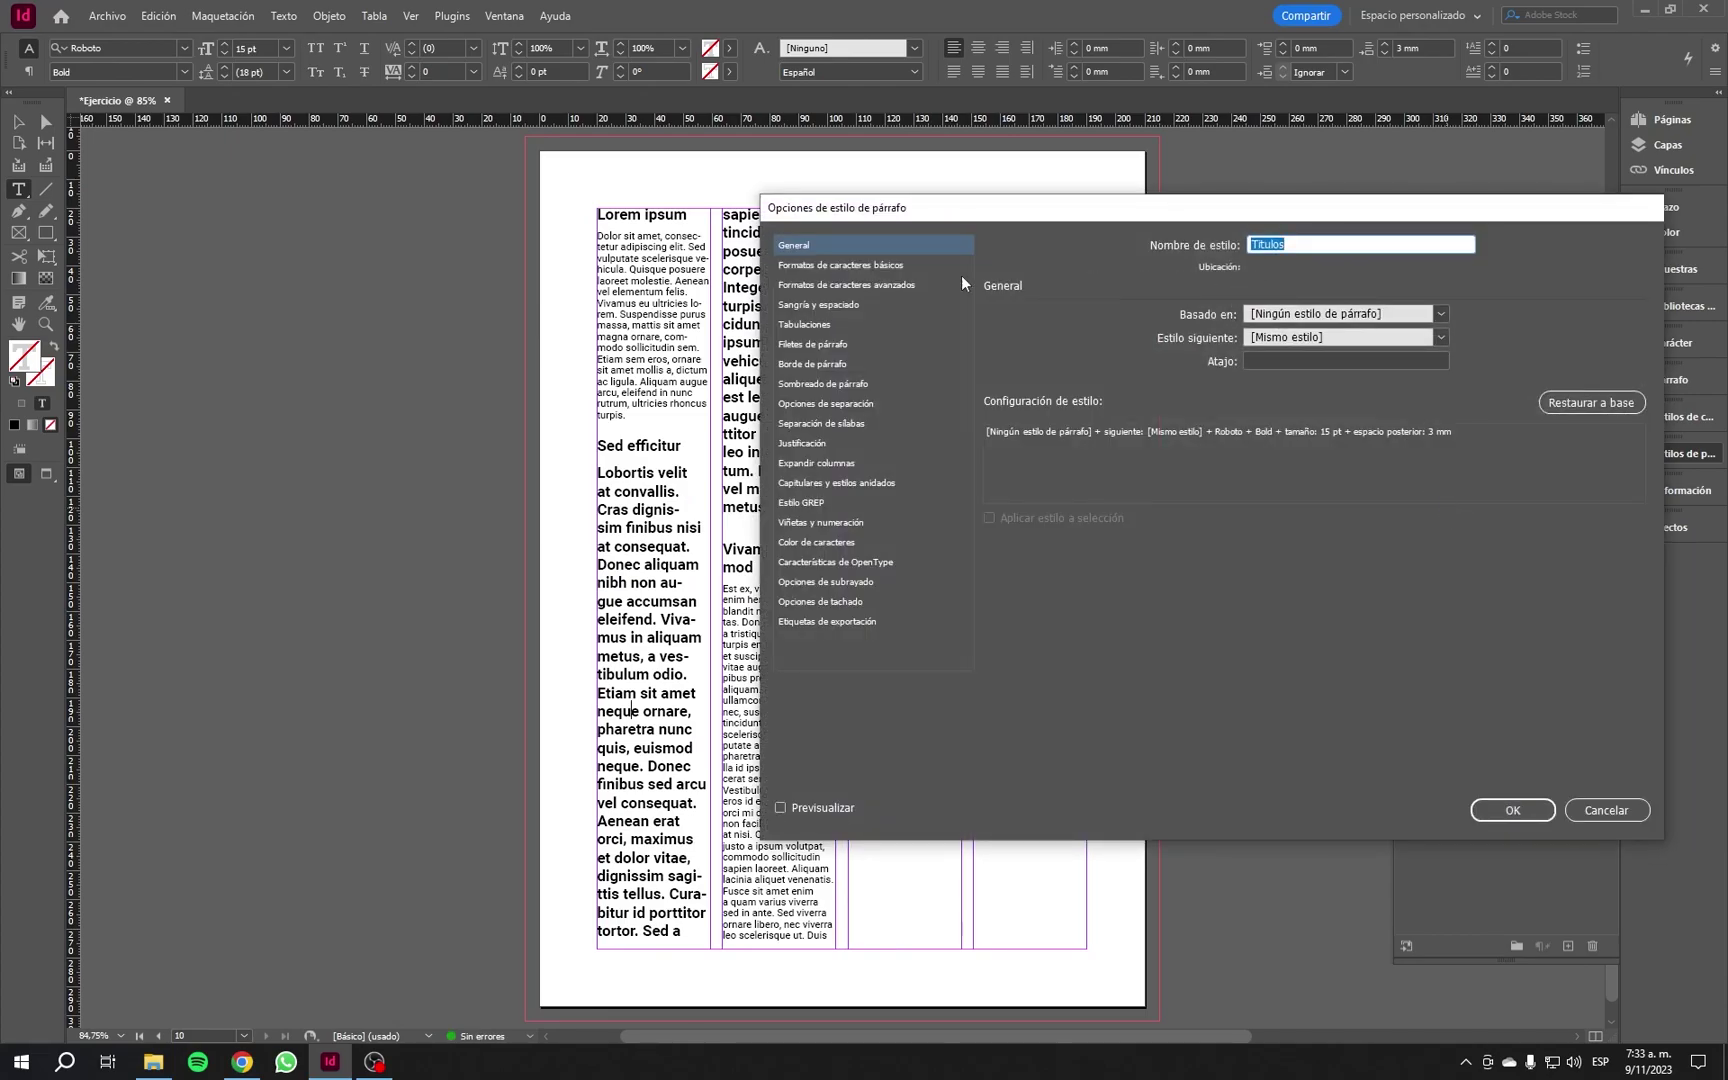
click(828, 265)
click(1626, 806)
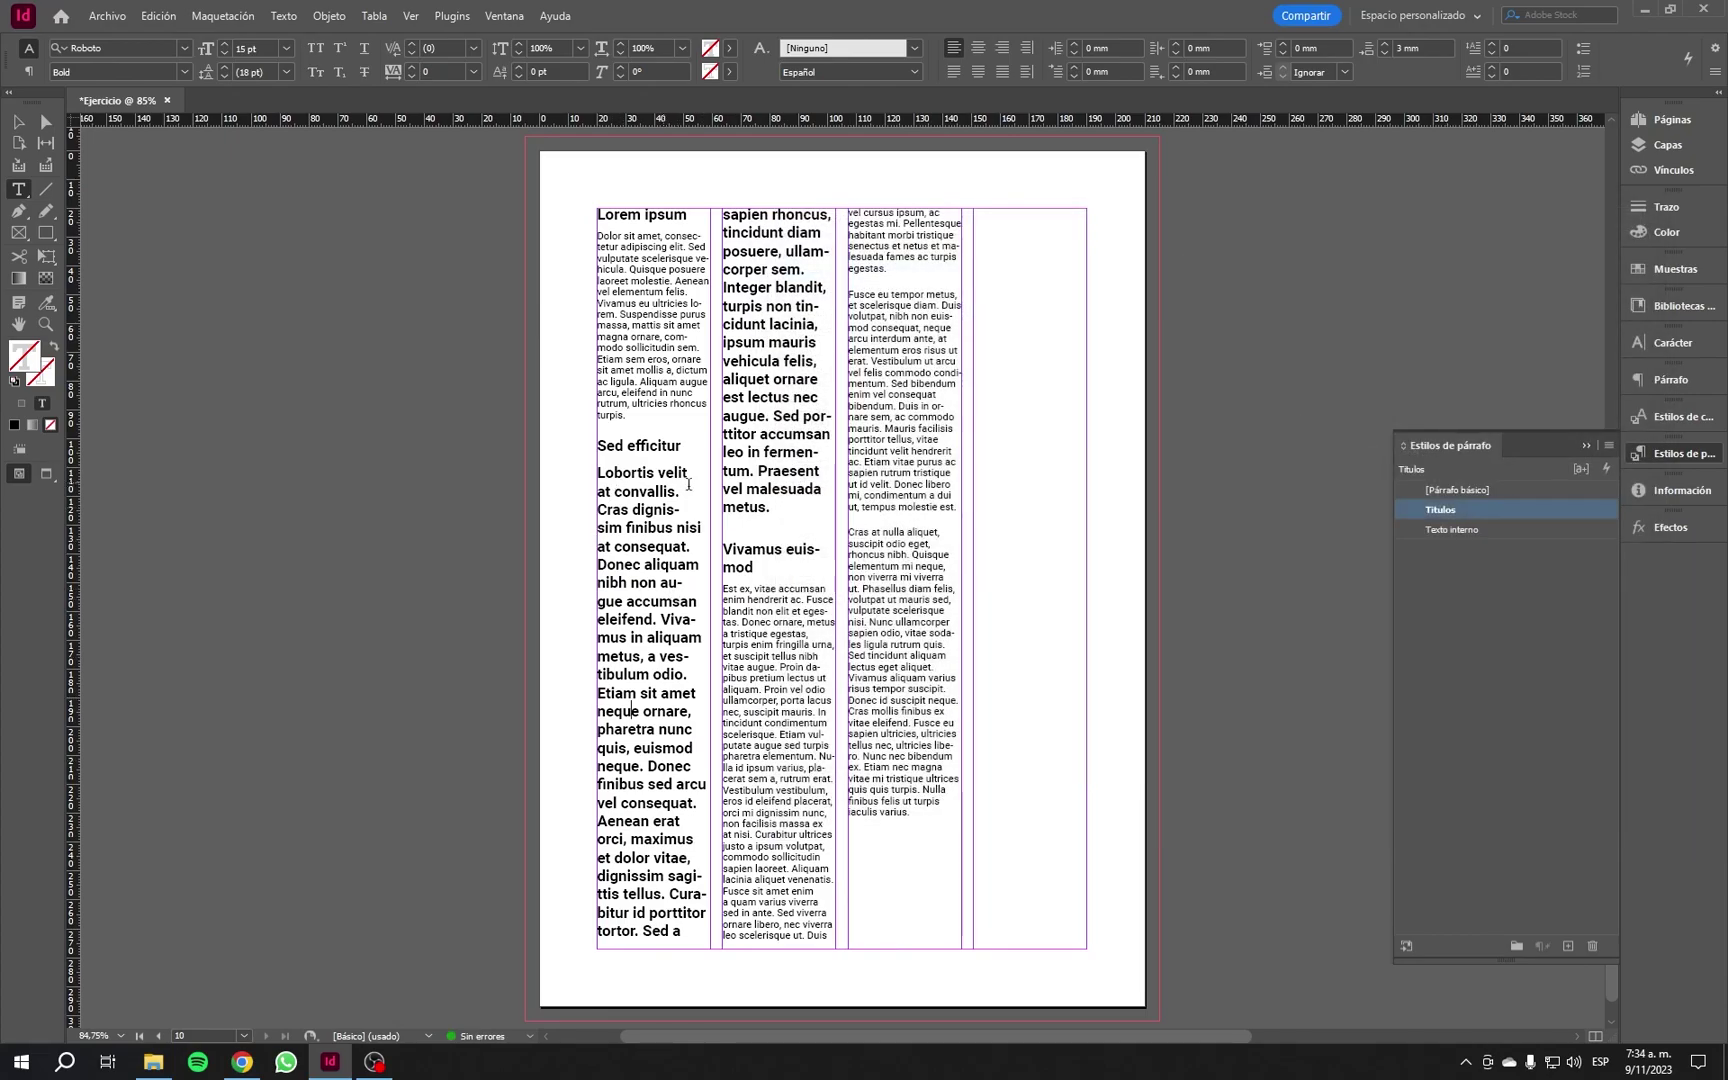
click(1451, 529)
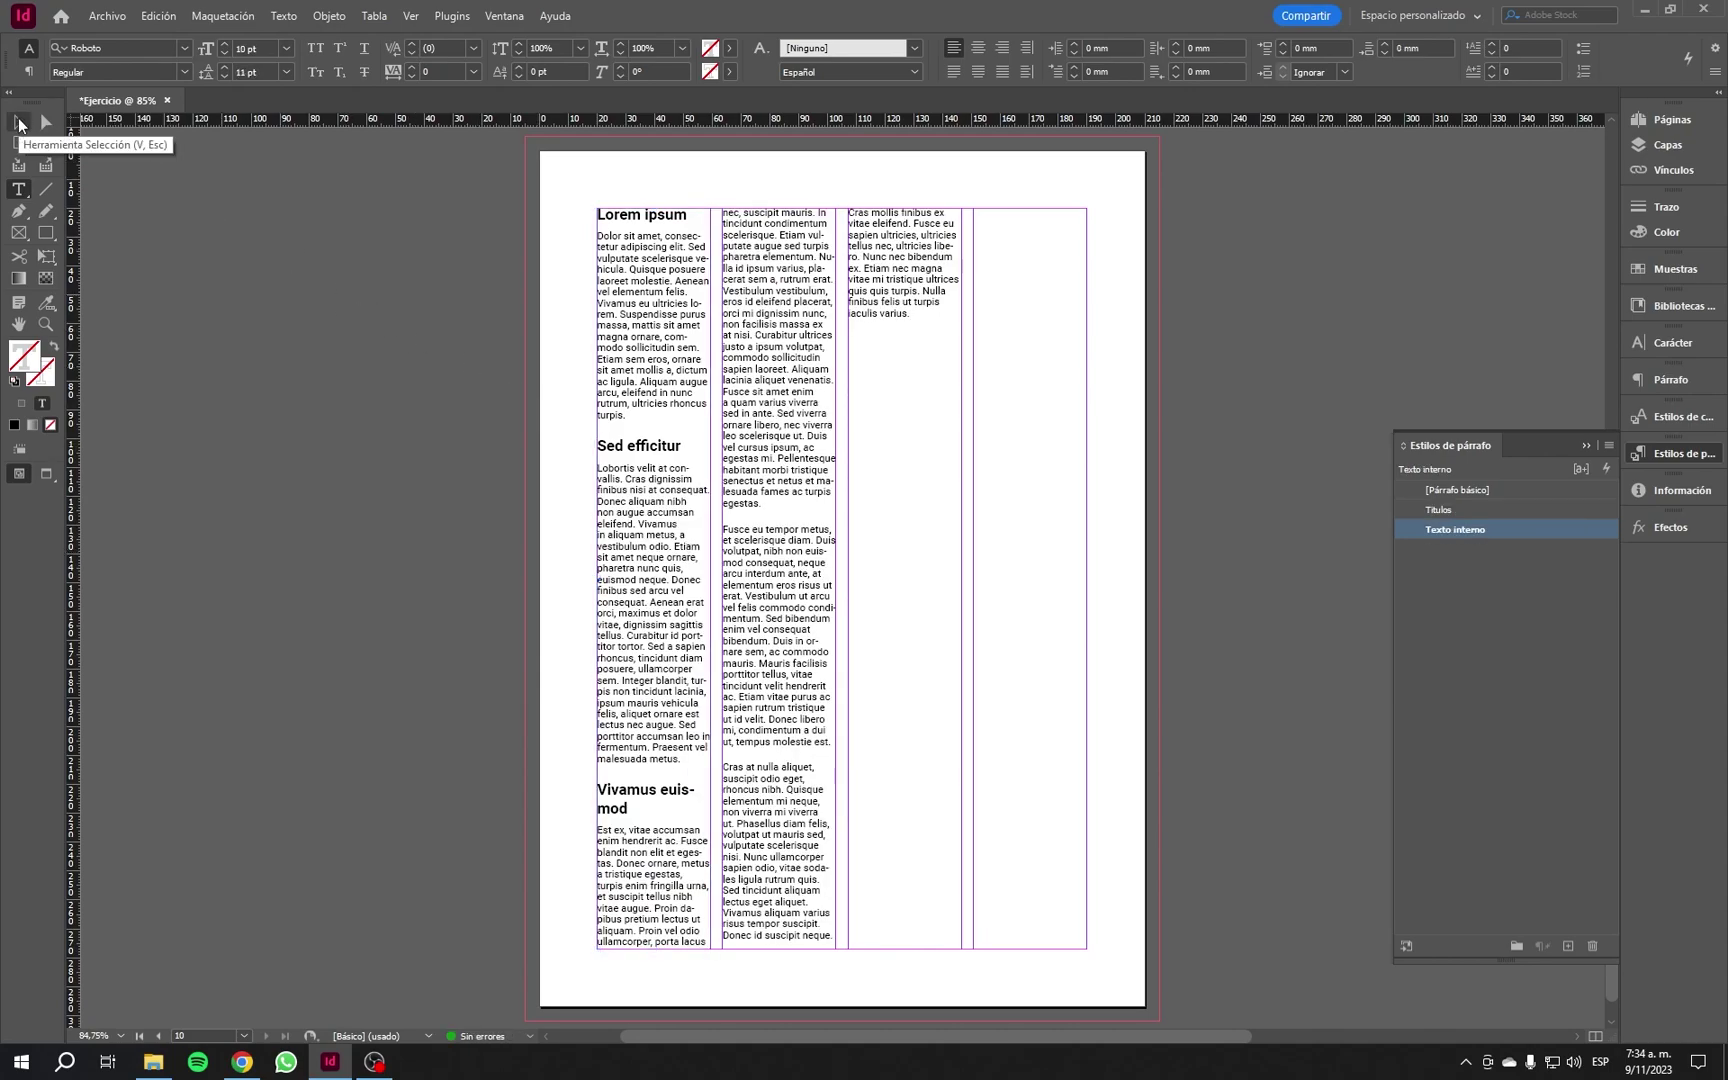
Step: Try centred, right and justified alignment on the paragraph under "Vivamus euismod", ending with left alignment
click(19, 123)
click(937, 390)
key(ctrl+z)
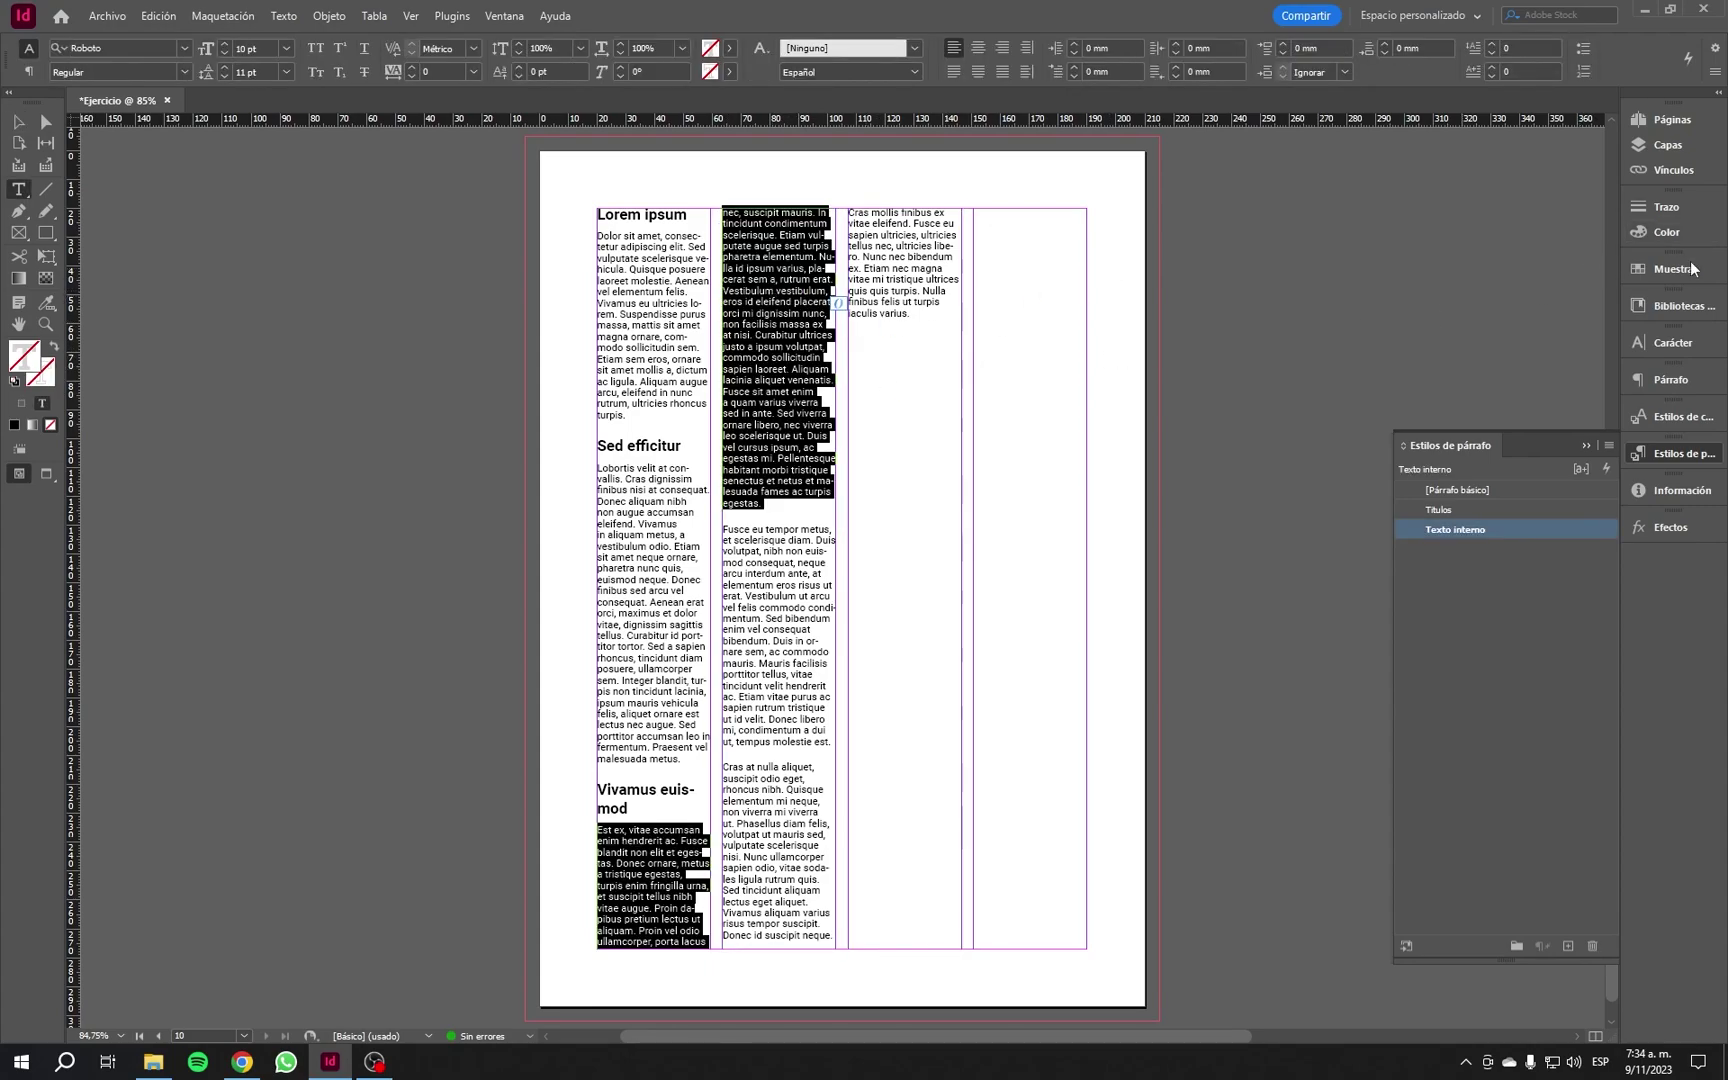
click(1670, 381)
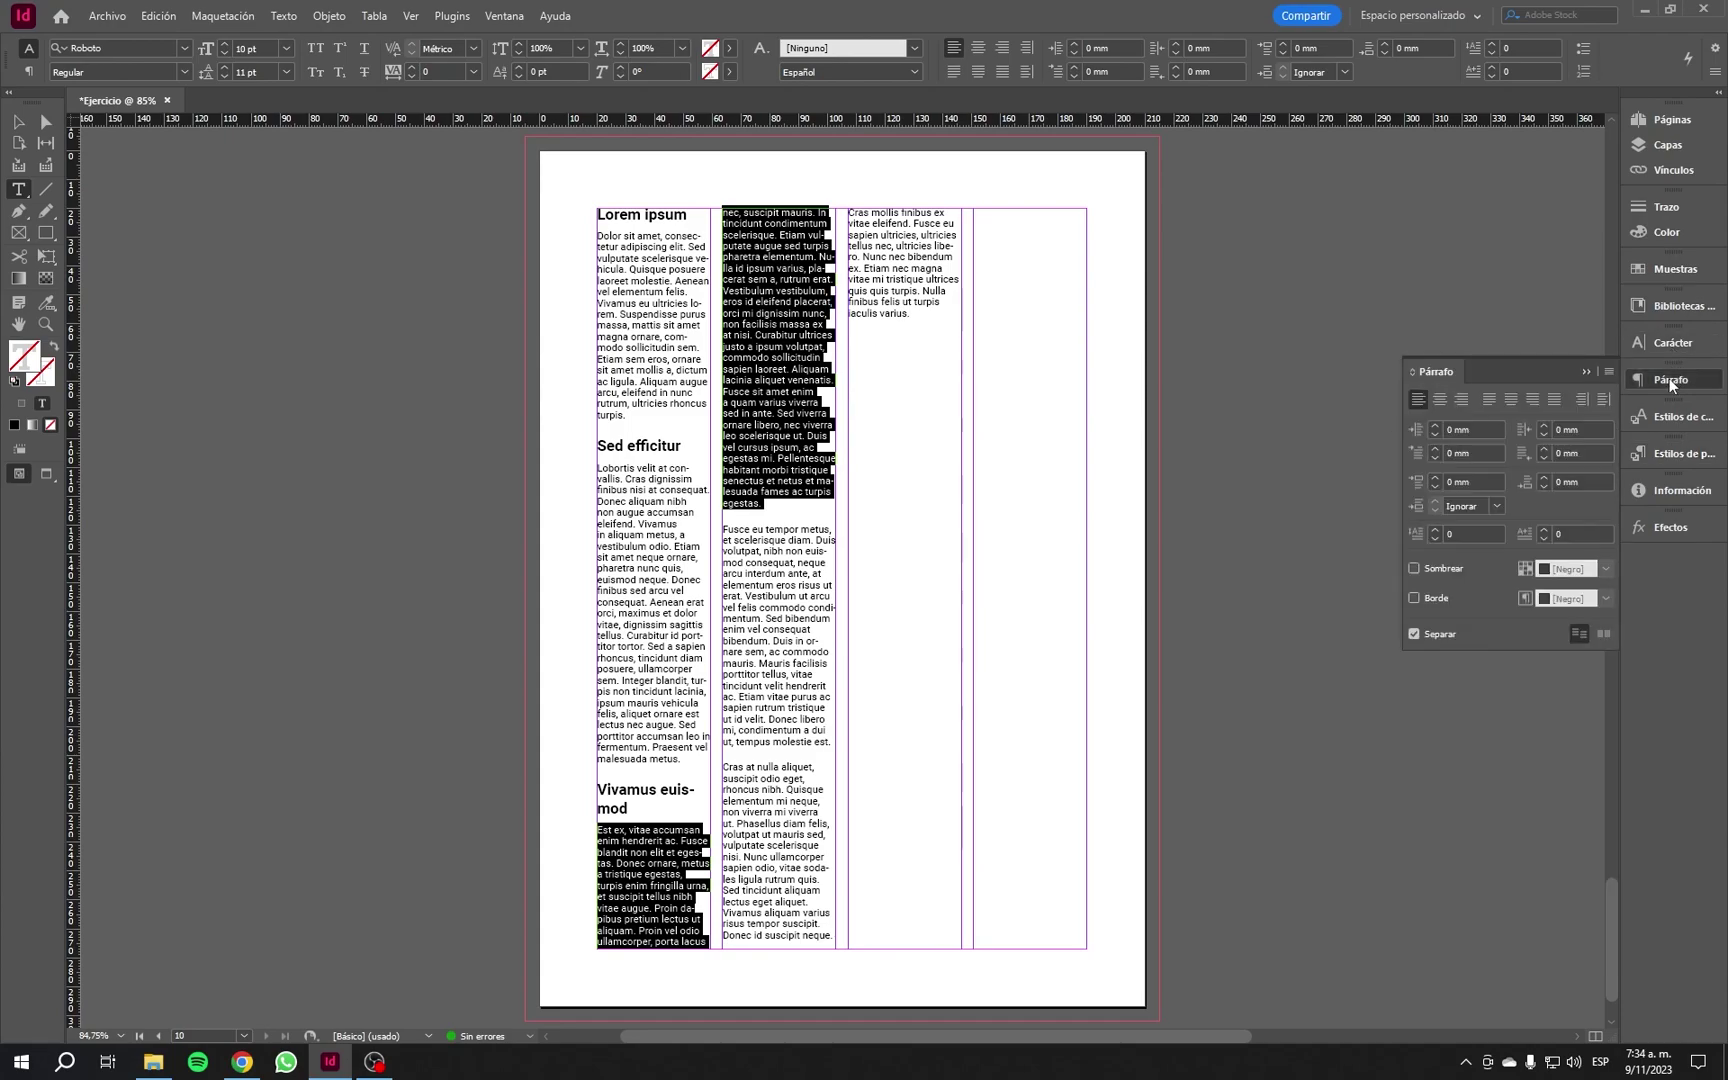
key(ctrl+shift+c)
key(ctrl+shift+r)
click(1420, 399)
click(1490, 405)
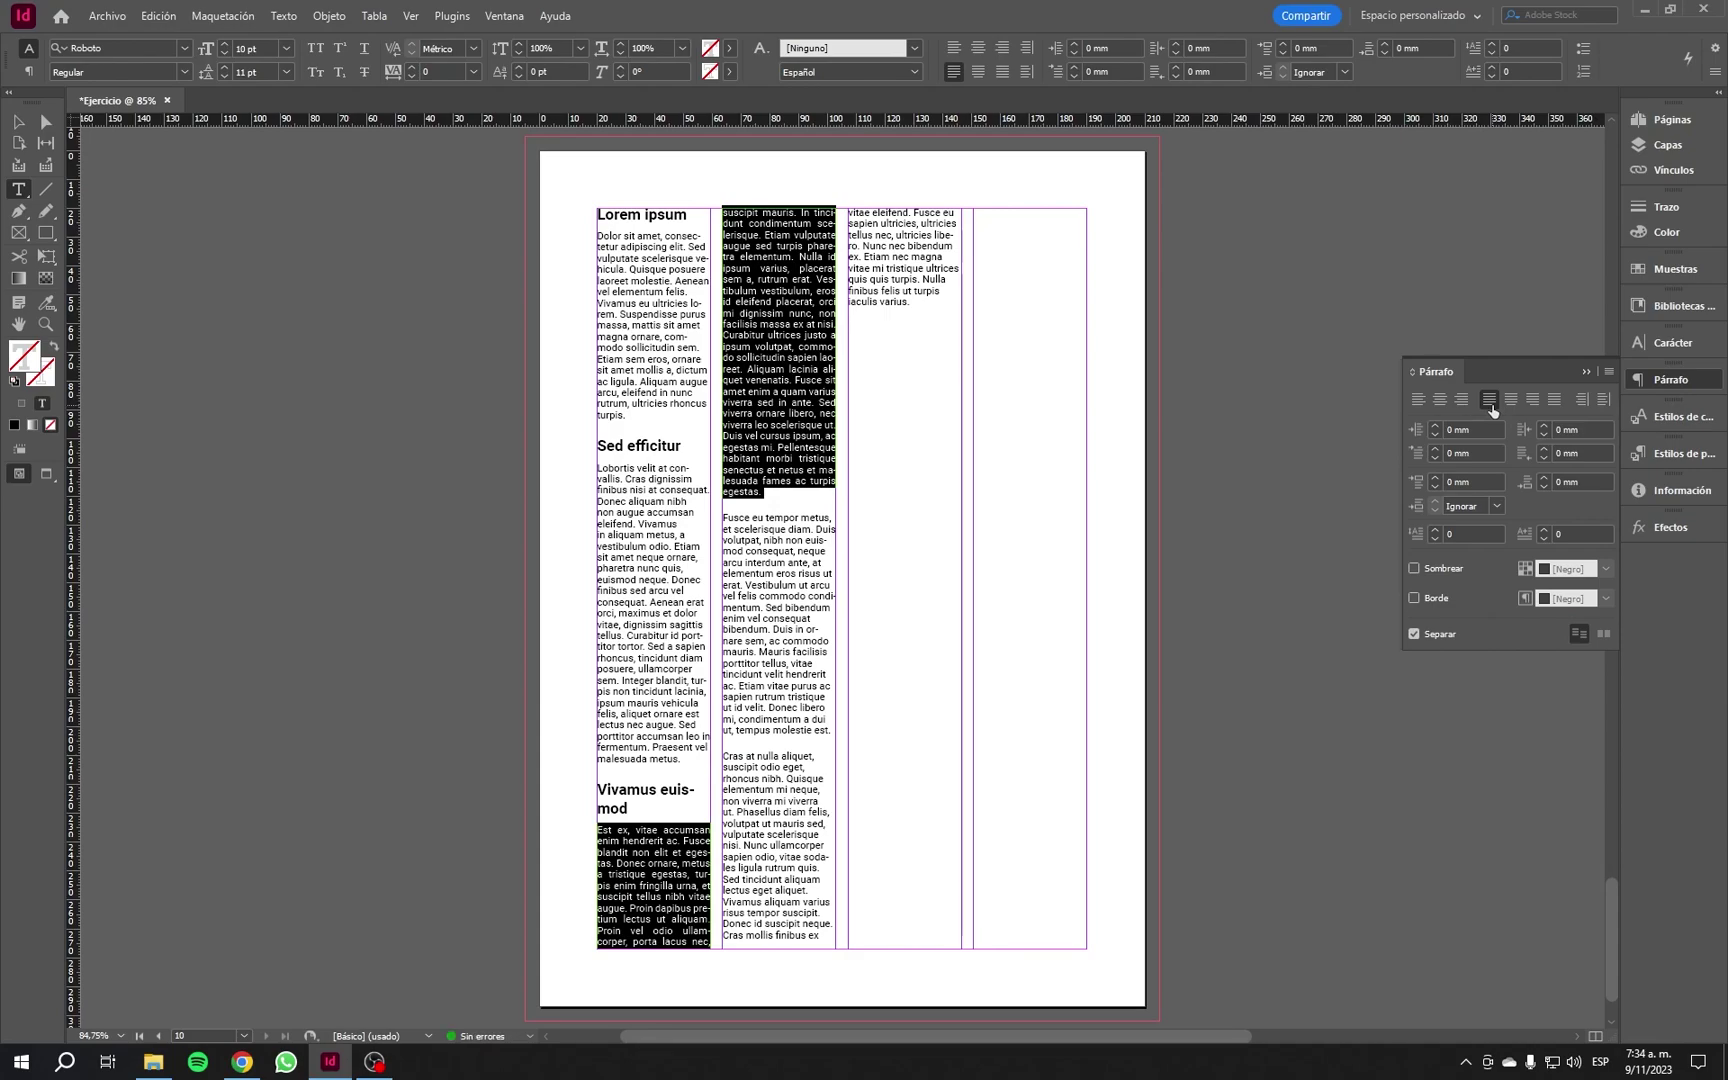
click(1422, 404)
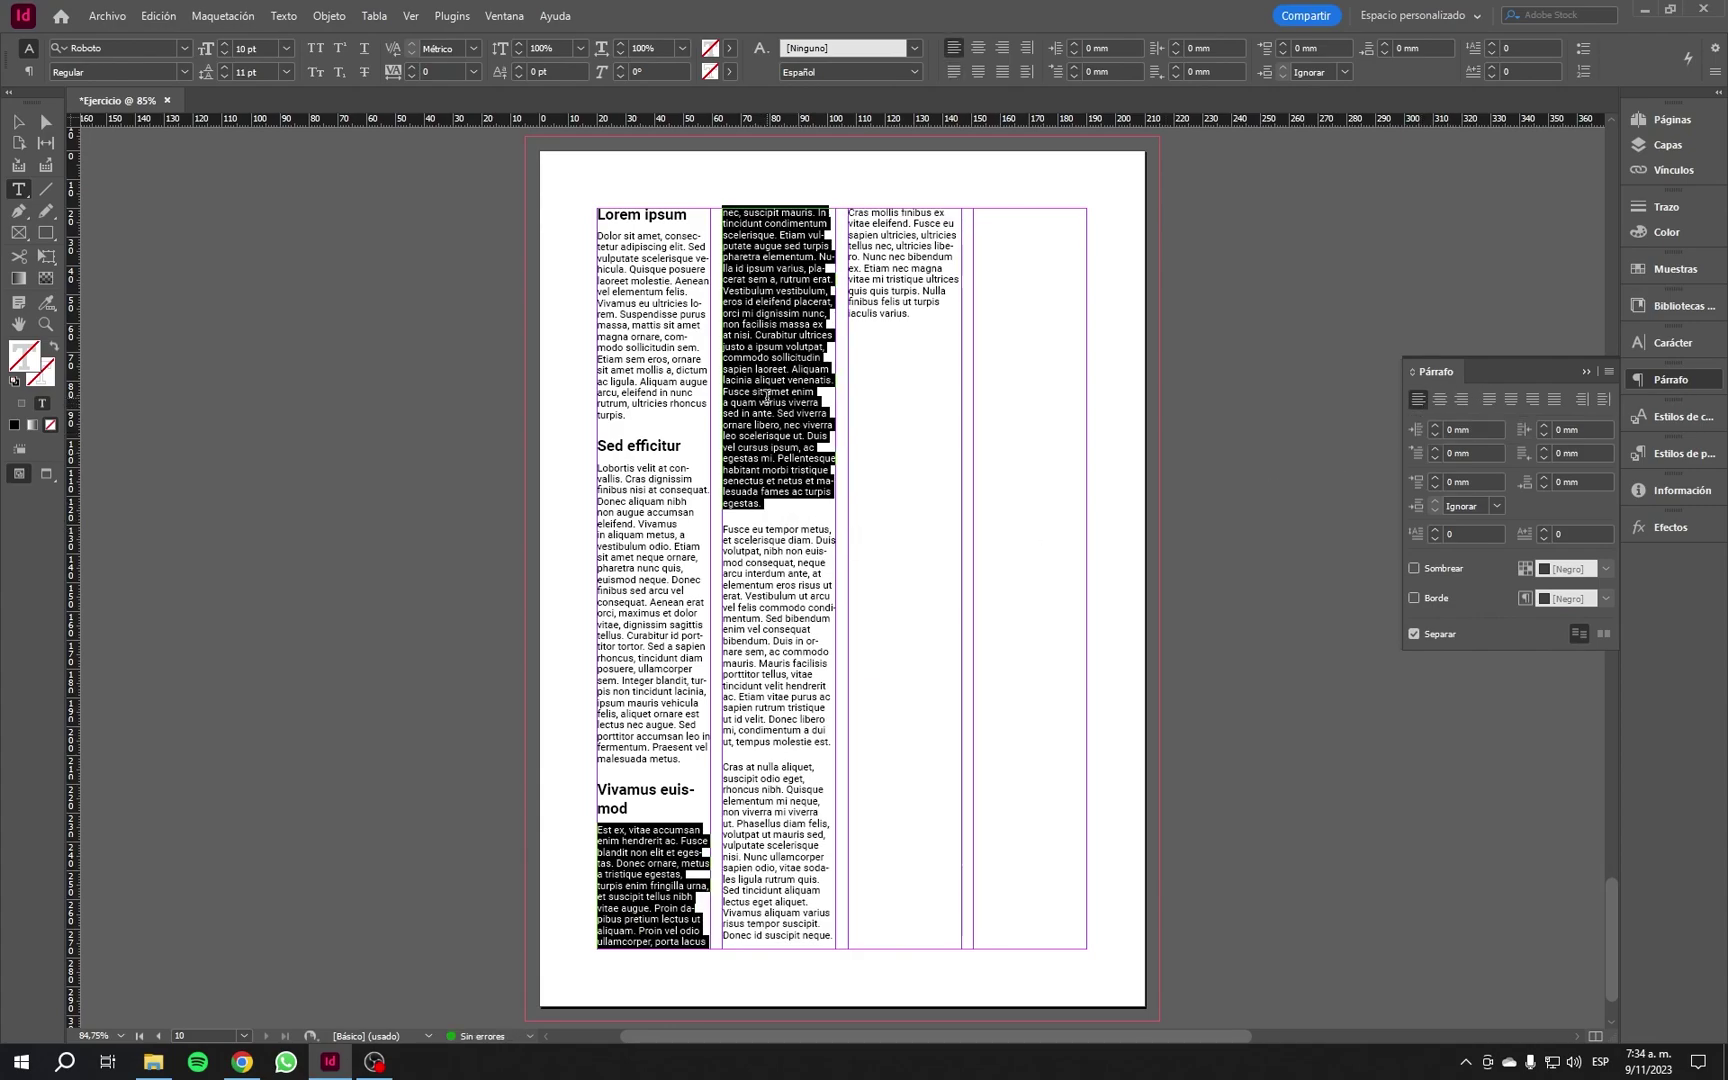
Step: Compare the word spacing of the selected paragraph between justified with last line left and left alignment, ending with left alignment
scroll(749, 411, up, 5)
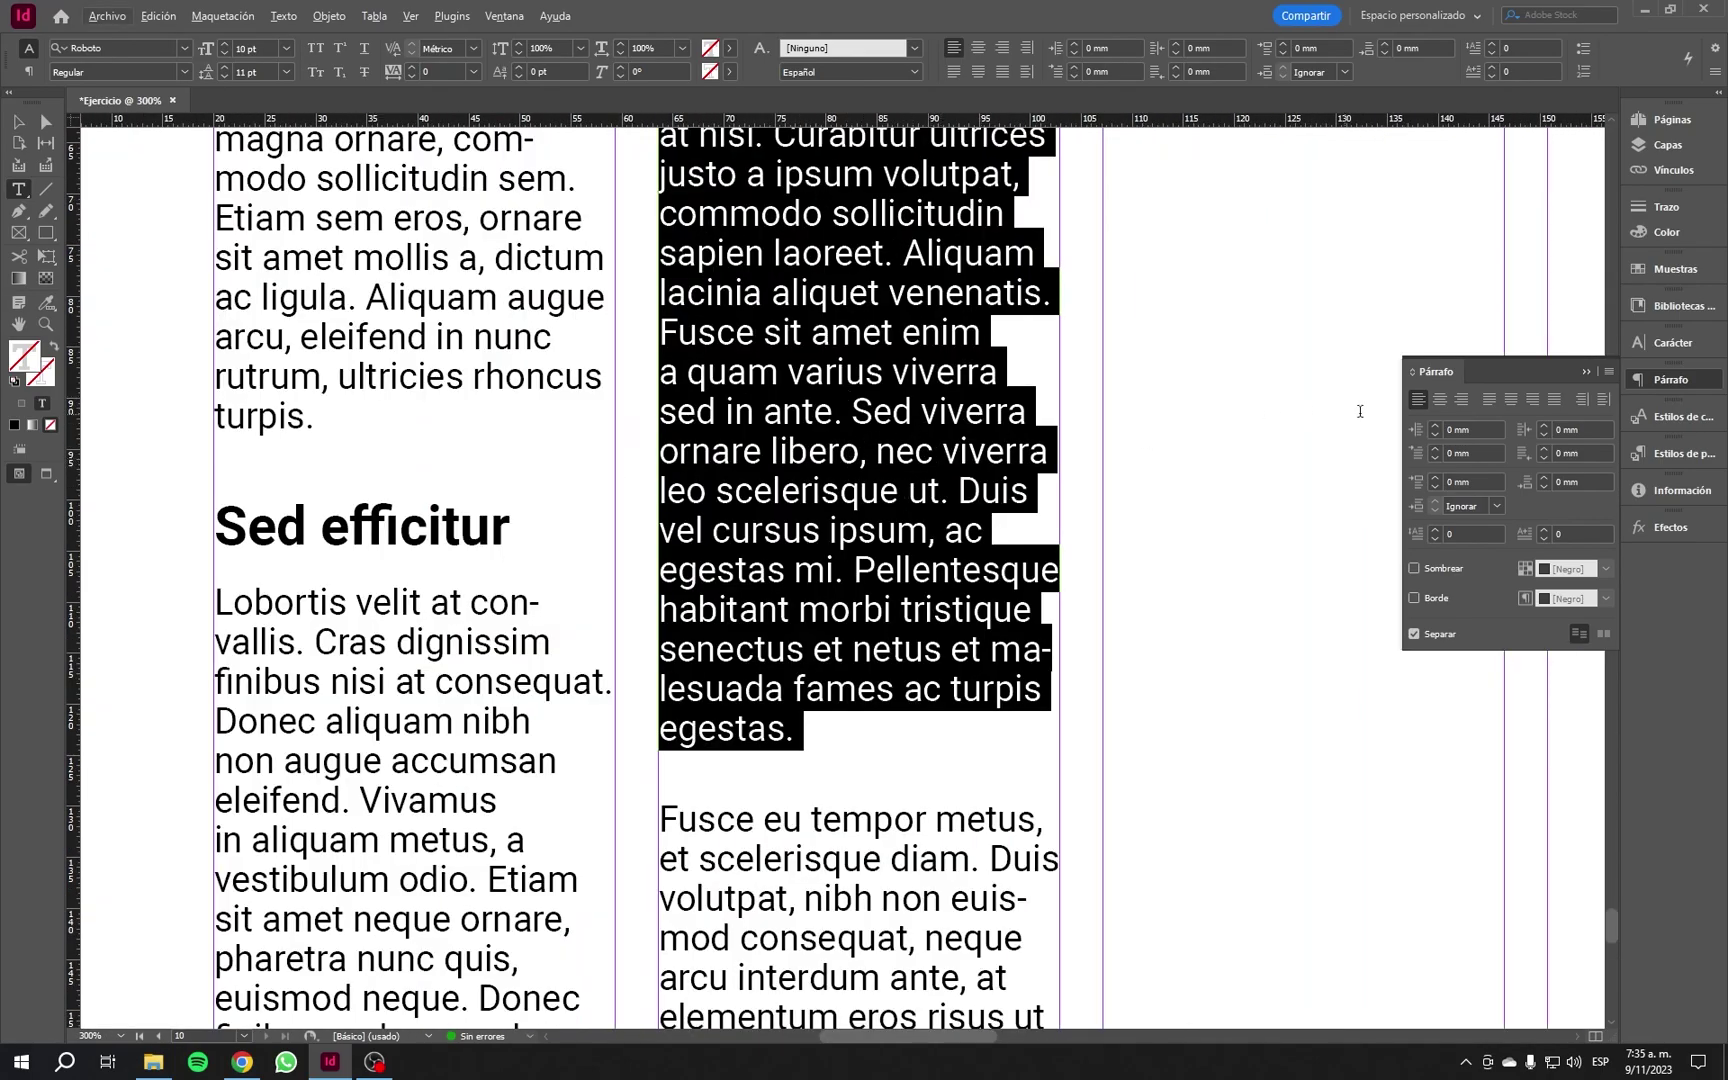
click(1490, 401)
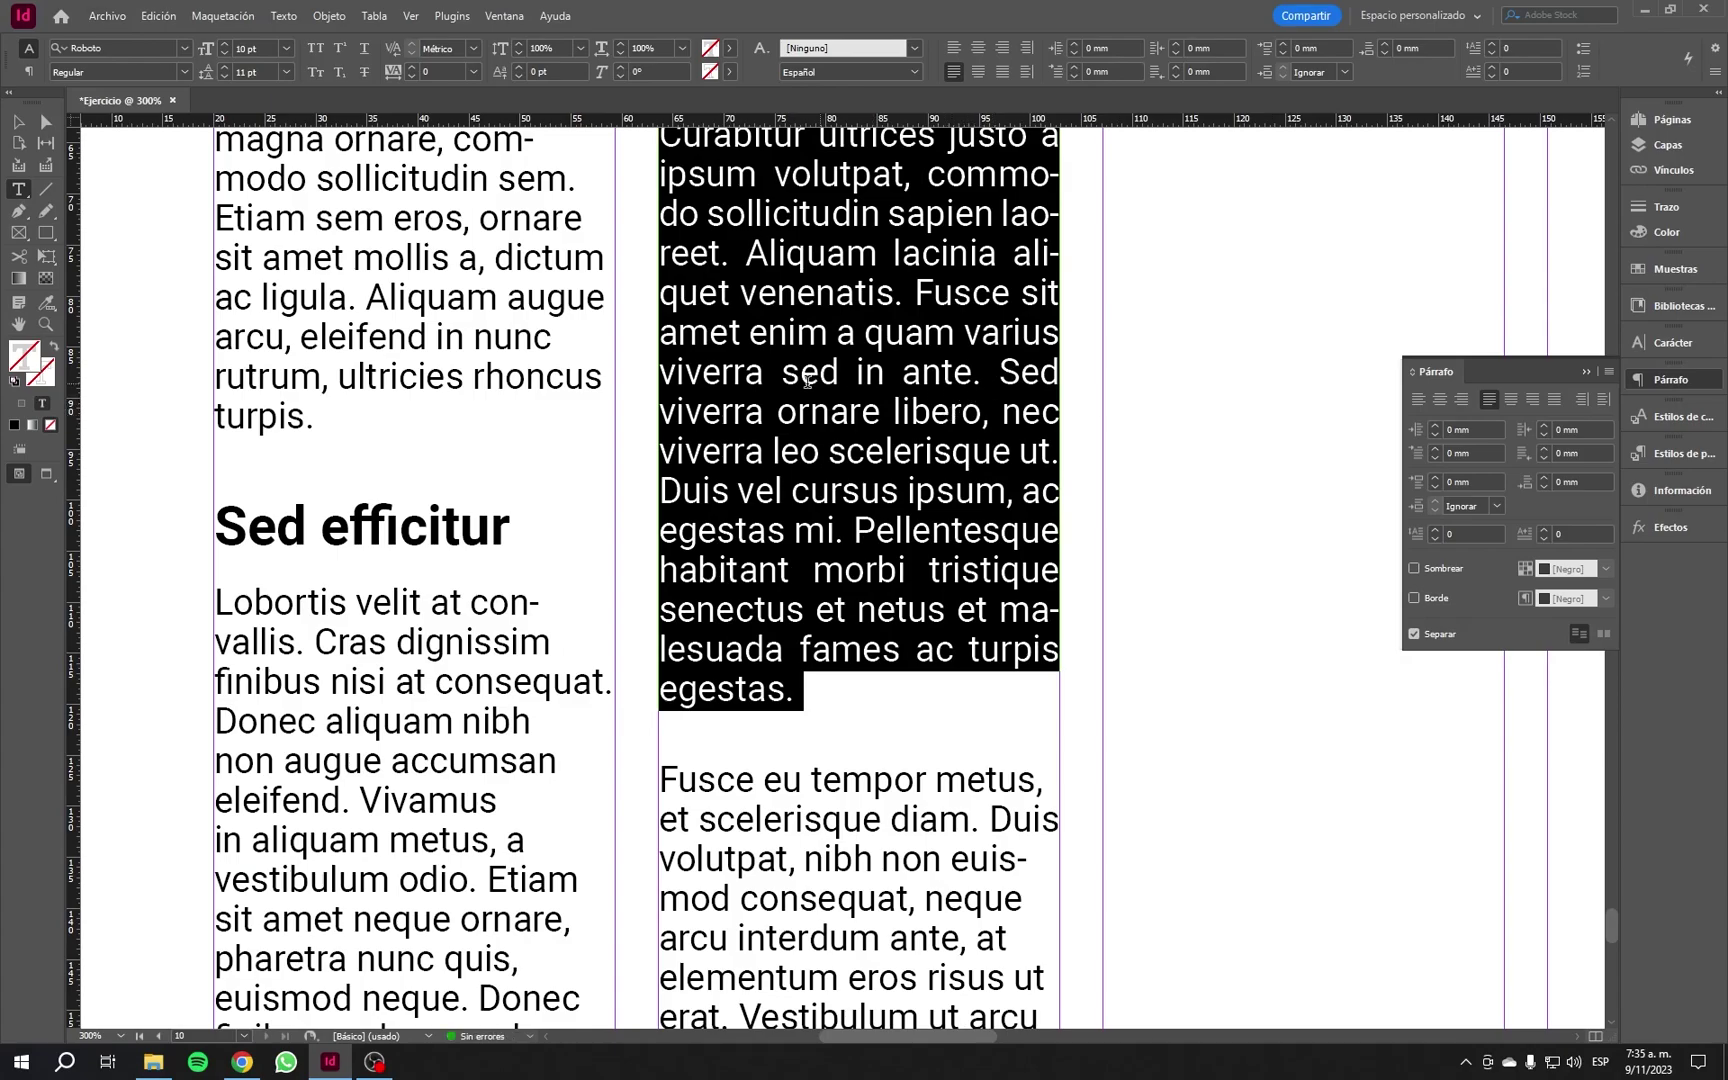
scroll(986, 406, up, 3)
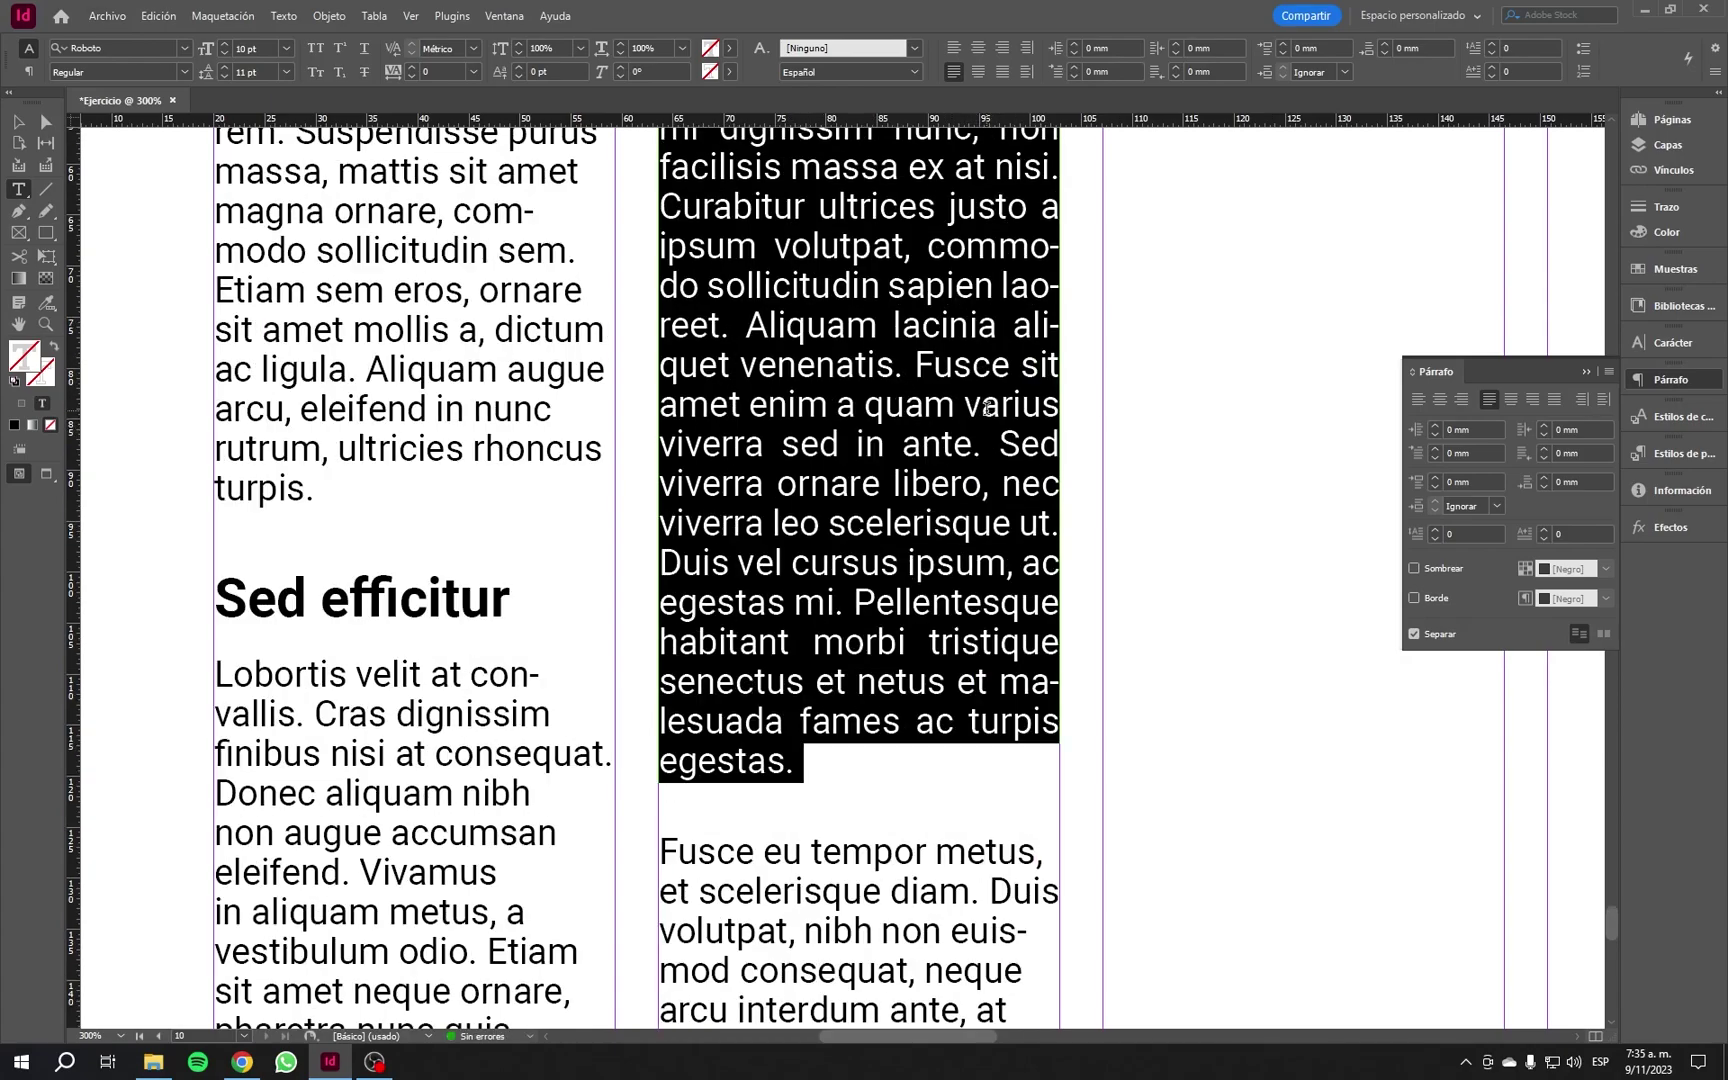
scroll(986, 408, up, 1)
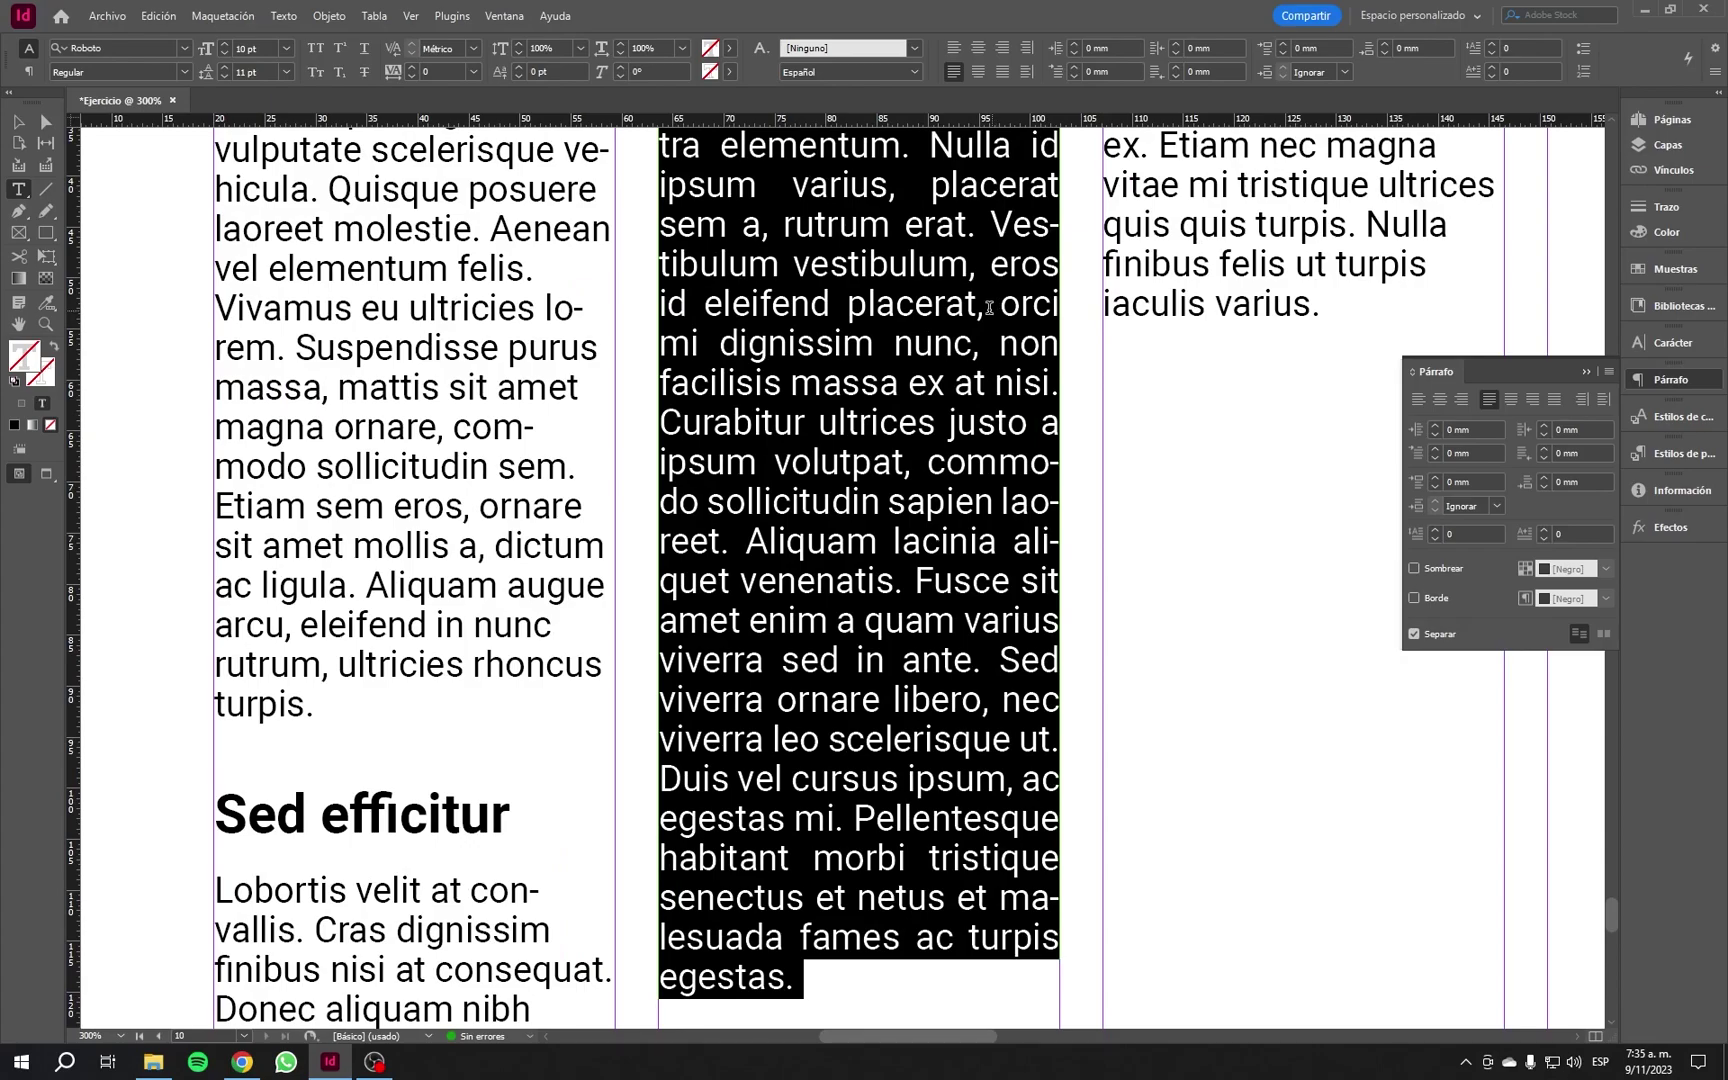
scroll(829, 334, up, 3)
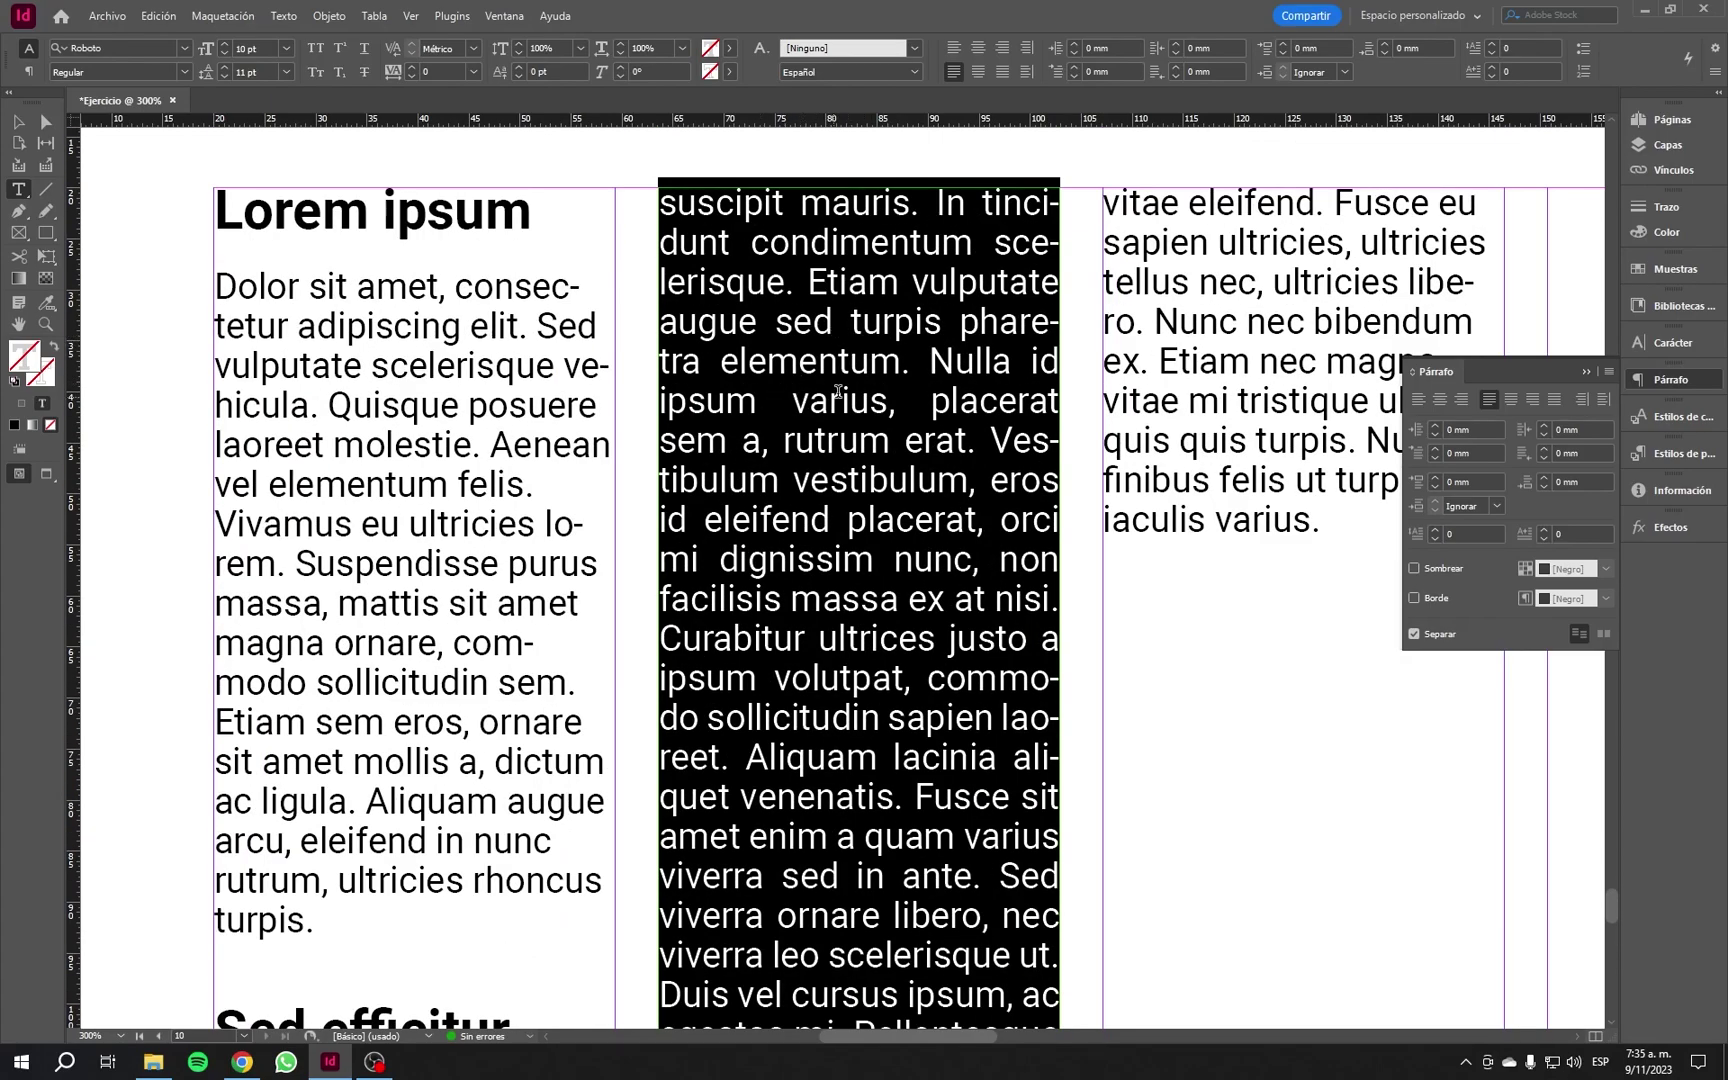
scroll(900, 347, down, 1)
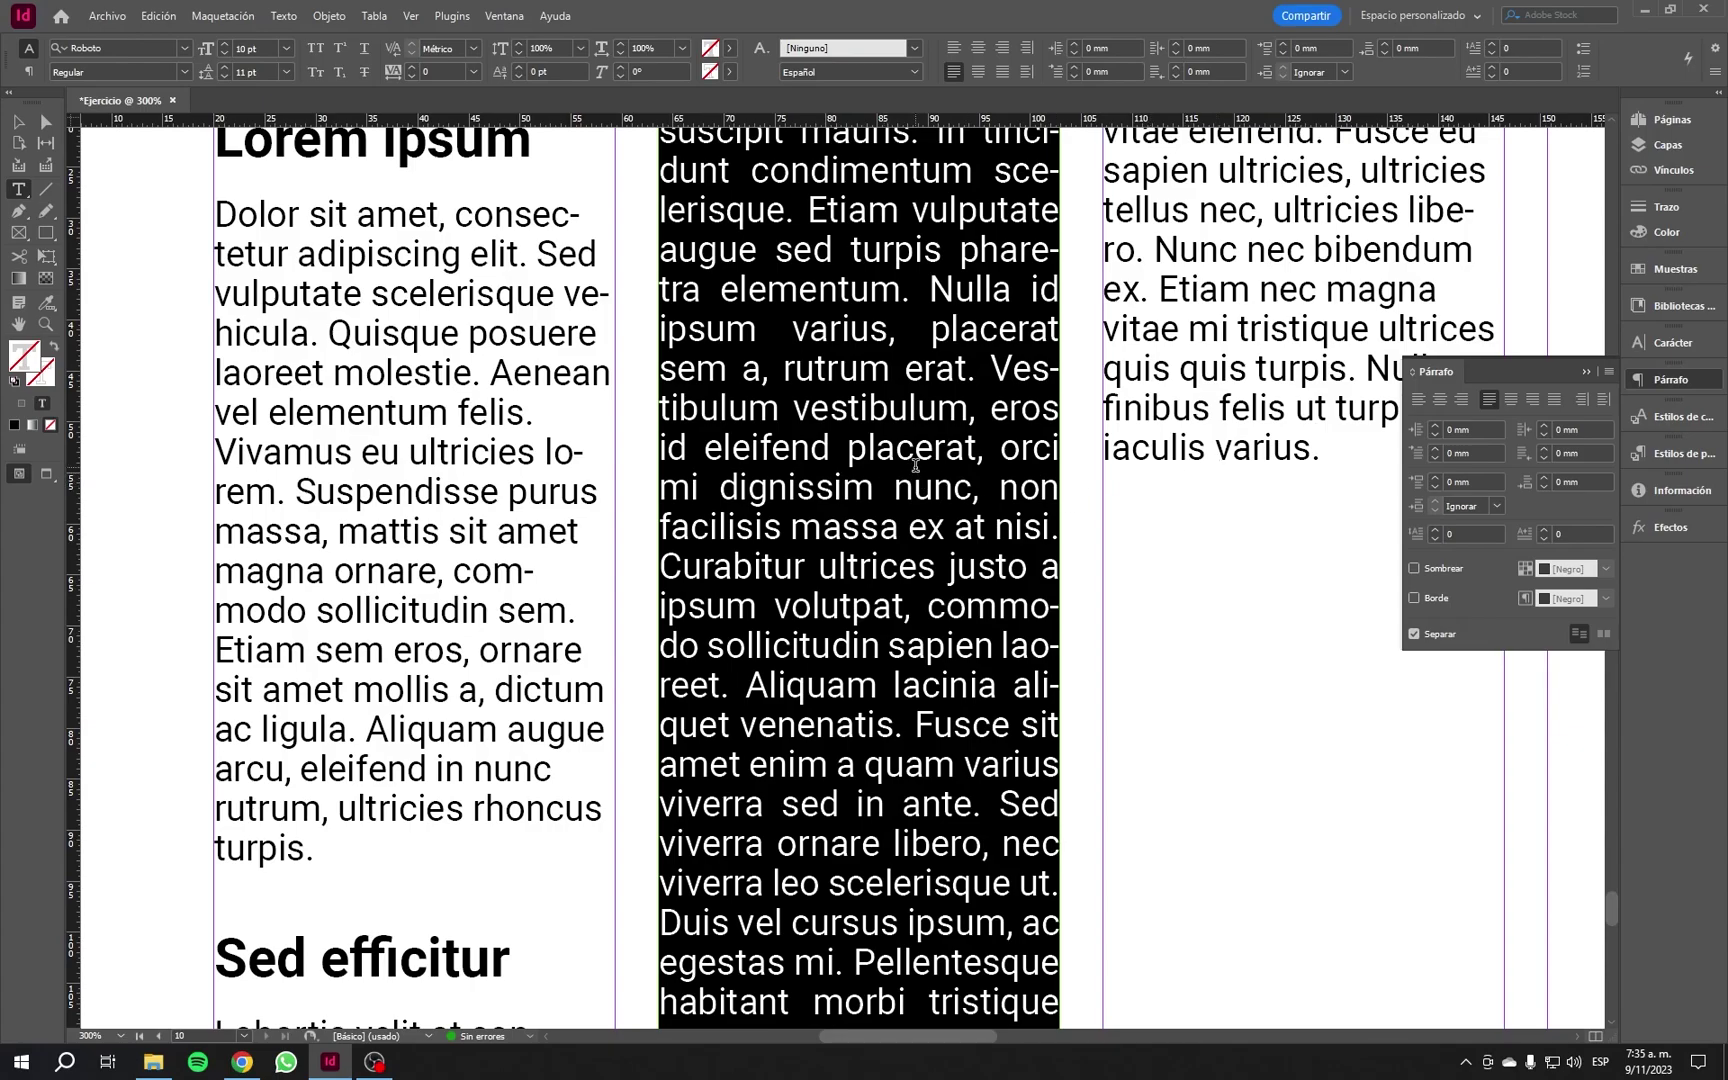
click(1418, 399)
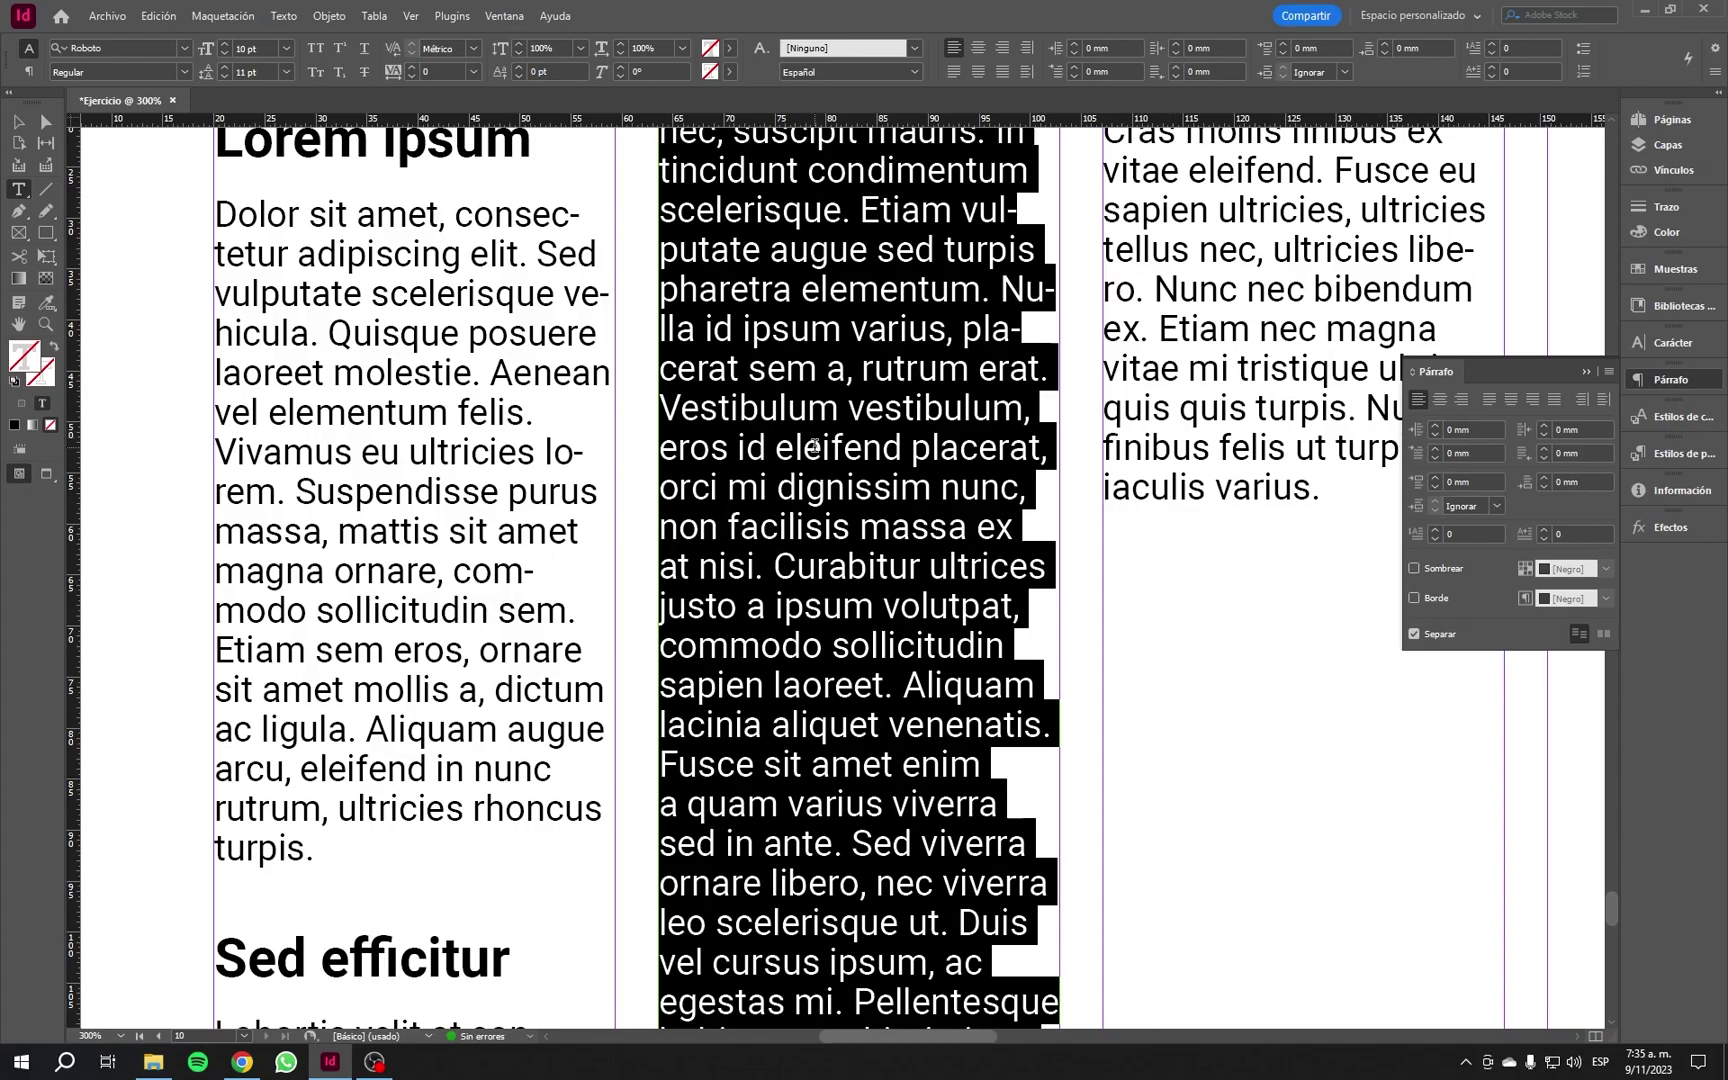
click(1489, 401)
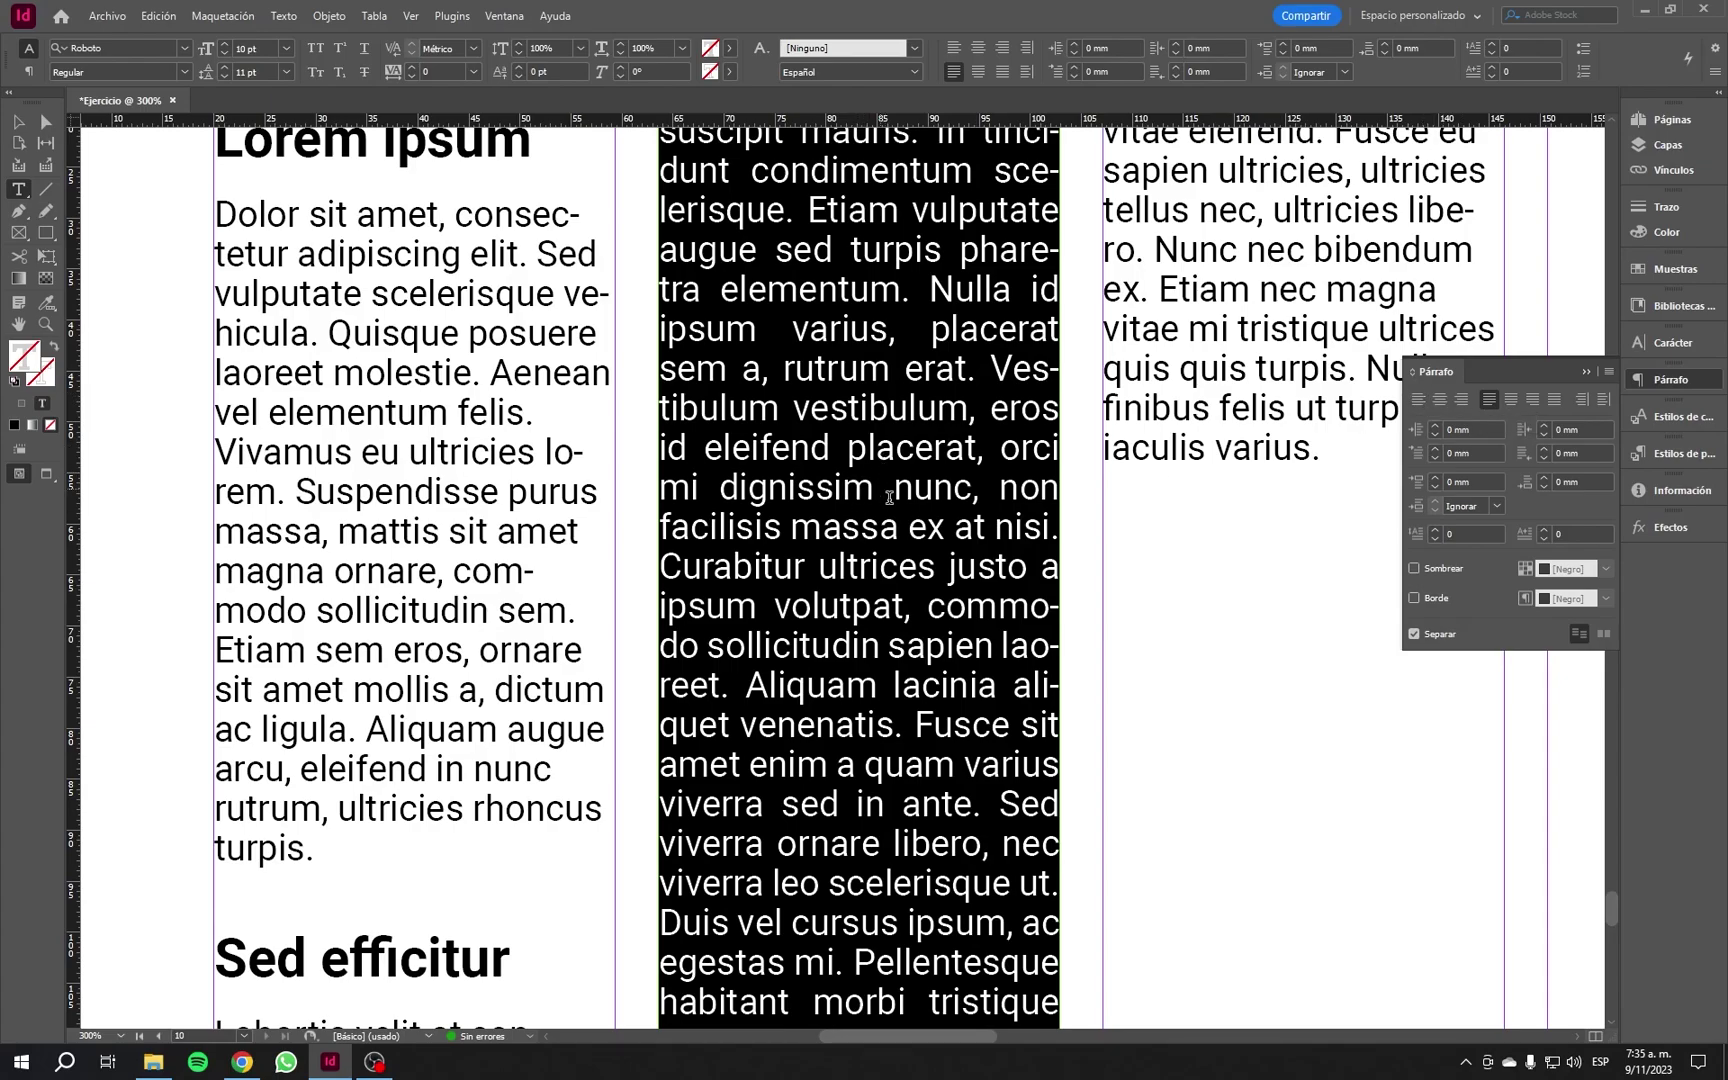
key(ctrl+shift+l)
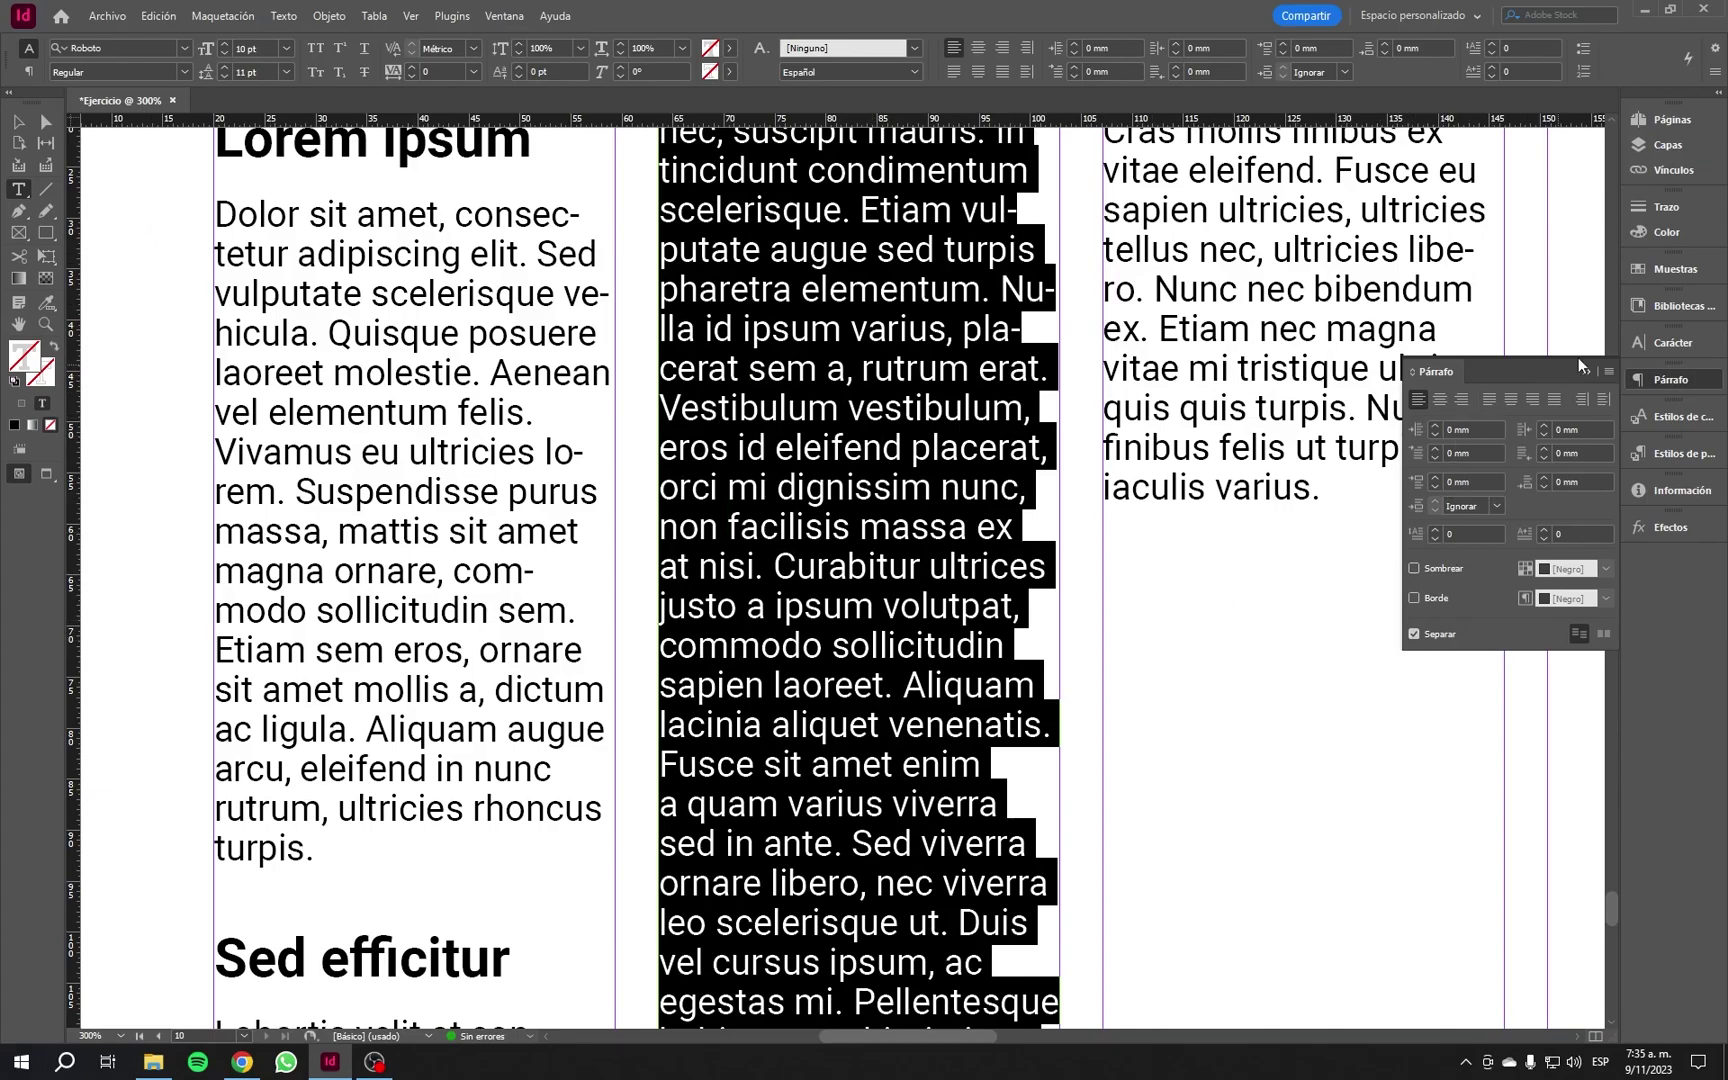
Step: Compare the selected paragraph with hyphenation ("Separar") switched off and on, leaving it enabled
click(1414, 635)
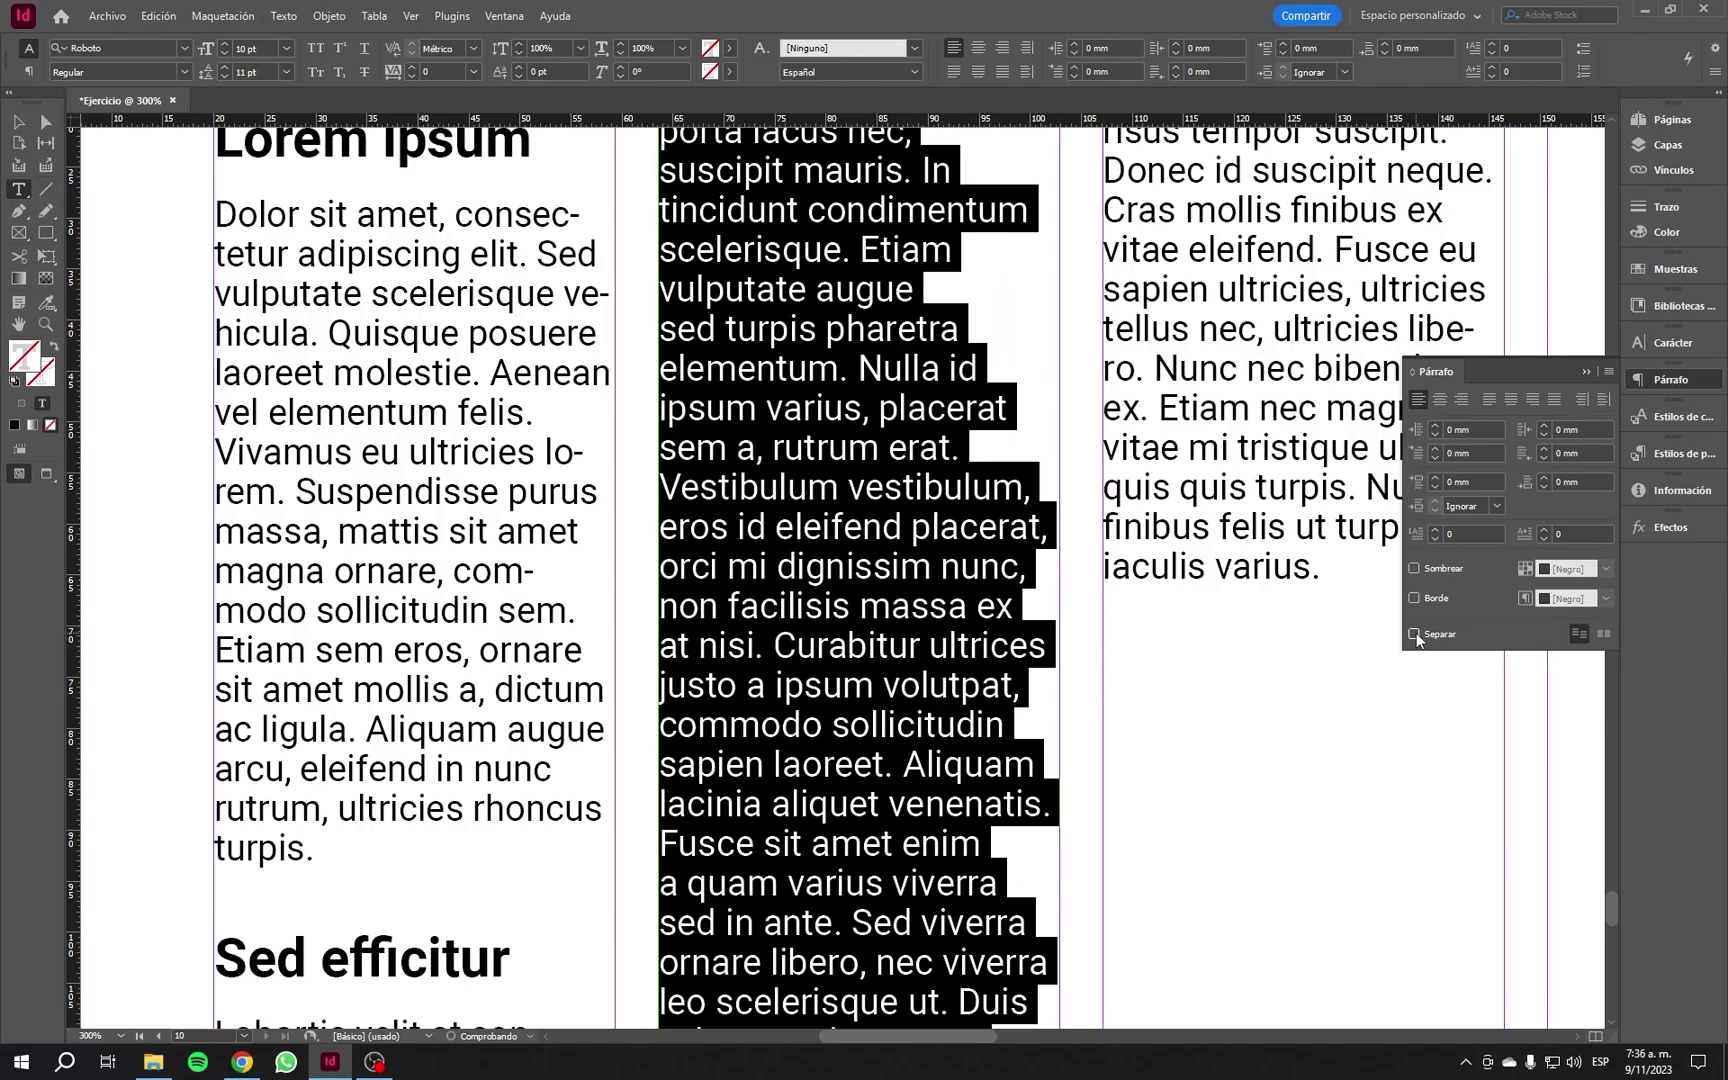
click(1414, 634)
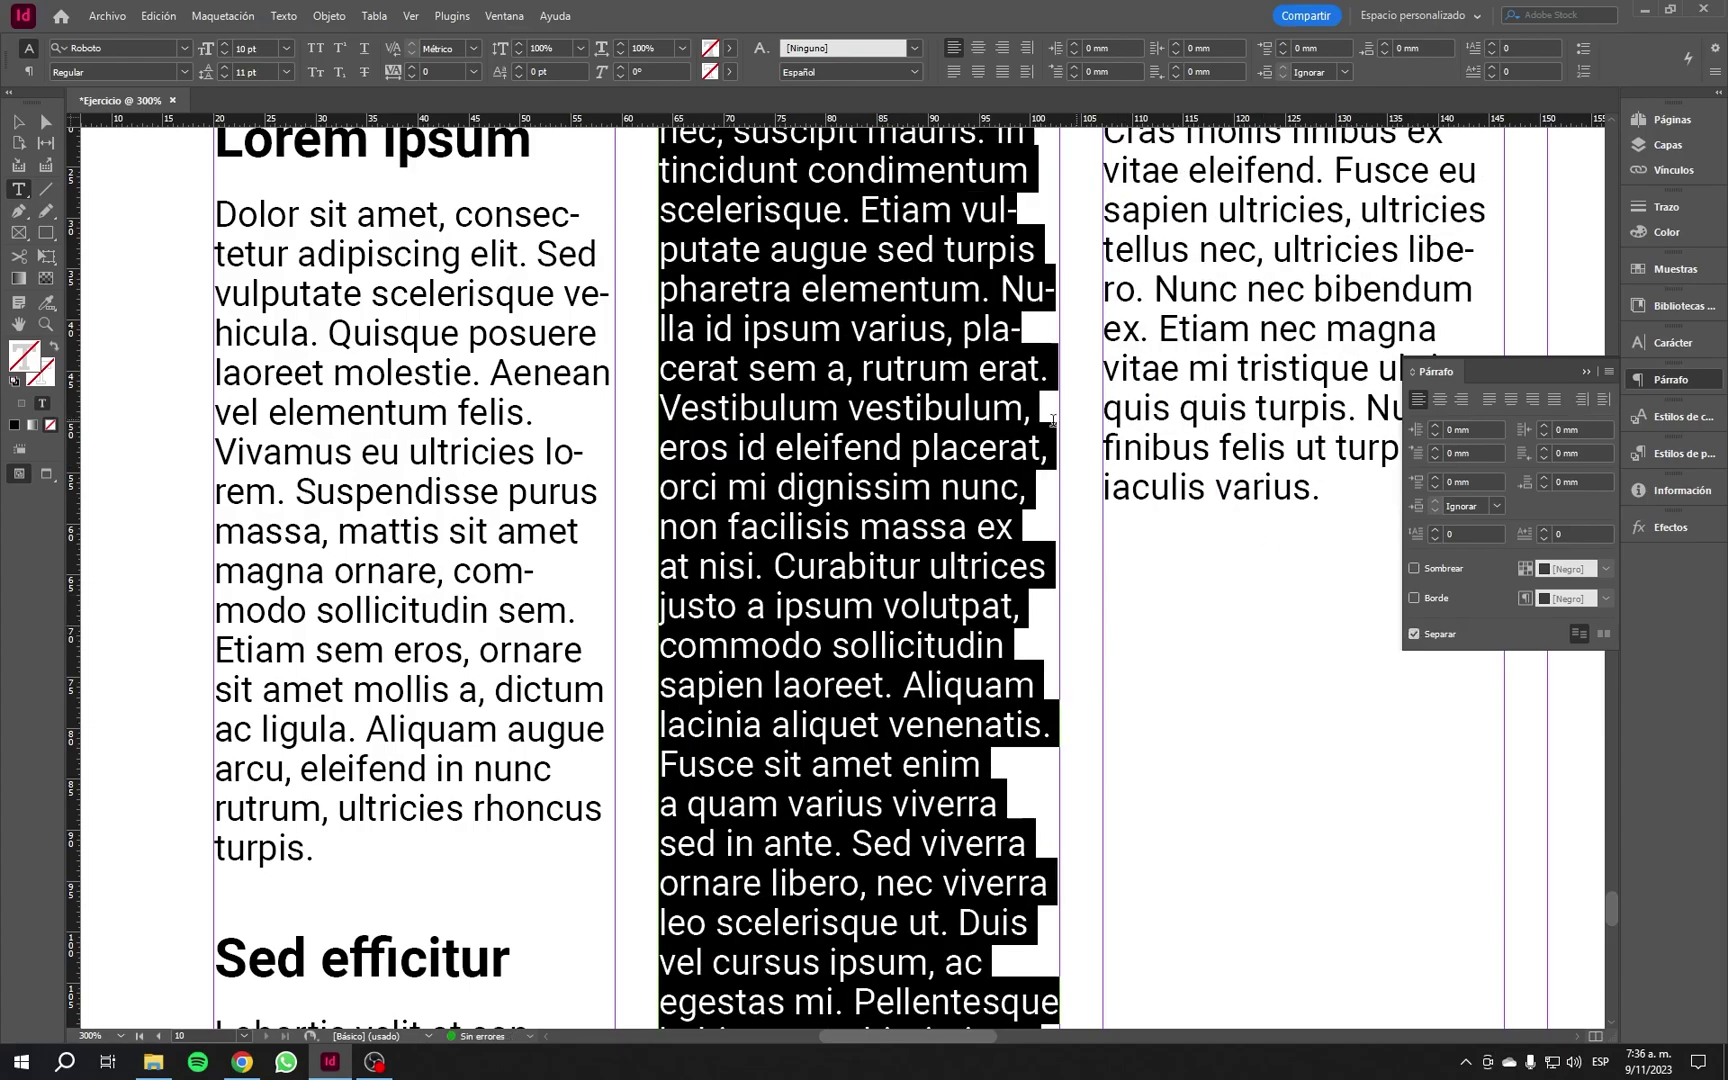
scroll(964, 410, up, 3)
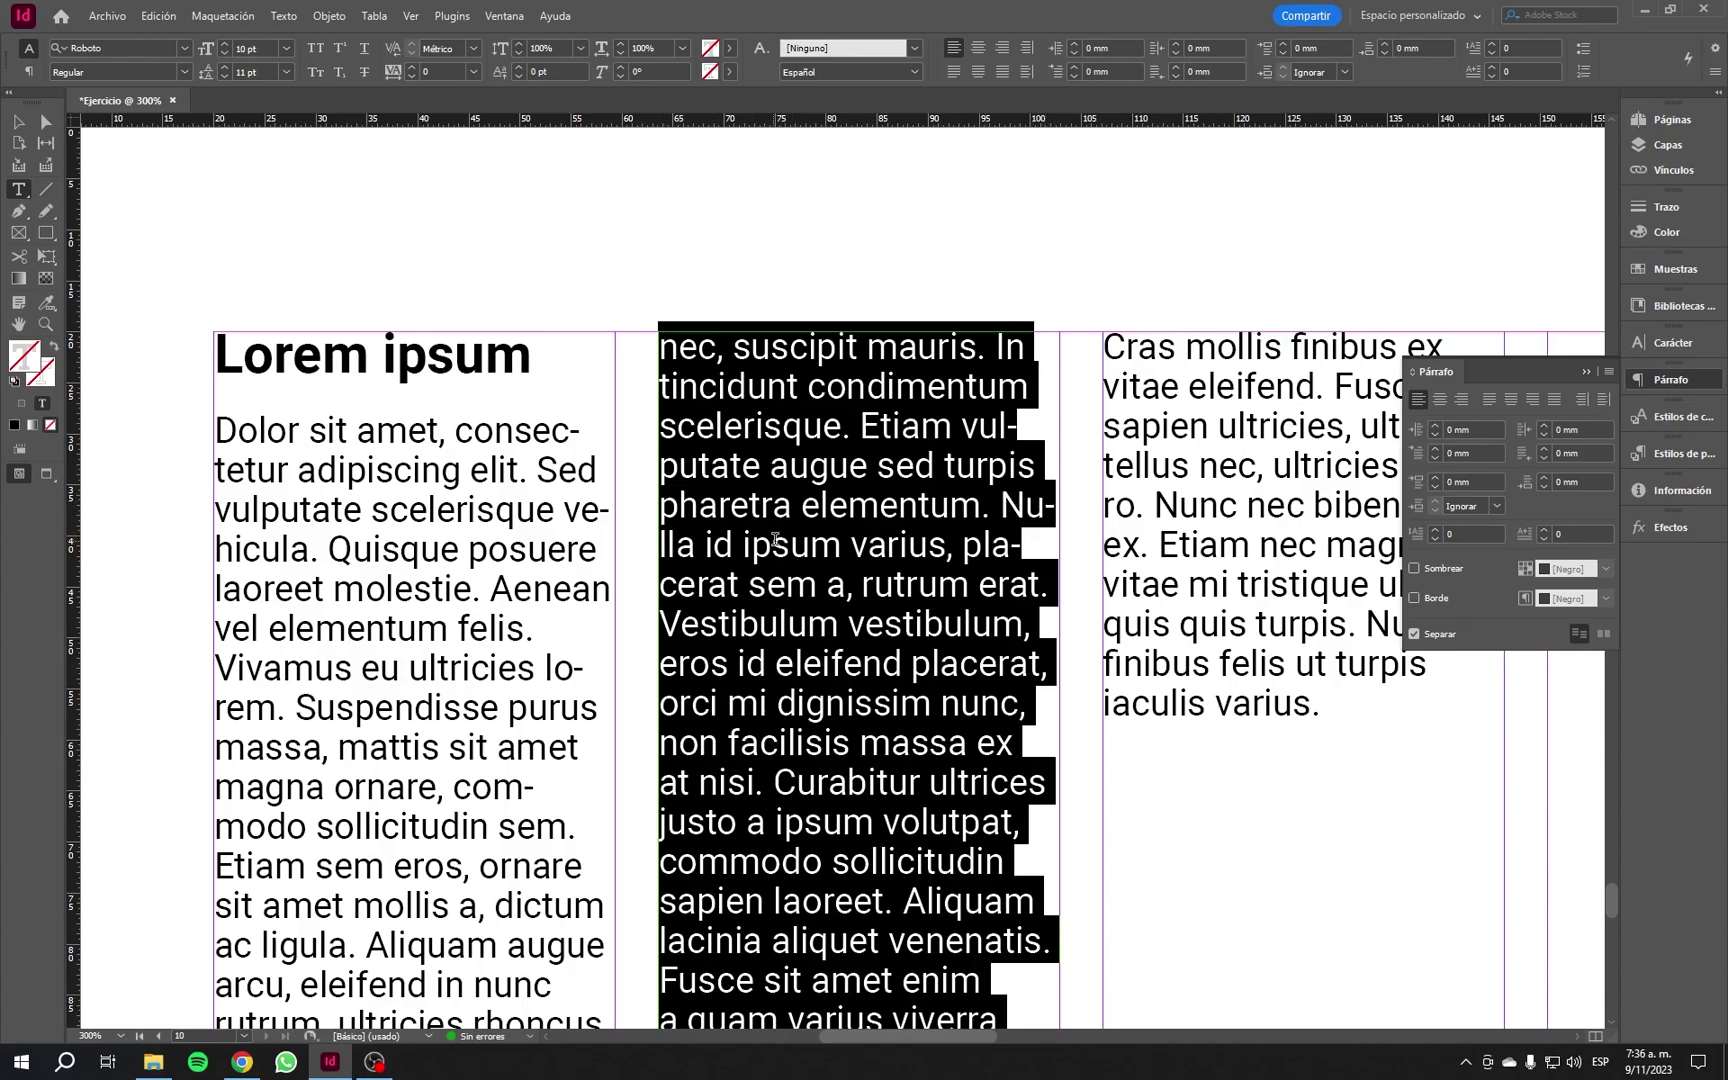
click(1414, 634)
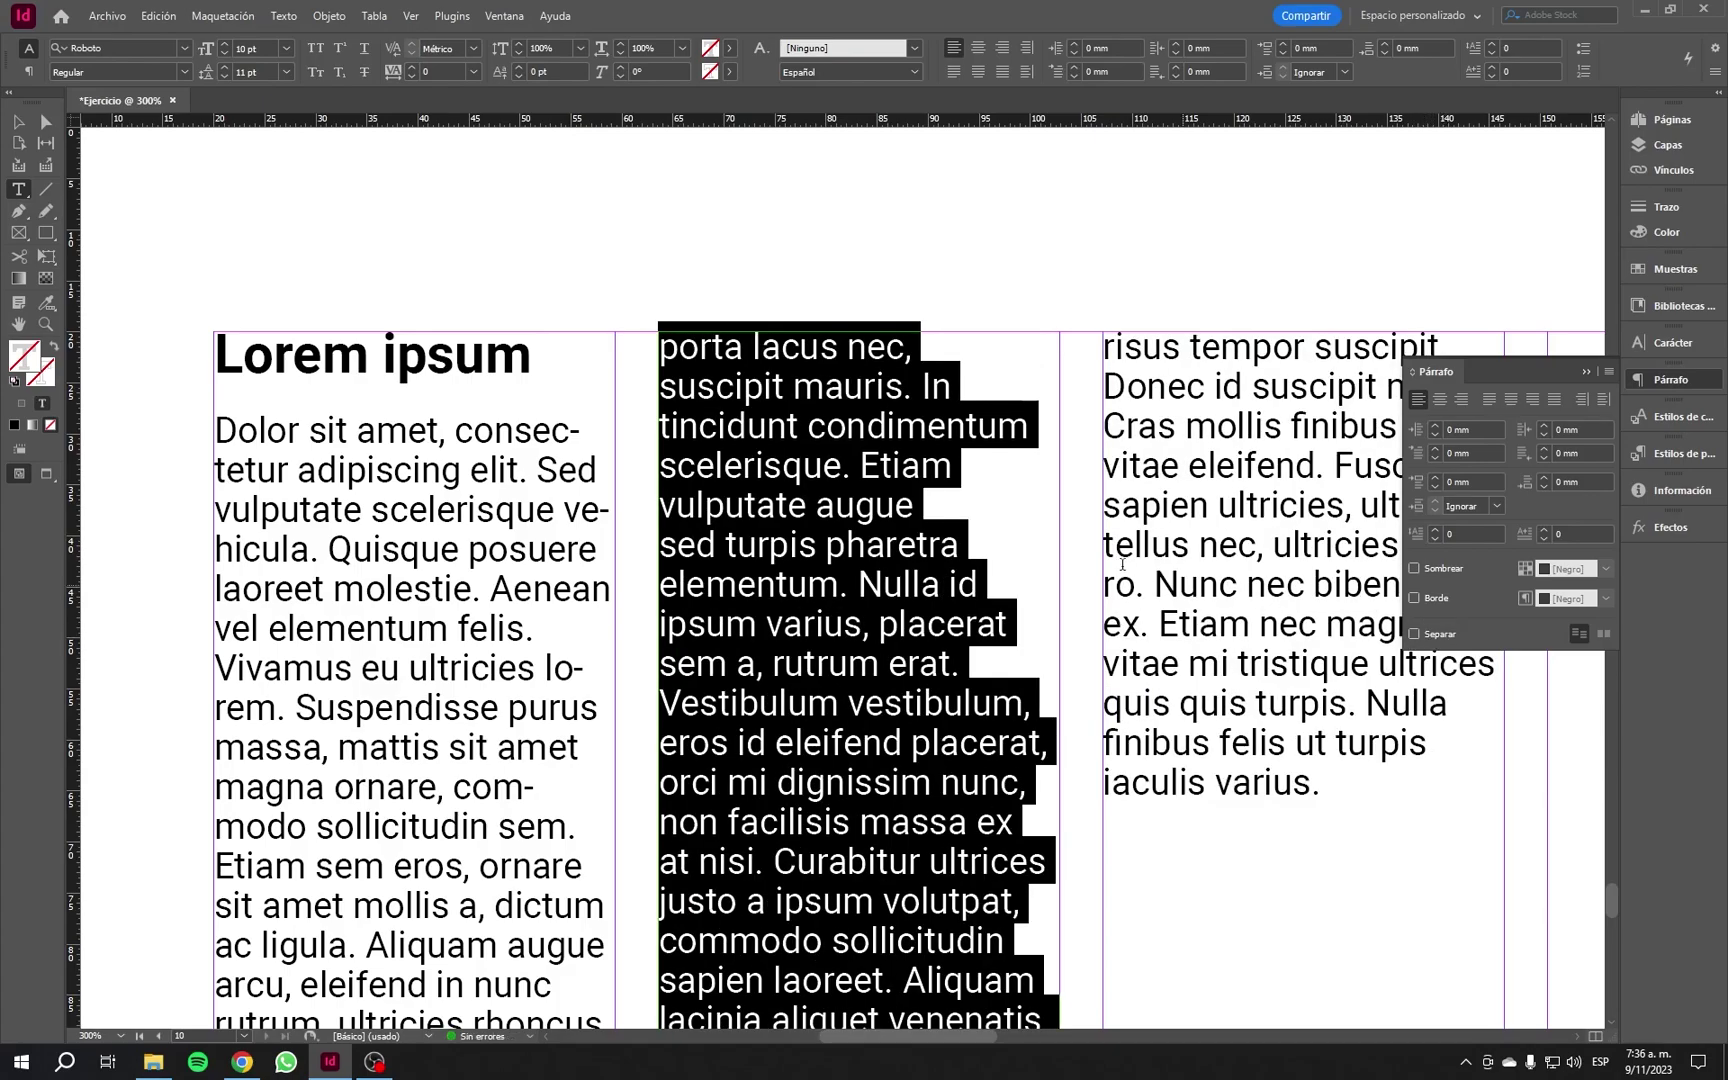
click(1414, 634)
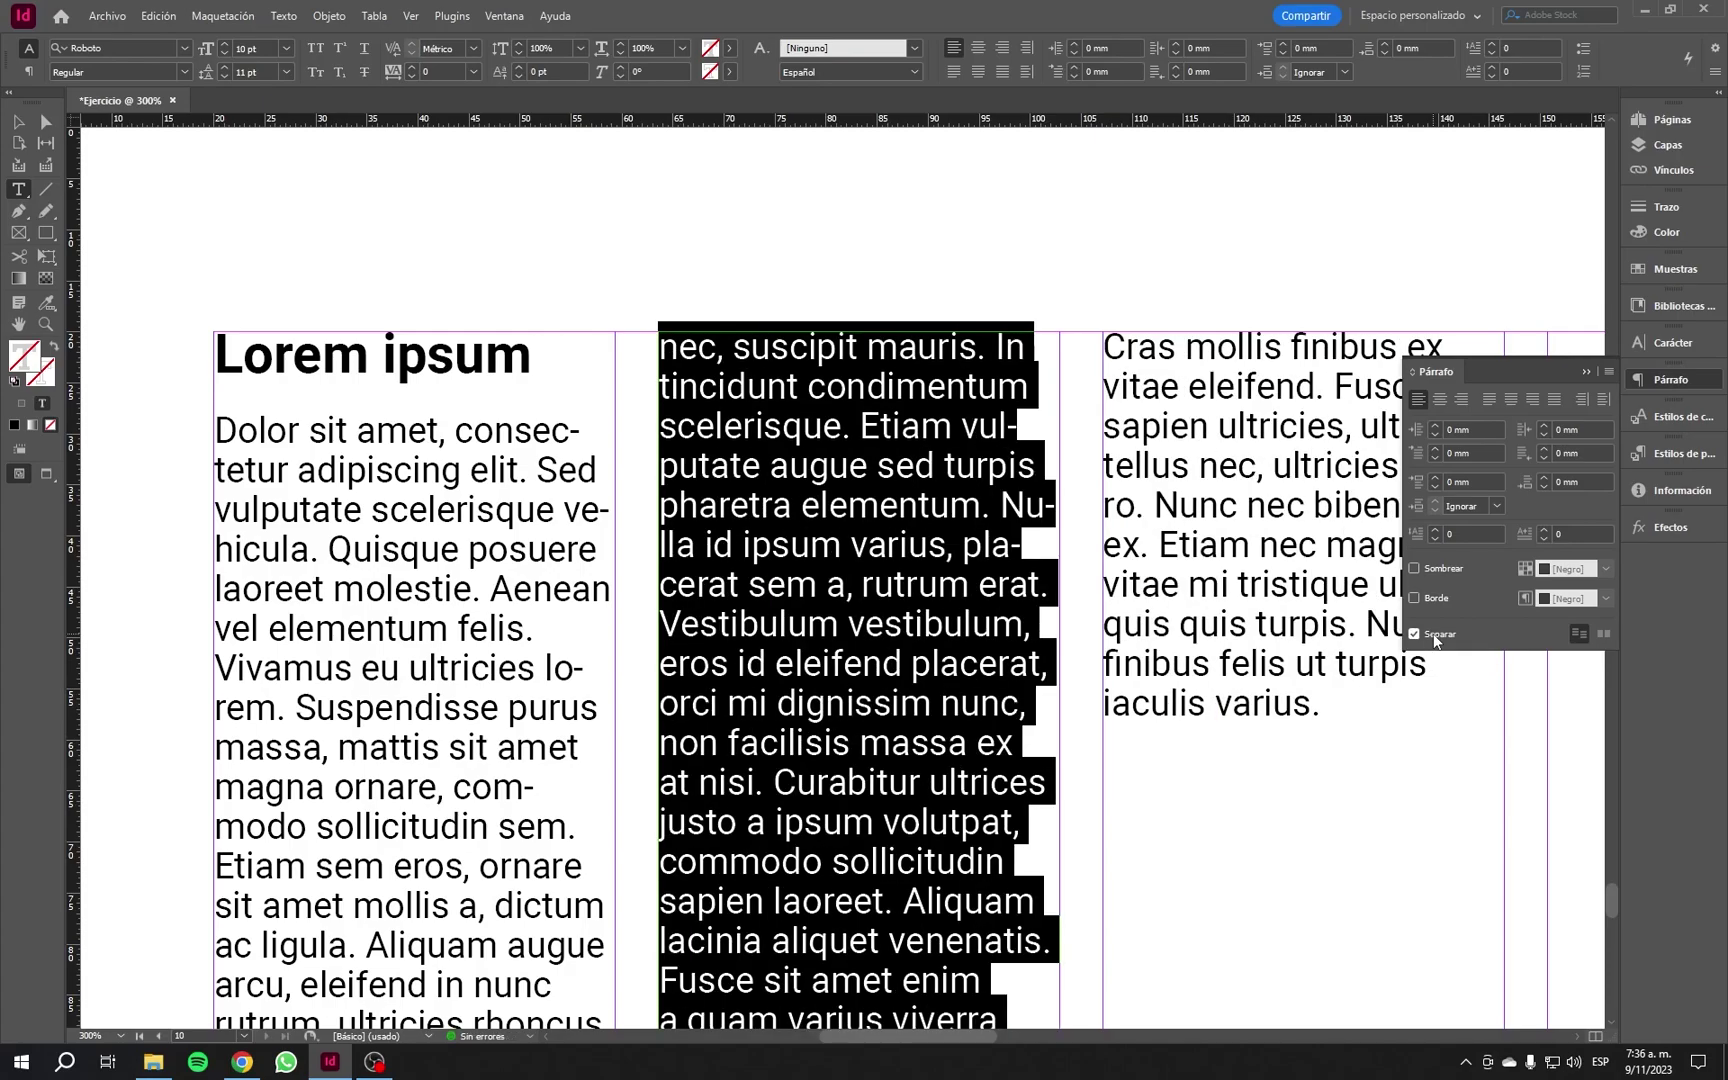
Step: Try aligning all the text in the threaded frames to the baseline grid, ending with no grid alignment
key(ctrl+minus)
key(ctrl+minus)
key(ctrl+minus)
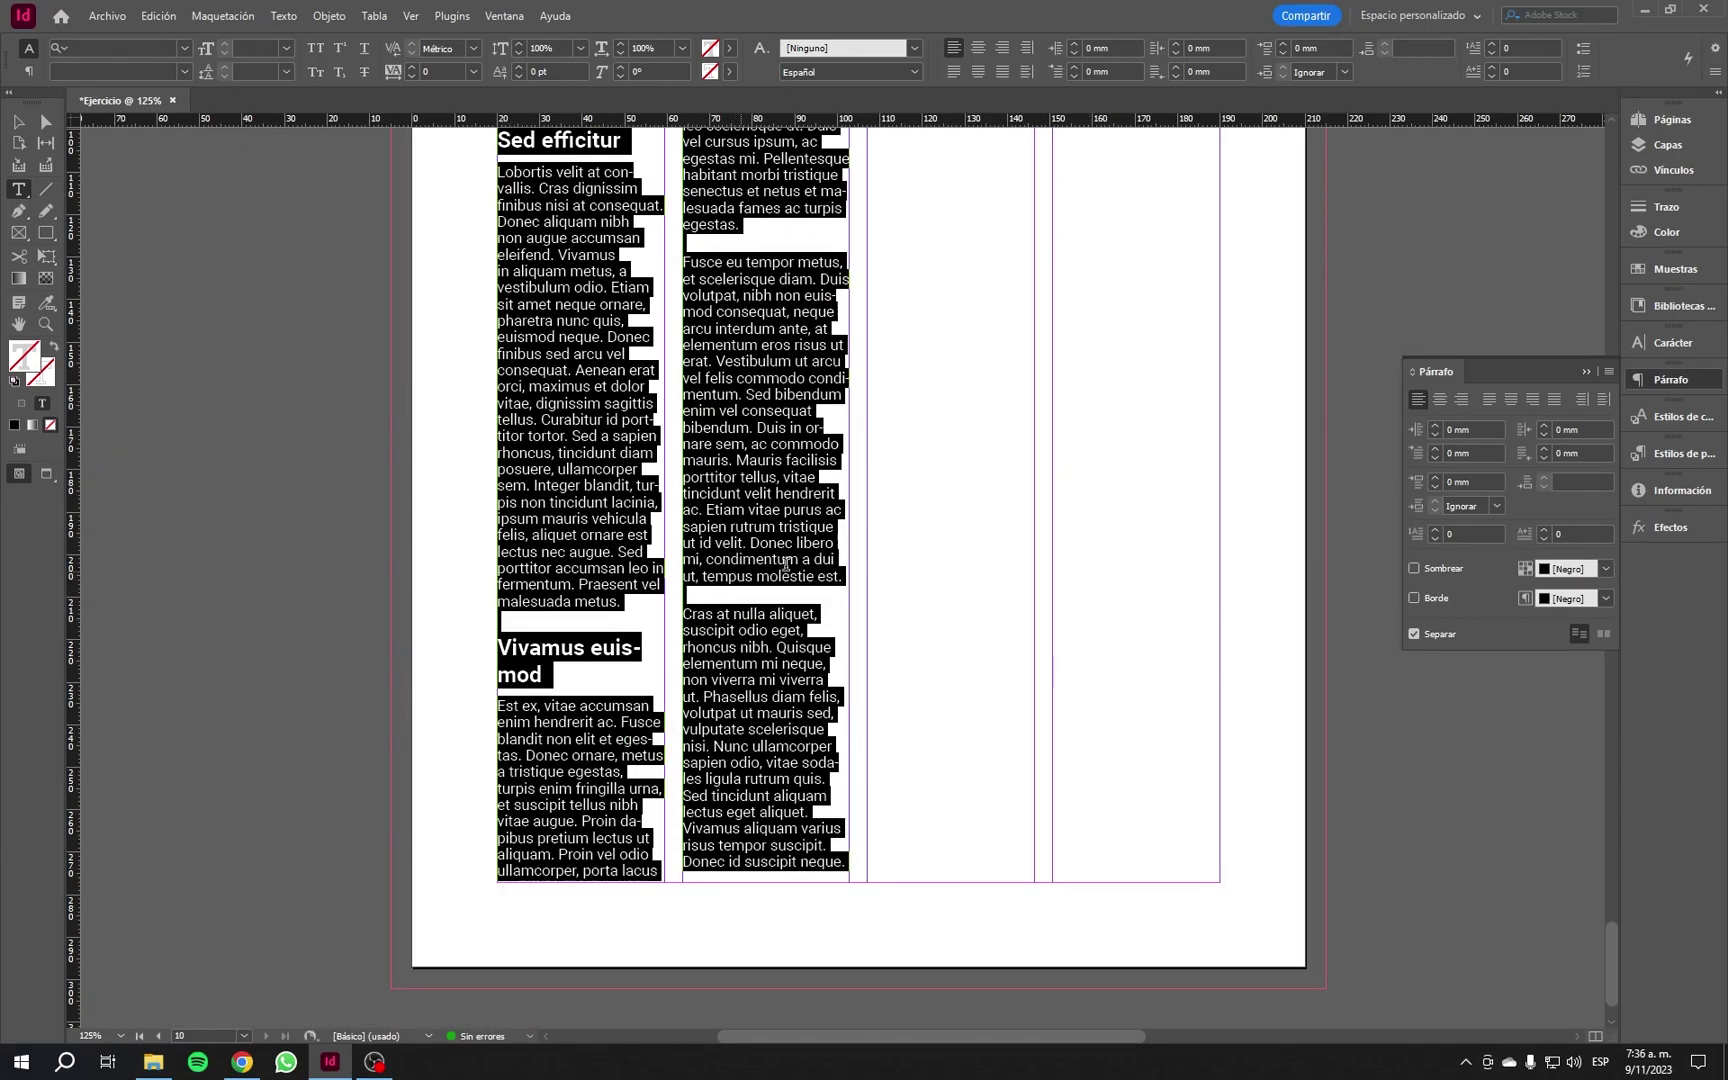
click(1599, 640)
key(Escape)
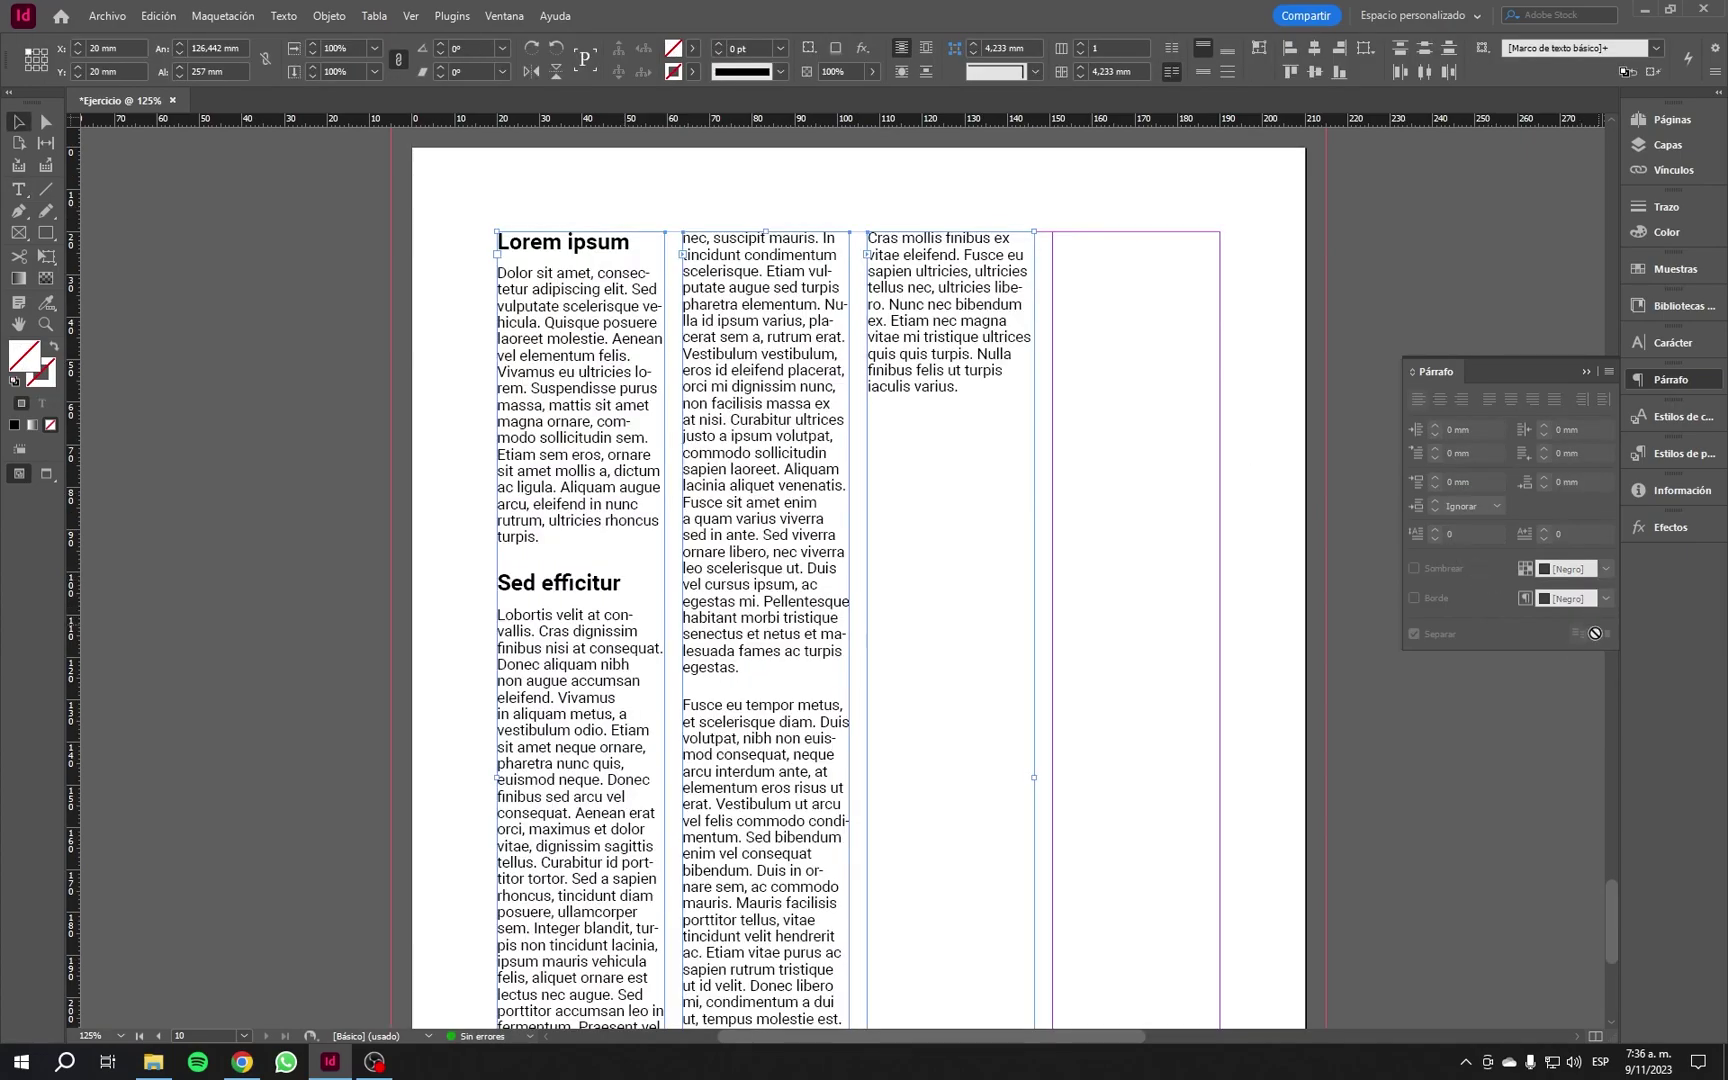
scroll(610, 578, down, 3)
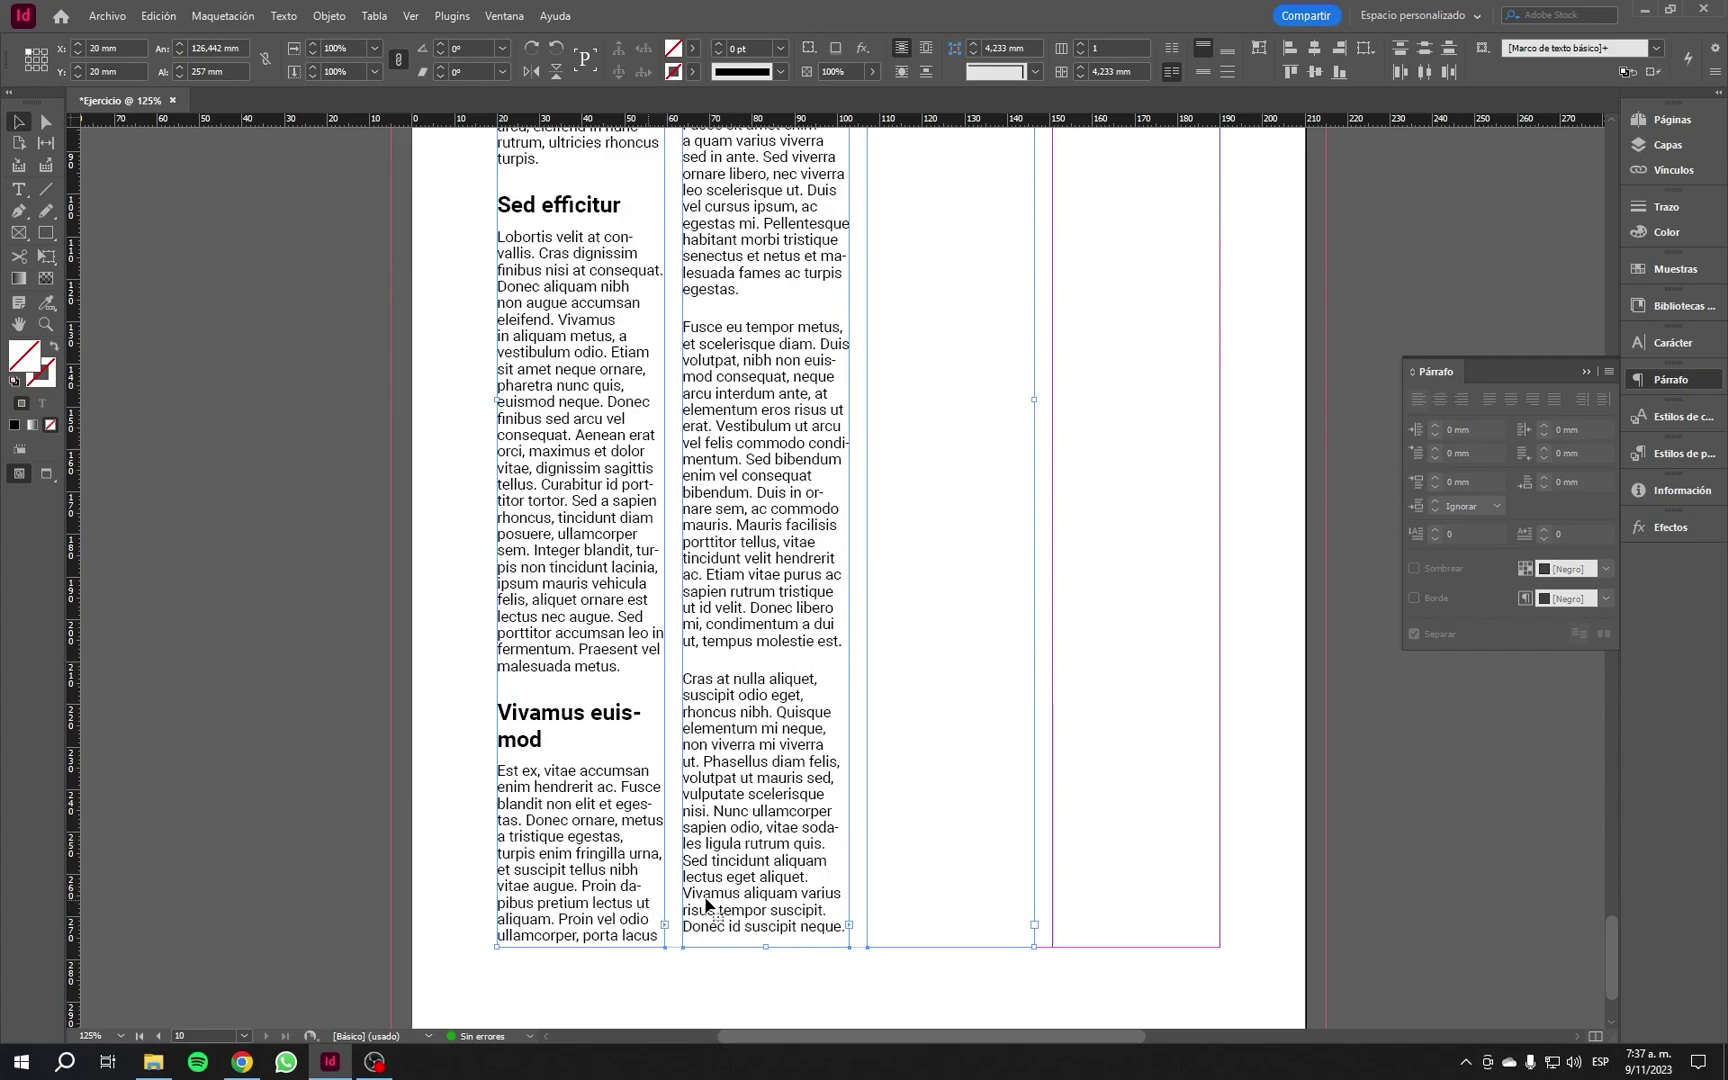
double_click(578, 858)
key(ctrl+a)
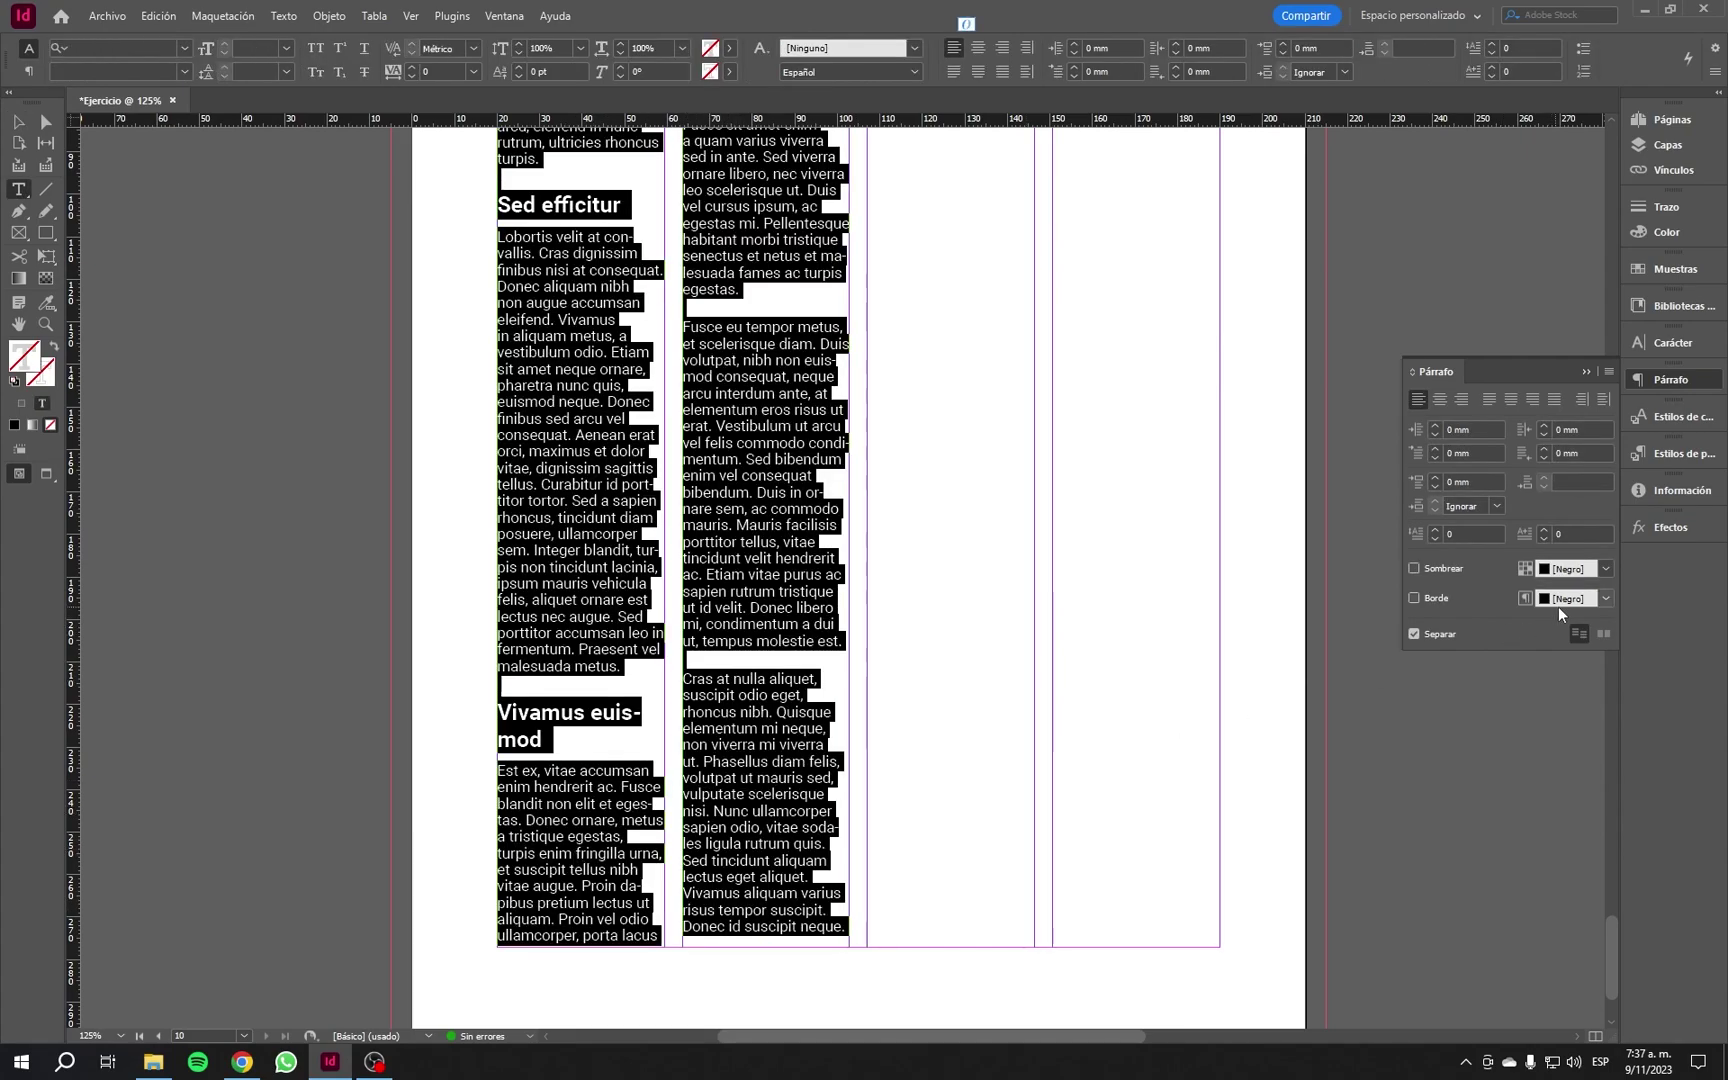
click(1603, 633)
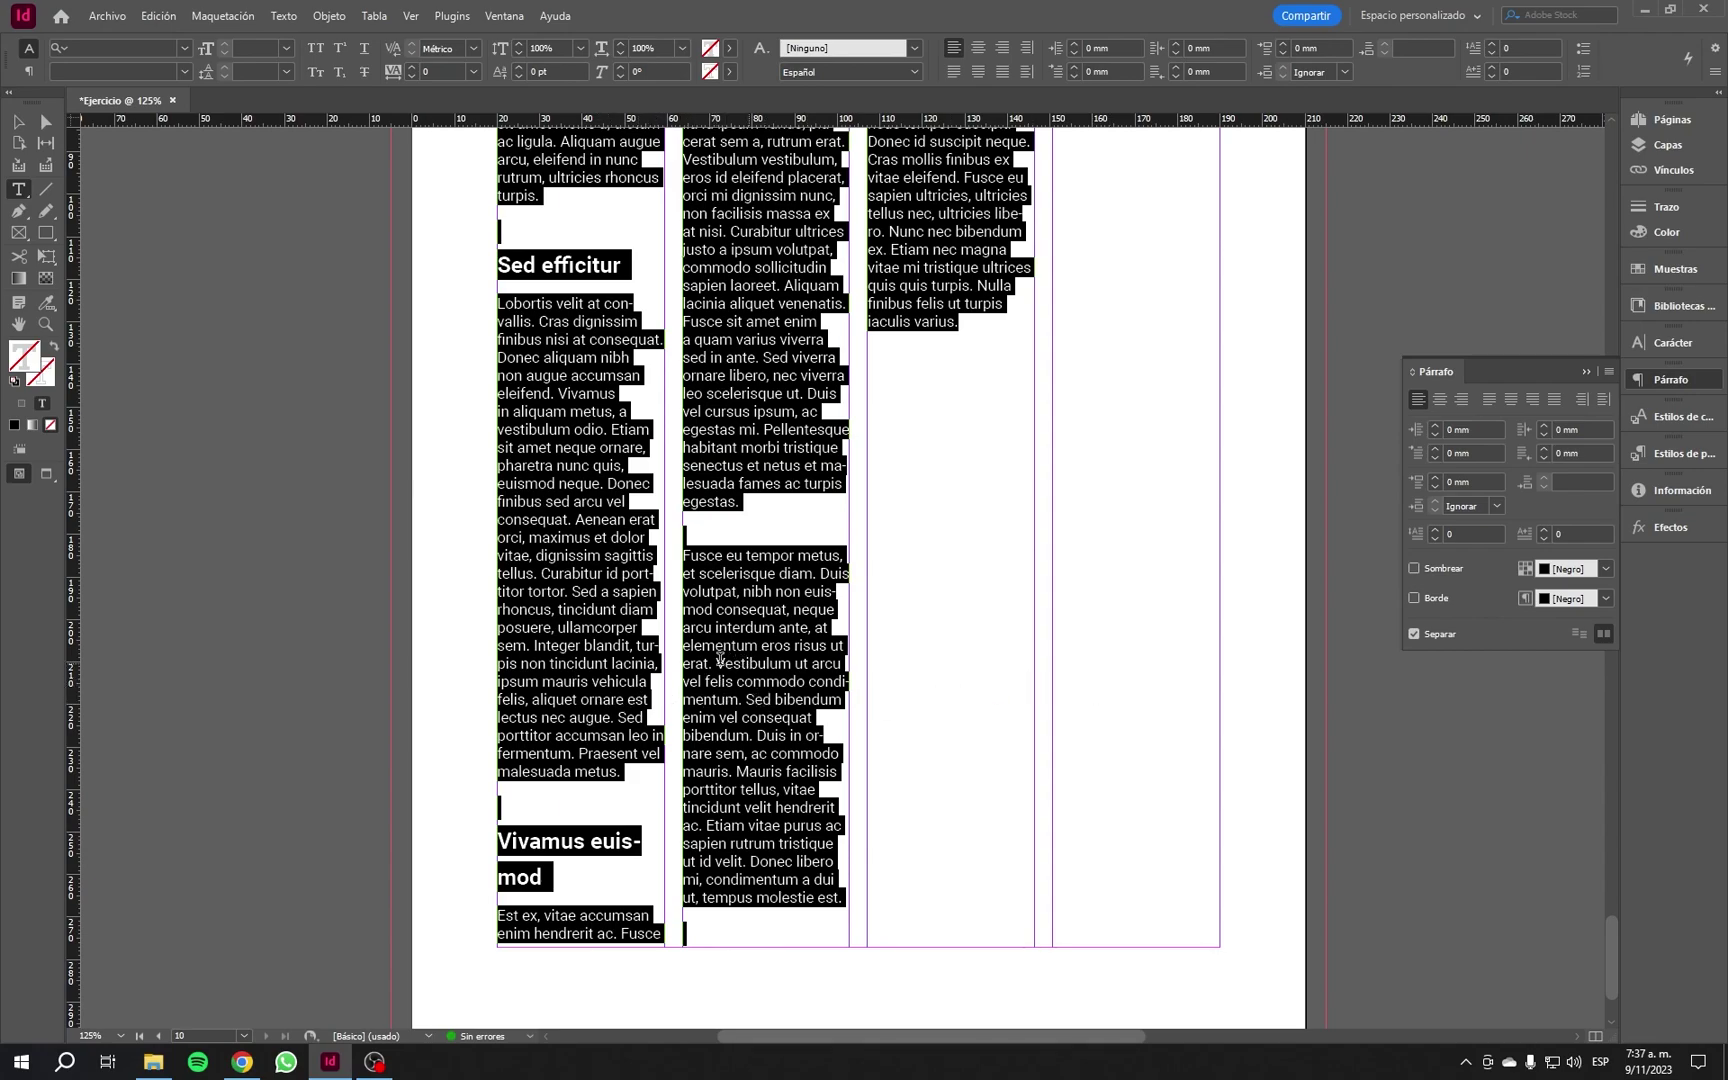
click(1579, 633)
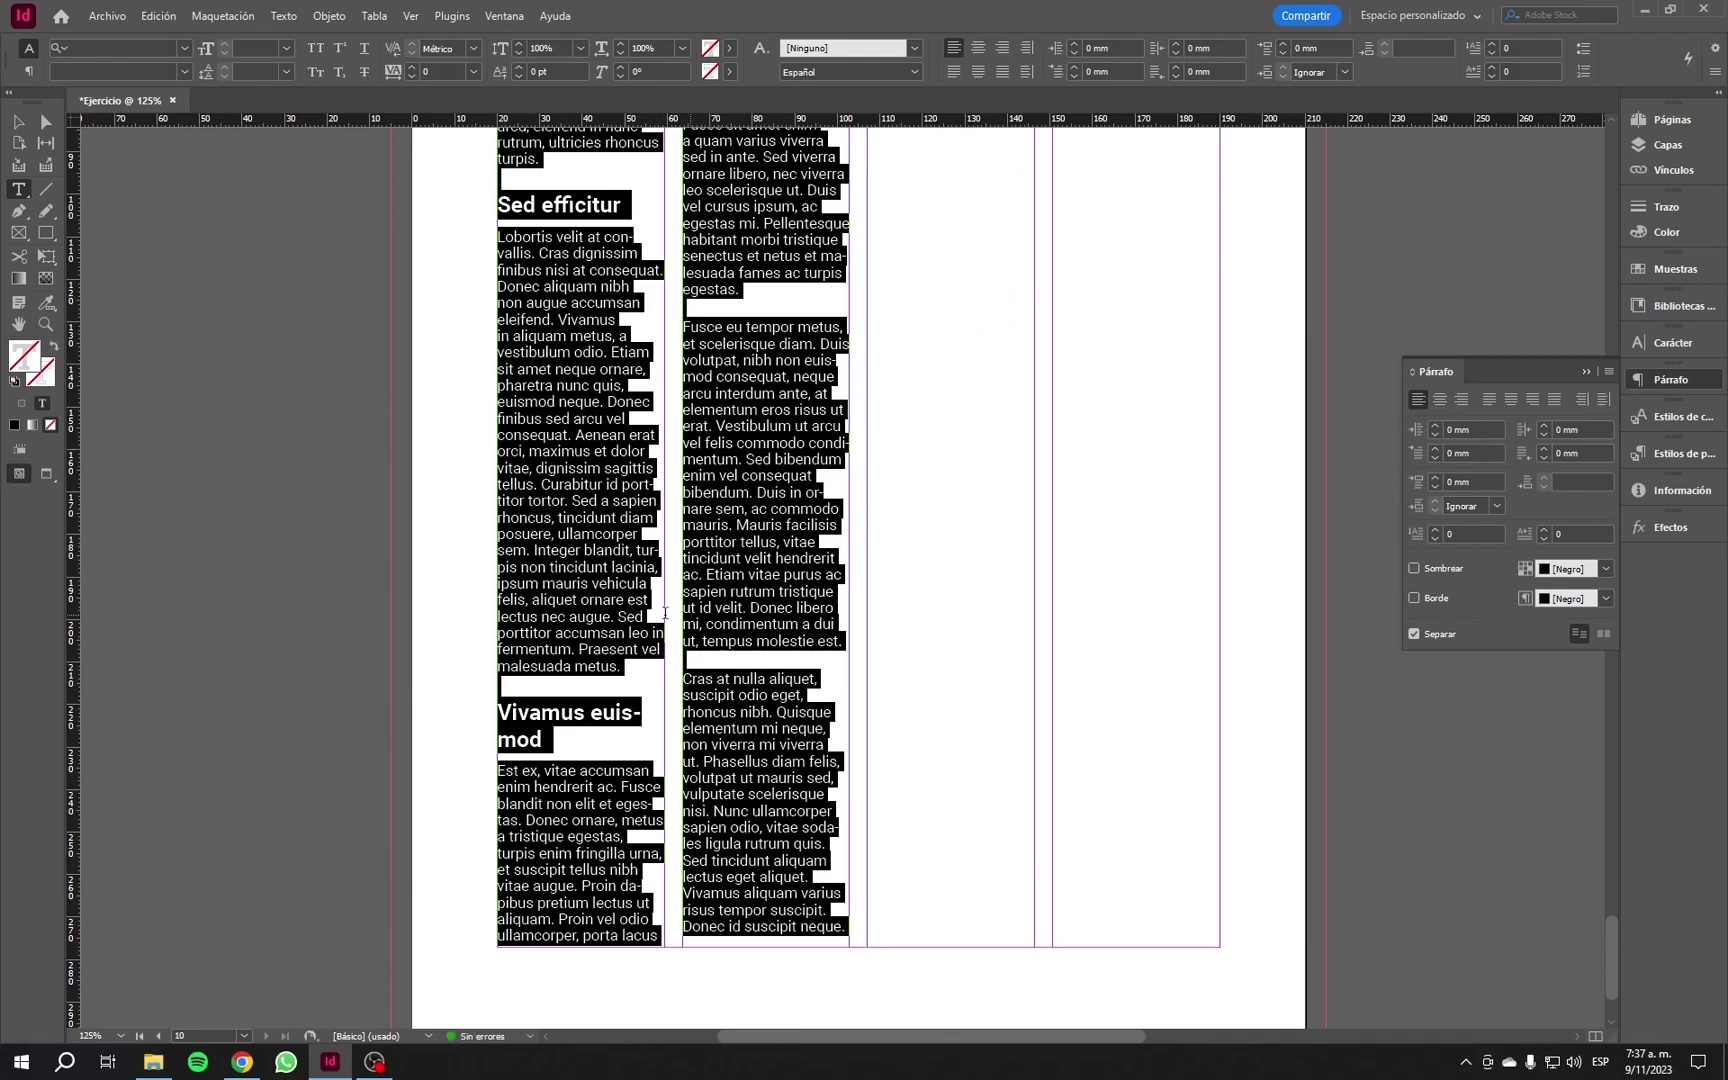
Step: Select all the text in the threaded frames and display the list of paragraph styles
click(18, 122)
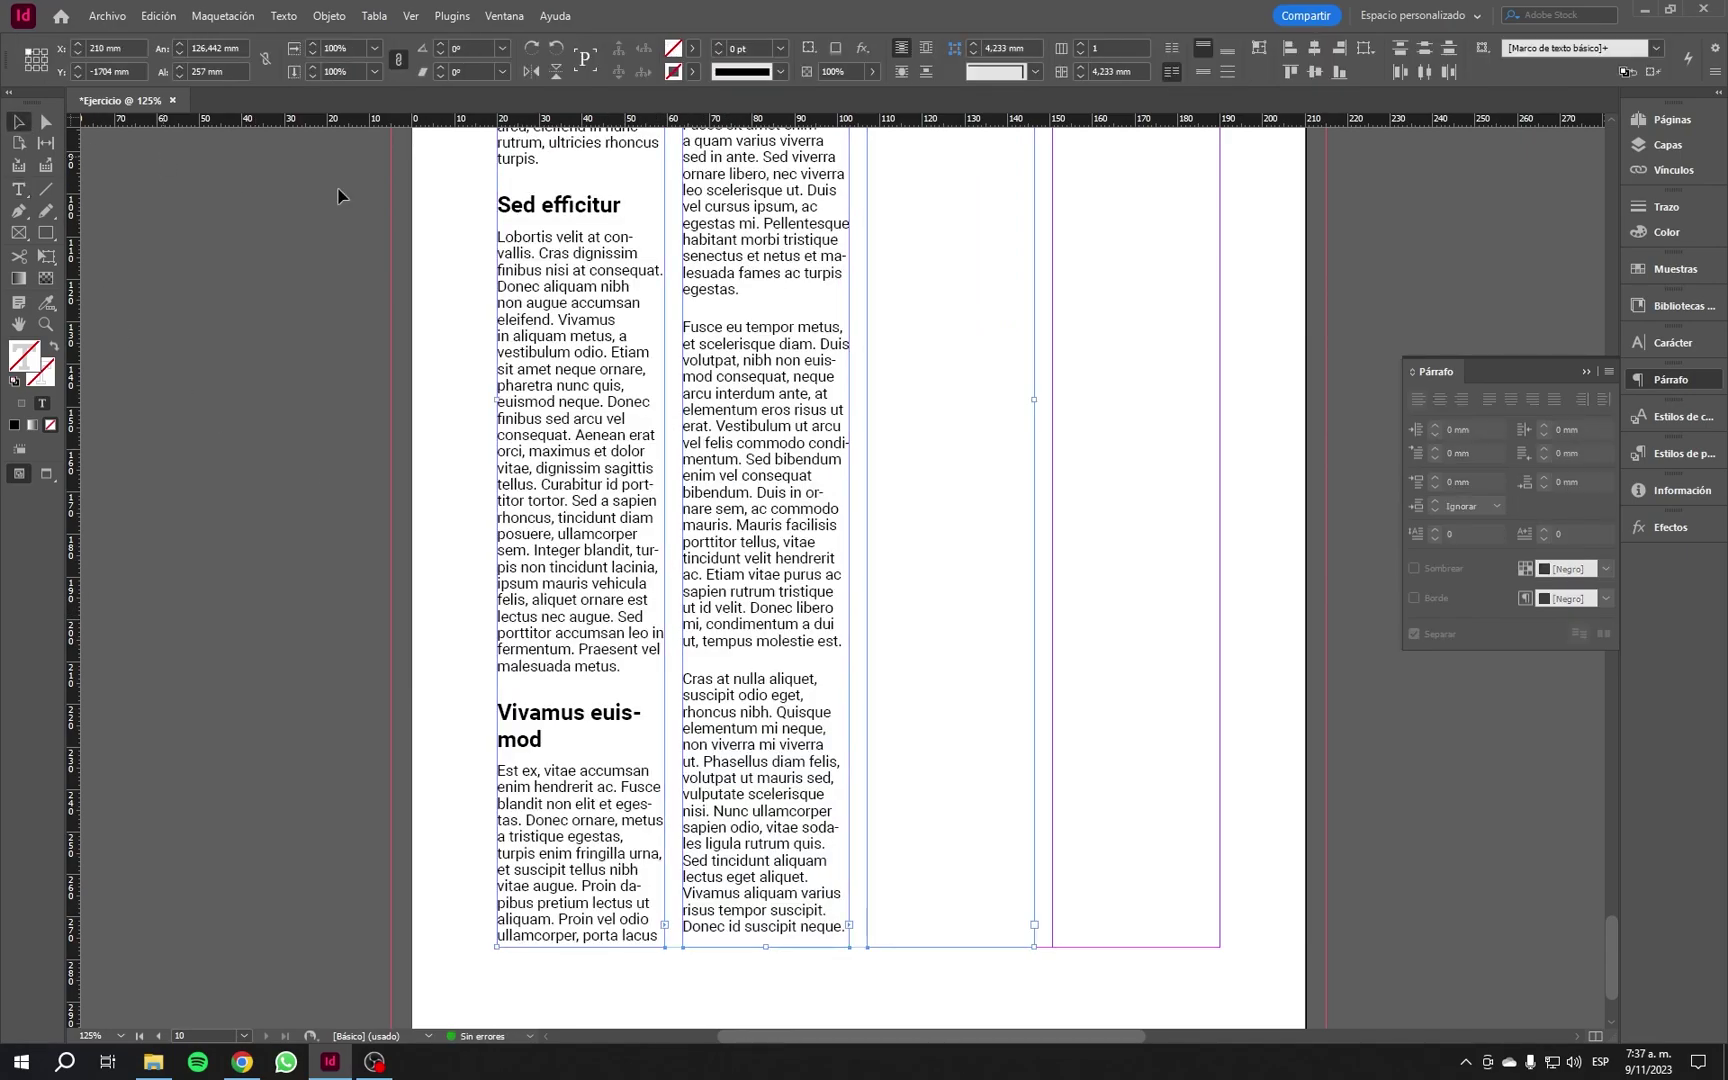
scroll(918, 390, up, 5)
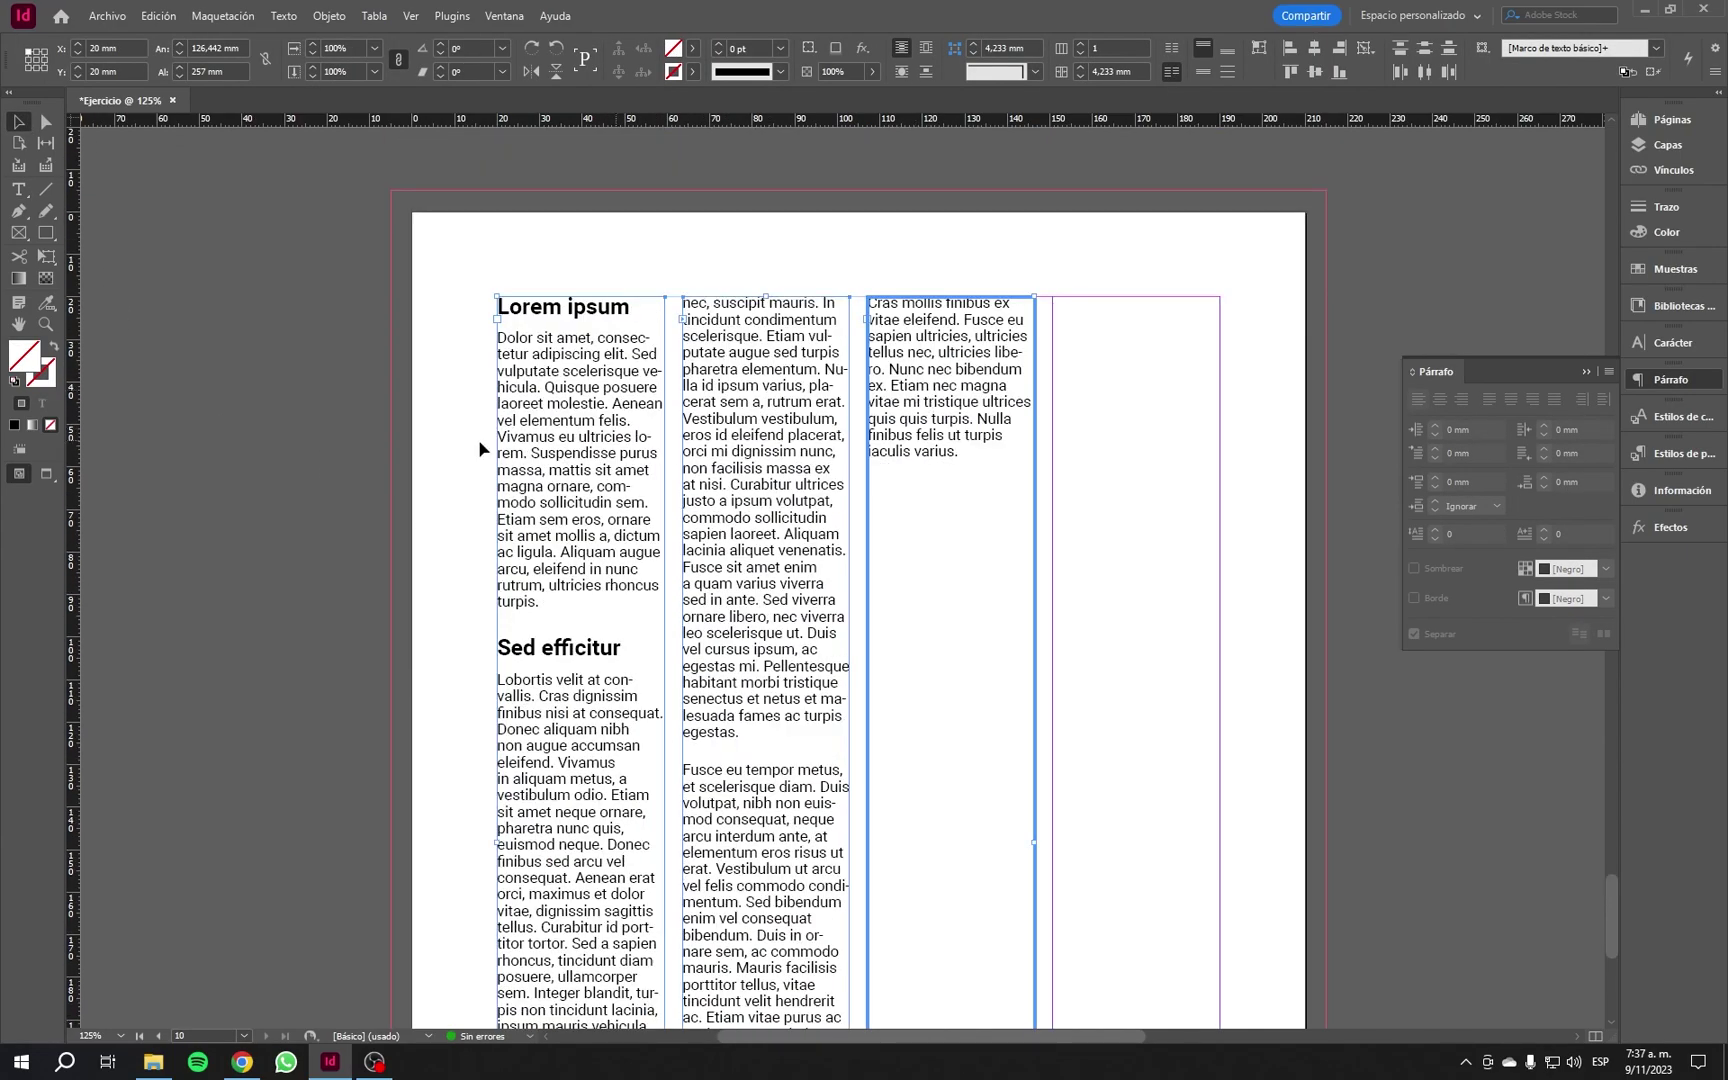
click(396, 447)
scroll(396, 447, down, 3)
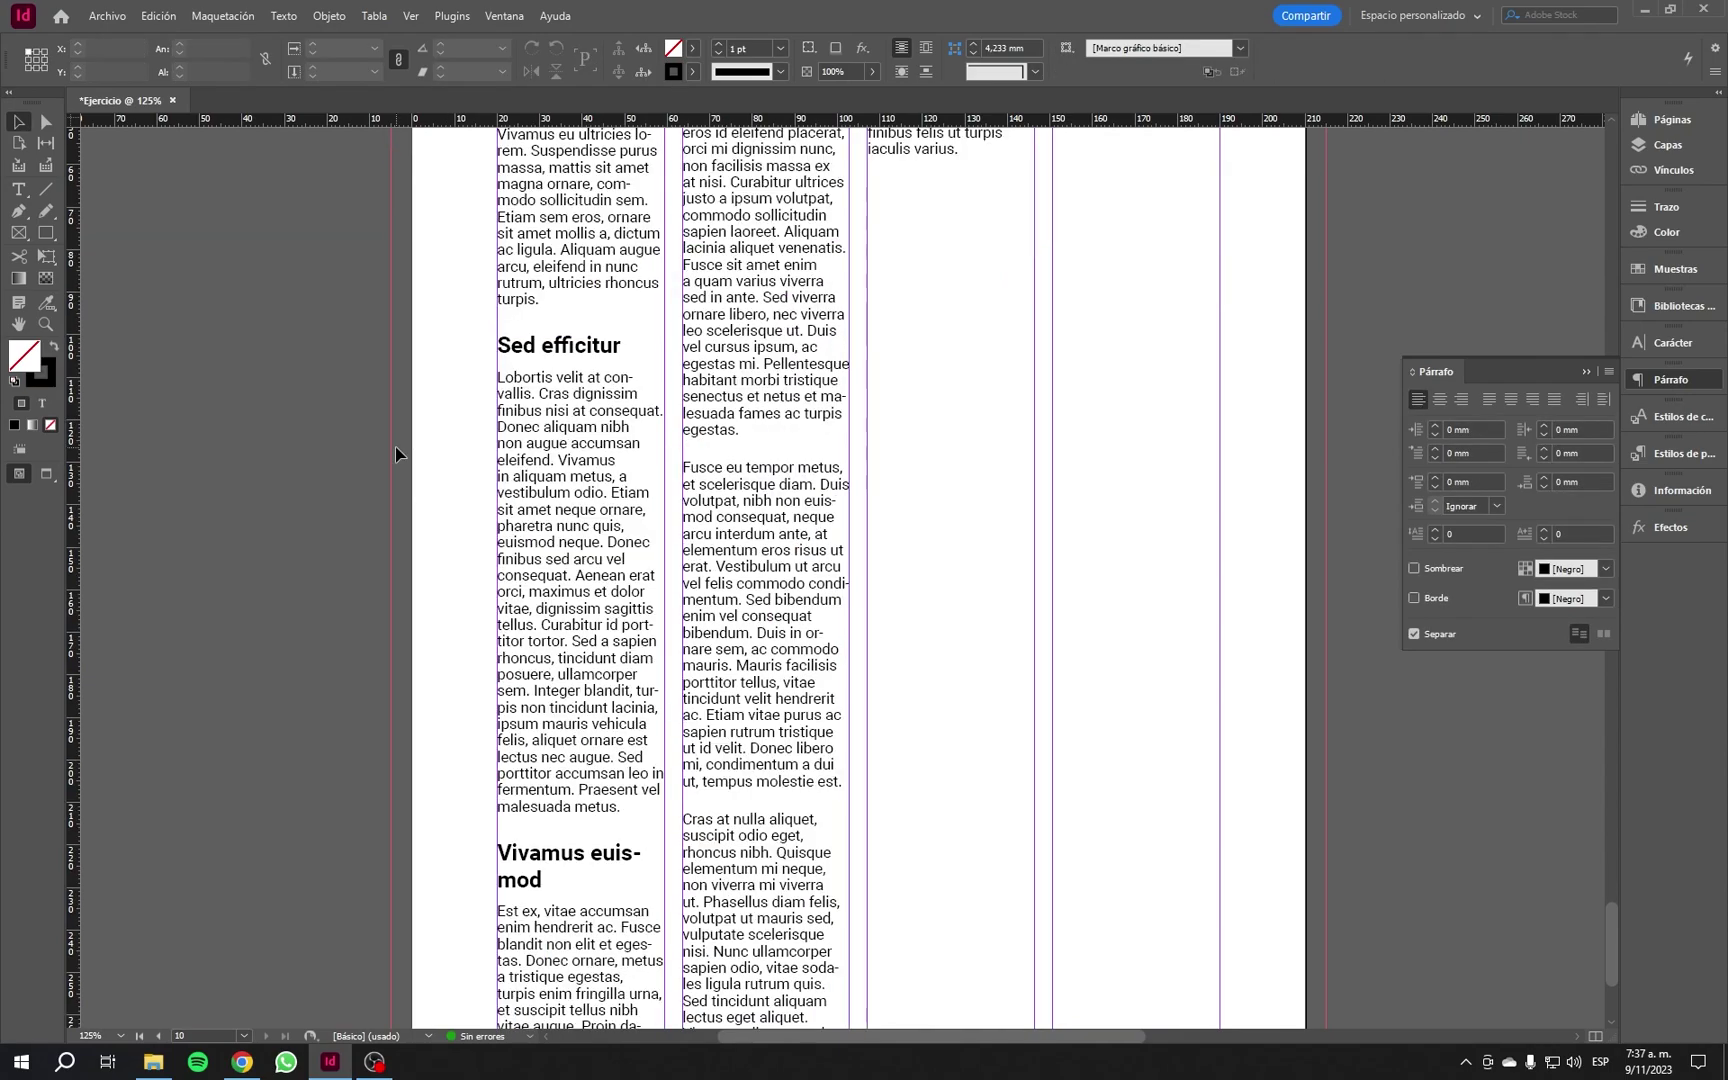
triple_click(786, 477)
key(ctrl+a)
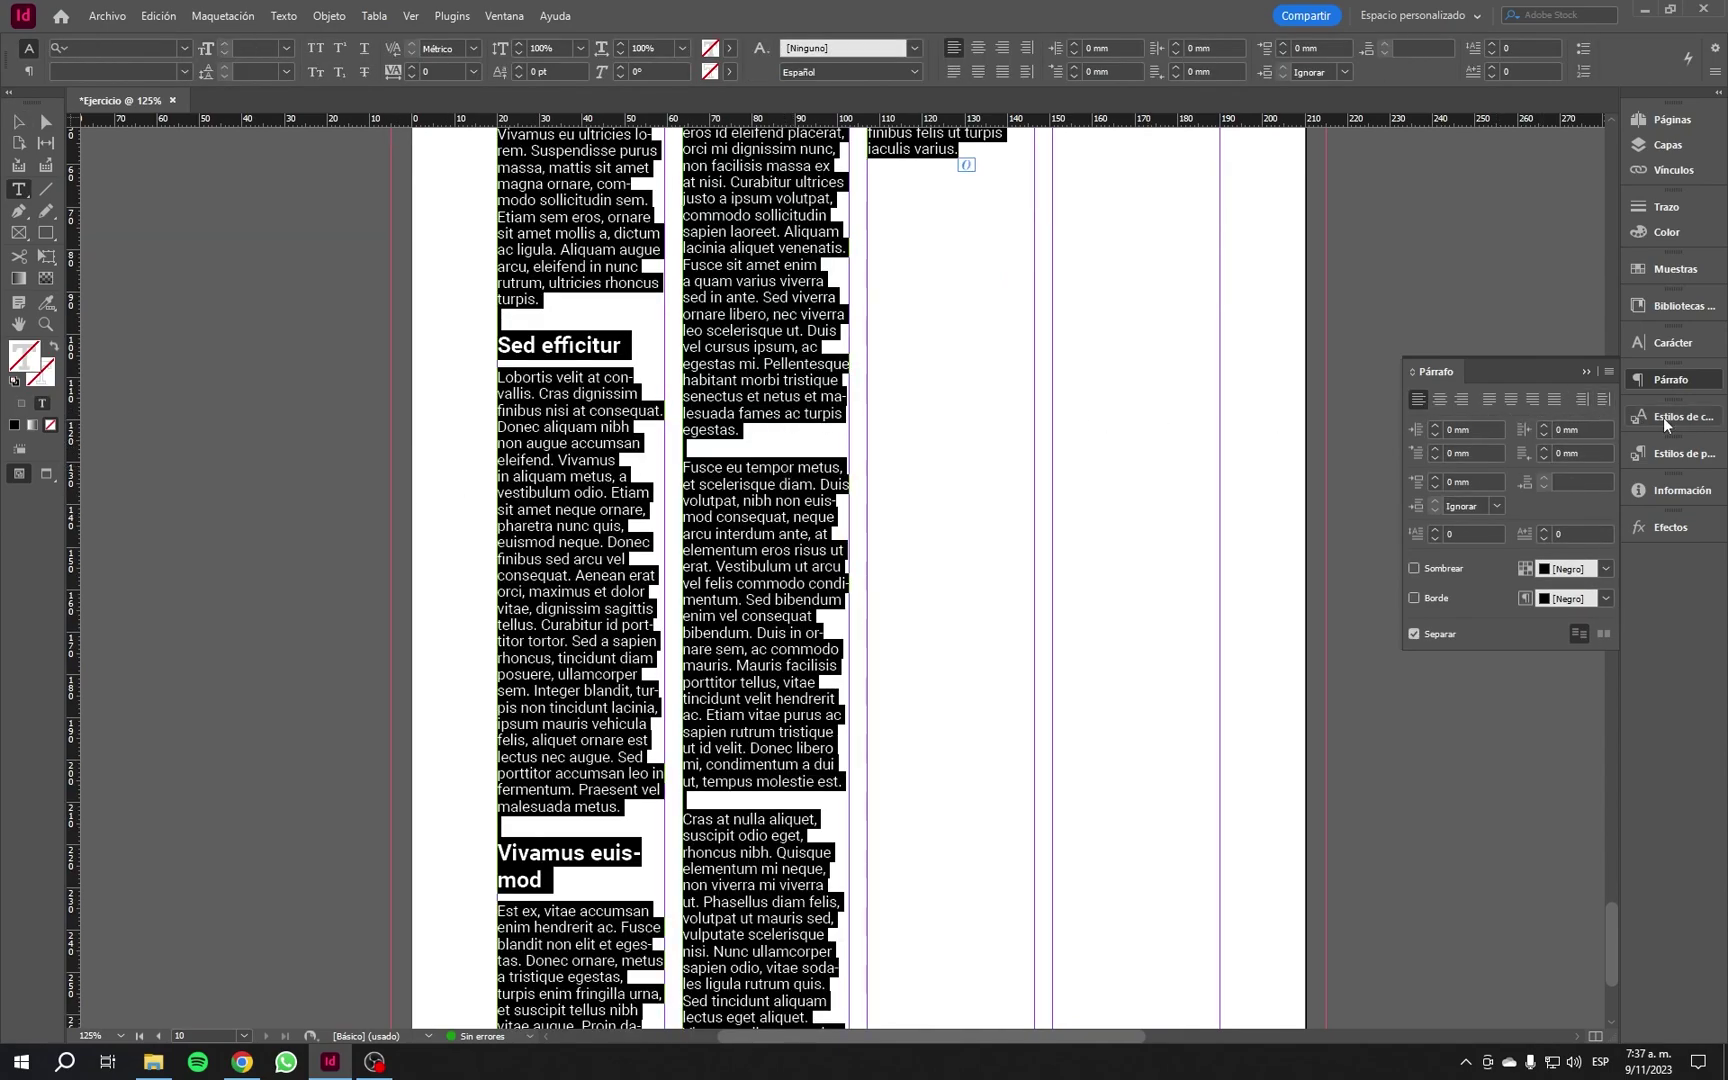
click(1663, 417)
click(1673, 455)
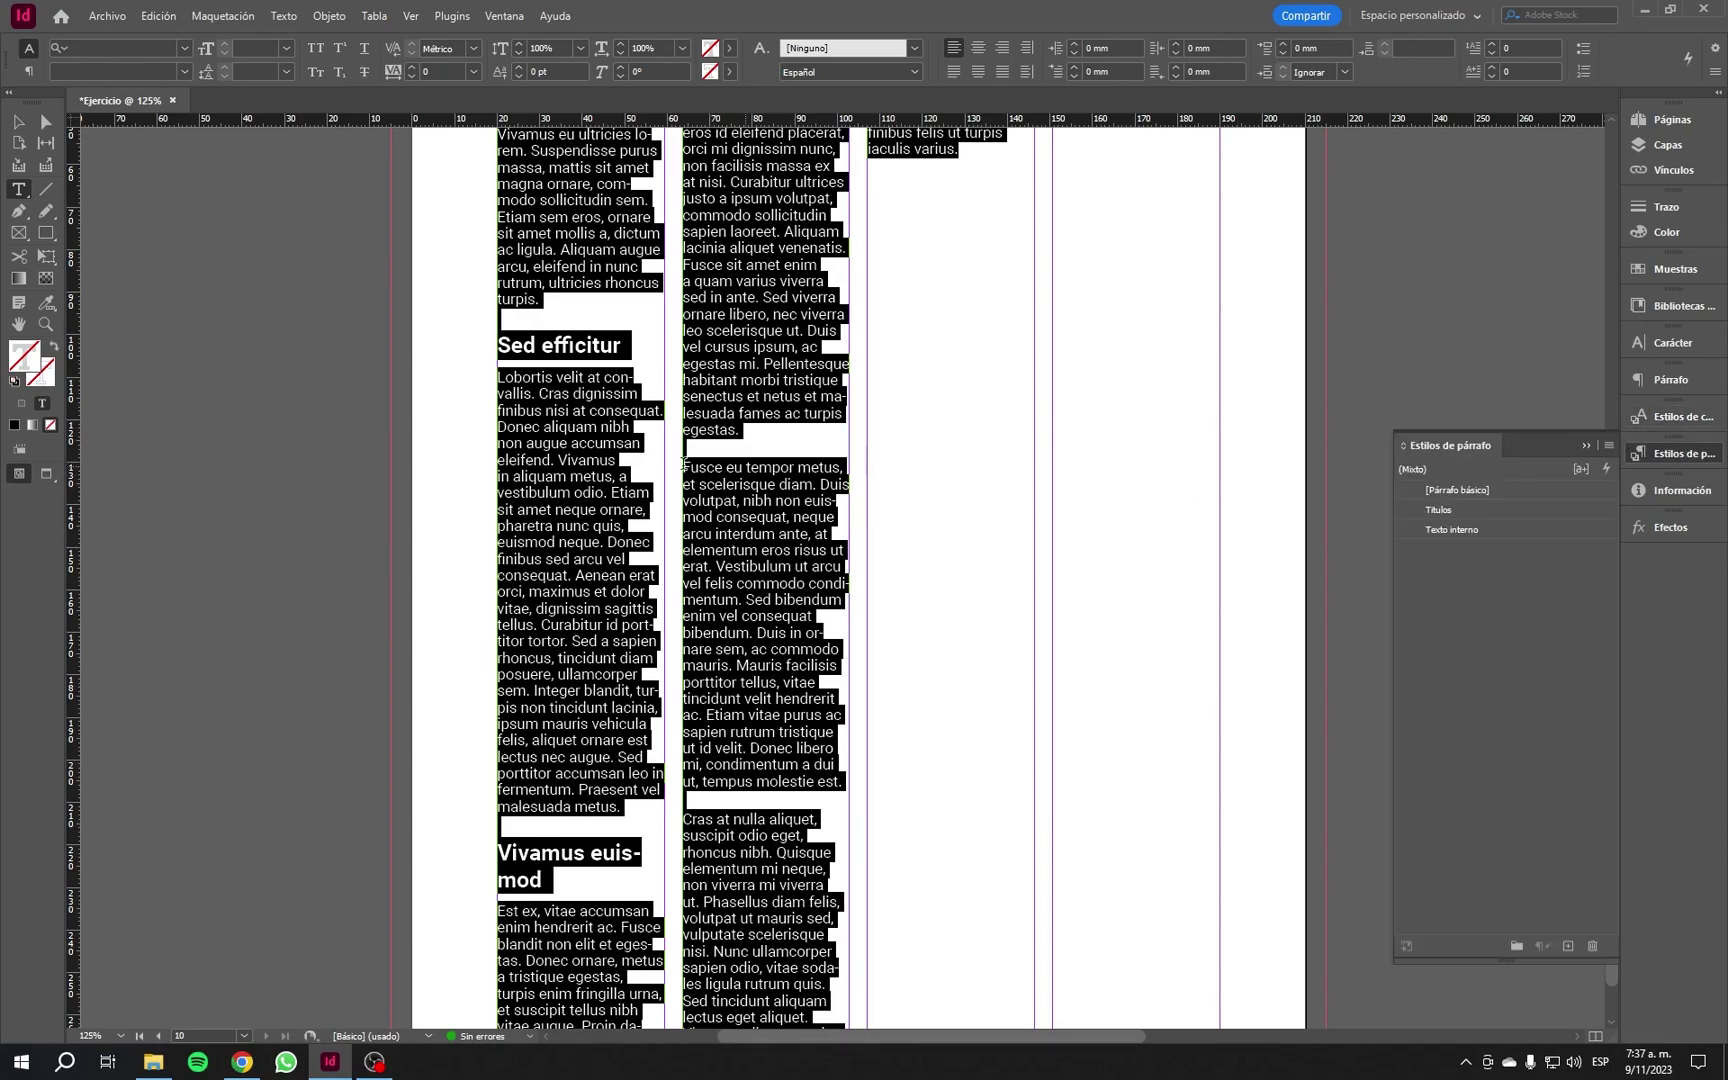
Step: Select the second-column paragraph ending in "egestas." and compare its assignments in the paragraph and character style lists
click(1673, 418)
double_click(703, 332)
double_click(703, 332)
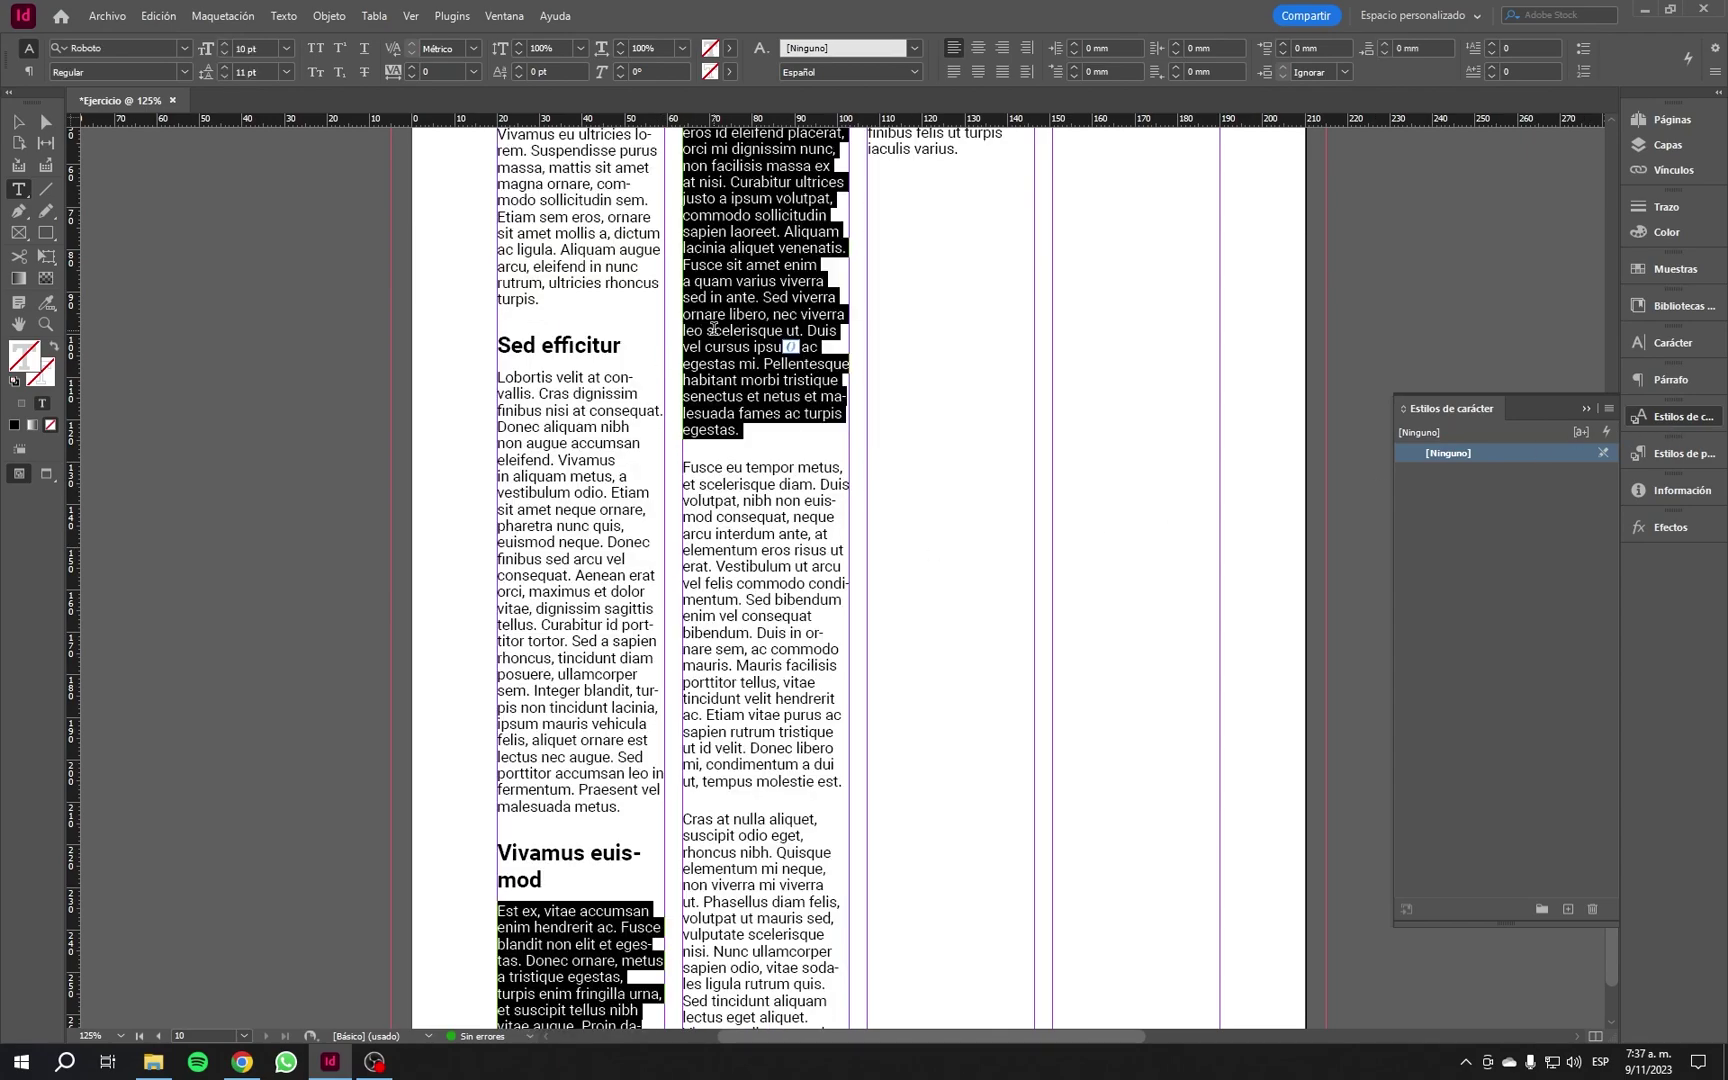
click(1697, 457)
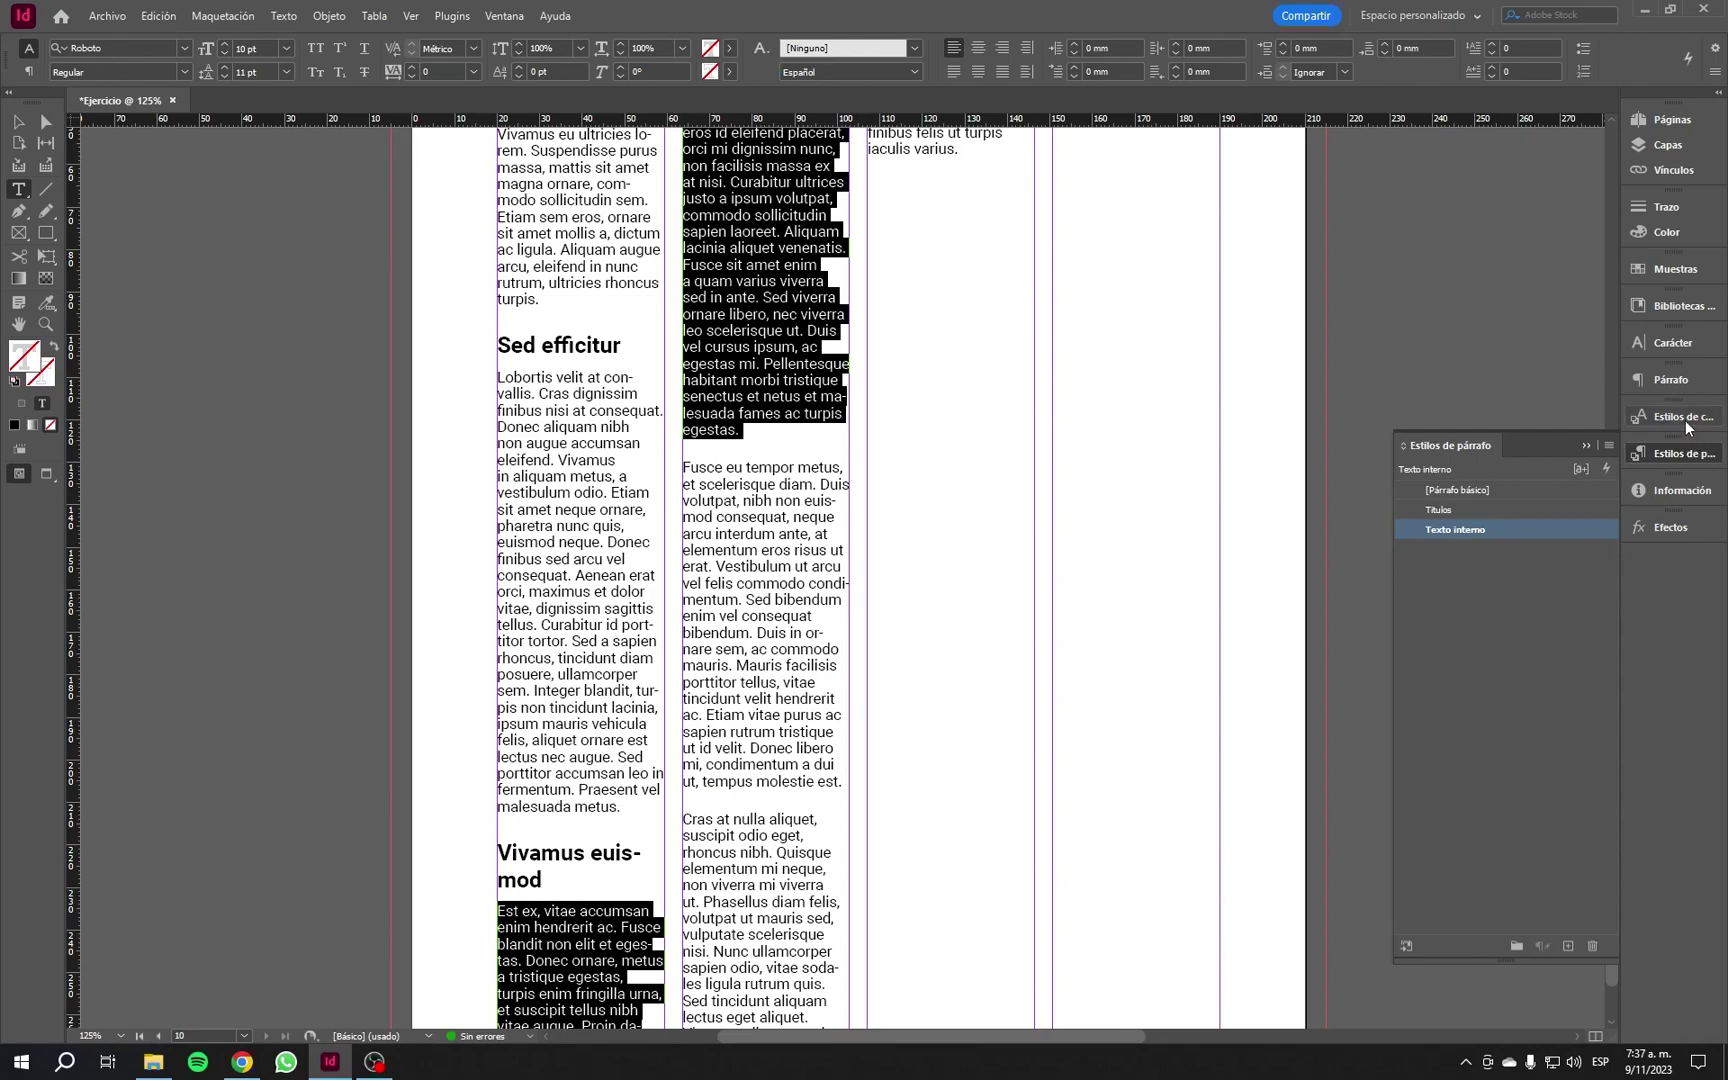
click(1685, 420)
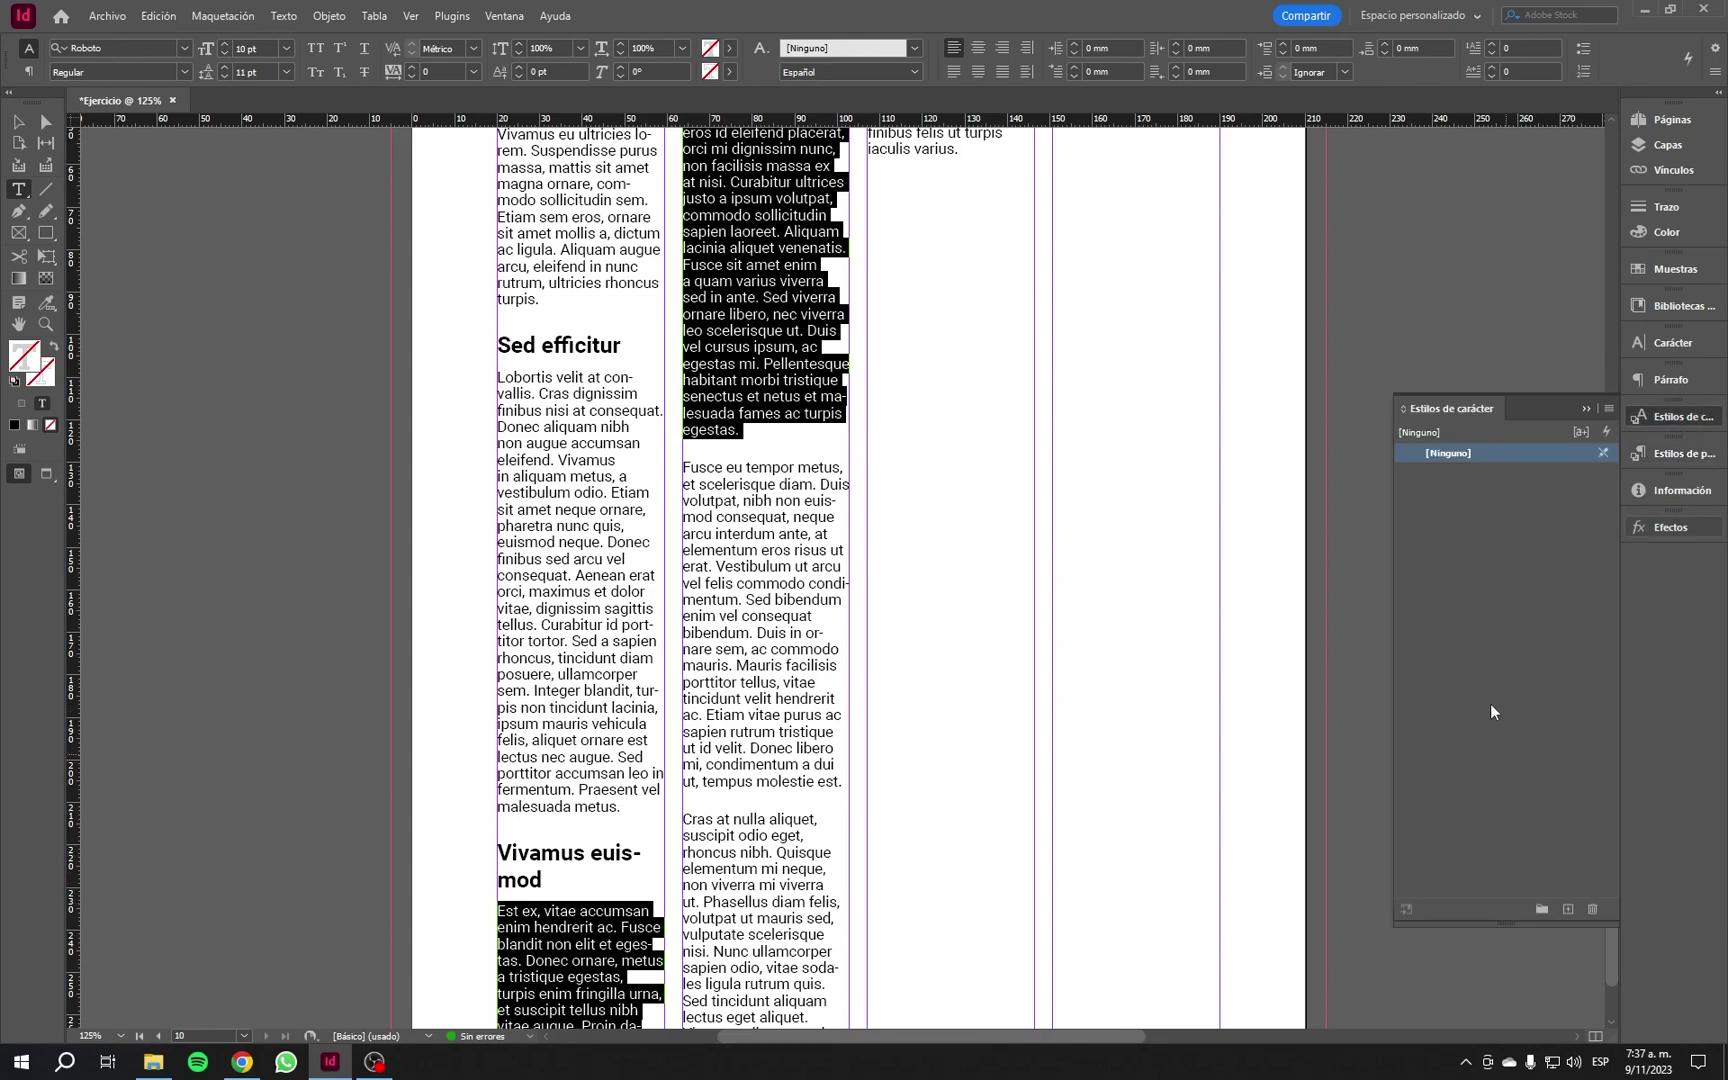
Step: Set the word "tempor" in the second-column paragraph starting "Fusce eu" to Roboto Bold Italic
click(700, 474)
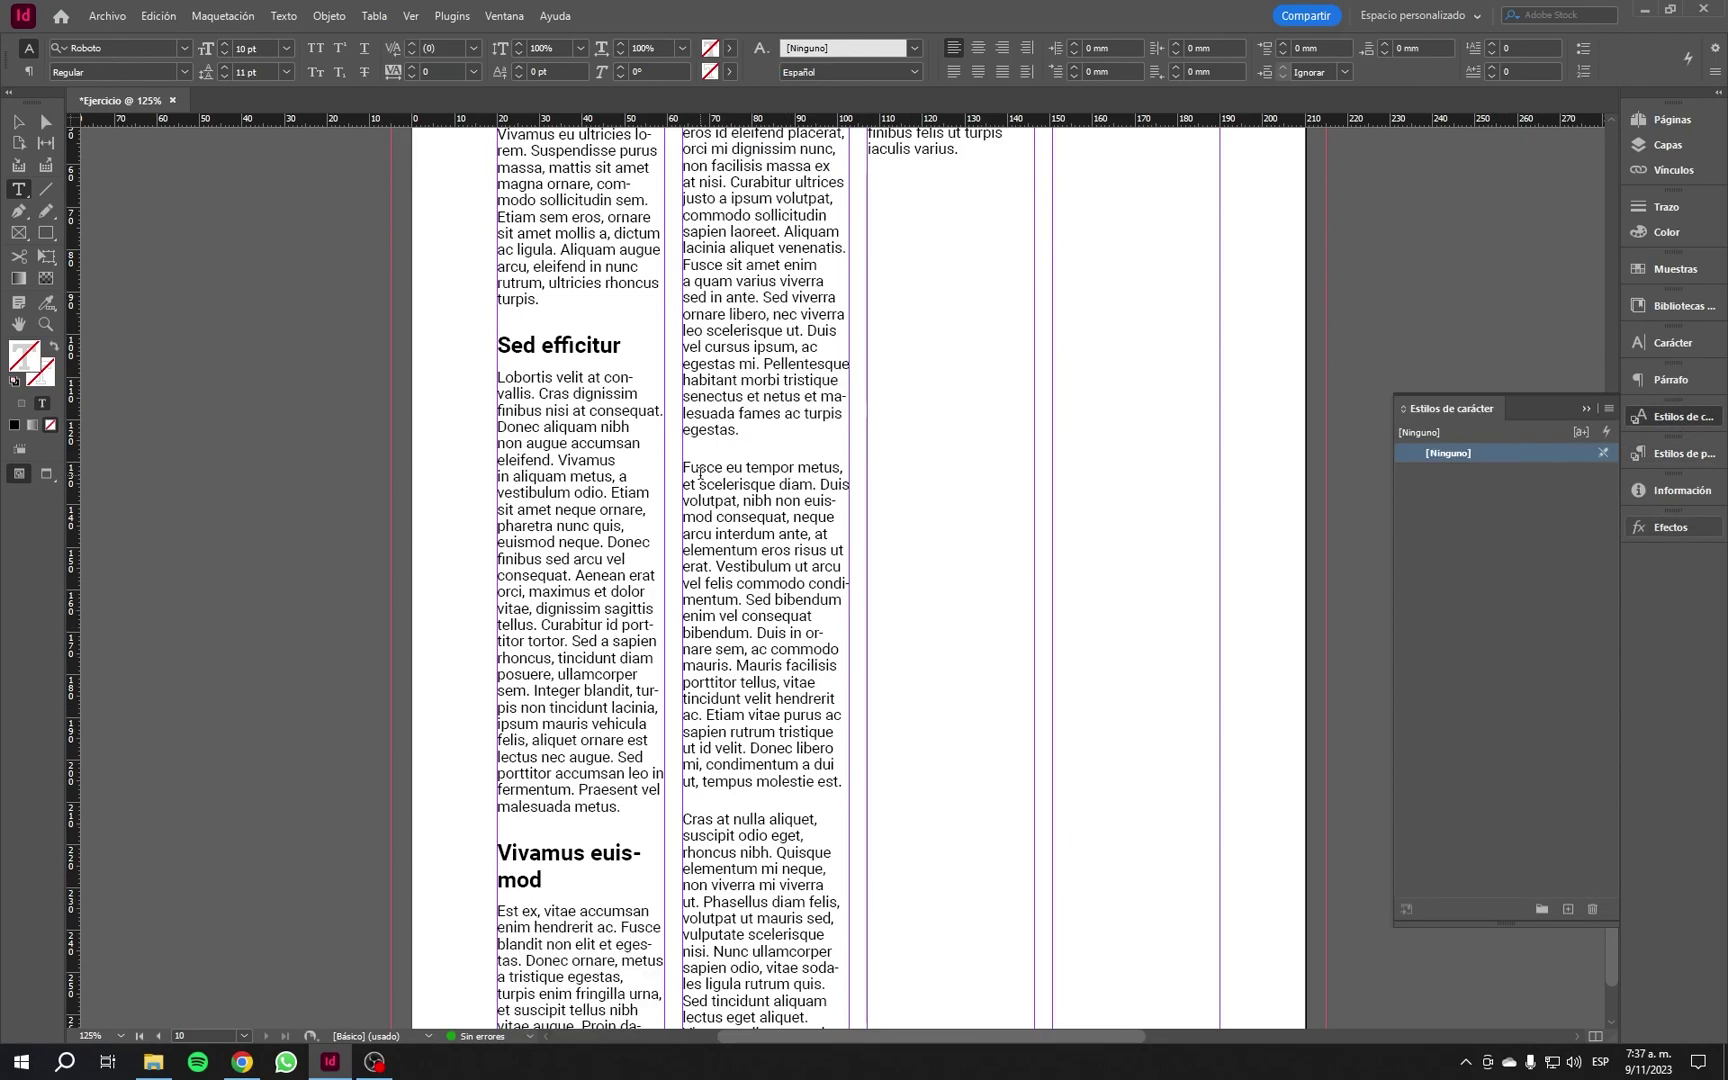
double_click(770, 467)
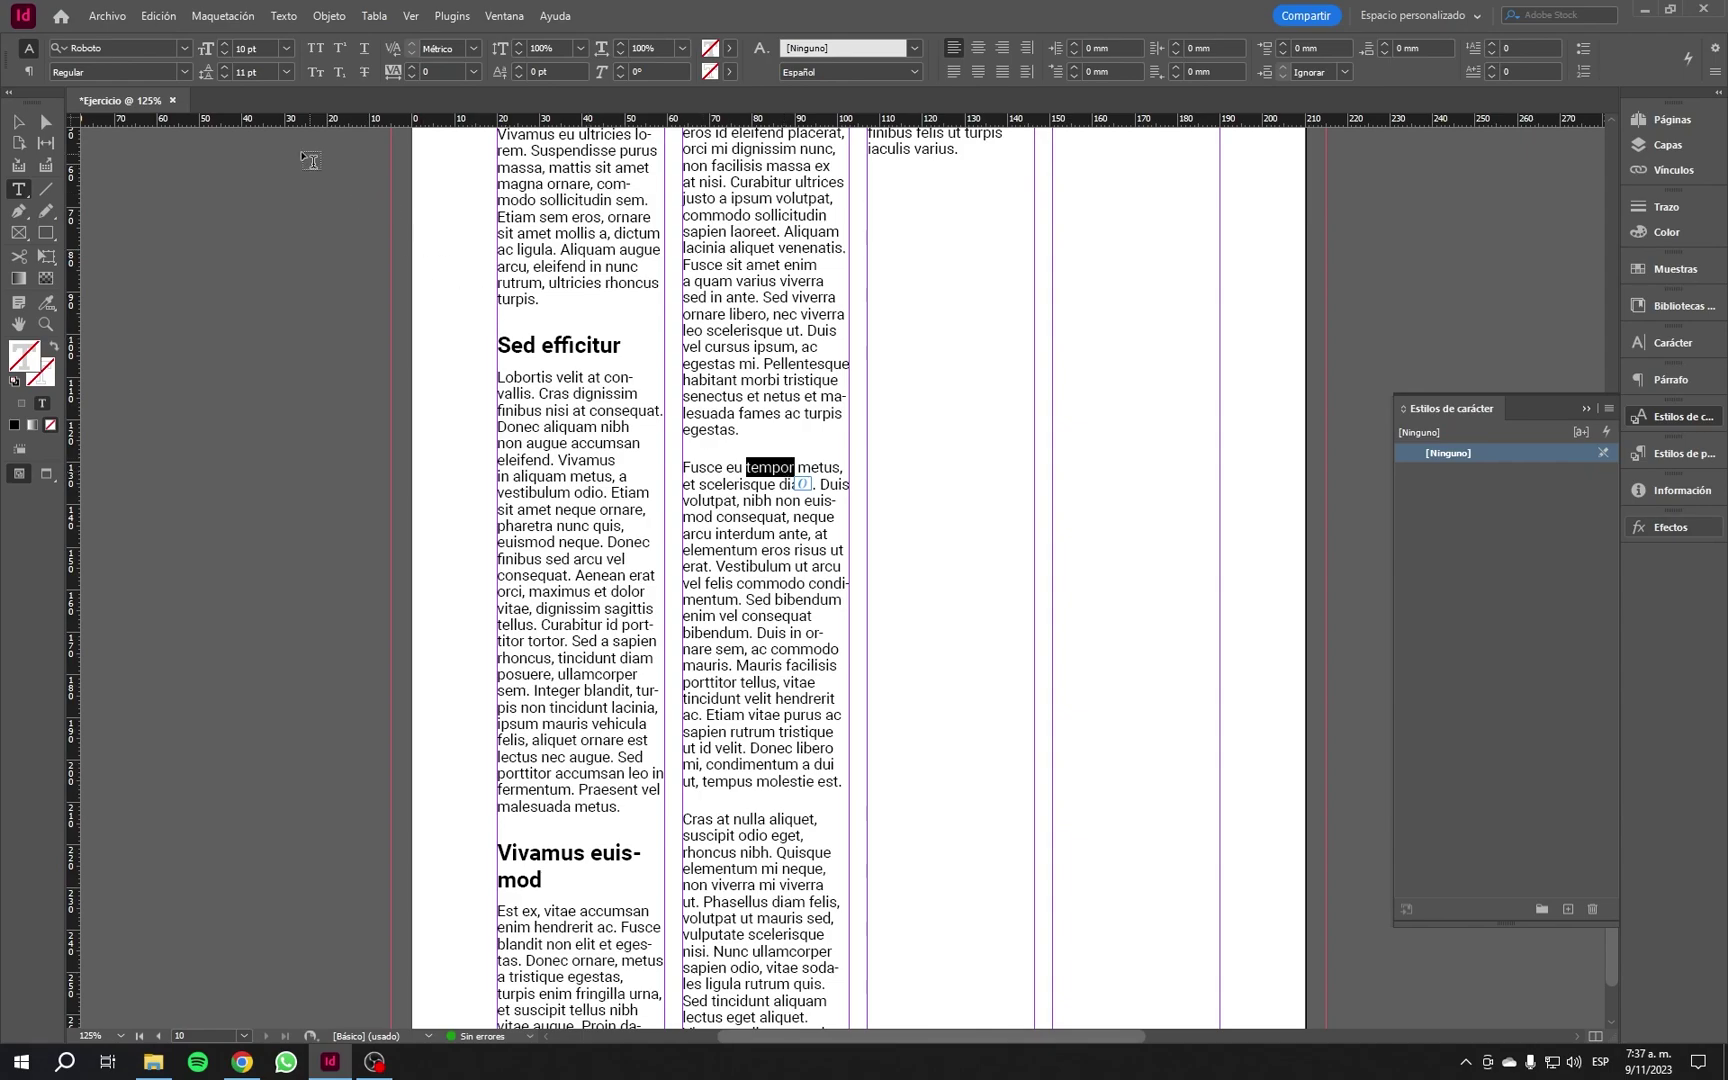
click(184, 72)
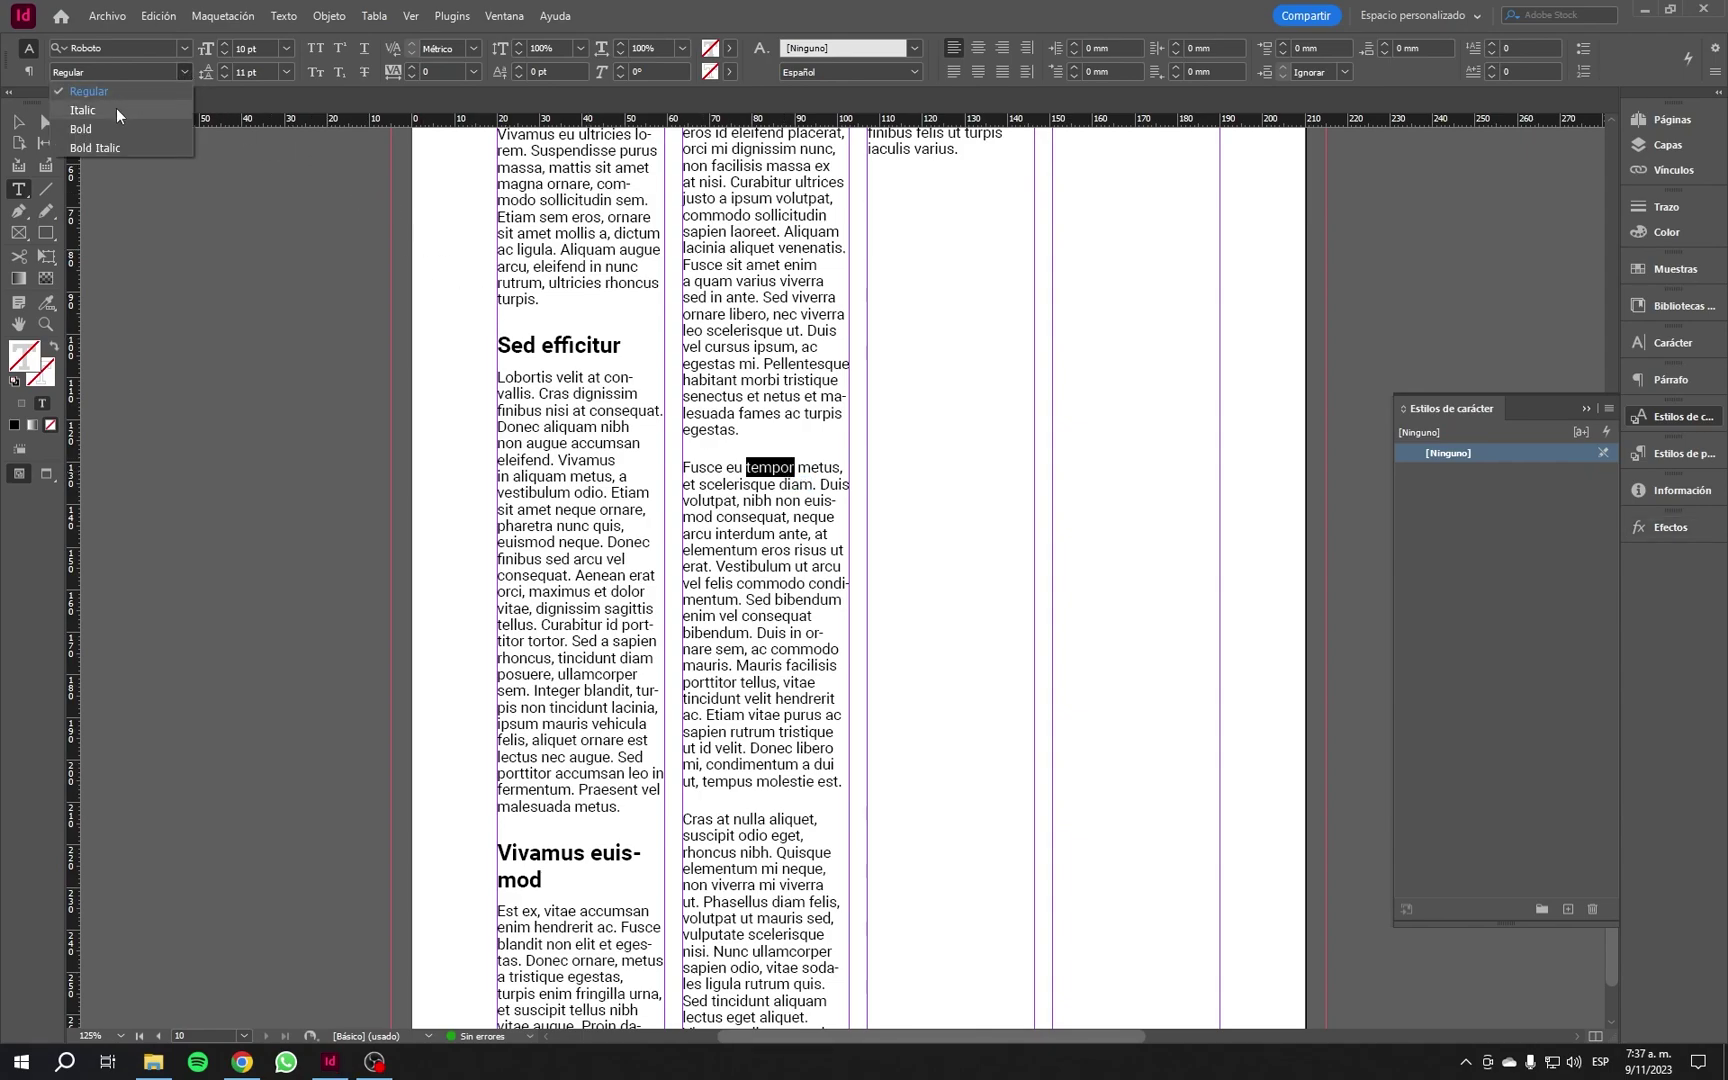
click(116, 110)
click(184, 72)
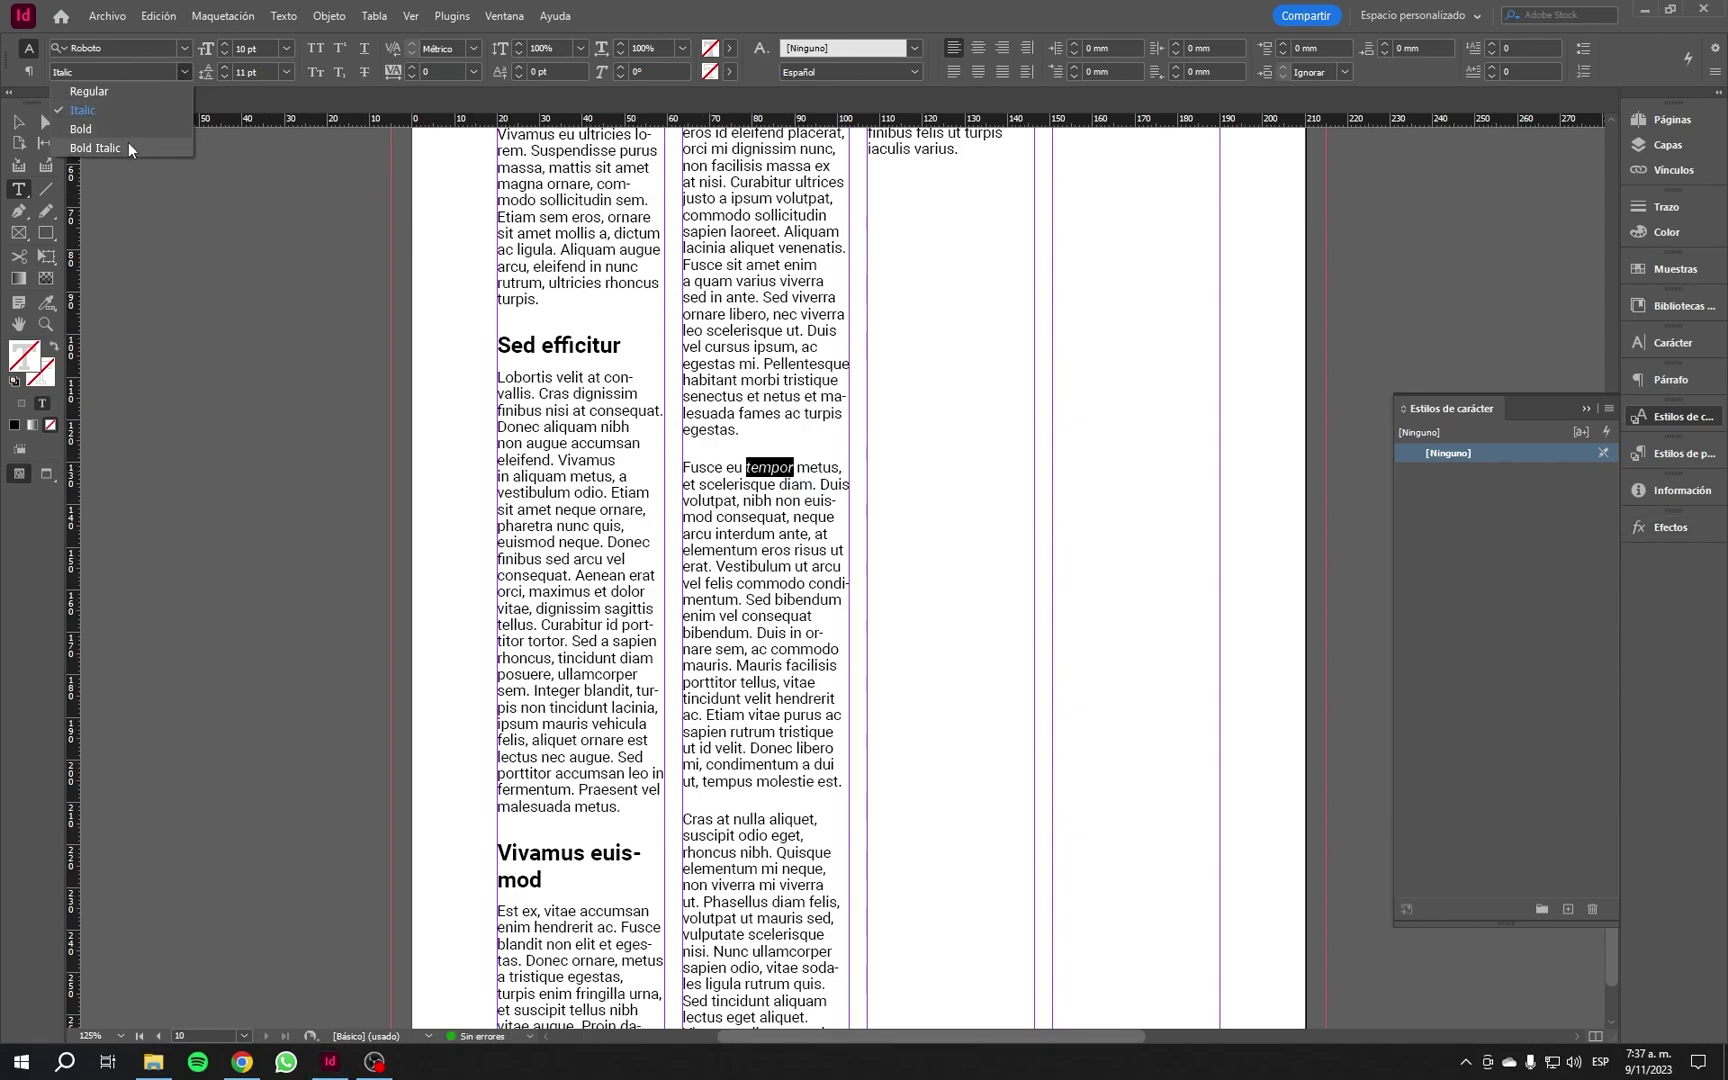
click(128, 148)
click(716, 516)
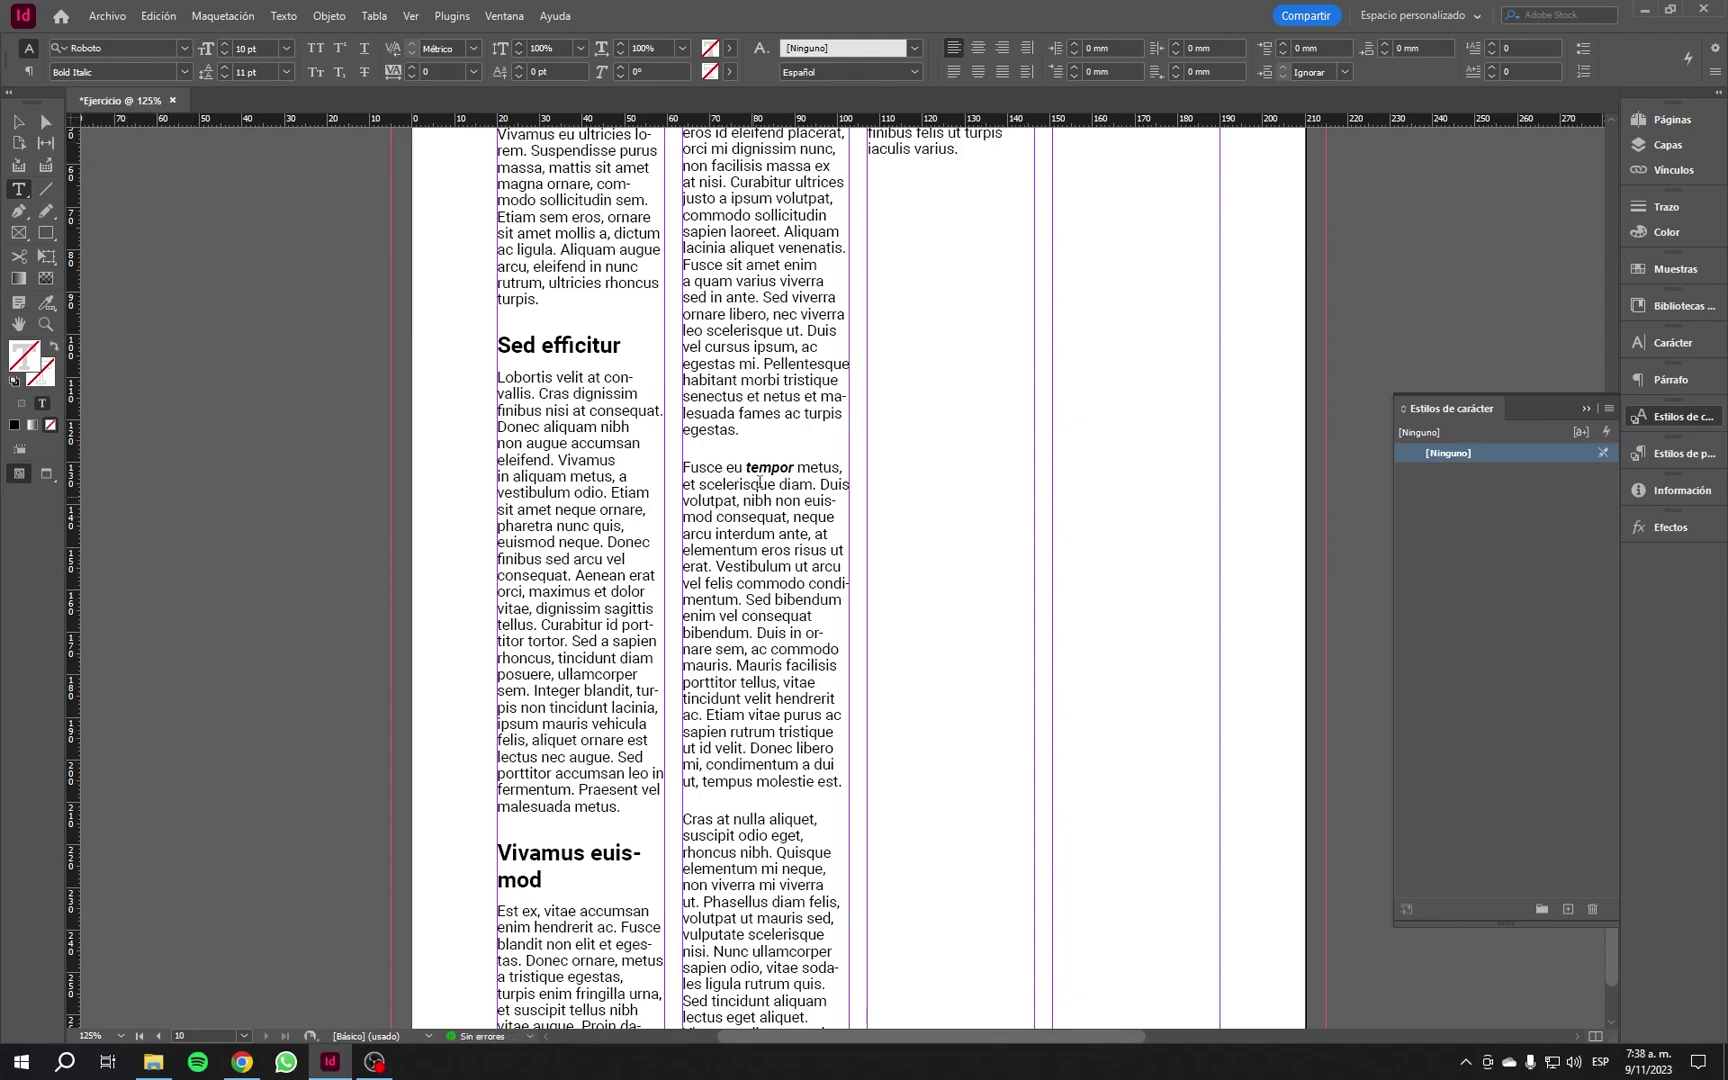
Step: Create a character style named "Destacado" from the bold italic word "tempor"
double_click(772, 466)
click(1568, 910)
click(1461, 474)
click(1463, 471)
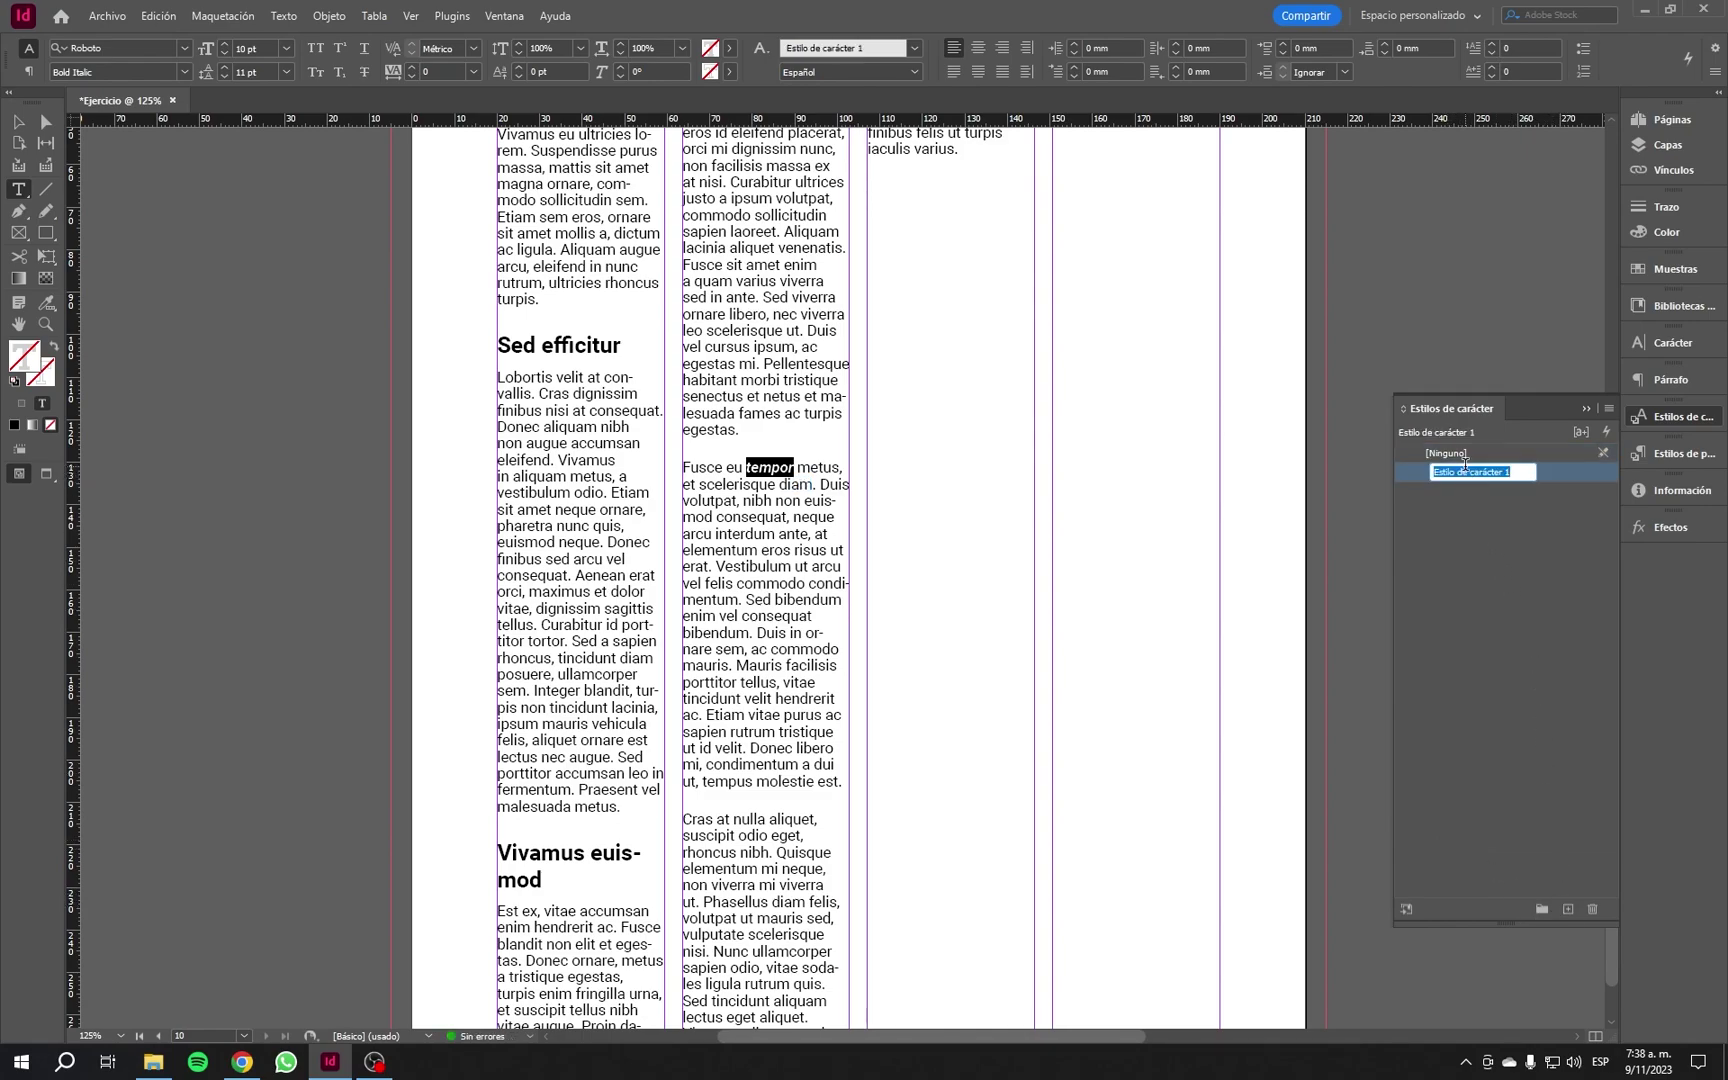
text(Destacado)
key(Return)
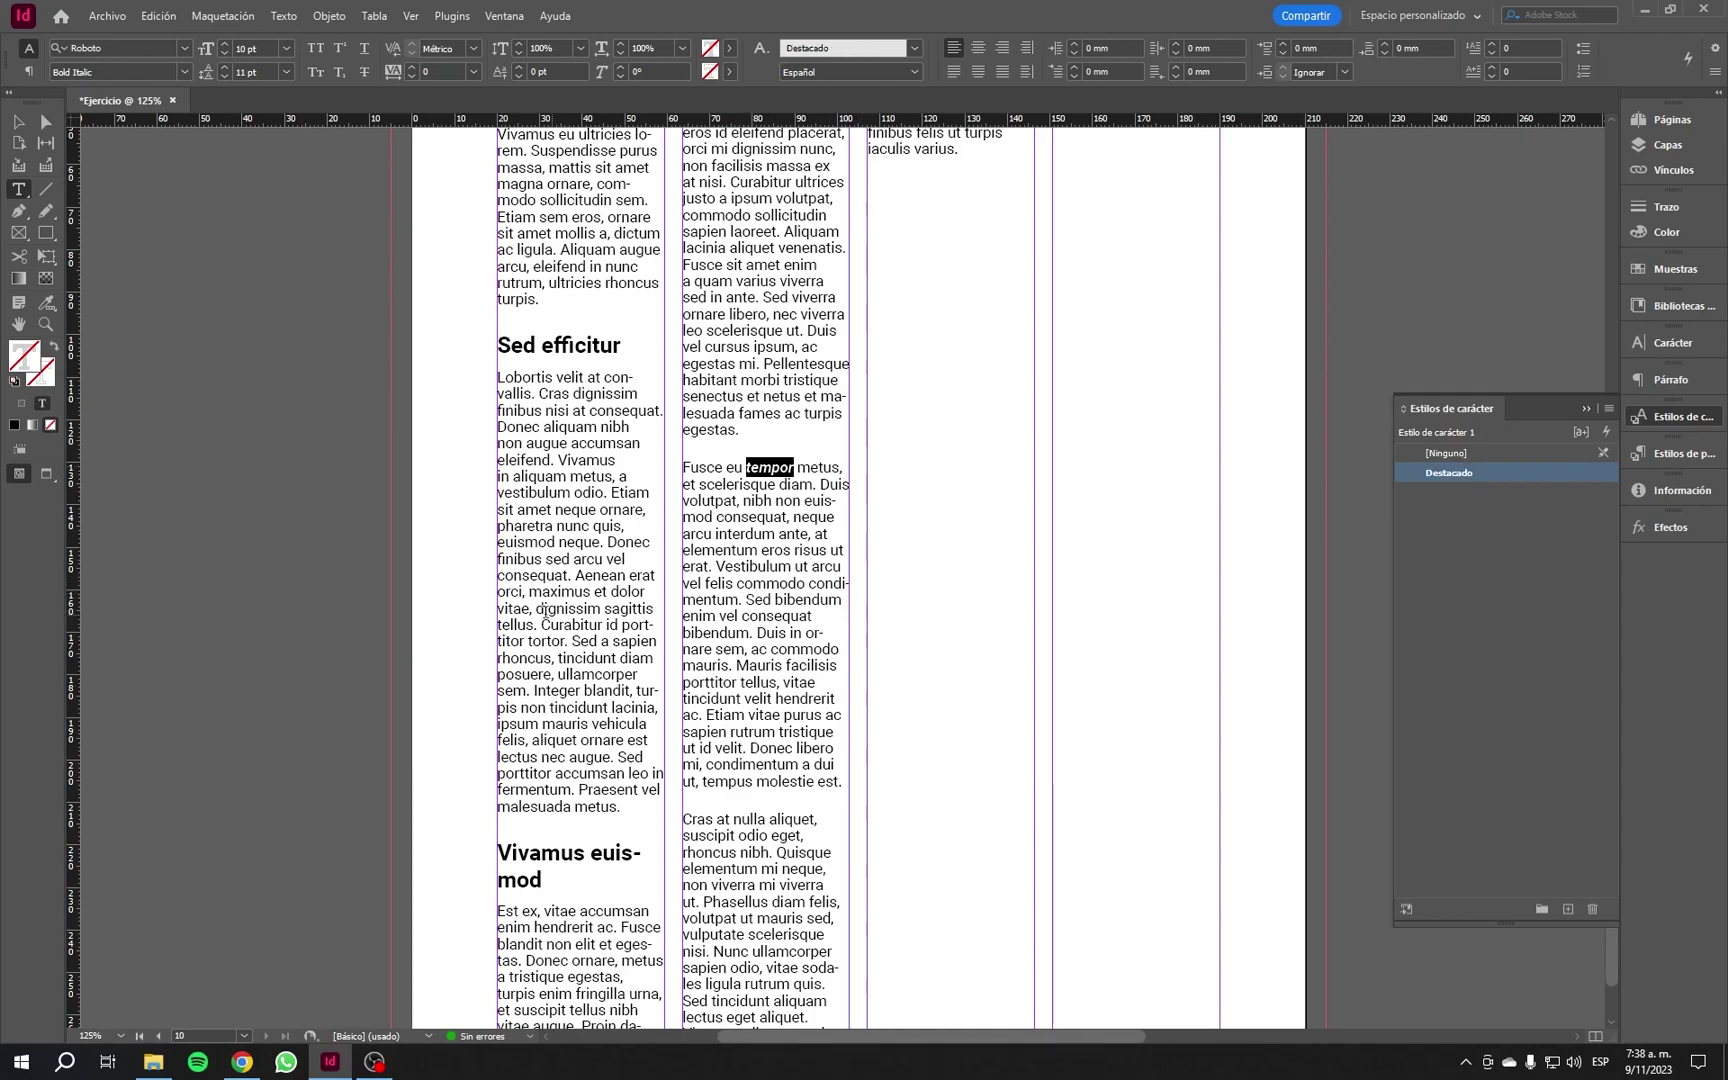
Step: Apply the "Destacado" character style to the sentences "Curabitur id porttitor tortor." and "Fusce sit amet enim a quam varius viverra sed in ante."
drag(538, 625, 568, 641)
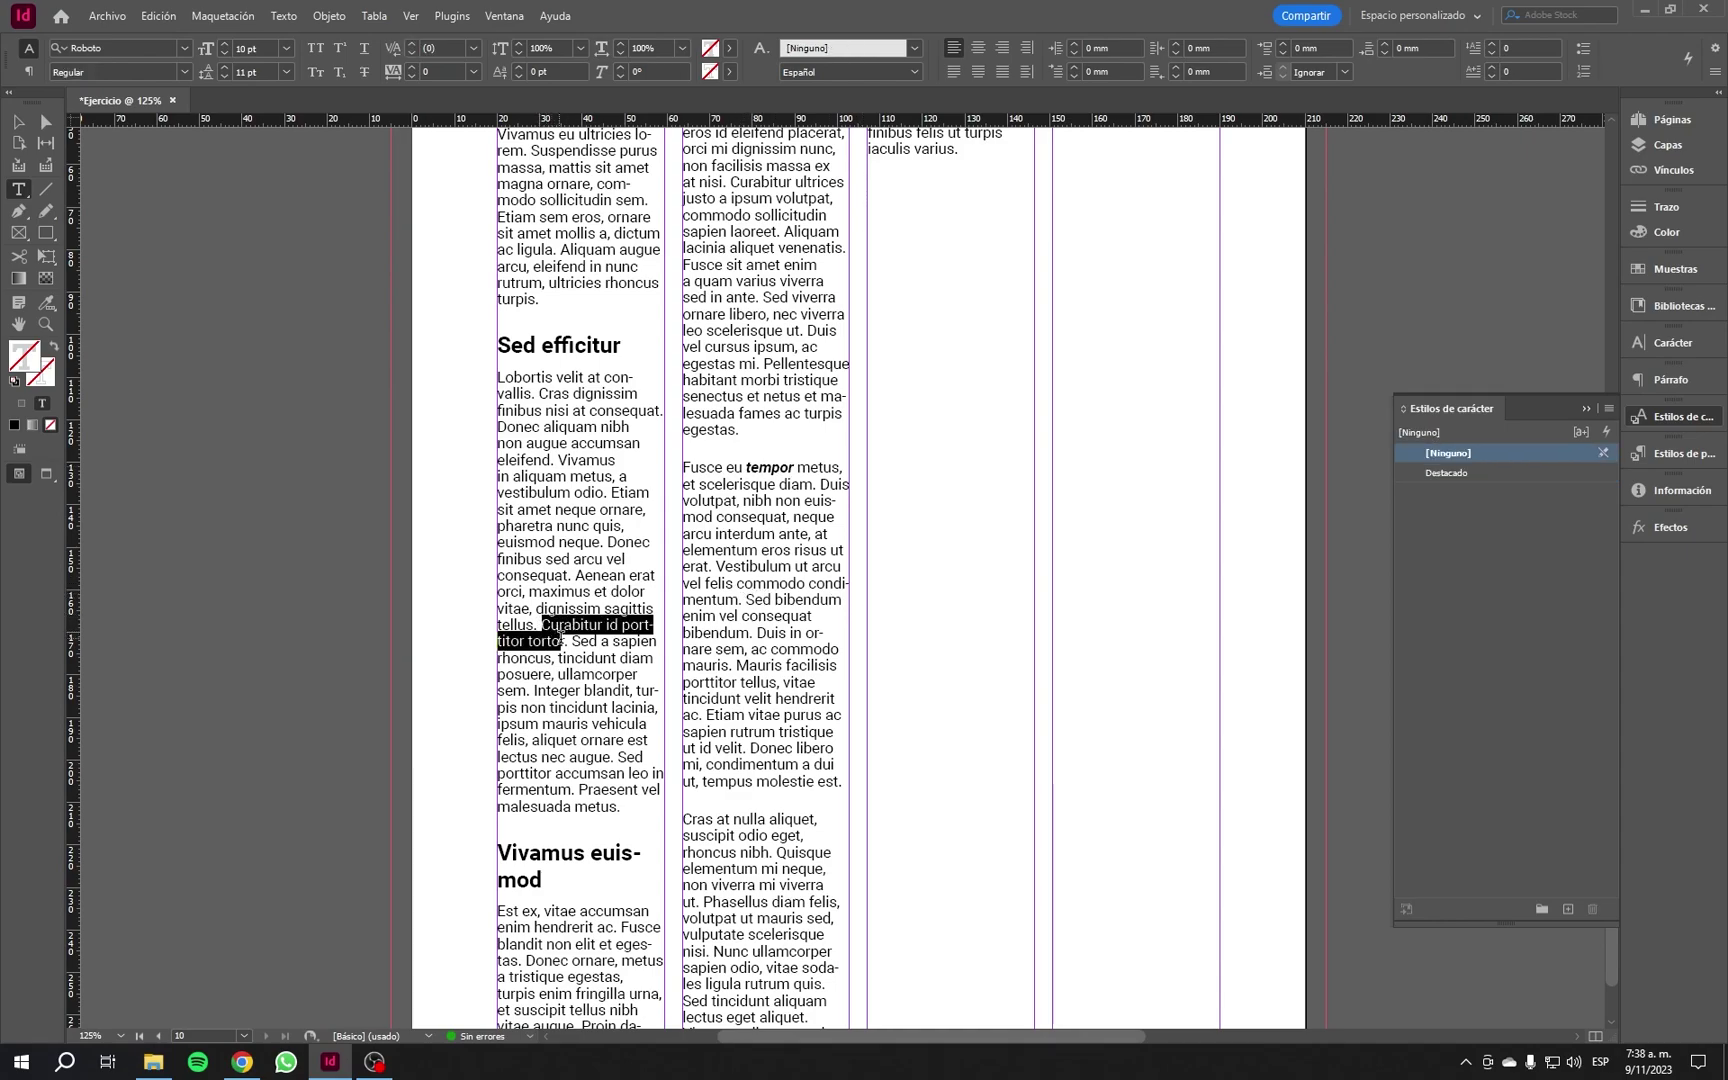
click(1453, 473)
click(627, 720)
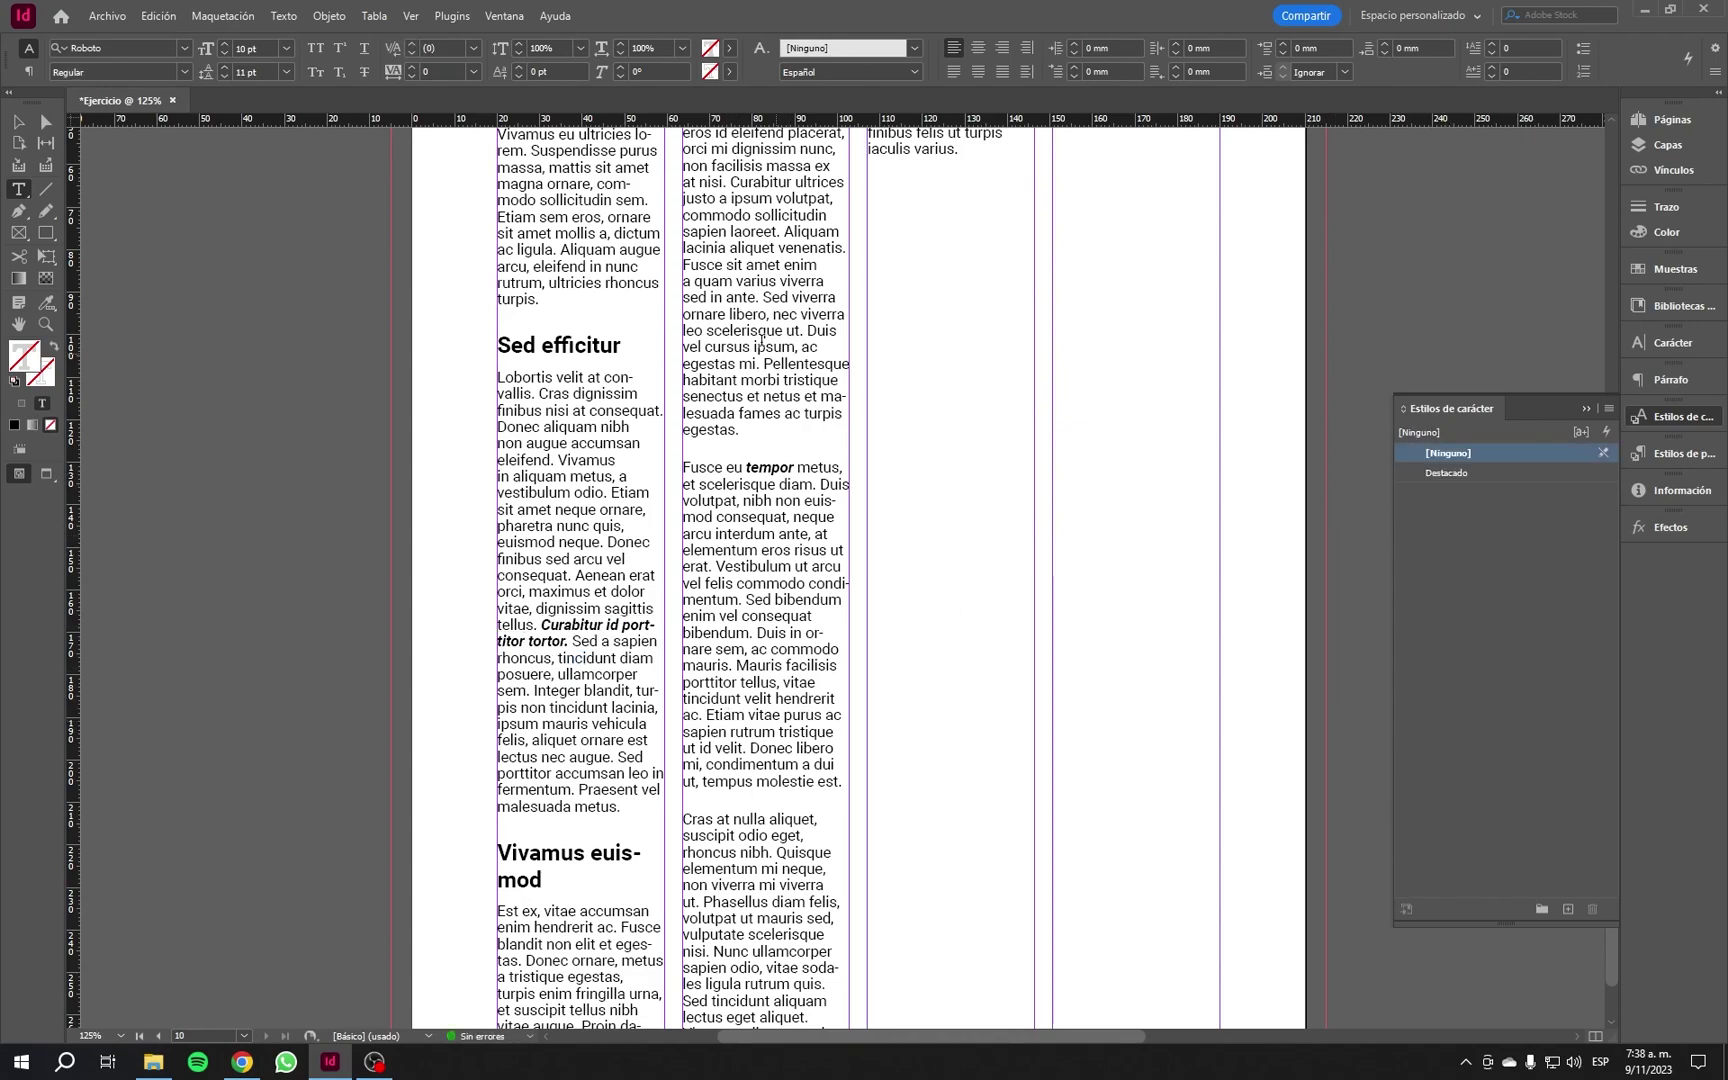
mouse_move(685, 264)
mouse_down()
mouse_move(760, 282)
mouse_move(760, 299)
mouse_move(675, 267)
mouse_up()
click(1438, 471)
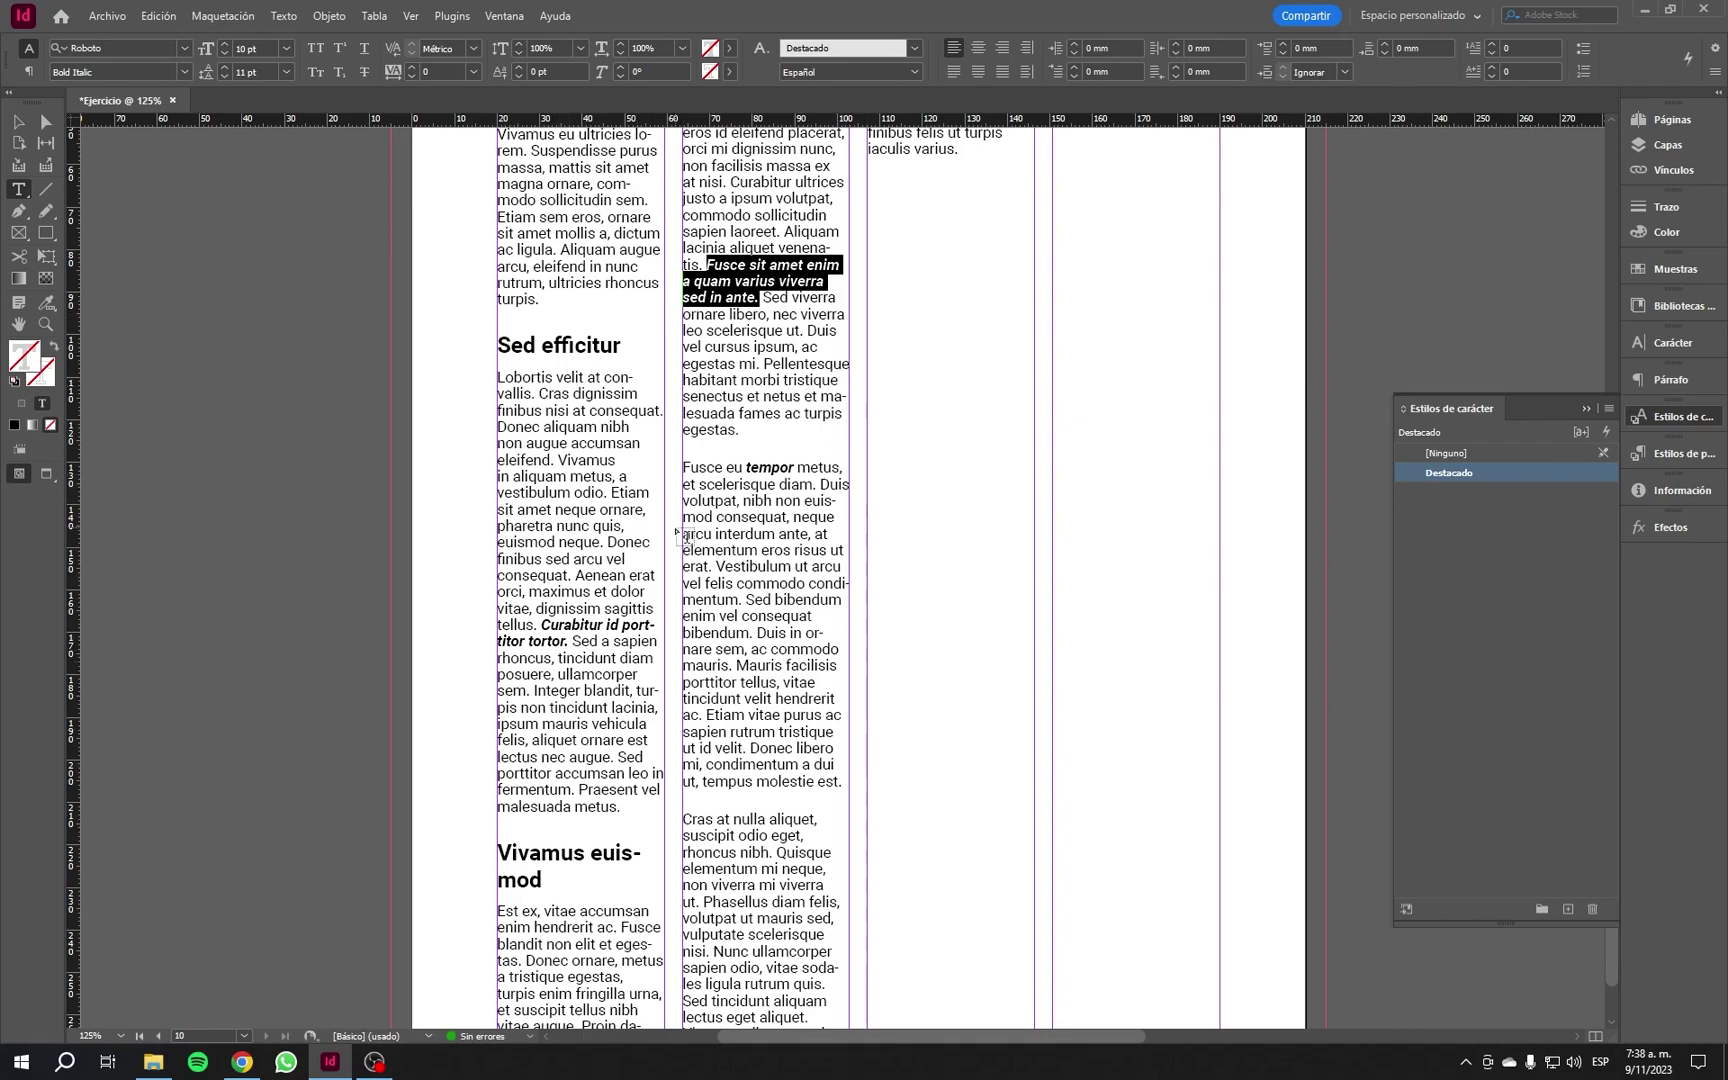
Step: Check the paragraph style and the character style assigned to the selected "Fusce sit amet enim" sentence
scroll(678, 520, up, 1)
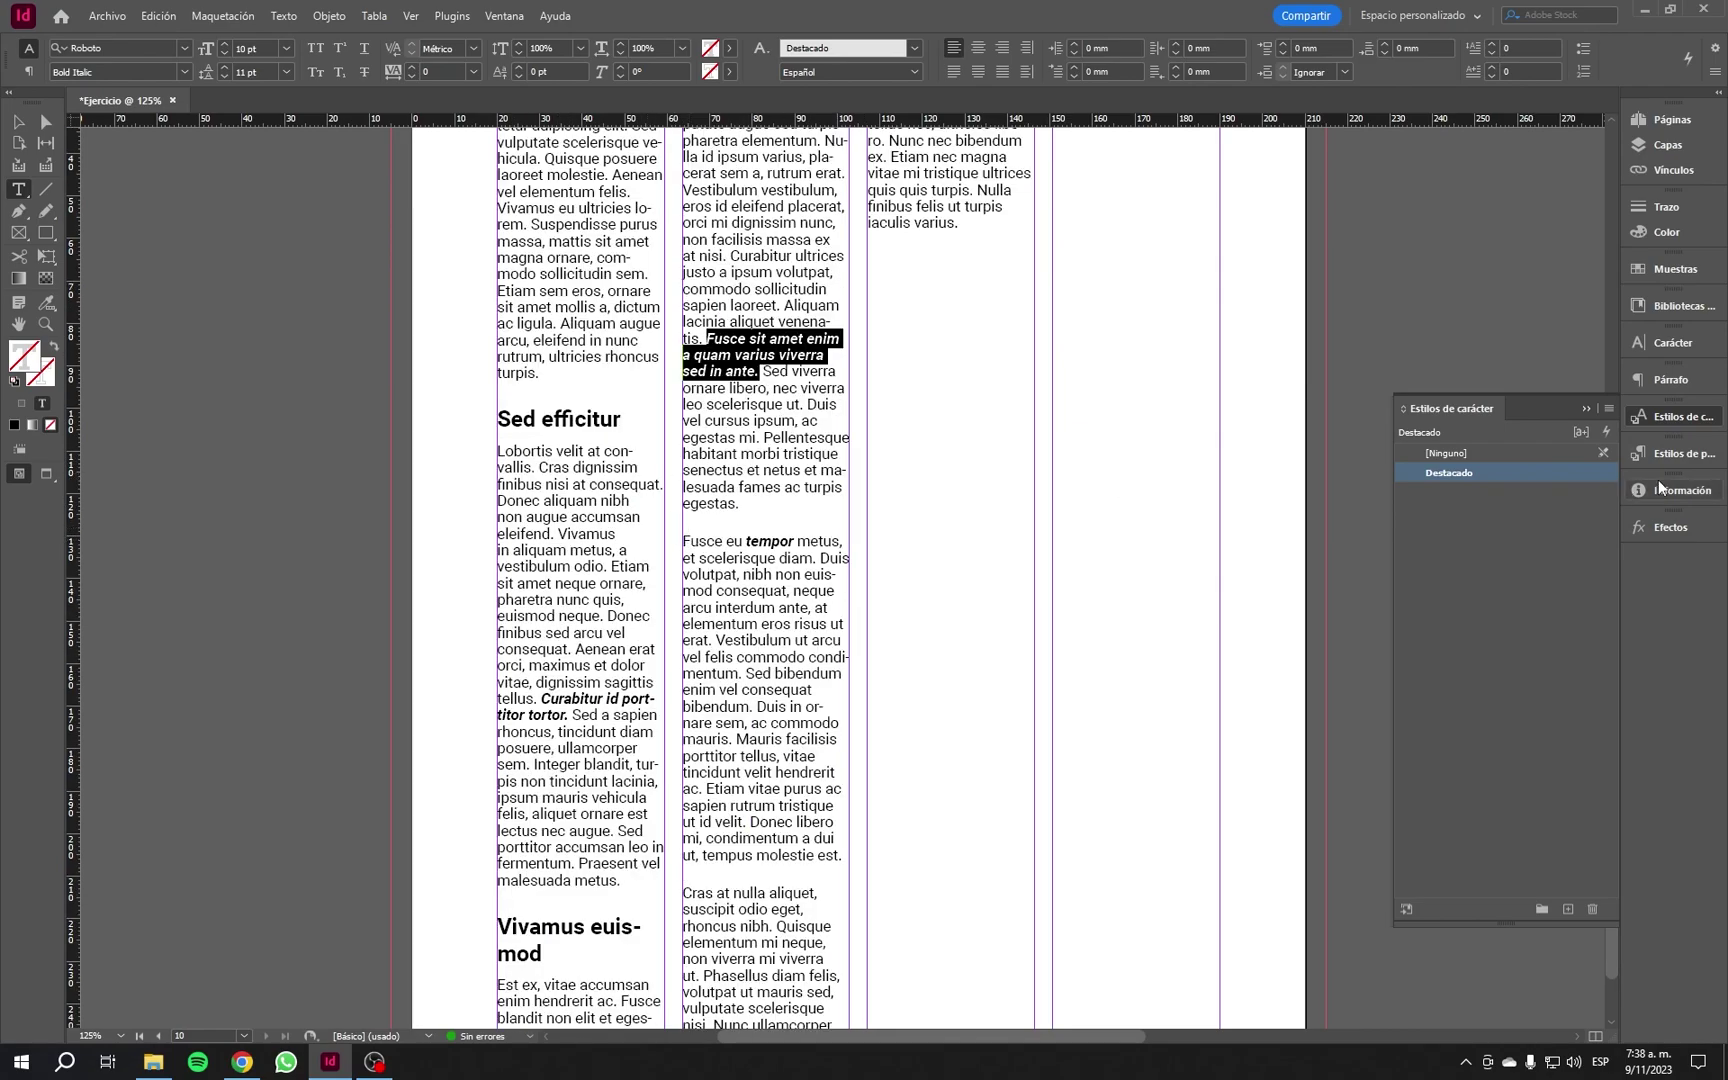
click(1671, 453)
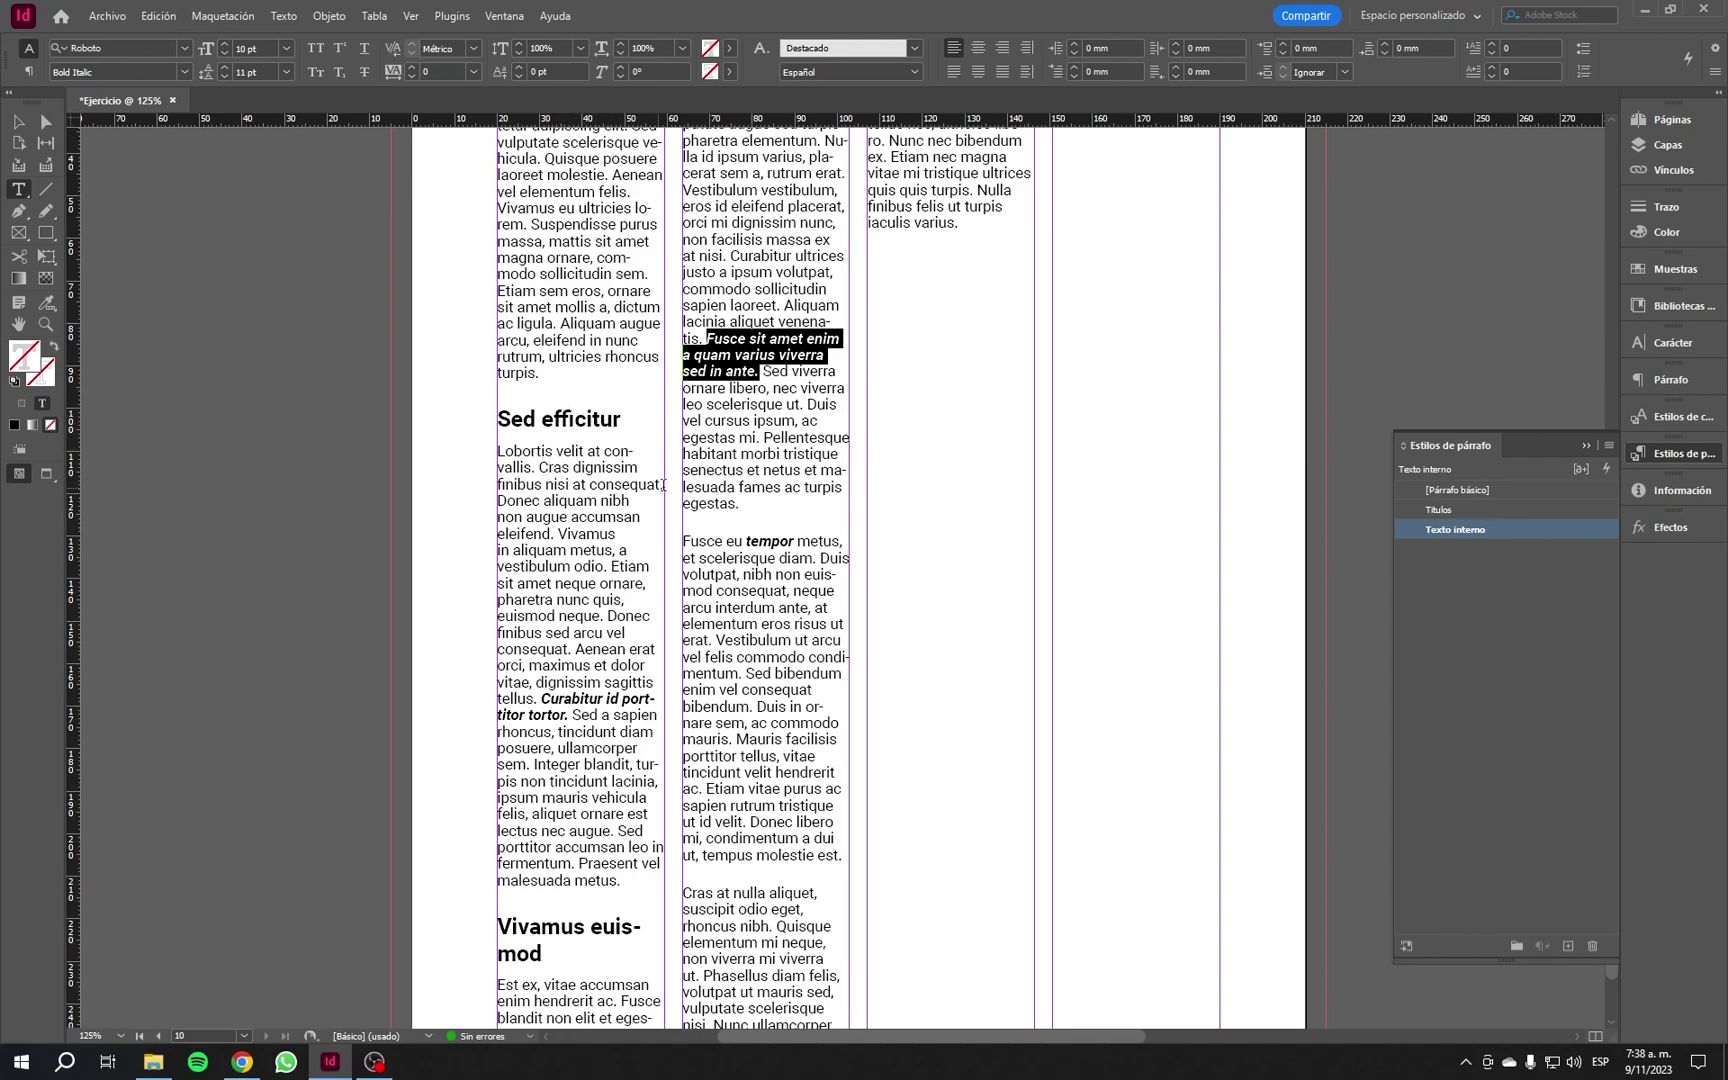
click(1665, 416)
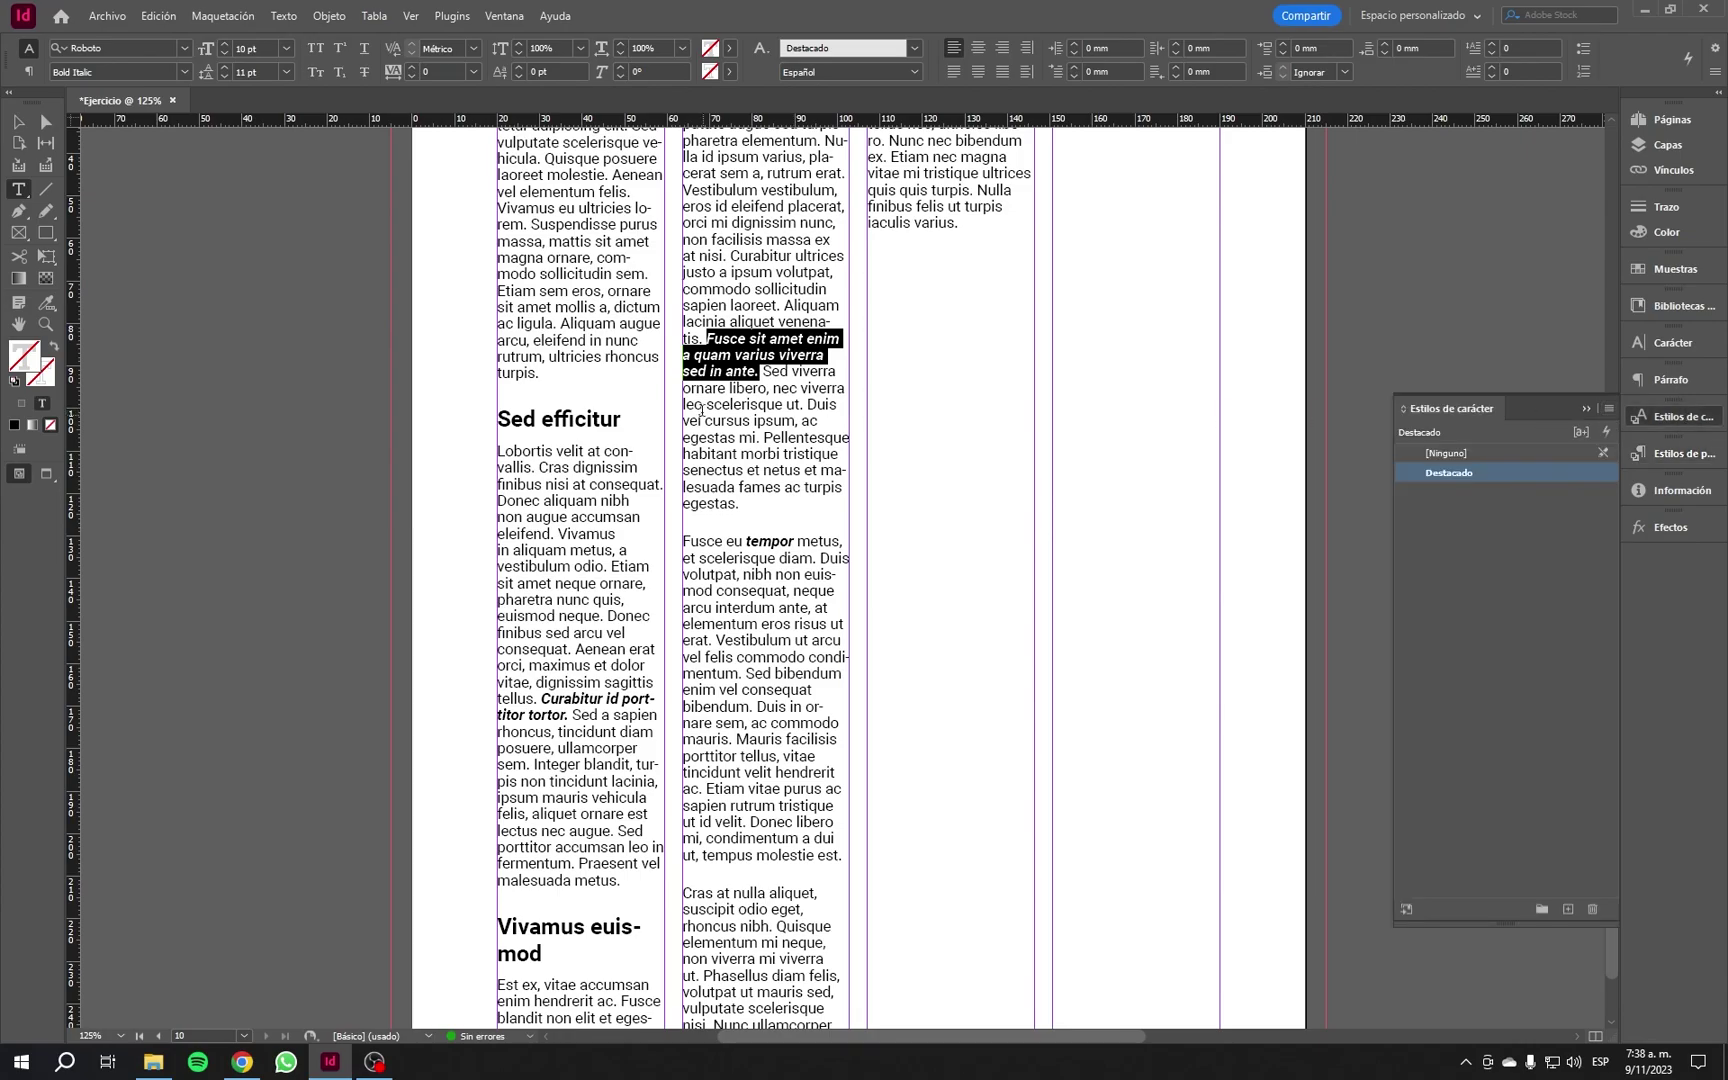